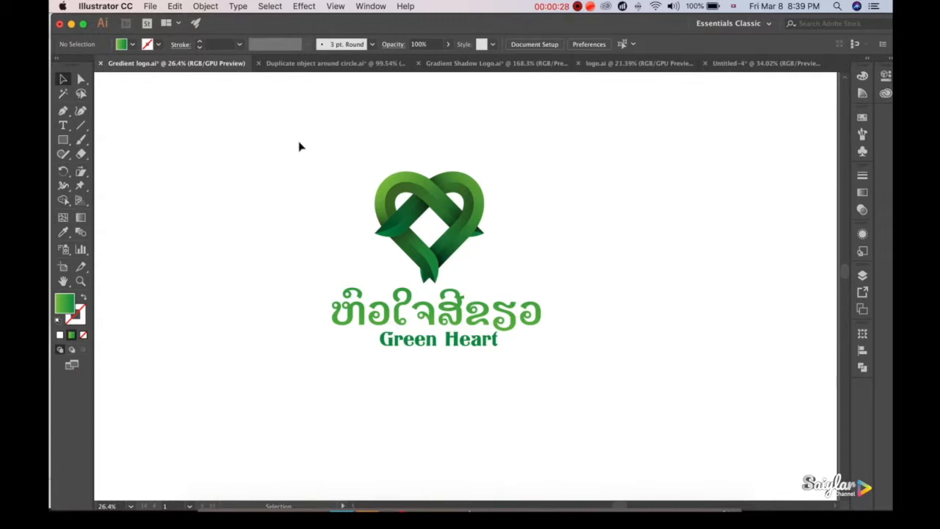
Step: Scale down the finished Green Heart logo with its text and move it to the upper-right corner of the canvas
left_click_drag(288, 140, 577, 380)
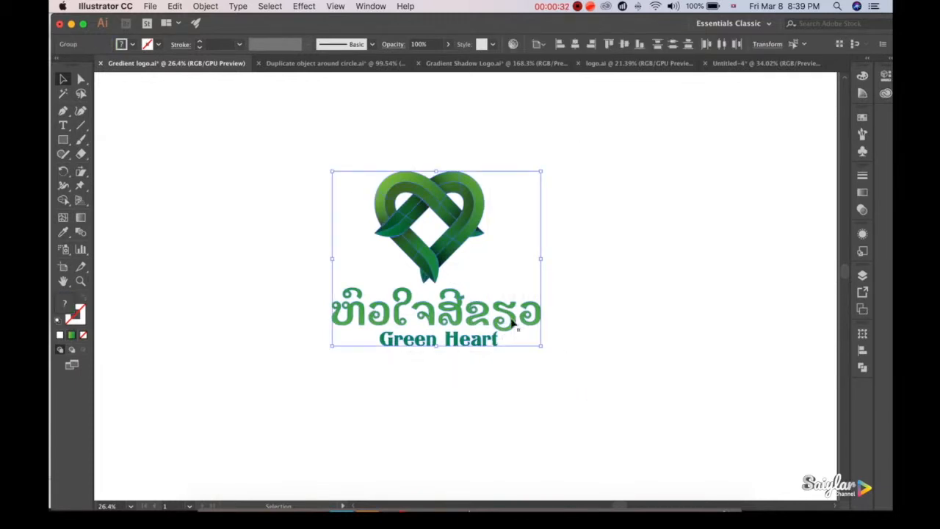
left_click_drag(514, 321, 717, 258)
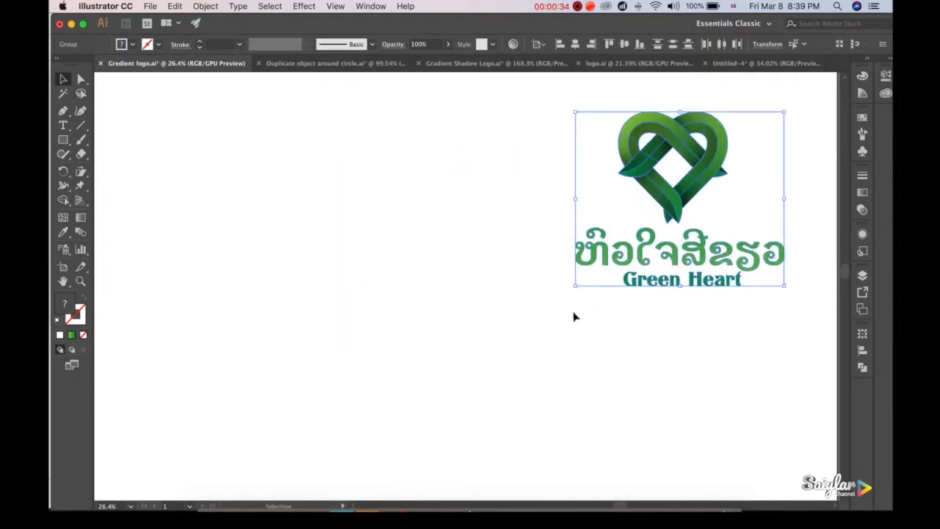
left_click_drag(576, 284, 670, 210)
left_click_drag(731, 141, 767, 118)
left_click(640, 260)
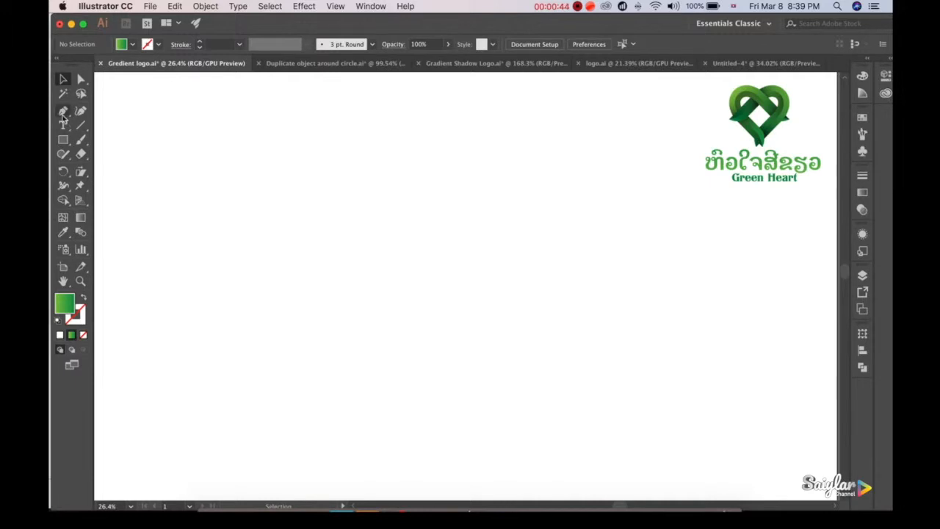
Step: Show the document grid over the empty canvas area
left_click(335, 7)
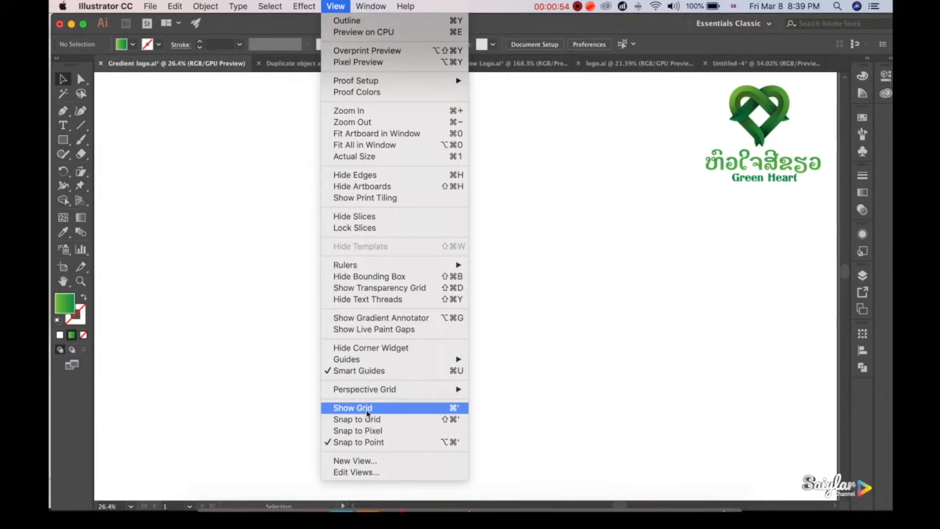
left_click(368, 412)
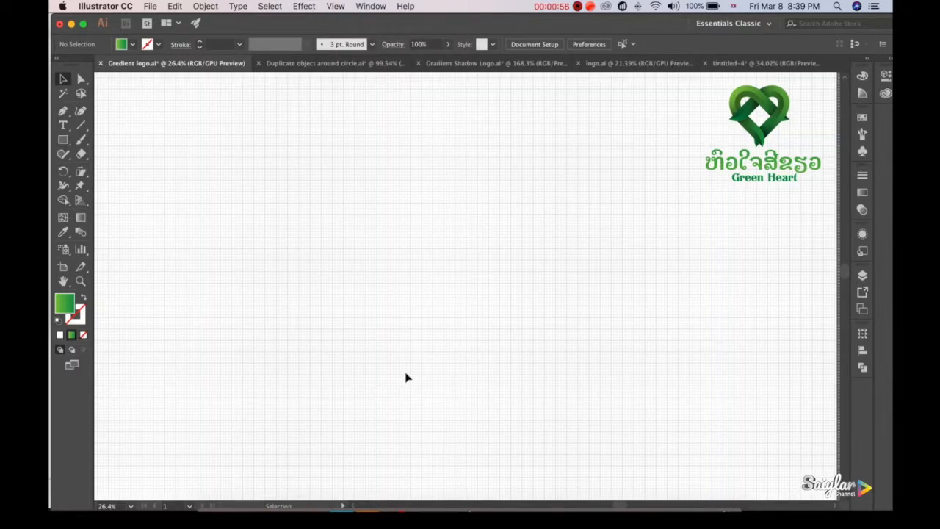
scroll(408, 377, "up", 2)
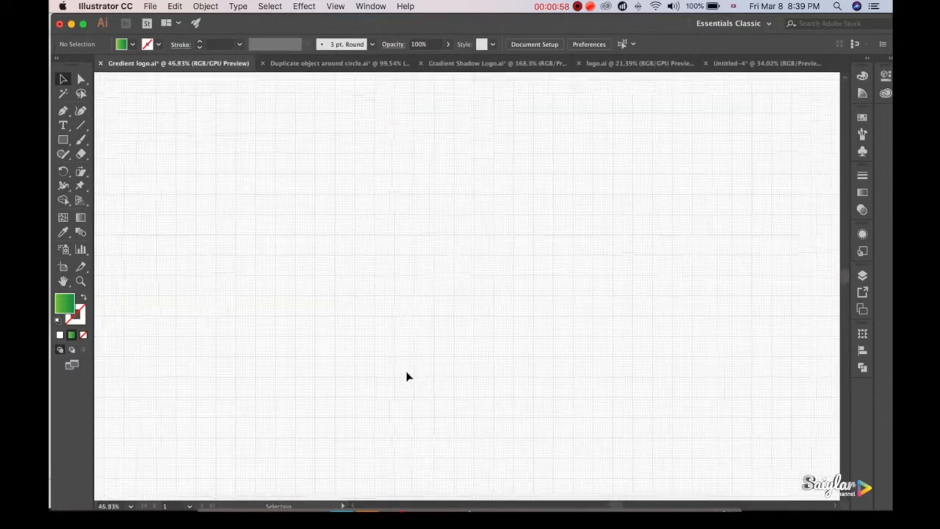
scroll(408, 376, "down", 2)
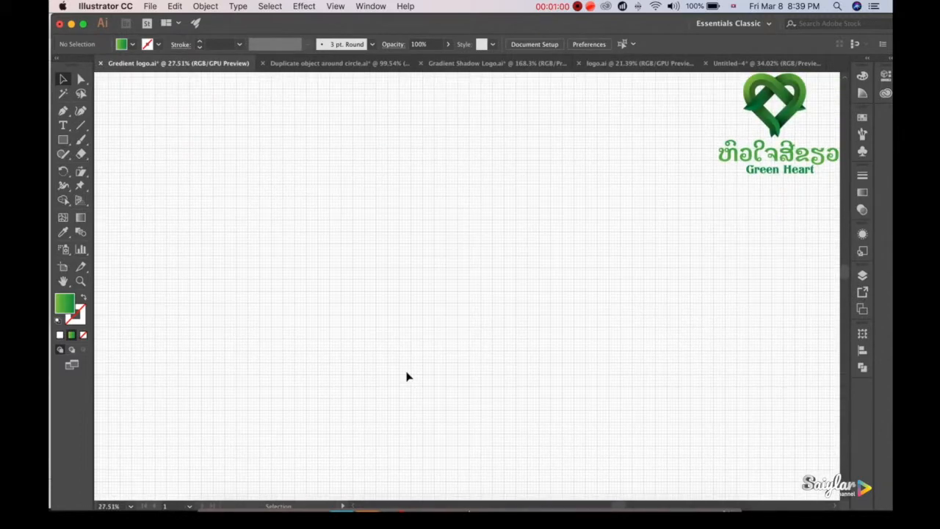
scroll(407, 377, "up", 3)
scroll(408, 376, "up", 1)
key("space")
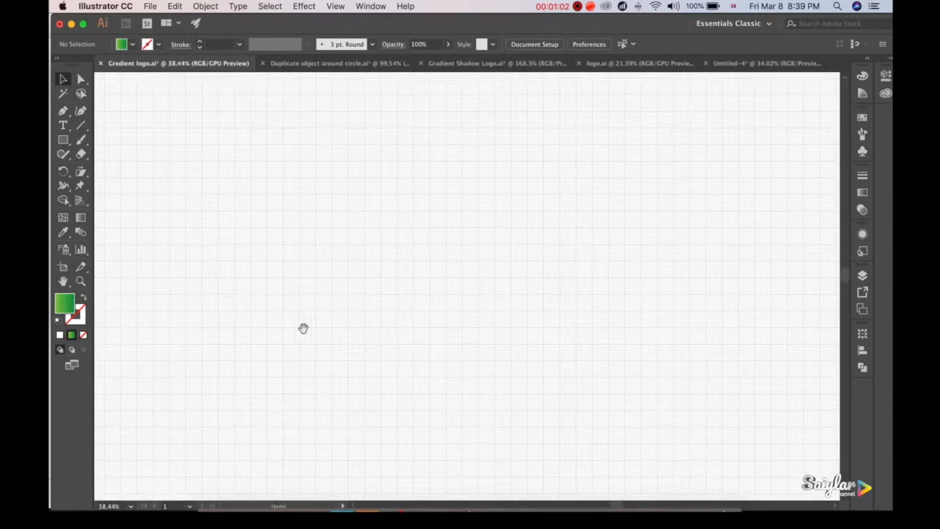
left_click_drag(338, 326, 363, 324)
Step: Turn the grid display on again and bring an empty working area beside the logo into close view
left_click(336, 7)
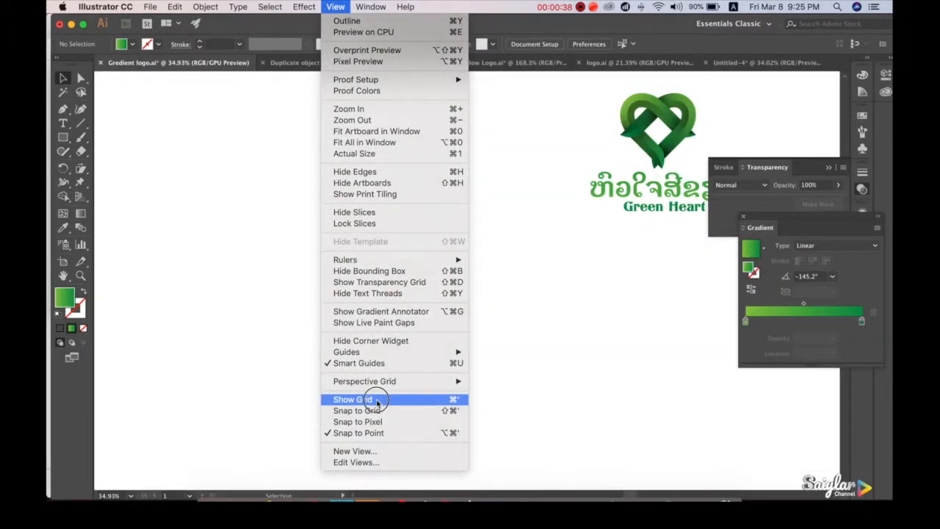
left_click(377, 401)
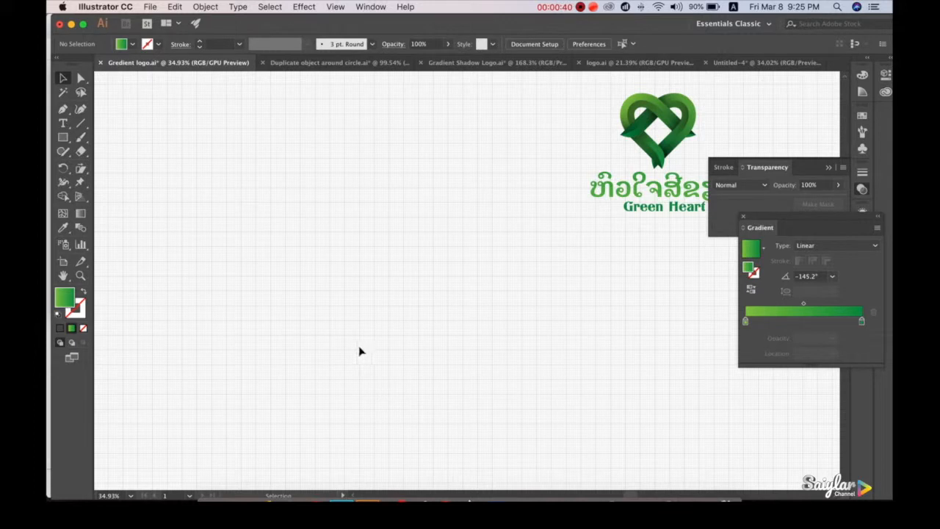
key("space")
left_click_drag(313, 336, 499, 260)
mouse_move(393, 302)
left_mouse_down()
mouse_move(437, 284)
mouse_move(409, 298)
left_mouse_up()
scroll(409, 300, "up", 5)
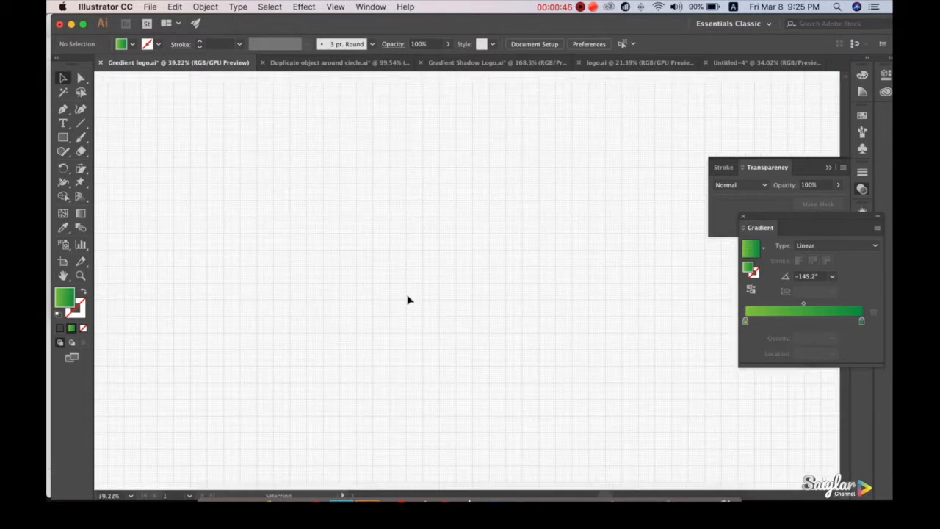
key("space")
left_click_drag(337, 325, 418, 282)
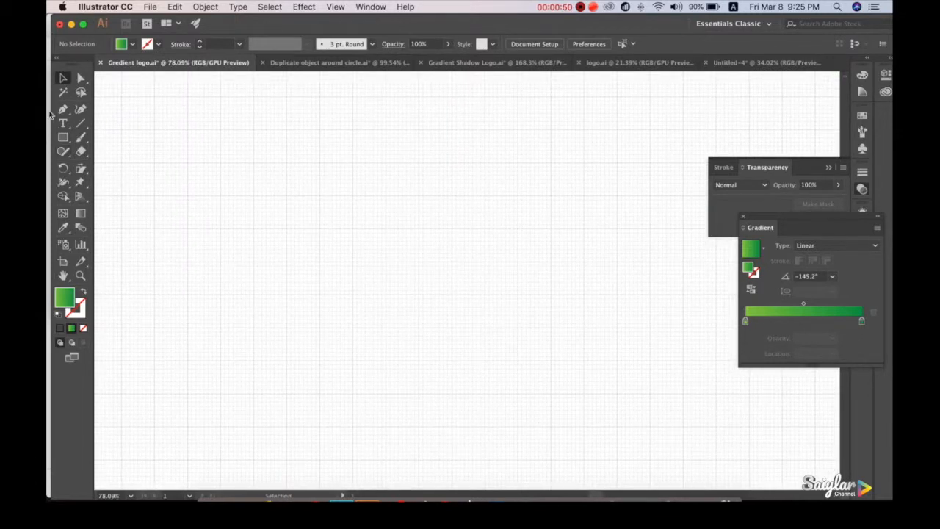
Step: Swap the fill and stroke so the fill is none, and set the stroke color to black
left_click(79, 312)
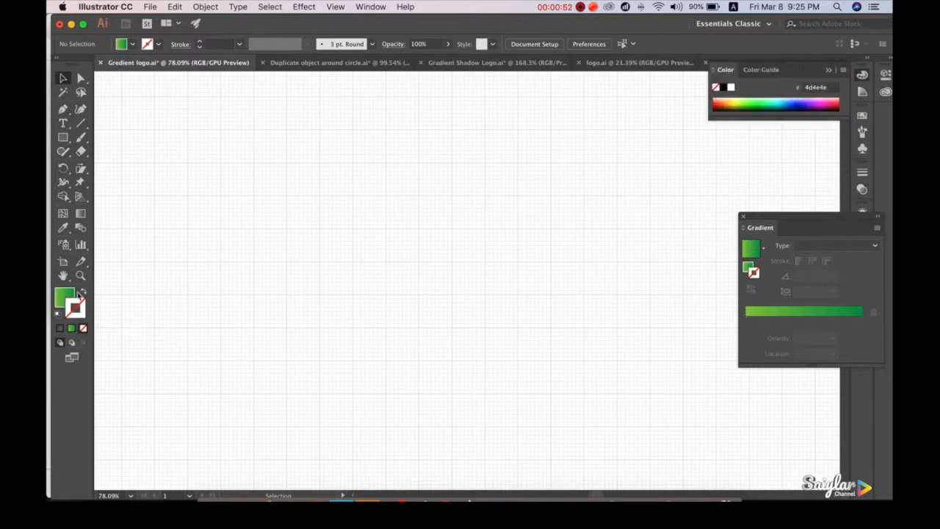
left_click(66, 298)
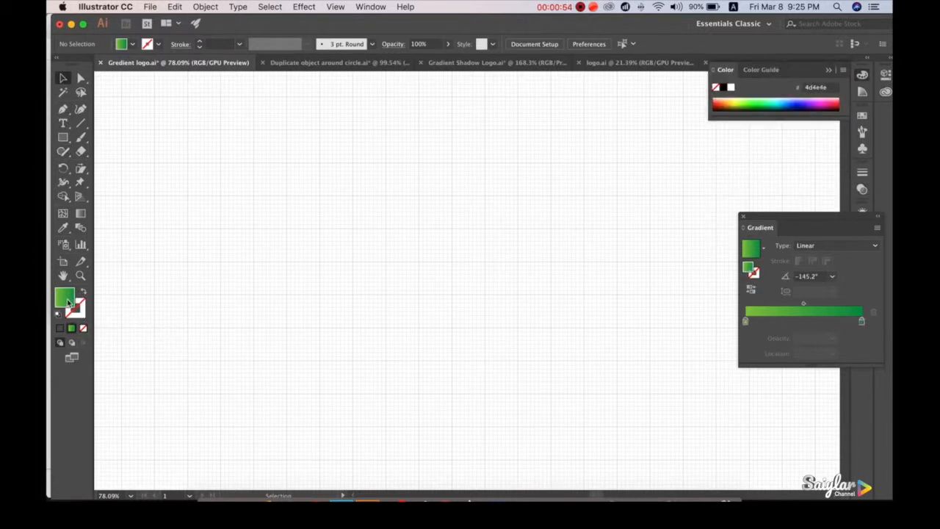
left_click(75, 310)
left_click(68, 297)
left_click(83, 291)
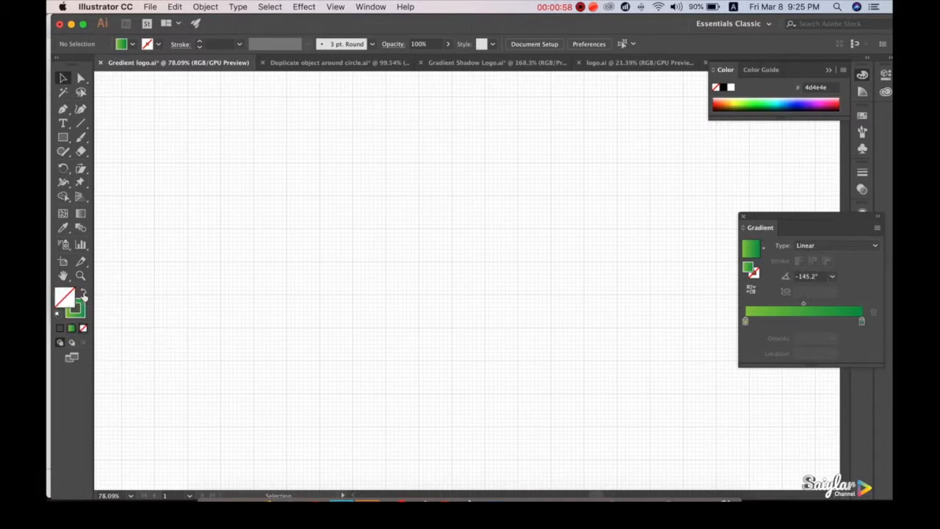
left_click(75, 313)
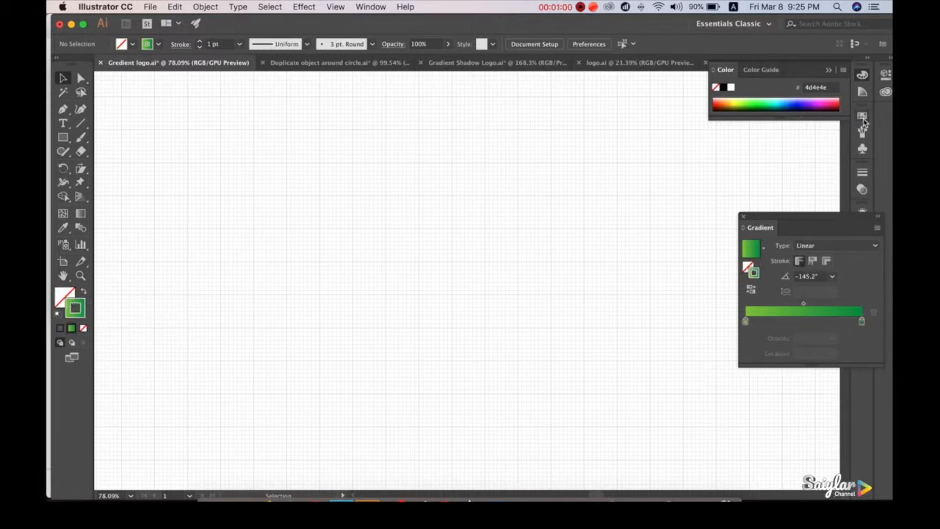
left_click(863, 117)
left_click(742, 148)
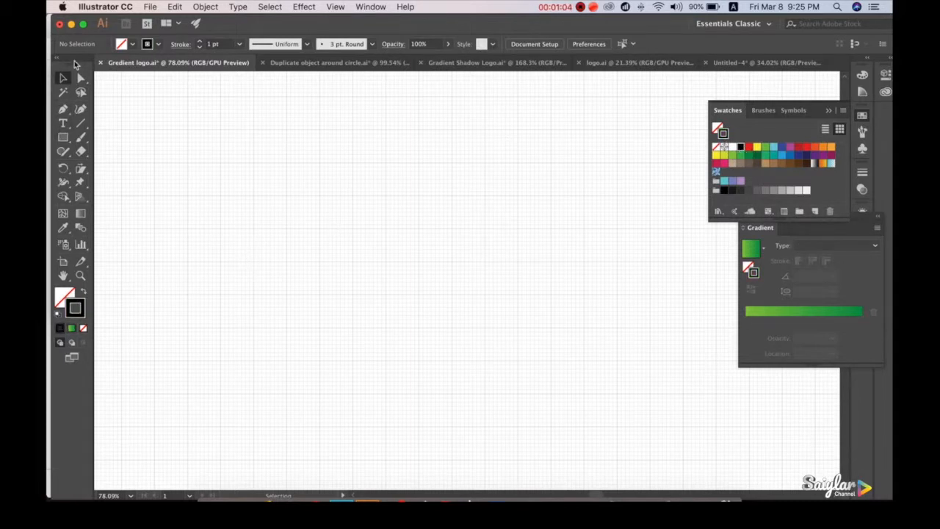
Step: Draw an open, three-sided upright path with the Pen tool, about 13 cm wide and 20 cm tall, leaving the bottom open
left_click(64, 112)
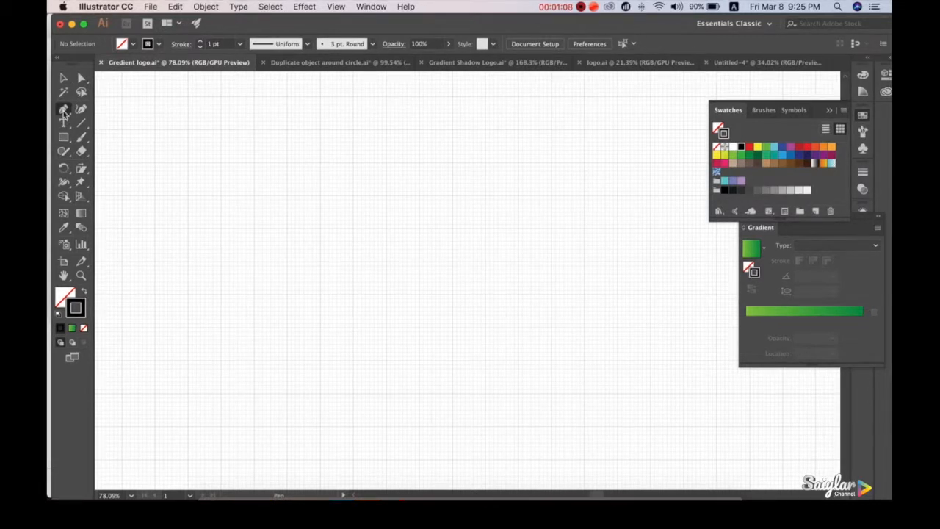
left_click(320, 360)
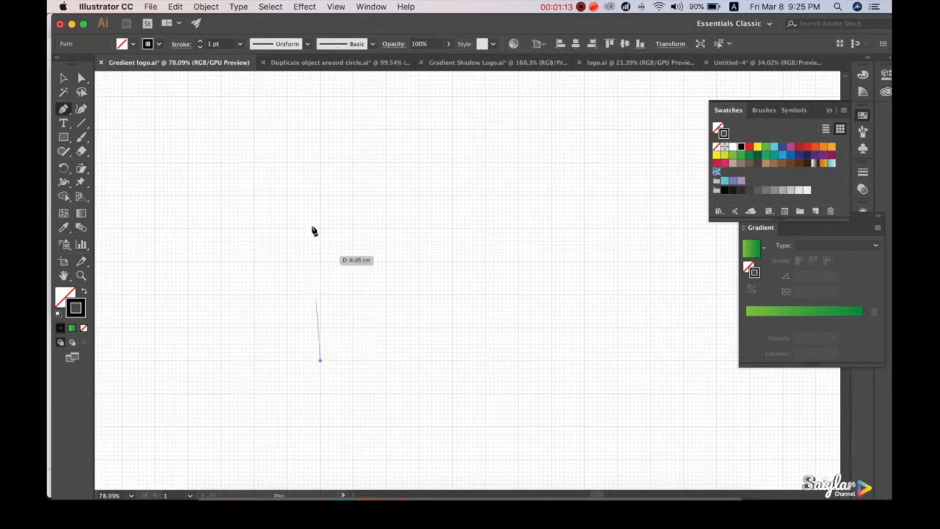
left_click(321, 98)
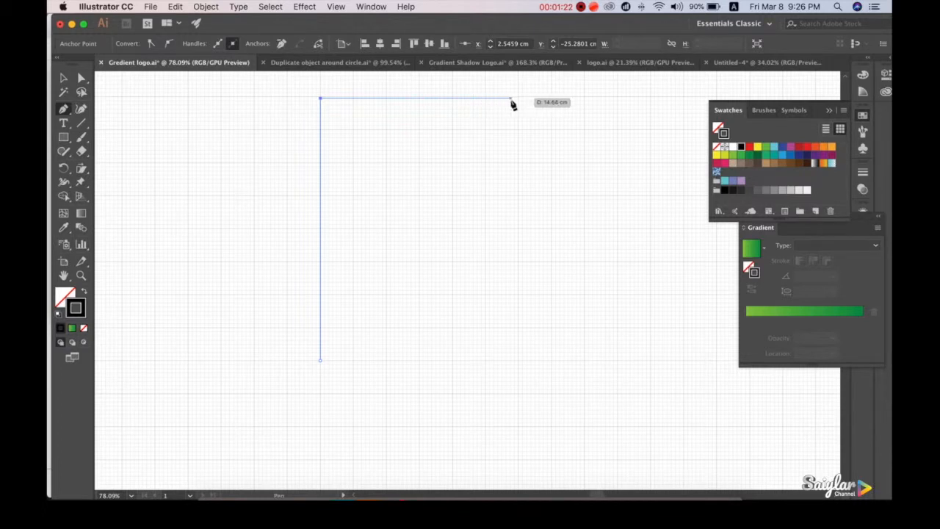
left_click(489, 98)
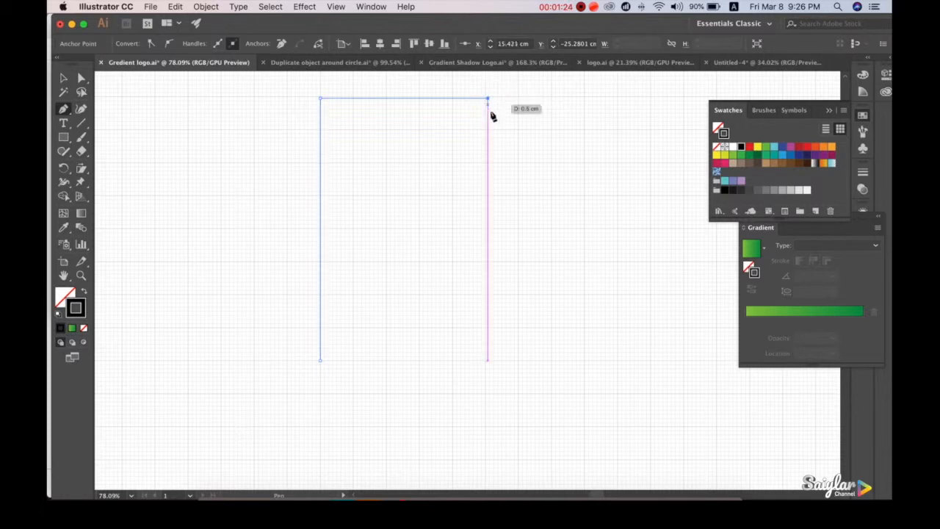
left_click(487, 360)
left_click(63, 78)
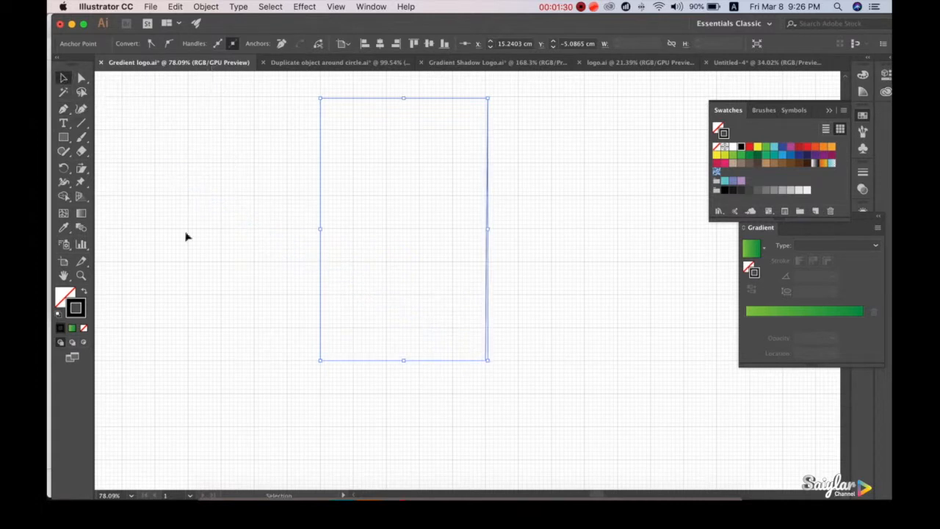
Step: Select the three-sided path and increase its stroke weight to 107 pt
left_click(279, 246)
left_click_drag(277, 225, 391, 281)
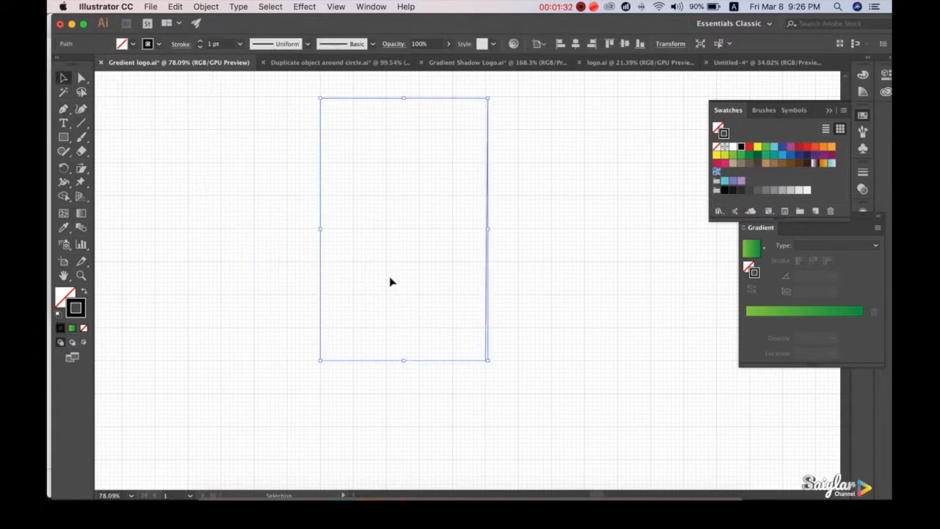
left_click(201, 43)
left_click(201, 42)
left_click(201, 42)
left_click(201, 43)
left_click(201, 42)
left_click(201, 42)
left_click(201, 43)
left_click(201, 42)
left_click(201, 43)
left_click(201, 43)
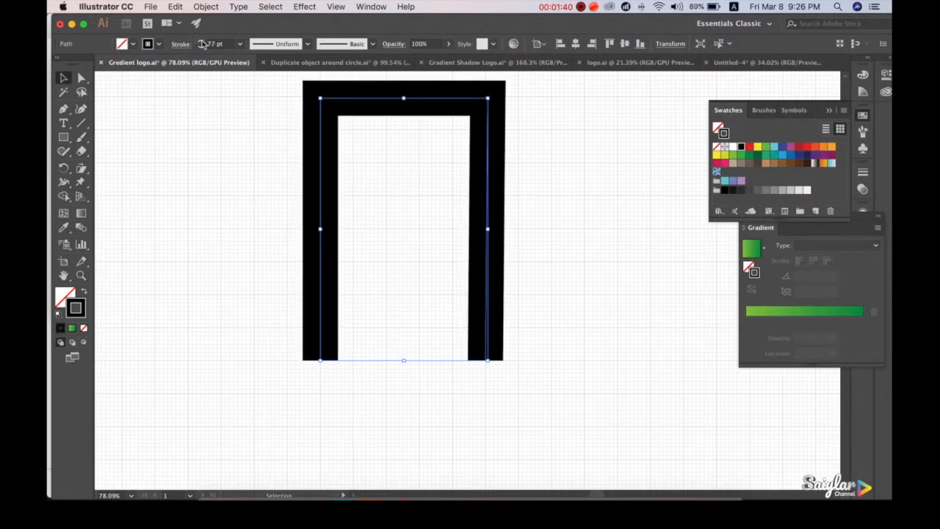
left_click(201, 43)
left_click(201, 42)
left_click(202, 43)
left_click(201, 43)
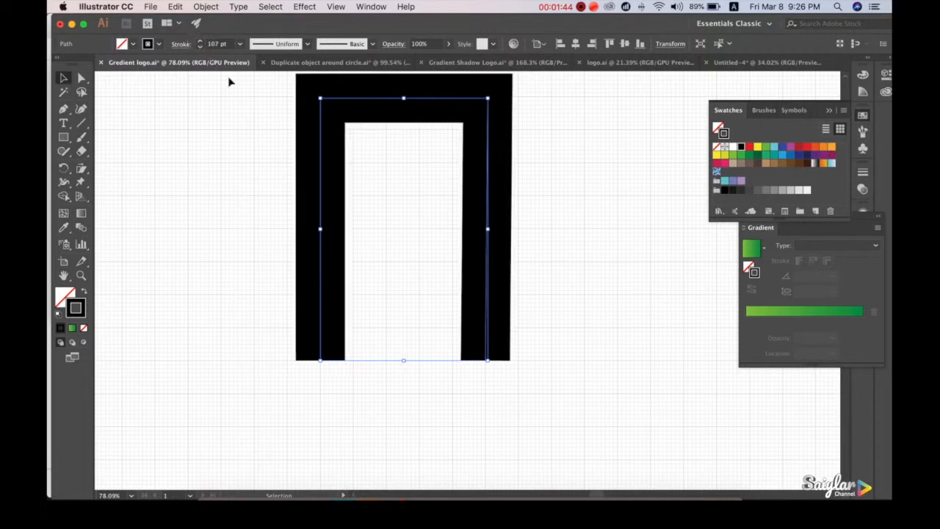
left_click(569, 263)
Step: Select the path's two top corner points and move them straight up to lengthen both legs
scroll(536, 304, "up", 4)
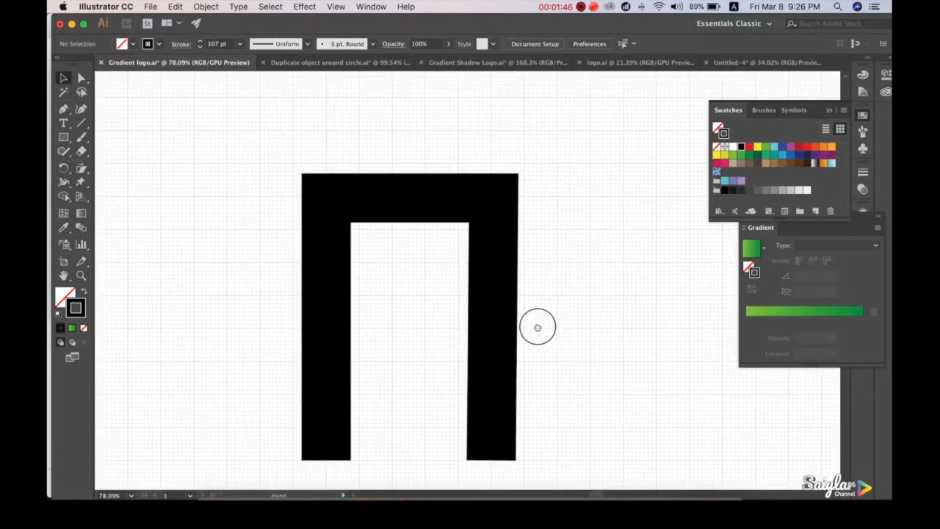
left_click_drag(371, 323, 331, 306)
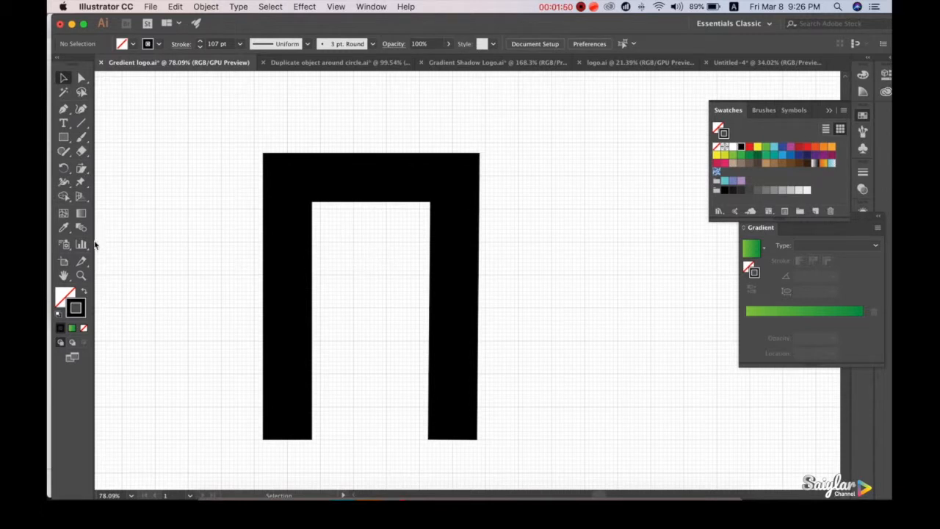
left_click(82, 80)
left_click_drag(196, 123, 520, 236)
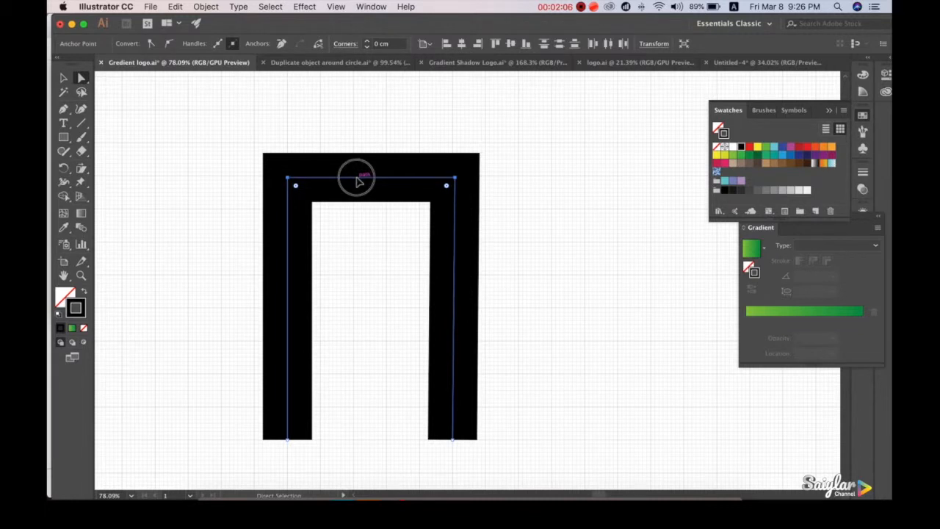
left_click_drag(358, 180, 357, 112)
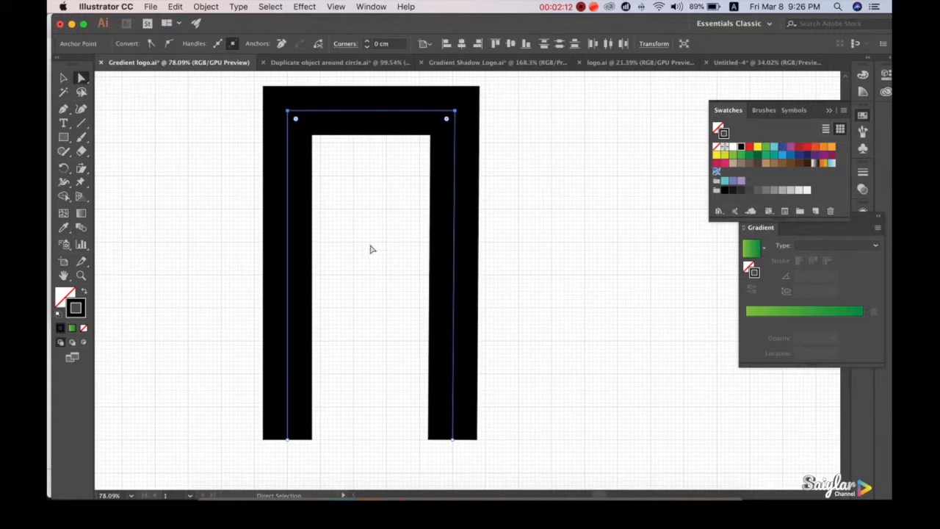
Step: Round both top corners of the path to a 6.41 cm radius, forming a semicircular arch
left_click(448, 121)
left_click_drag(448, 122, 432, 265)
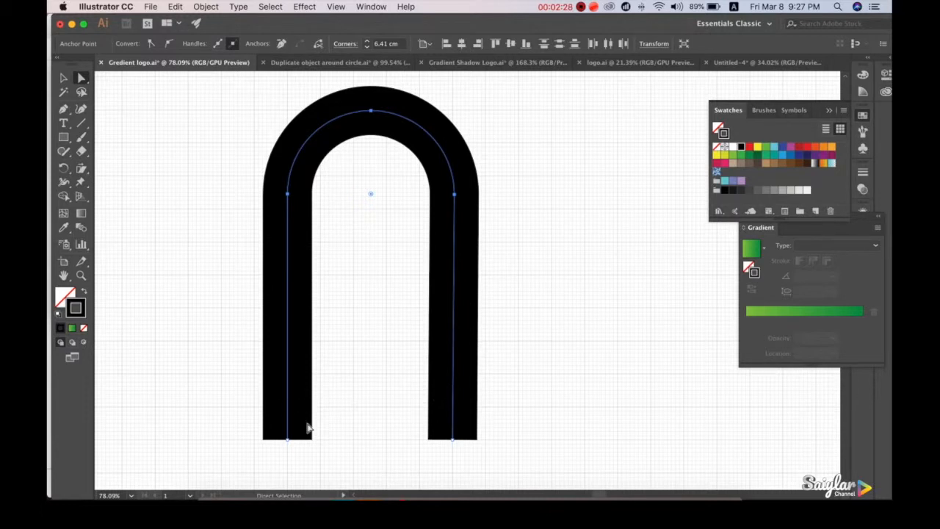
left_click(63, 77)
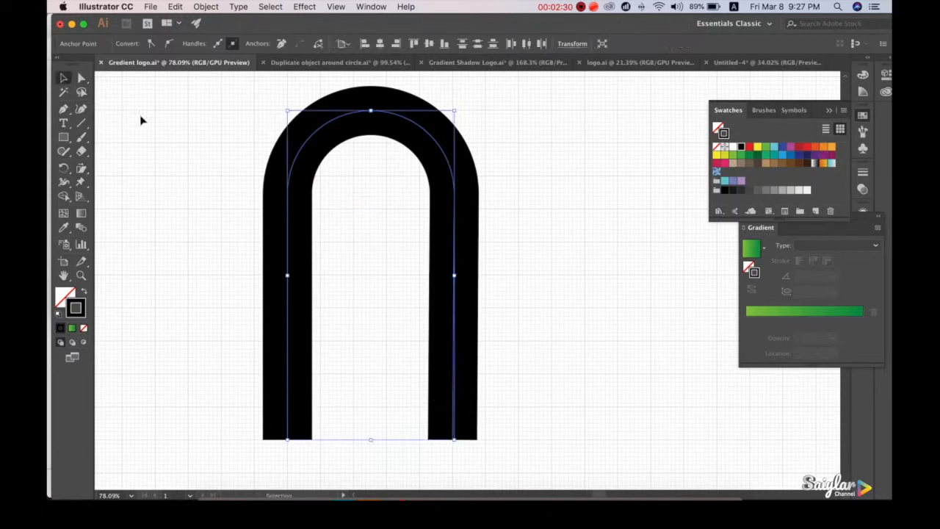
left_click(157, 128)
Step: Copy and paste the arch, and place the duplicate to the right of the original, level with it
left_click_drag(325, 176, 236, 186)
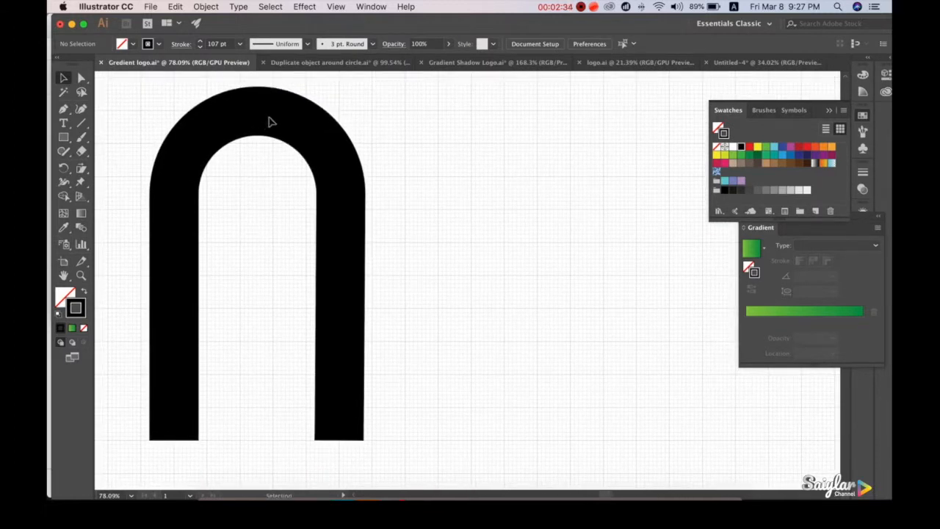
left_click(270, 122)
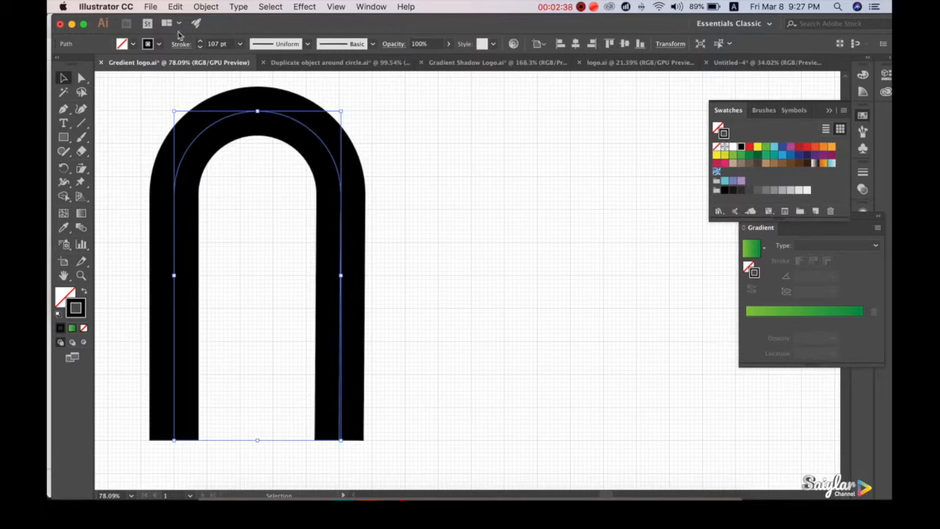
left_click(175, 8)
left_click(190, 65)
left_click(179, 10)
left_click(187, 72)
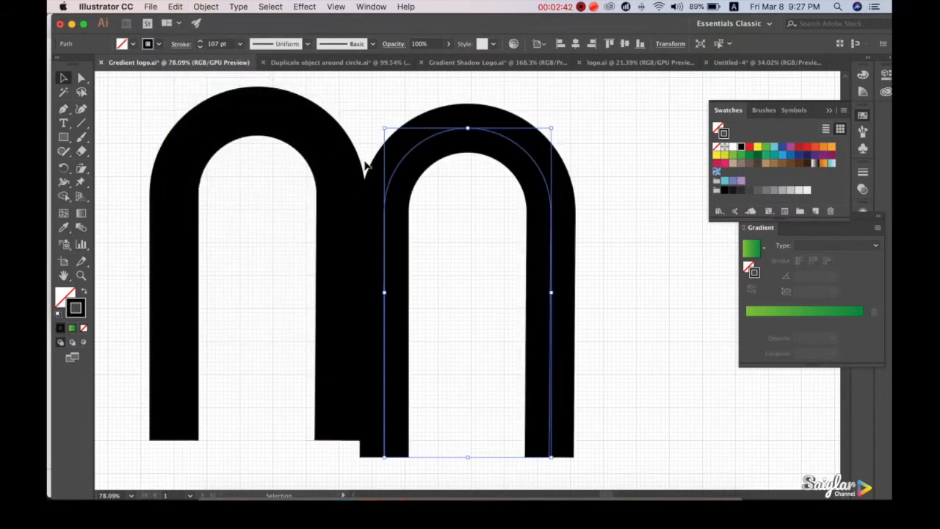
left_click_drag(463, 130, 503, 116)
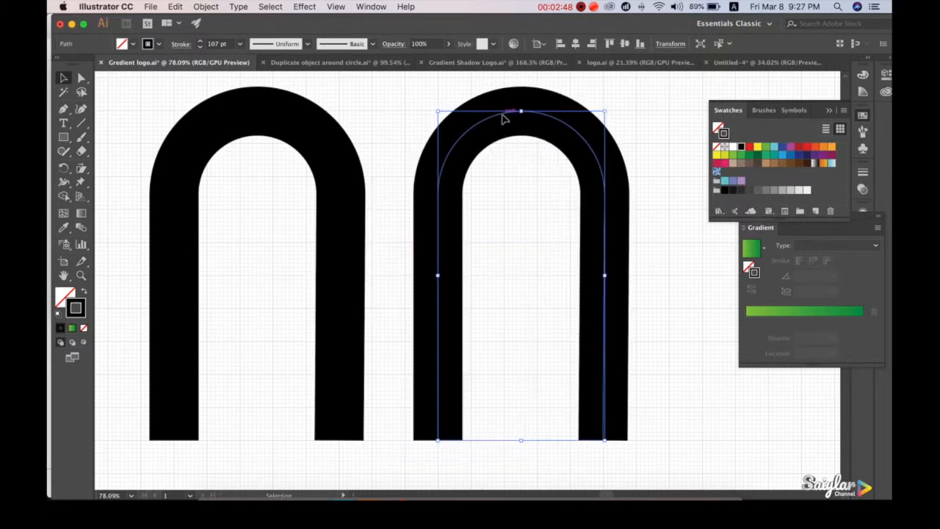
Step: Expand the fill and stroke of the duplicate arch on the right into a solid outlined shape
left_click(686, 251)
key("space")
left_click_drag(665, 256, 494, 250)
left_click(401, 122)
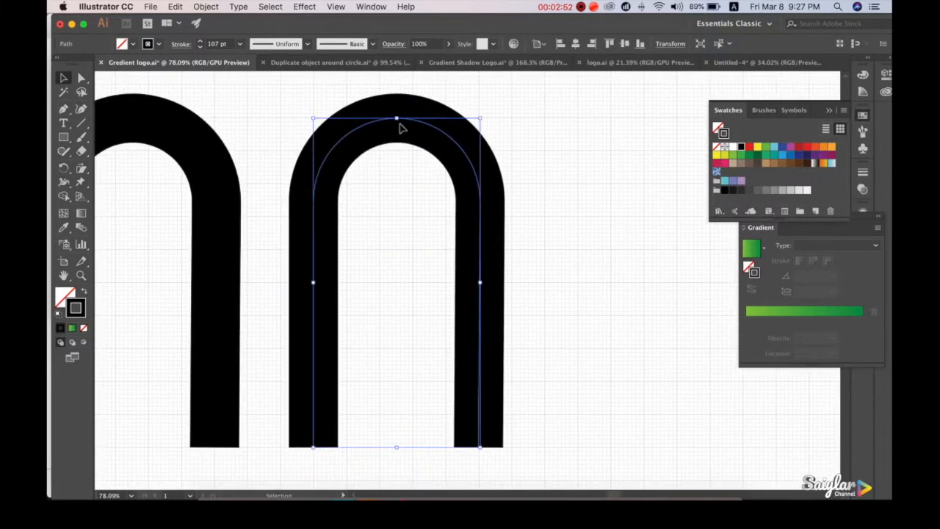
left_click(206, 7)
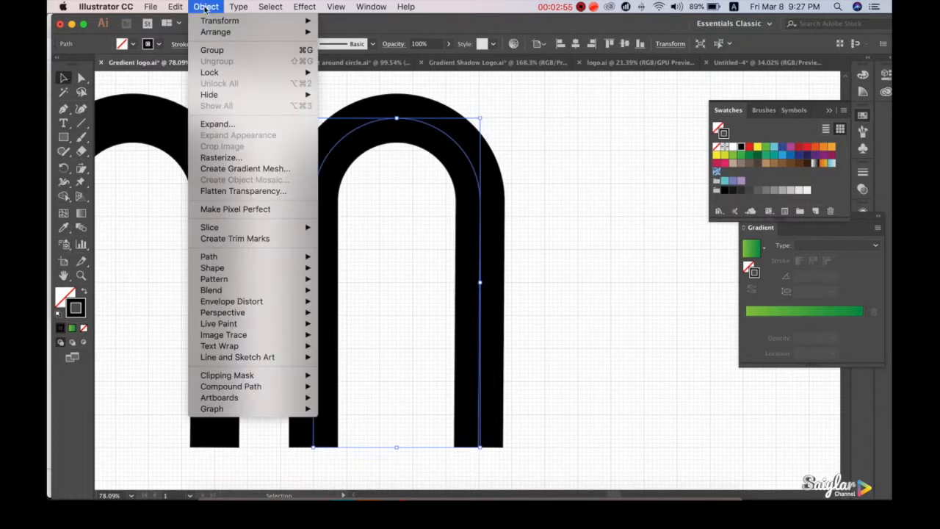
left_click(237, 128)
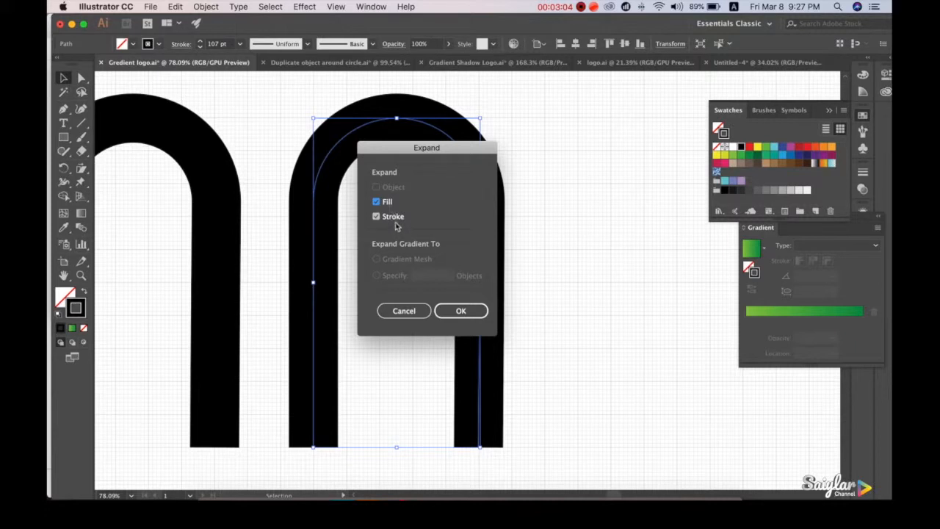
left_click(448, 316)
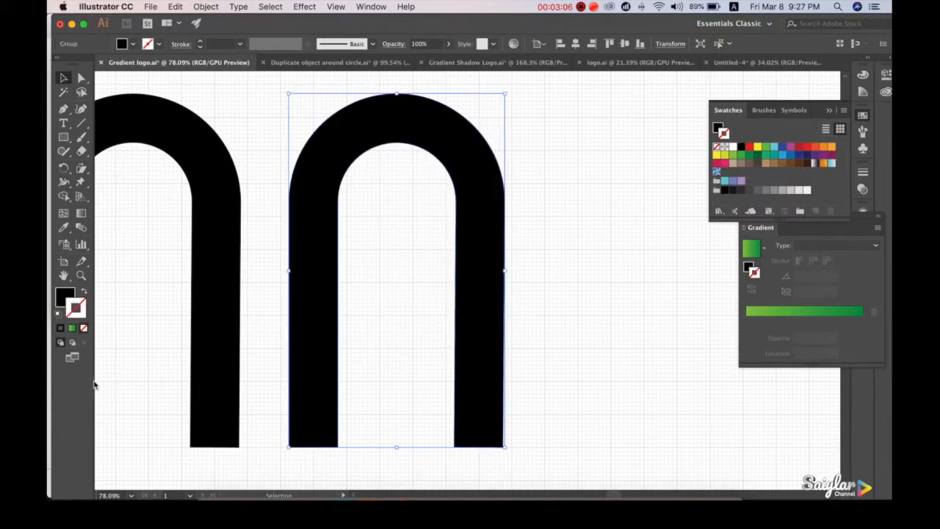
left_click(60, 295)
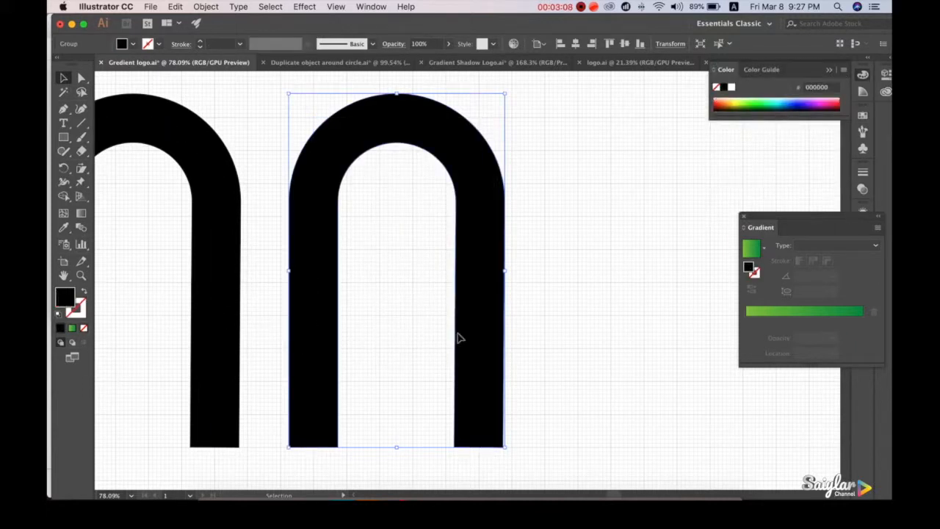
left_click(586, 337)
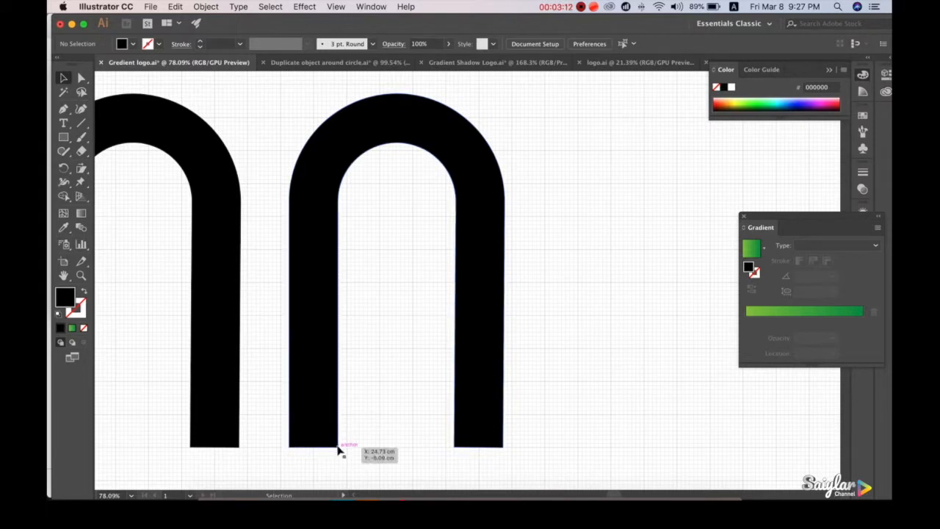
Step: Round the inner bottom corner of each leg of the expanded arch to a 3.77 cm radius
left_click(82, 78)
left_click(336, 447)
left_click(334, 446)
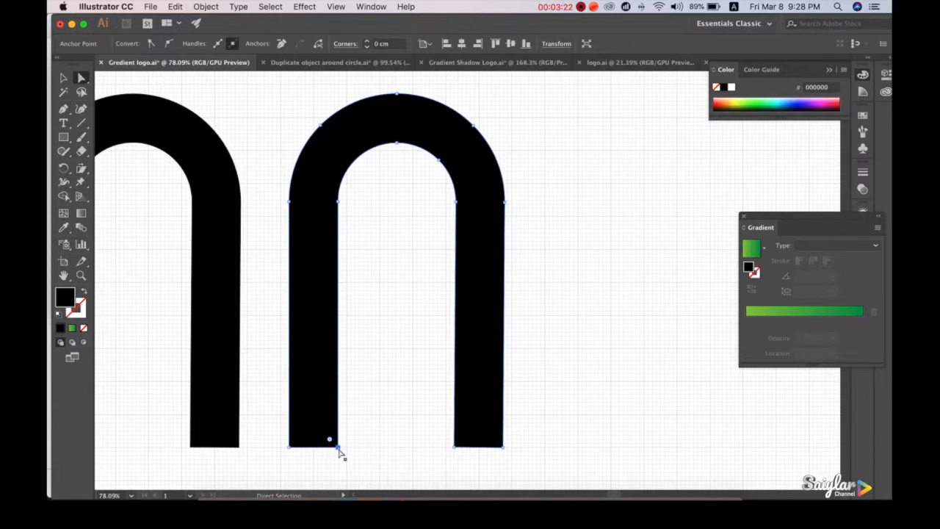
left_click_drag(331, 440, 332, 361)
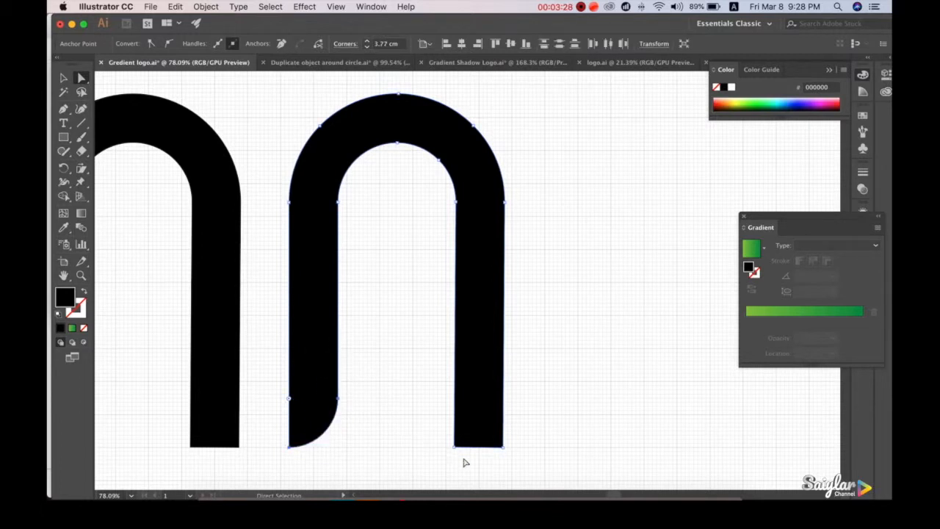
left_click(454, 448)
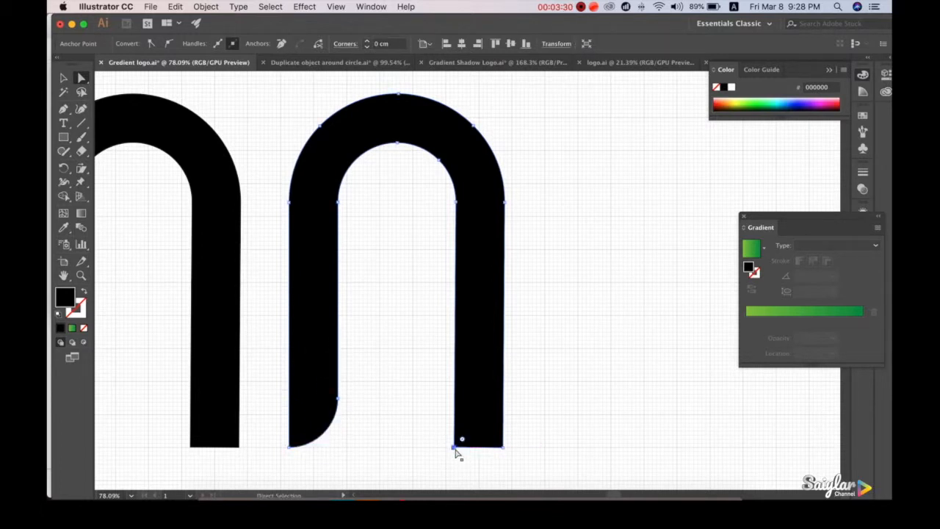
left_click_drag(460, 443, 465, 359)
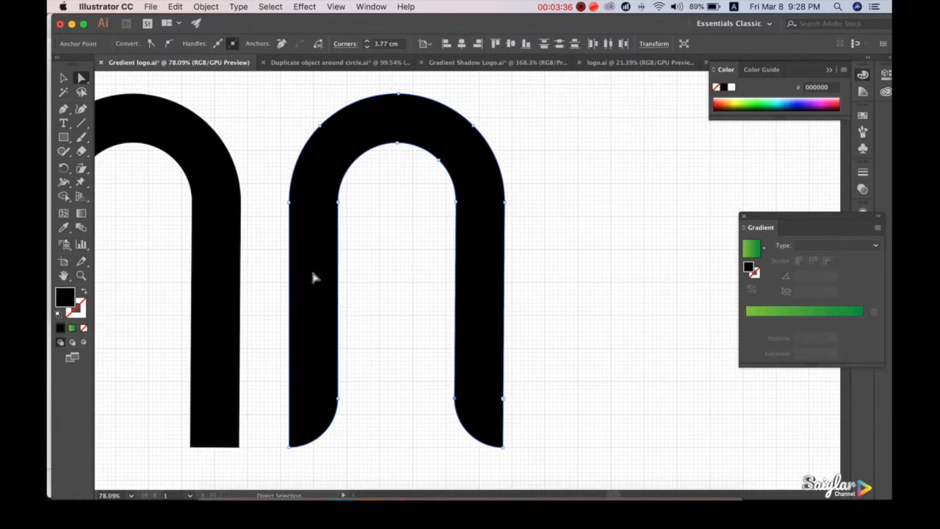
left_click(63, 78)
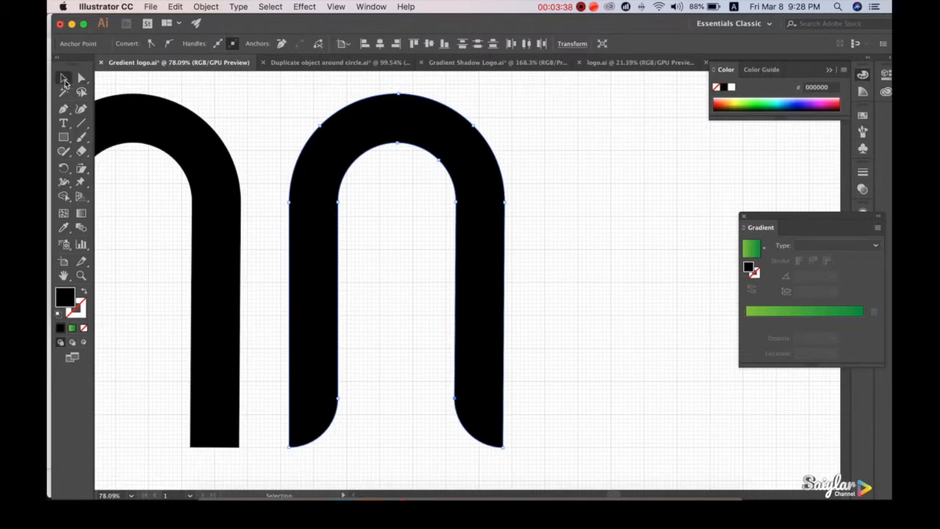
left_click(415, 272)
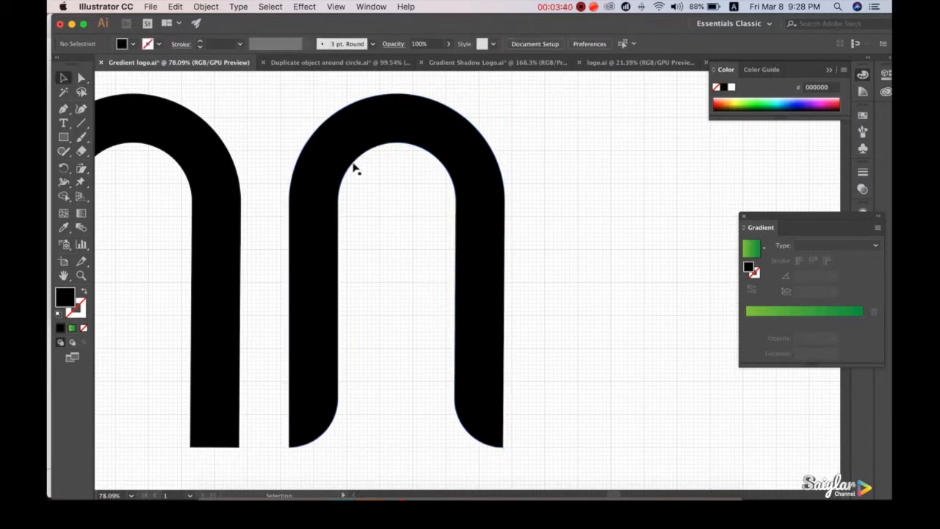
Step: Swap the fill and stroke of the expanded arch, leaving only a 1 pt black outline
left_click(336, 150)
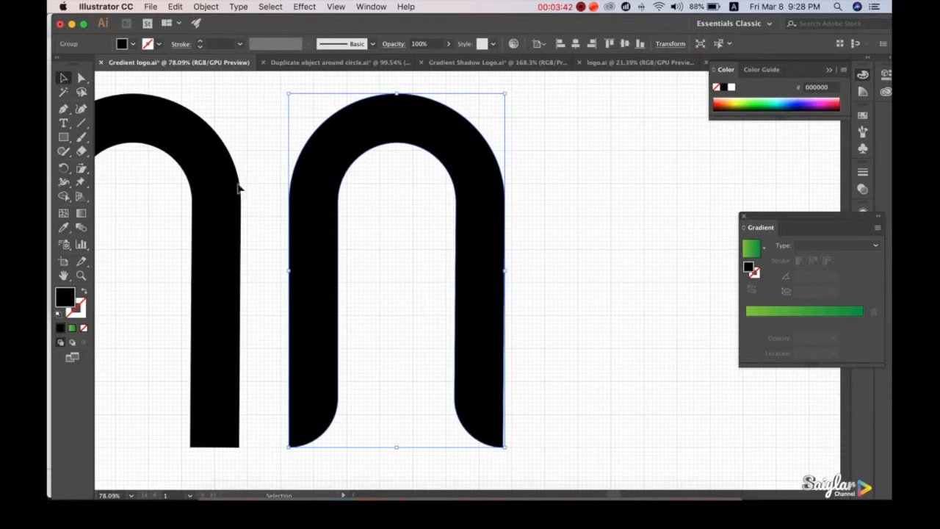
left_click(212, 170)
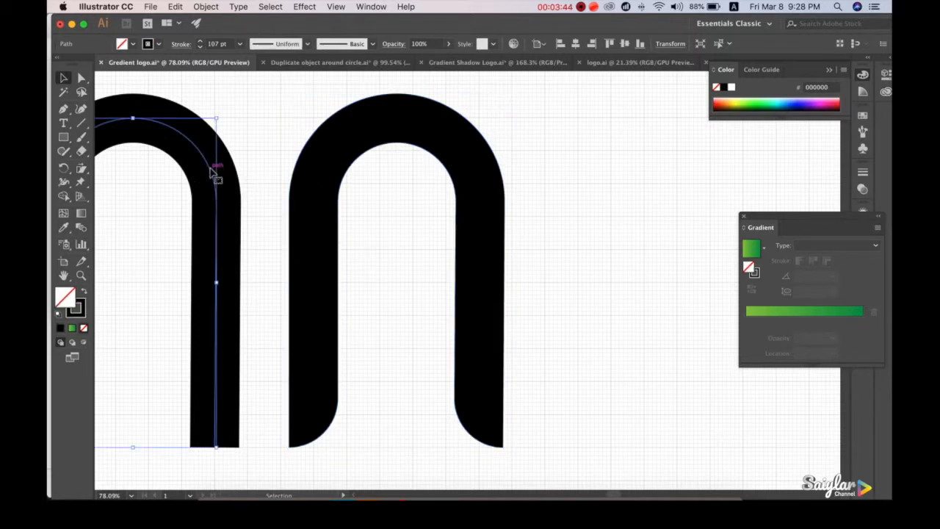
left_click(316, 177)
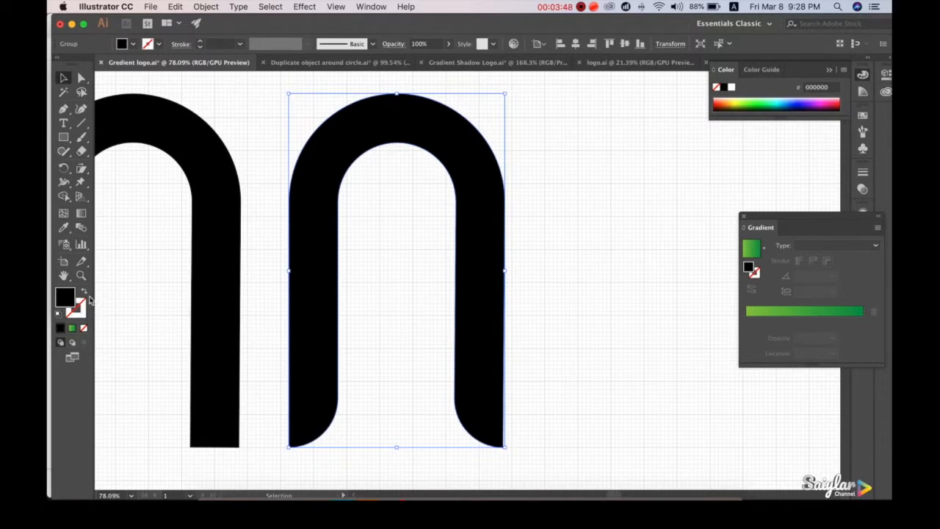
left_click(85, 293)
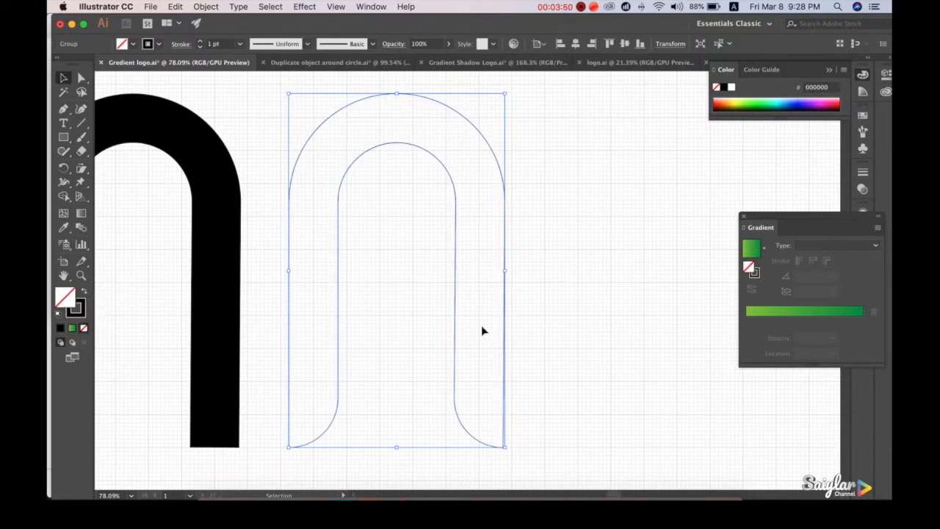
left_click(565, 342)
left_click_drag(551, 336, 357, 276)
Step: Copy and paste the original 107 pt arch, and align the copy exactly over the outlined arch
left_click(218, 252)
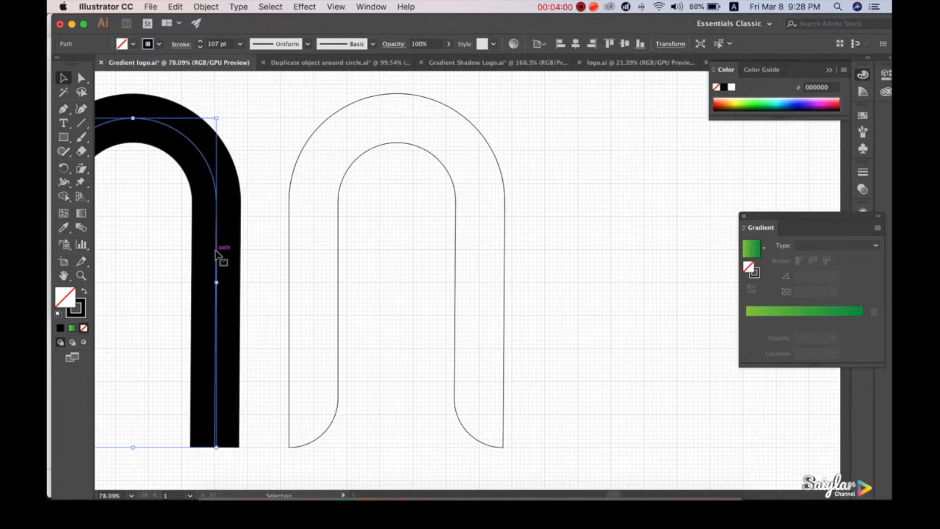
left_click(208, 8)
mouse_move(172, 8)
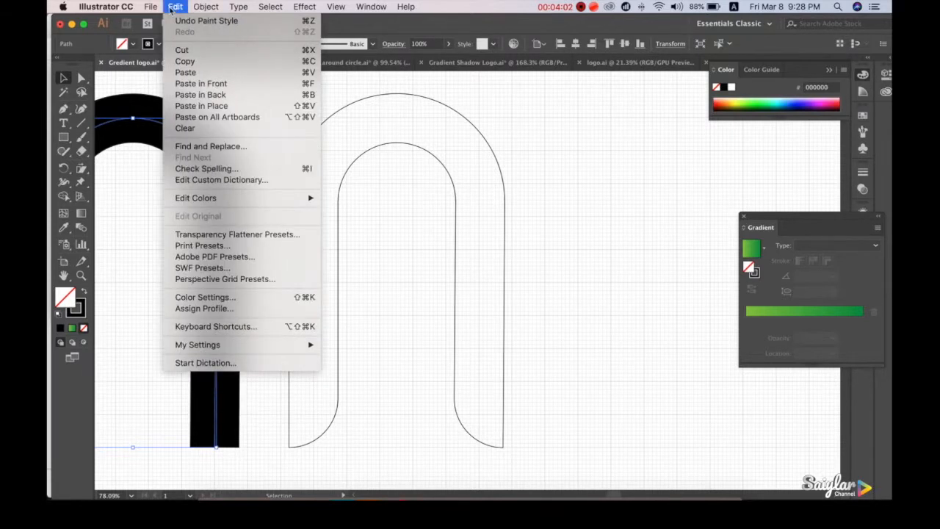
left_click(185, 61)
left_click(177, 8)
left_click(186, 73)
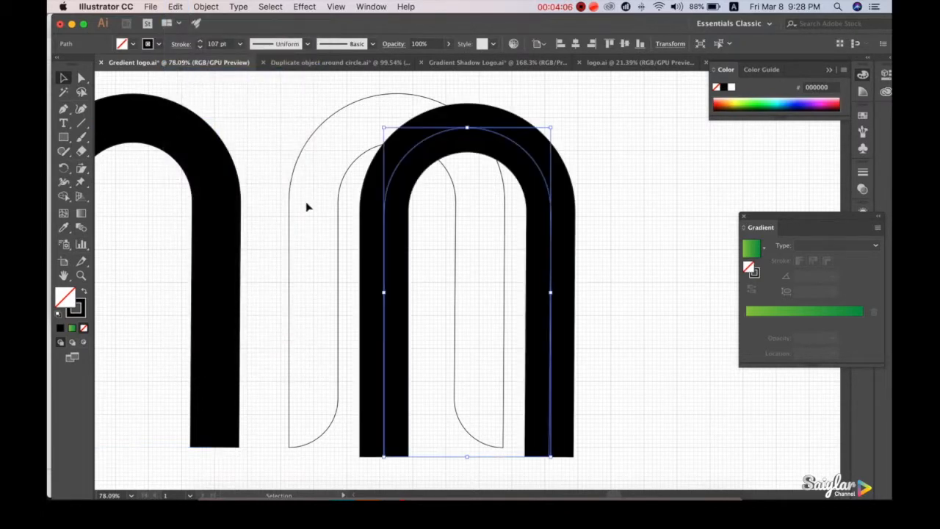
left_click_drag(510, 140, 436, 132)
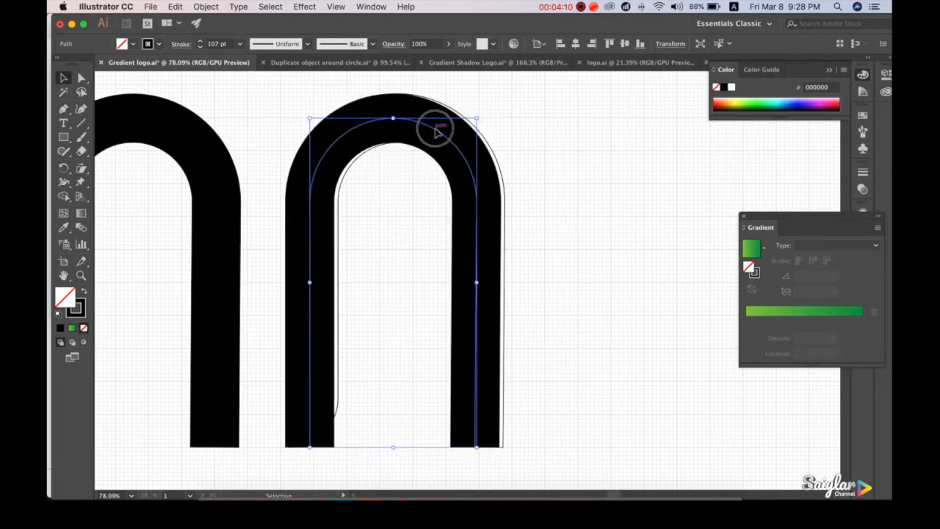
left_click(557, 213)
left_click_drag(573, 383, 380, 294)
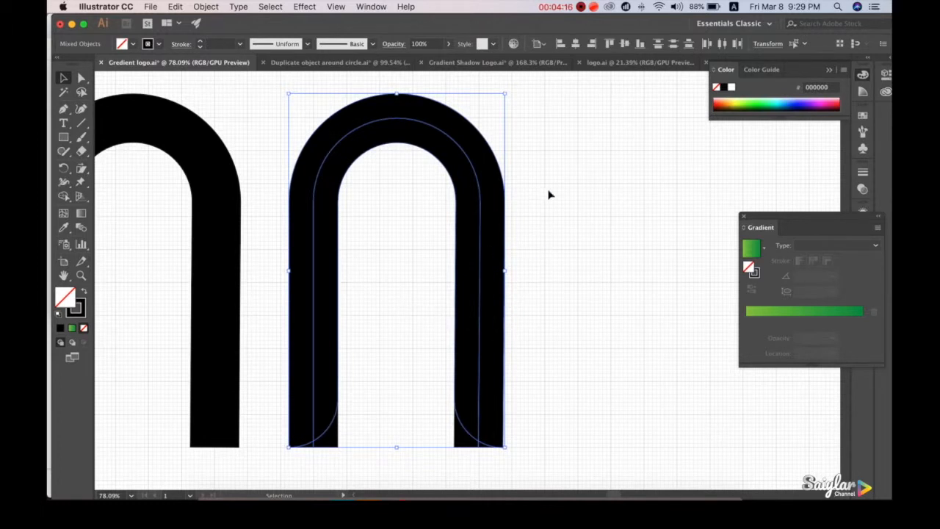
left_click(543, 221)
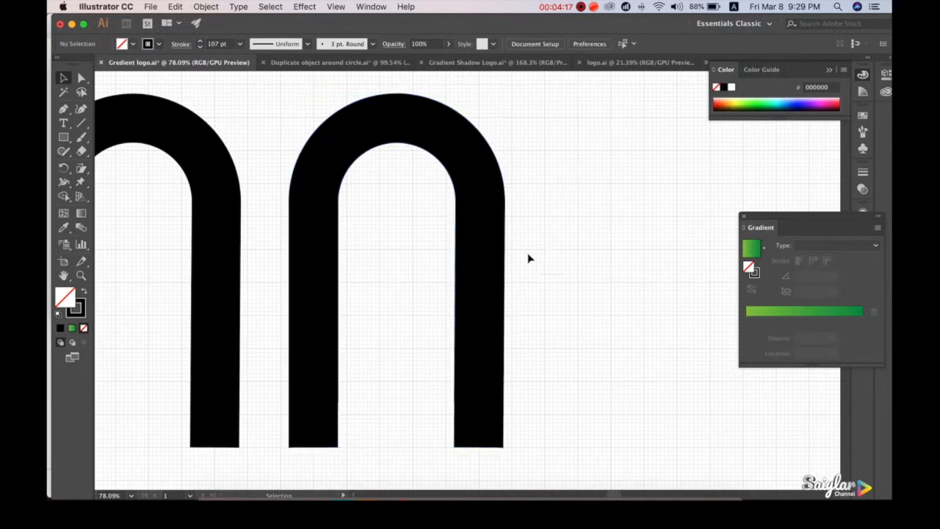
Step: Set the pasted arch's stroke weight to 1 pt, turning it into a thin centre line inside the outline
left_click(463, 150)
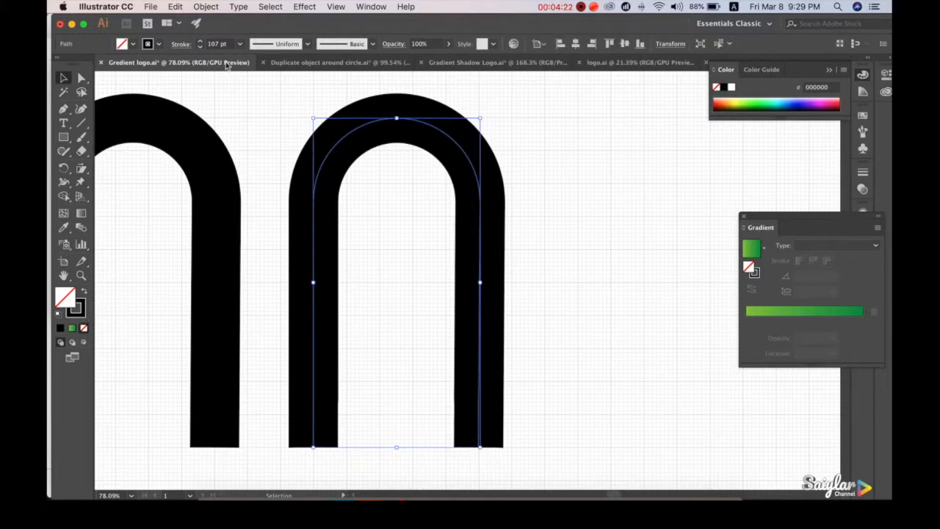
left_click(239, 44)
left_click(263, 98)
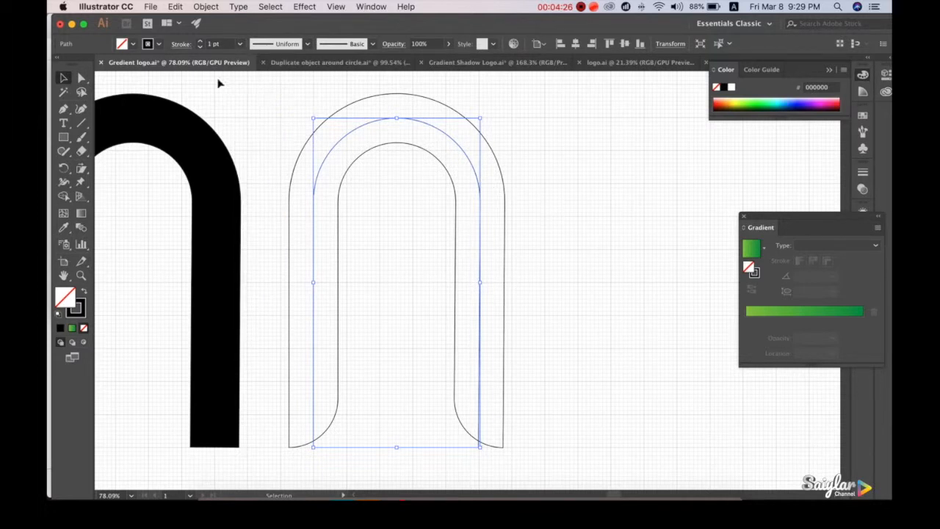
left_click(621, 244)
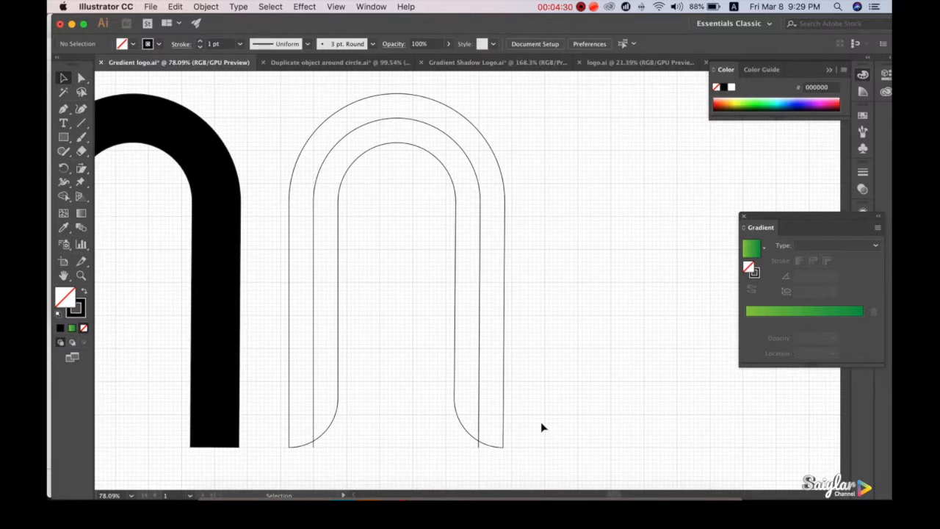
left_click_drag(541, 423, 529, 417)
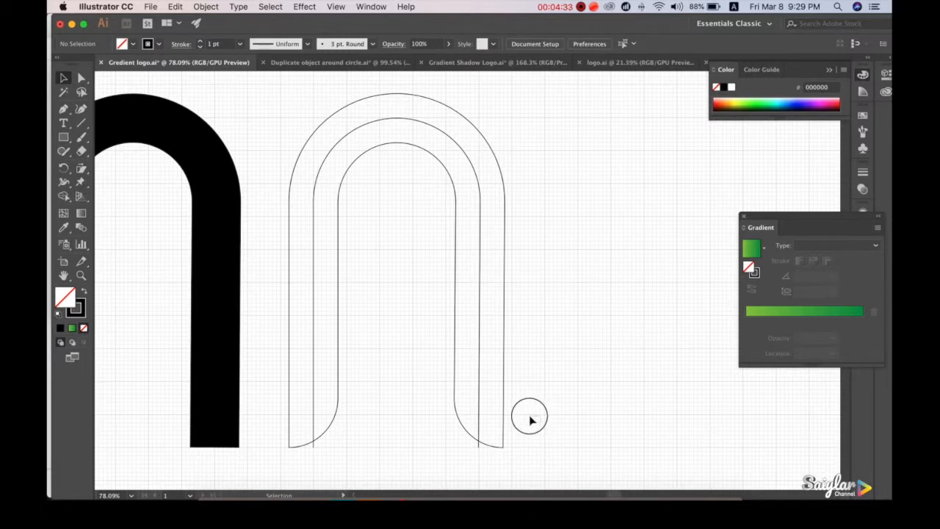
Step: Shorten both legs of the centre path by moving their bottom endpoints straight up, inside the outline's rounded ends
left_click(313, 447)
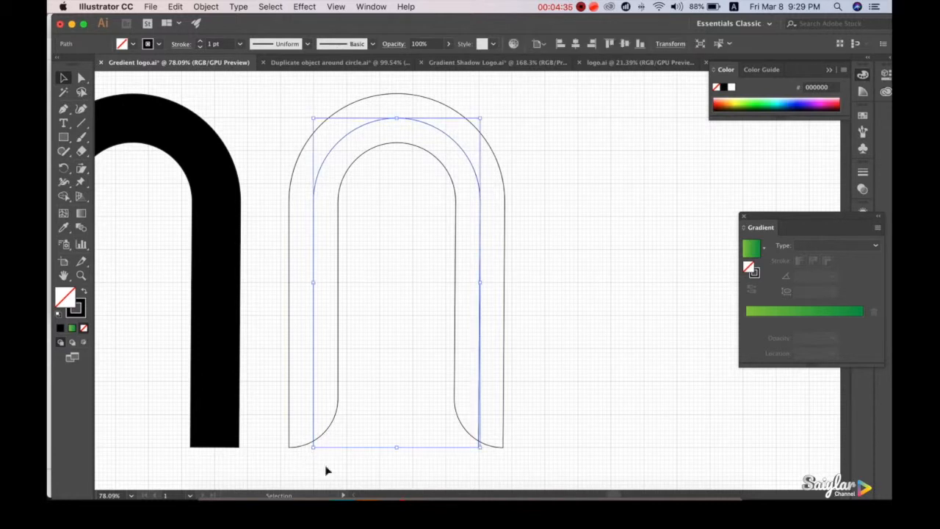
left_click(81, 77)
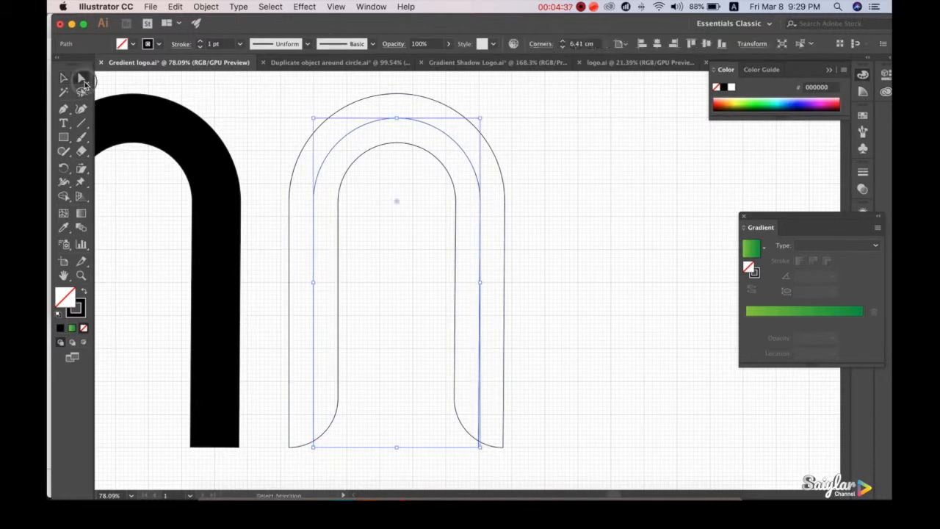
left_click(313, 446)
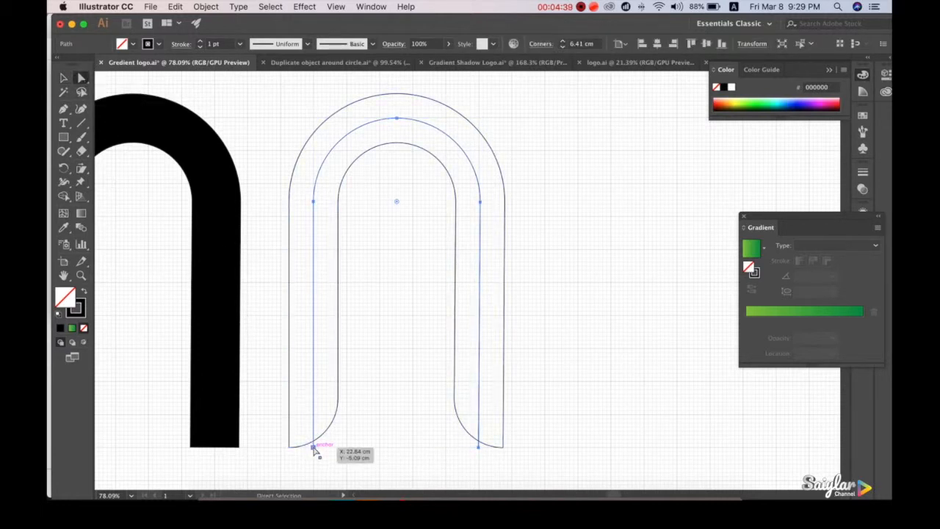
left_click(357, 472)
left_click(313, 447)
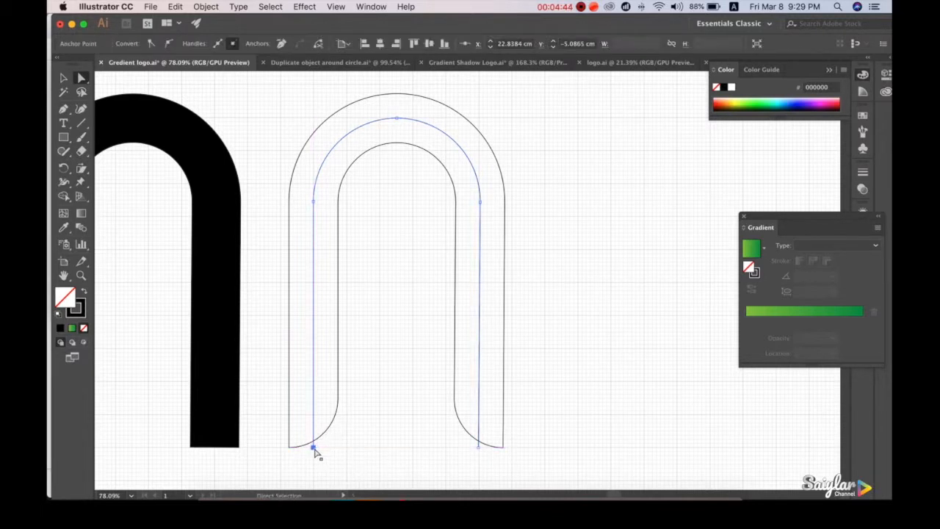
left_click(314, 453)
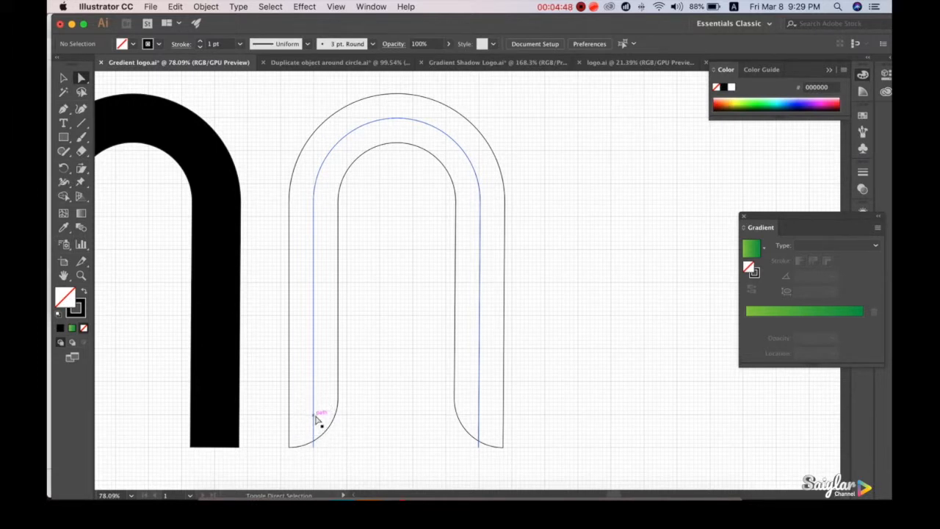
left_click_drag(315, 446, 315, 420)
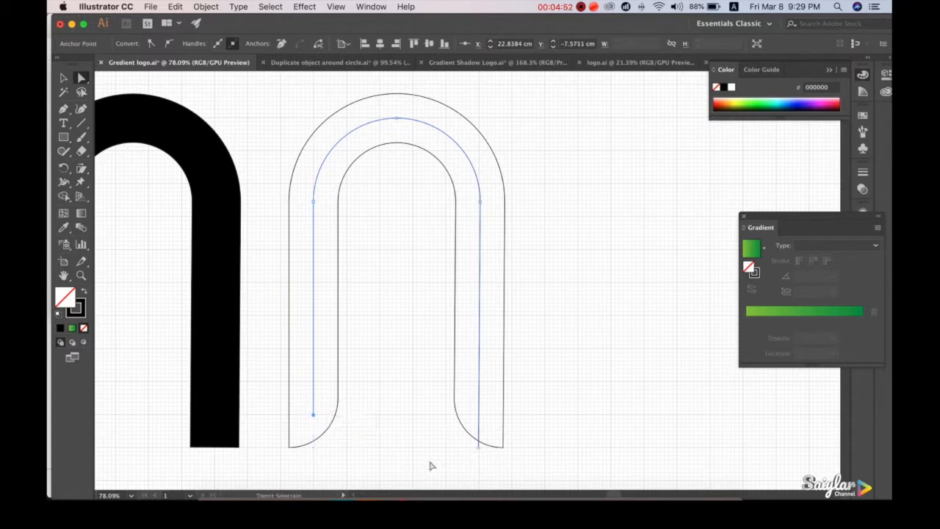
left_click(478, 447)
left_click(478, 449)
left_click_drag(478, 448, 478, 415)
Step: Extend the centre path's right leg with a Pen curve sweeping outward through the outline's bottom-right corner and slightly beyond it
left_click(64, 110)
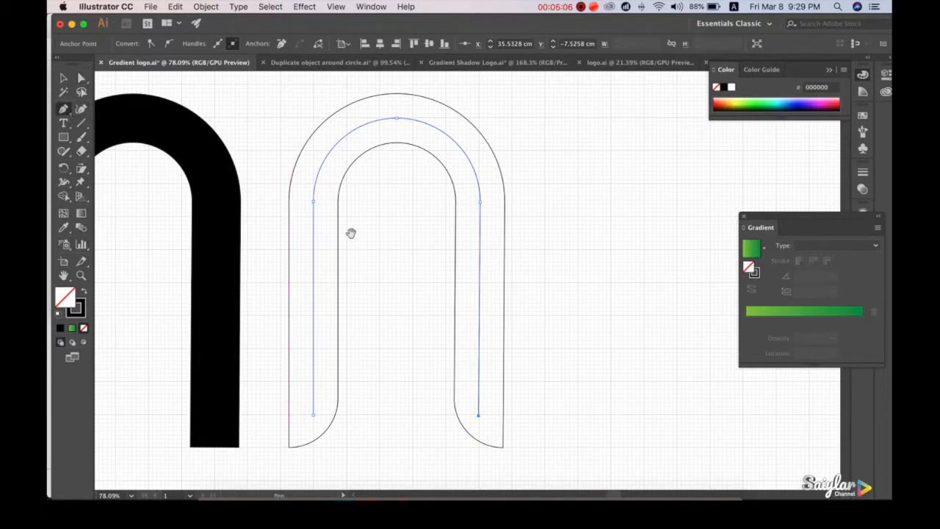
scroll(365, 271, "down", 5)
scroll(365, 271, "left", 4)
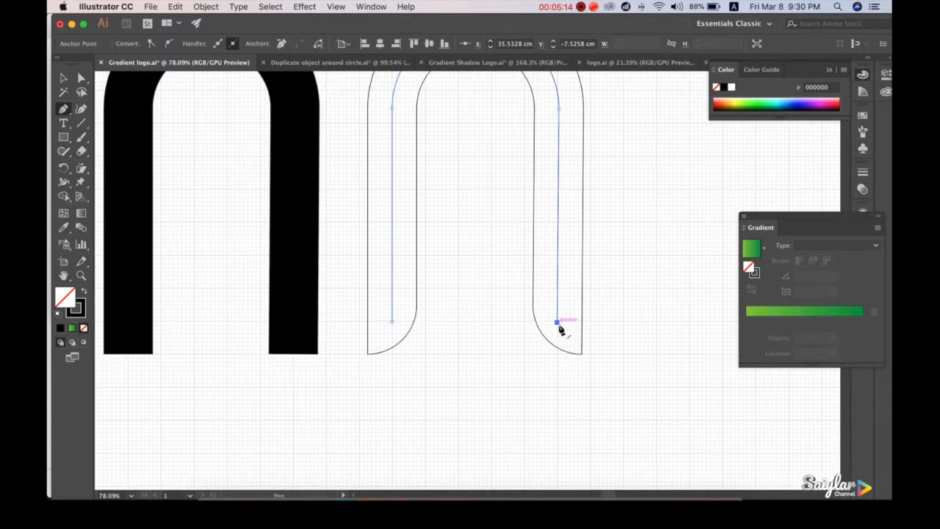
left_click(558, 324)
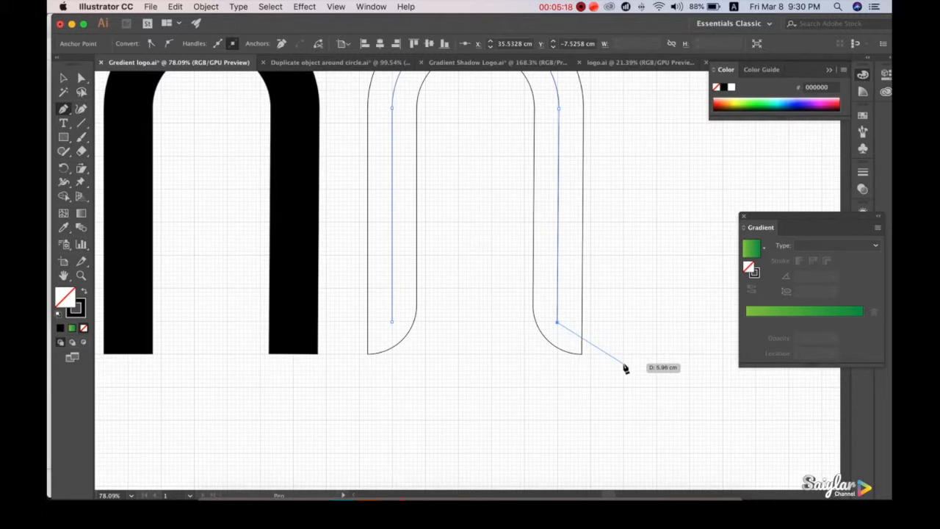
left_click_drag(623, 363, 678, 360)
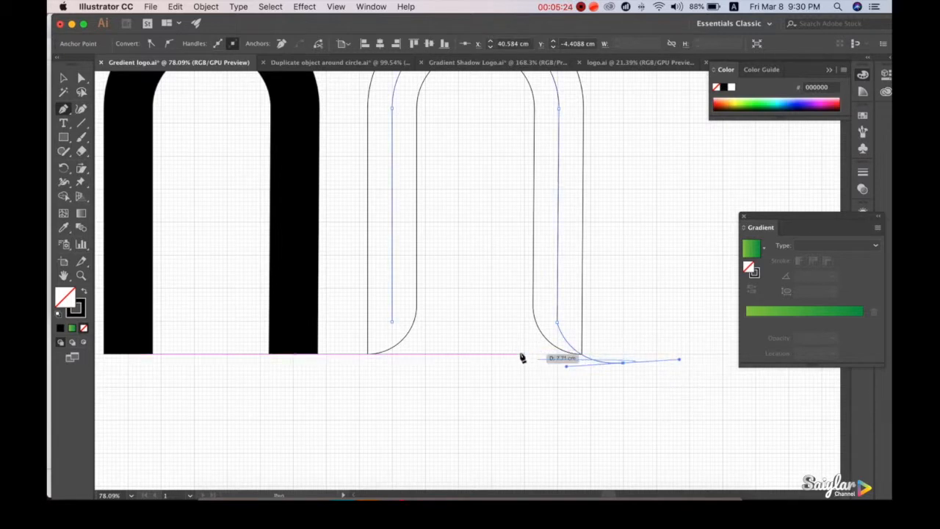
left_click(65, 78)
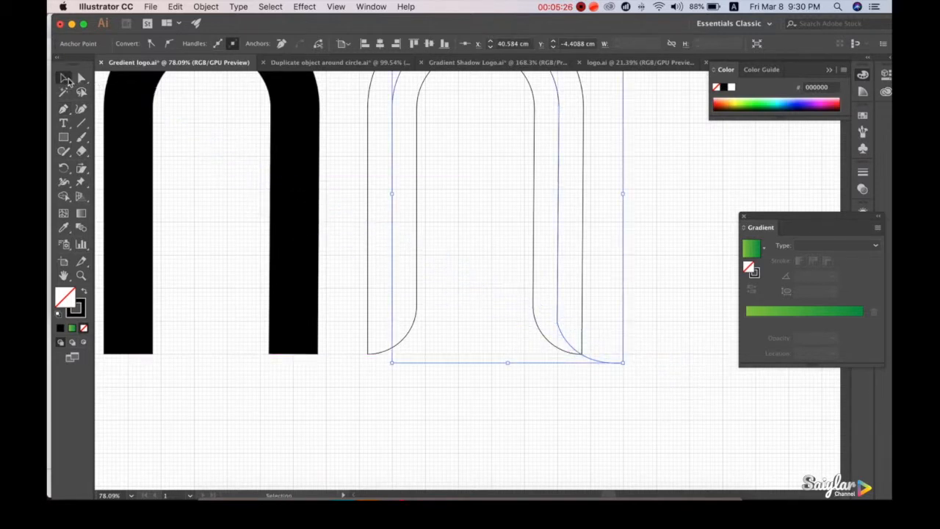
left_click(651, 305)
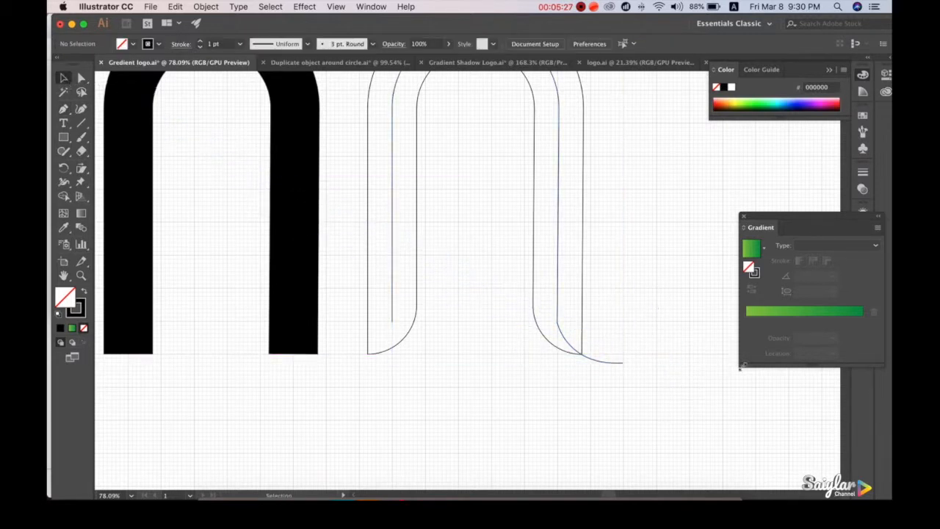
Step: Extend the centre path's left leg with a mirrored Pen curve sweeping outward through the outline's bottom-left corner
left_click(391, 320)
left_click(81, 78)
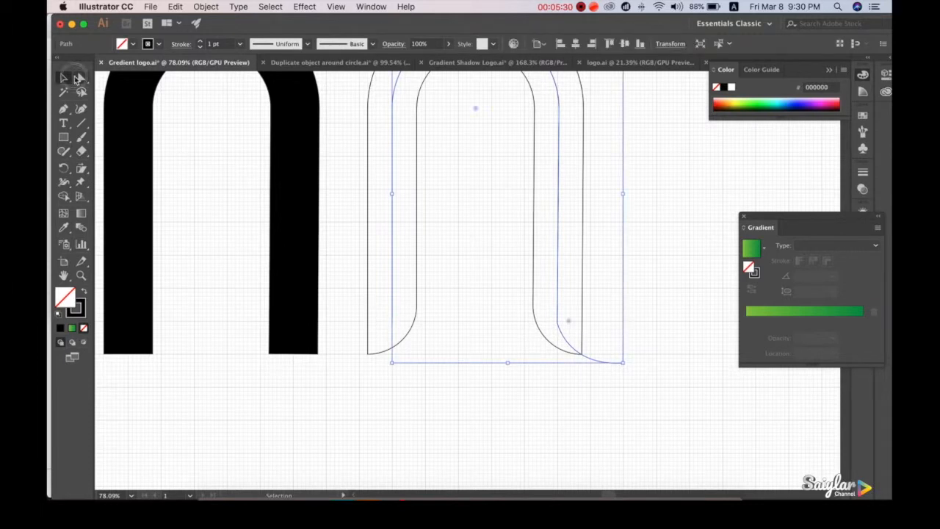
left_click(64, 109)
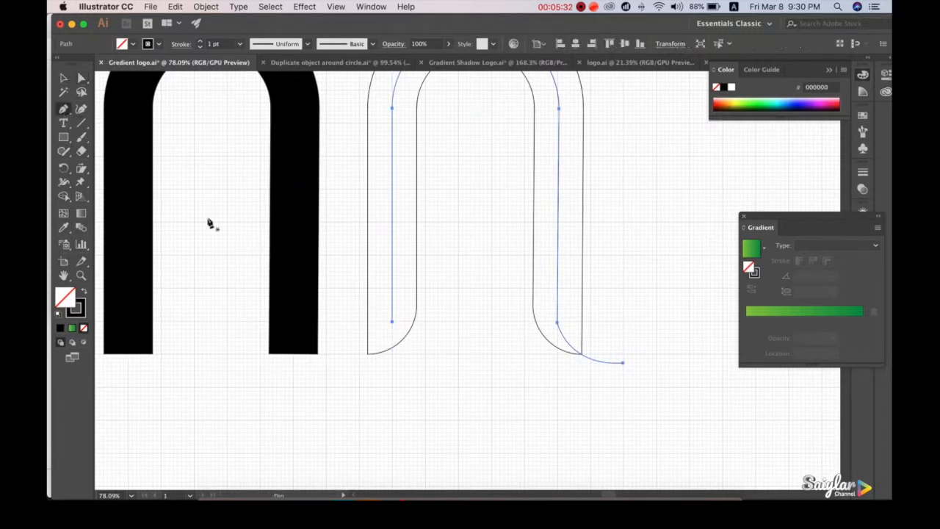
left_click(391, 322)
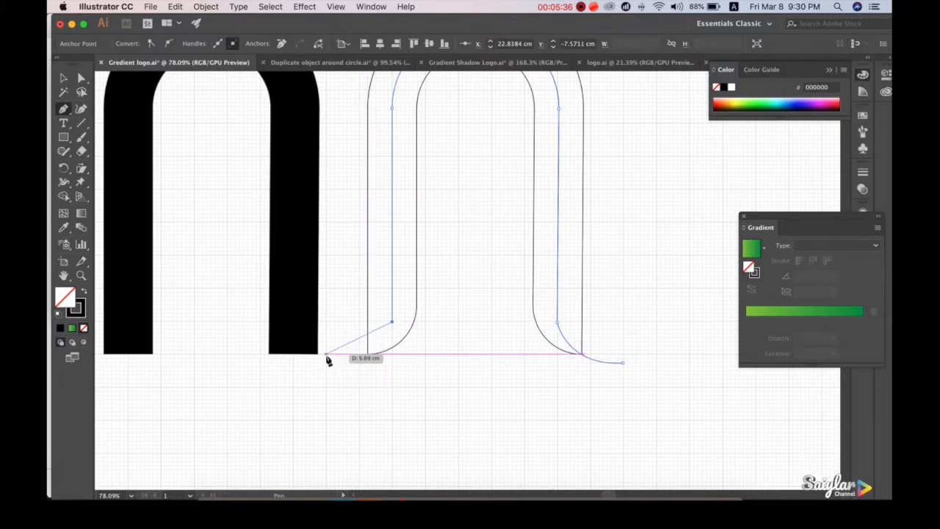
left_click_drag(328, 363, 271, 362)
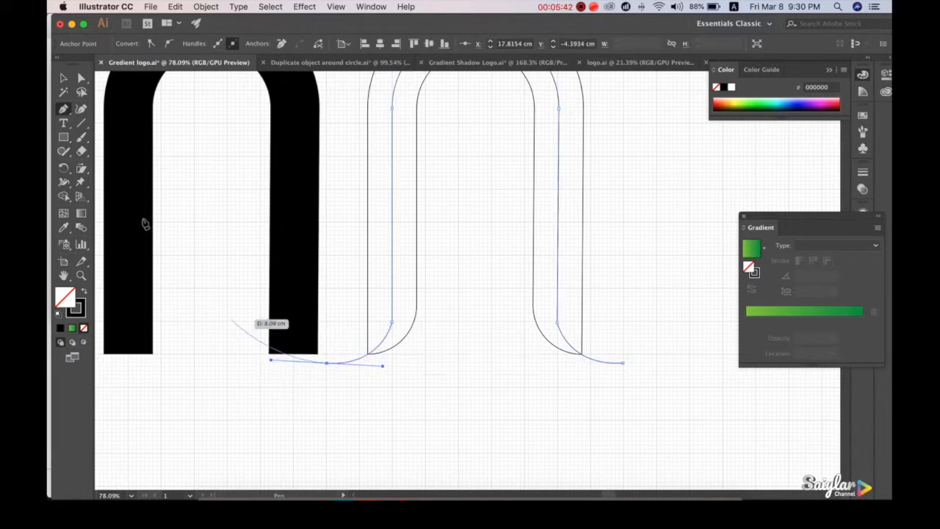
left_click(63, 78)
left_click(518, 406)
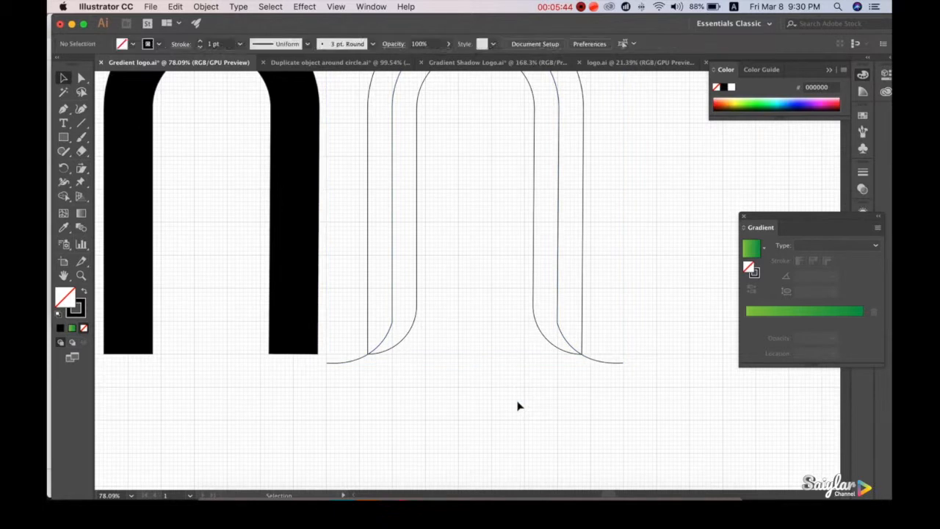
Step: Select the outline and centre path, and divide the arch into outer and inner bands with the Shape Builder
scroll(531, 392, "up", 4)
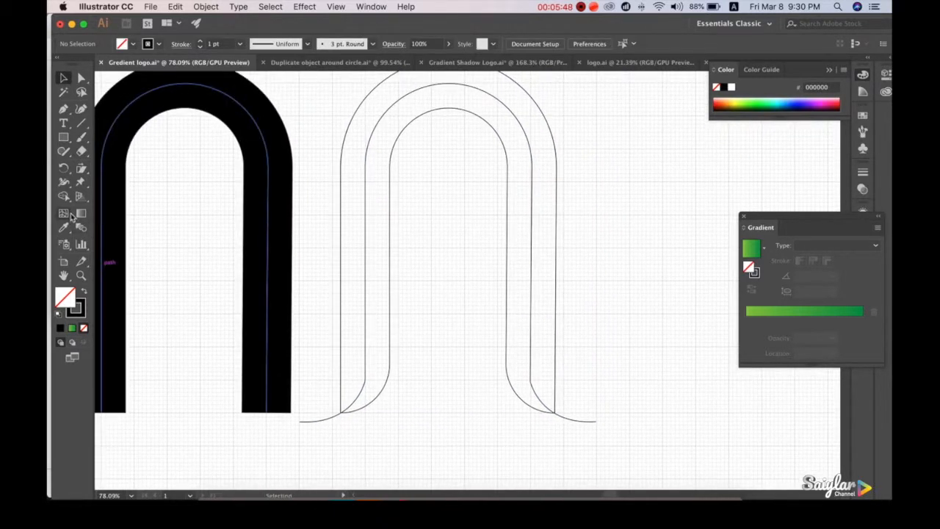
left_click(456, 225)
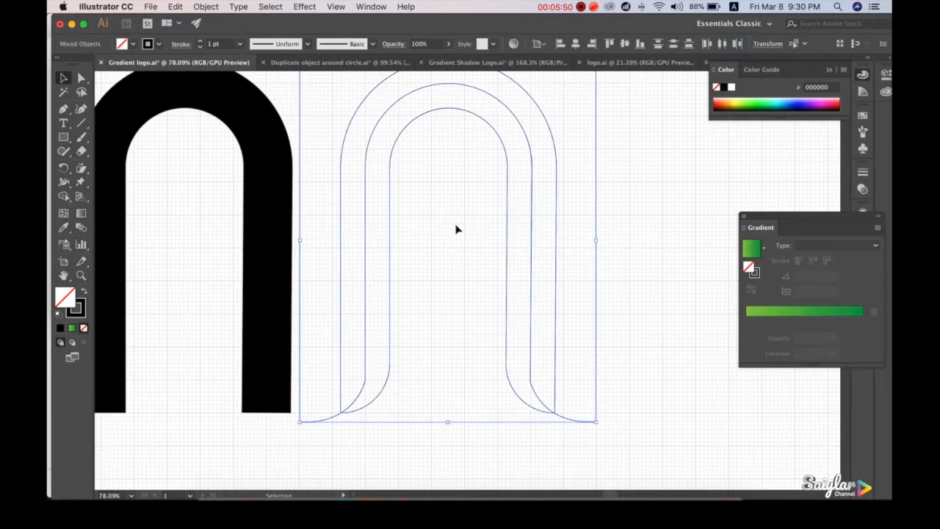
left_click(64, 198)
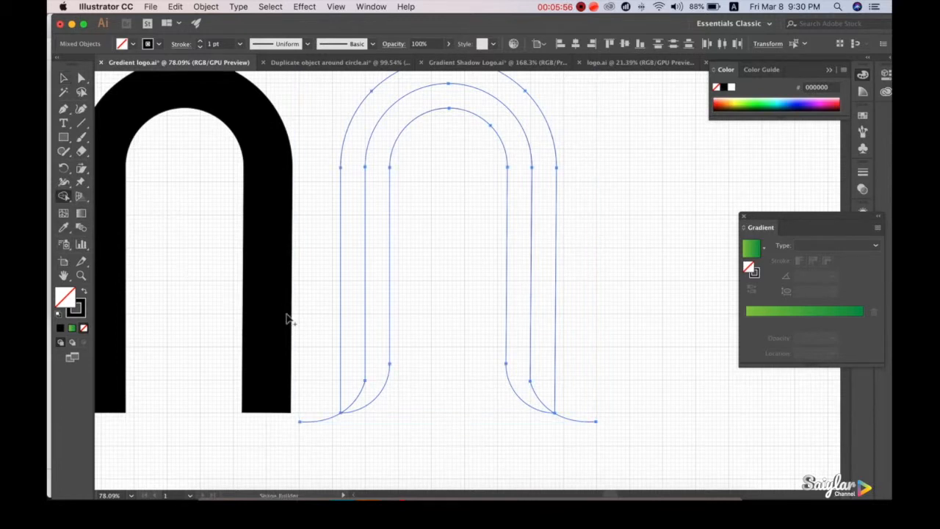
left_click(351, 304)
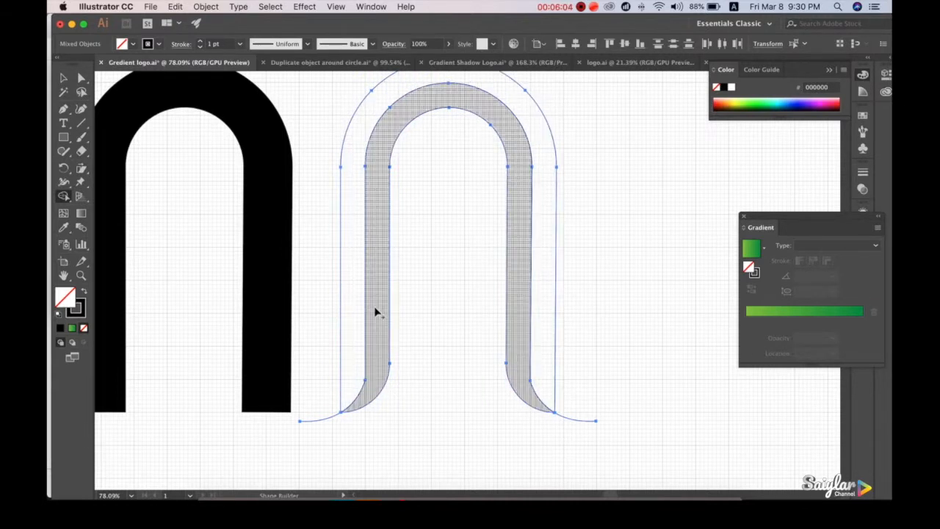
left_click(64, 79)
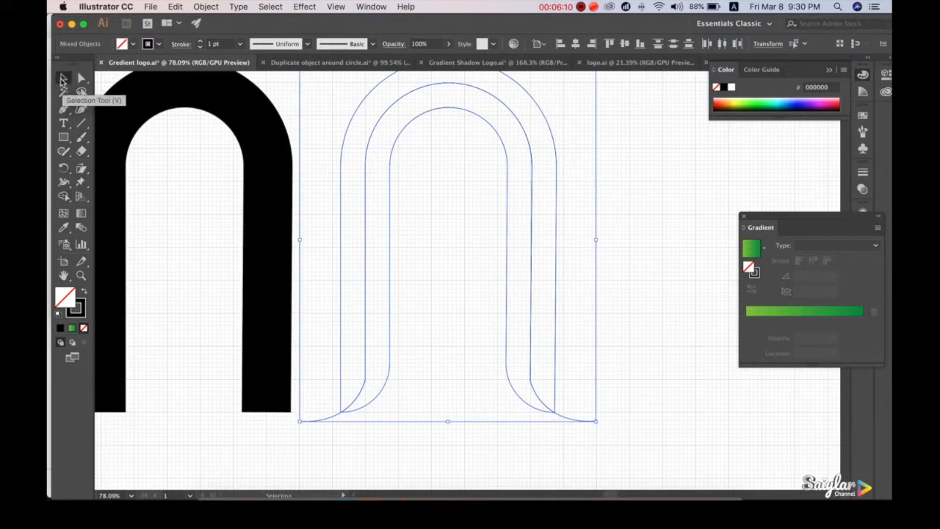
Step: Ungroup the divided arch and delete the two leftover curve tails sticking out beyond its bottom corners
left_click(464, 317)
left_click(366, 300)
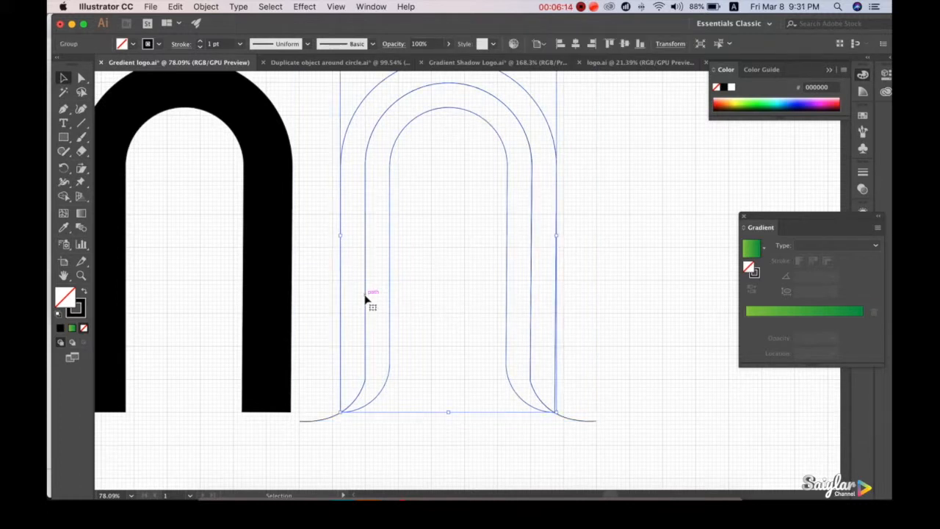
right_click(368, 287)
left_click(426, 384)
left_click(632, 426)
left_click_drag(611, 427, 571, 388)
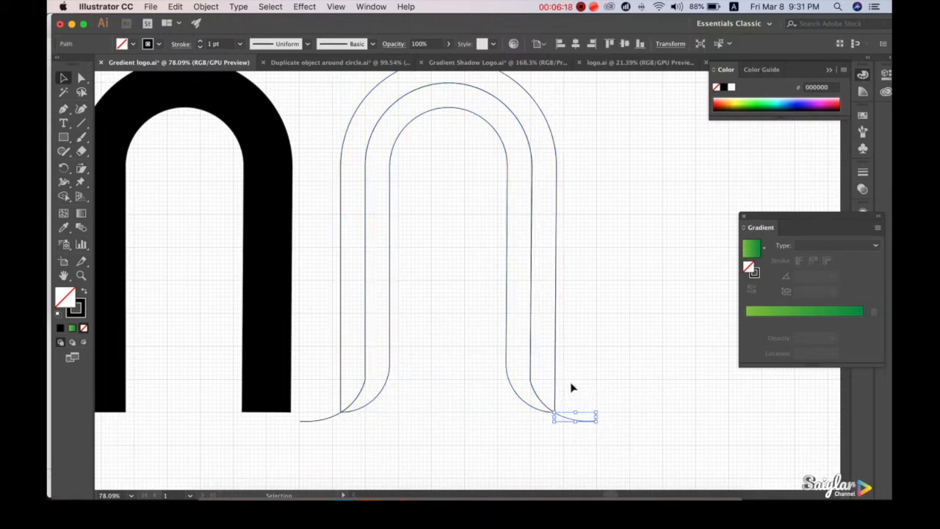
key("Delete")
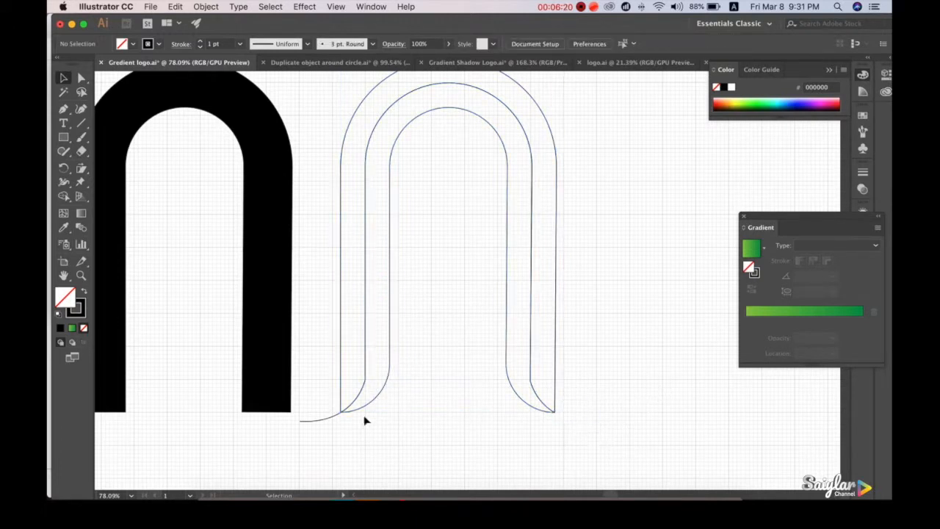
left_click(327, 419)
key("Delete")
Step: Copy and paste the two-band arch, and place the copy in the empty area right of the original
left_click_drag(470, 222, 397, 257)
left_click_drag(526, 257, 434, 236)
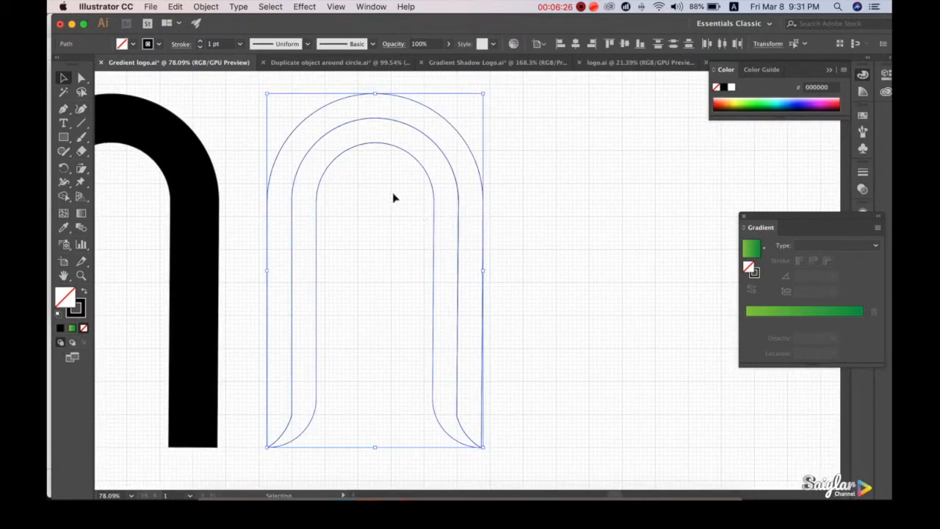
left_click(177, 10)
left_click(209, 64)
left_click(177, 9)
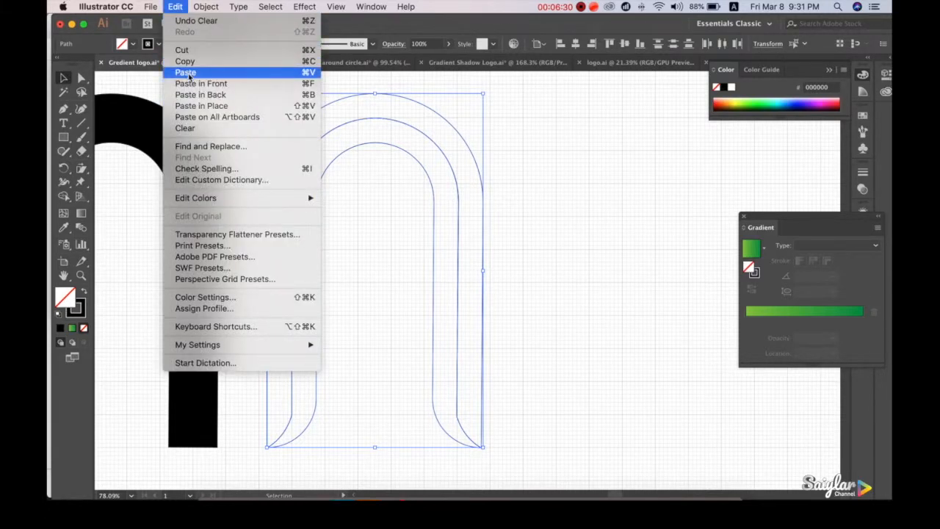
left_click(189, 72)
left_click_drag(519, 147, 686, 133)
left_click_drag(649, 193, 359, 199)
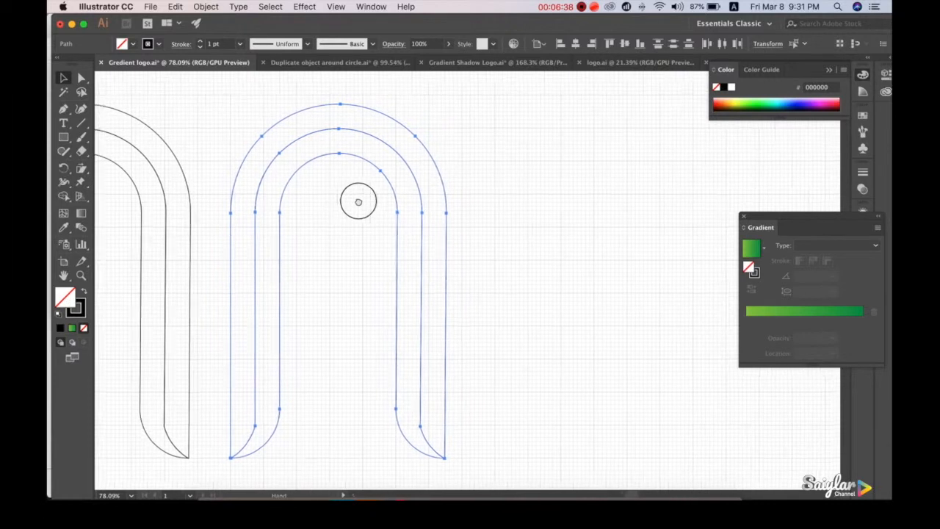
Step: Move the arch copy further away from the original and rotate it 45° clockwise
left_click(388, 178)
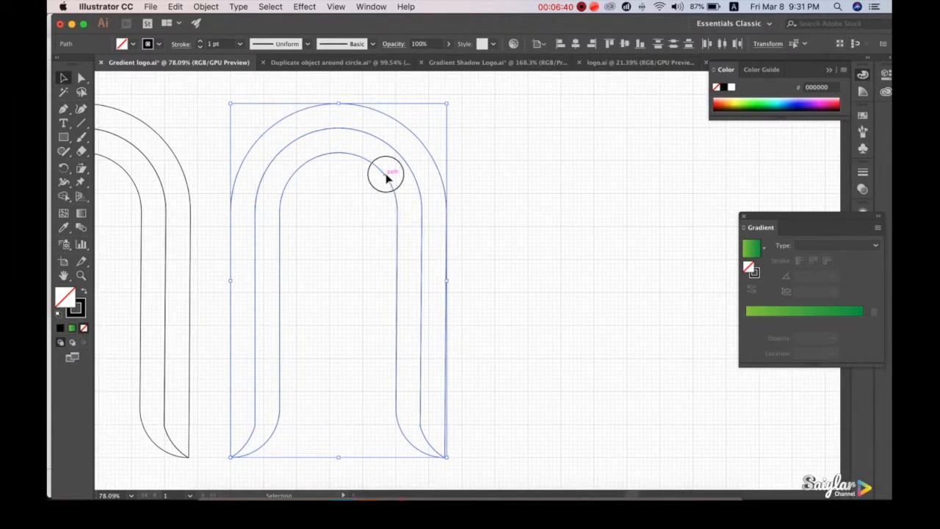
left_click(534, 202)
left_click(362, 206)
left_click_drag(383, 175, 544, 174)
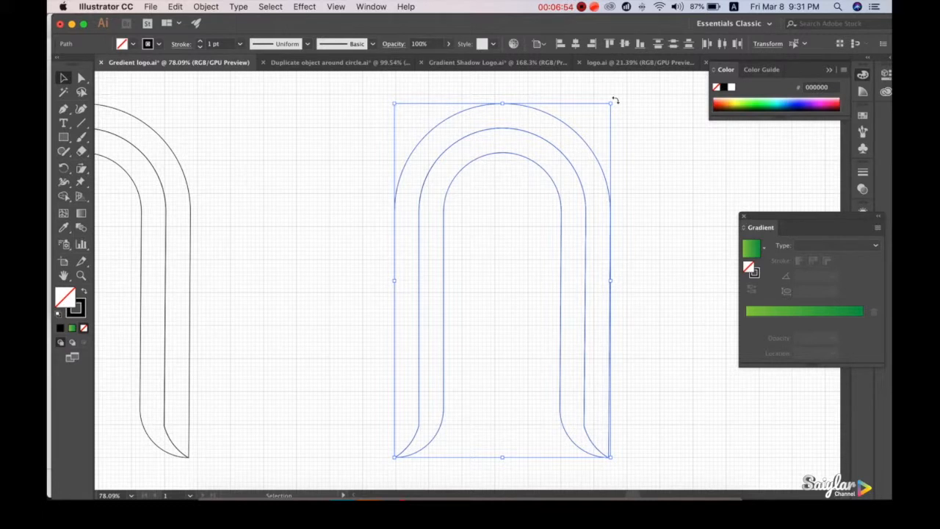
left_click_drag(616, 100, 679, 177)
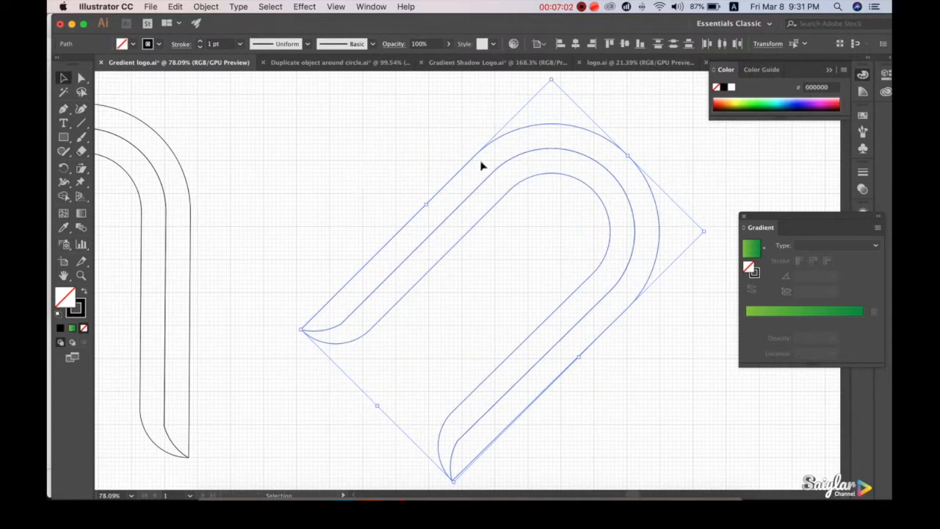
Step: Reflect the tilted arch across the vertical axis as a copy, so both arches cross in a heart shape
right_click(549, 152)
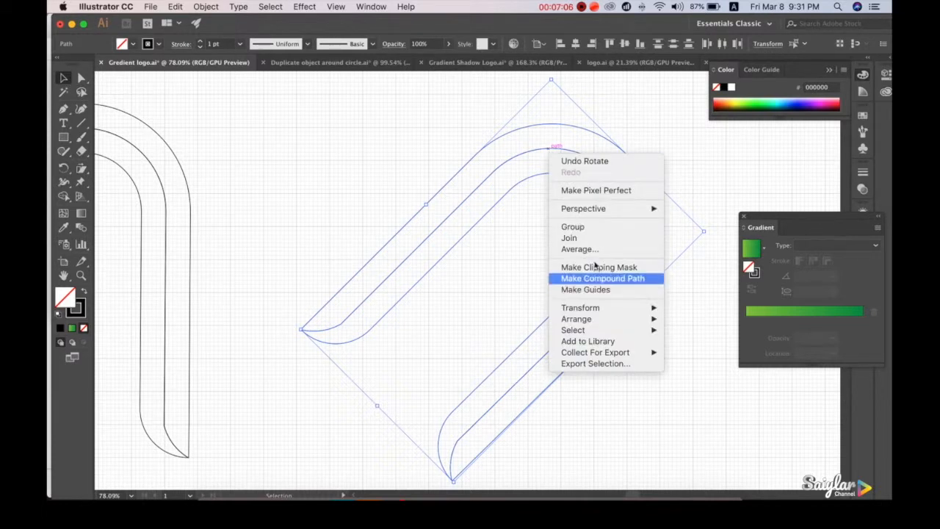
left_click(206, 9)
left_click(206, 9)
mouse_move(218, 21)
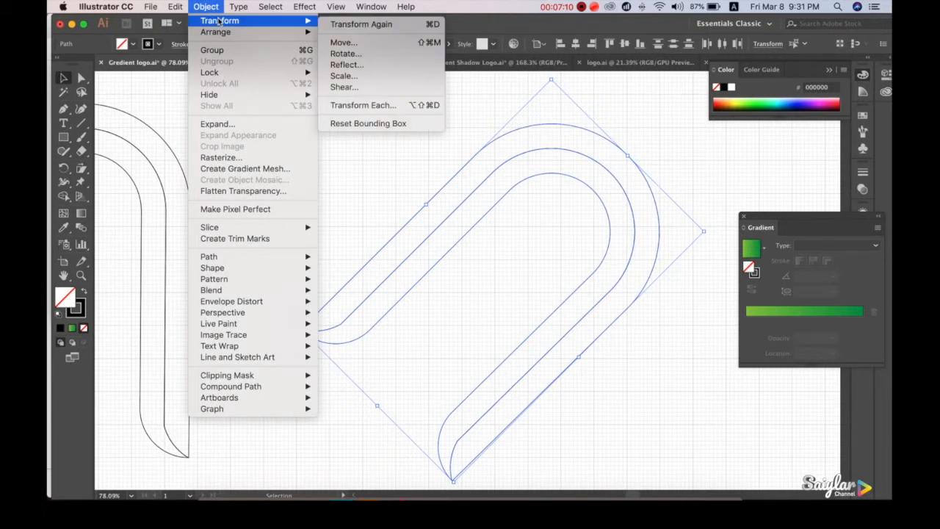
left_click(365, 70)
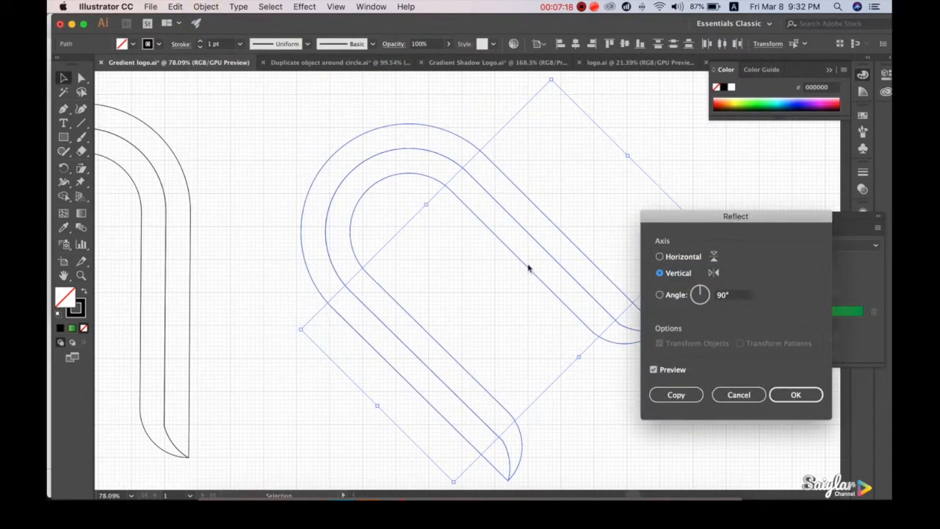
left_click(681, 400)
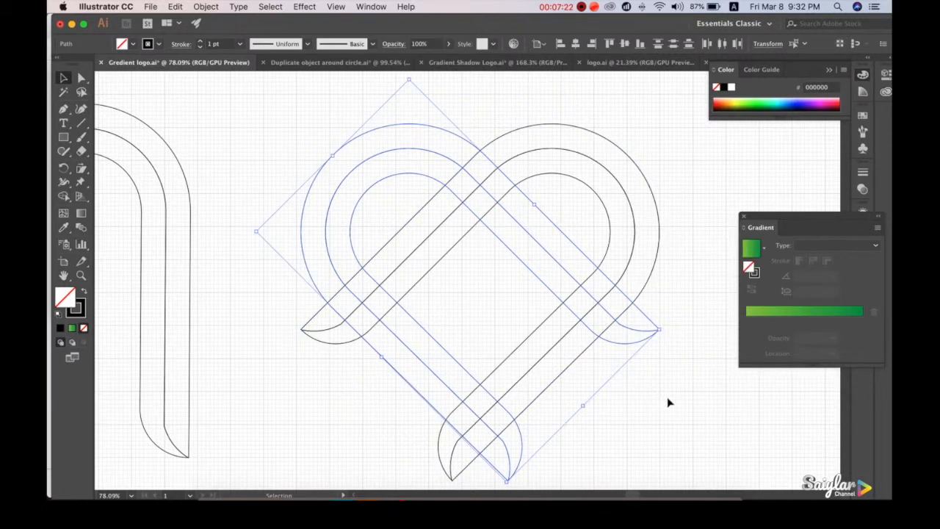
Step: Select both arches and, with the Shape Builder, merge each band of the left arch across the top crossing, over the right arch
left_click(665, 398)
left_click_drag(660, 395, 566, 383)
left_click_drag(591, 440, 203, 134)
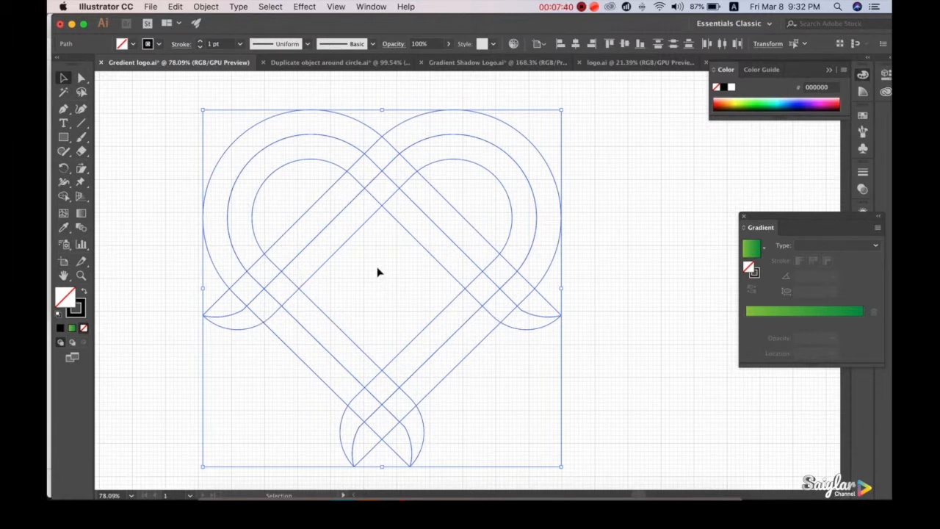
left_click(66, 198)
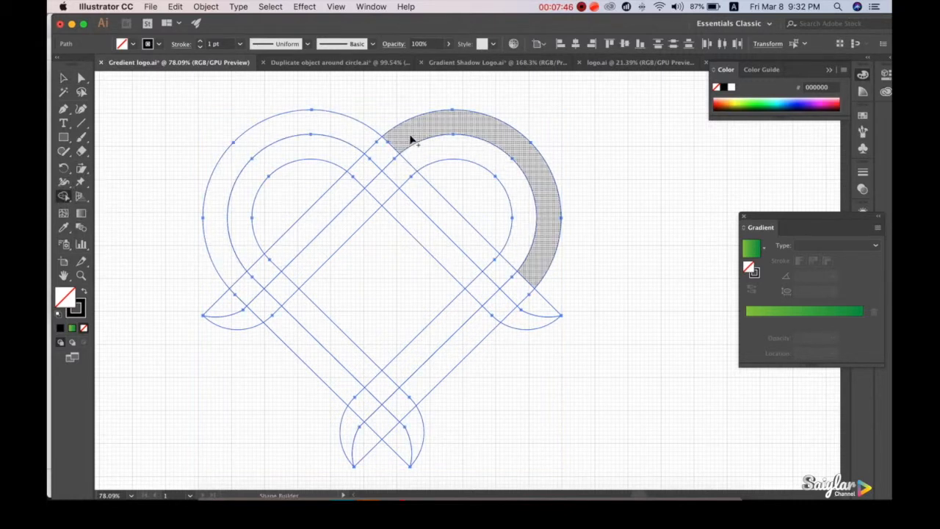
mouse_move(451, 131)
left_mouse_down()
mouse_move(434, 126)
mouse_move(363, 172)
mouse_move(330, 208)
mouse_move(372, 164)
mouse_move(426, 131)
left_mouse_up()
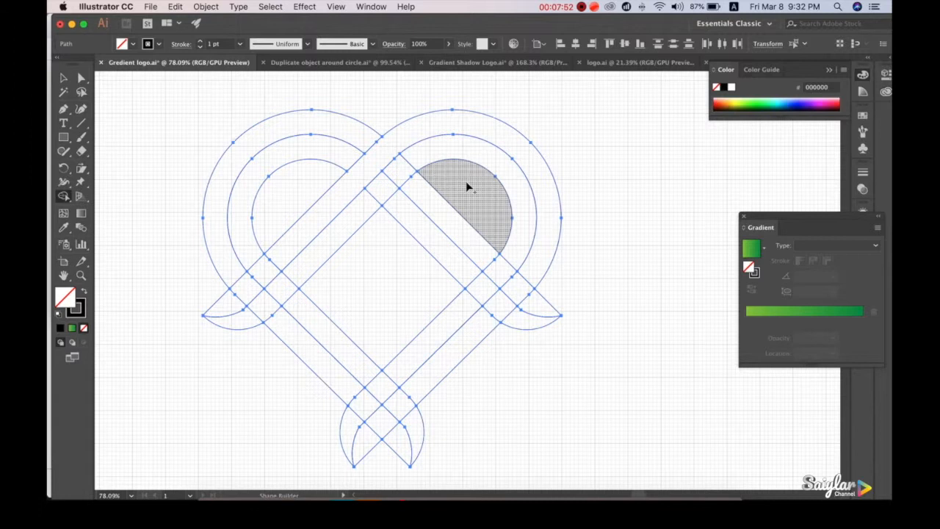
left_click_drag(357, 133, 448, 213)
left_click_drag(328, 147, 424, 225)
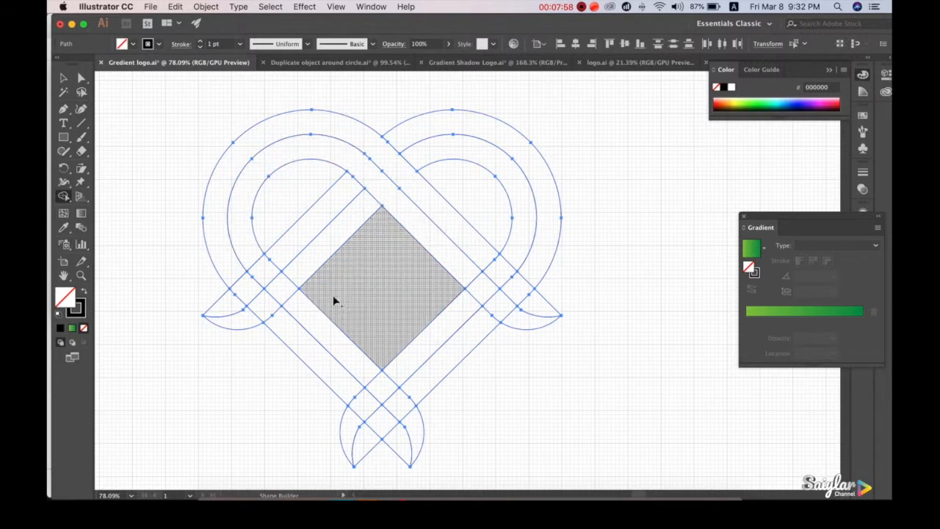
Step: Merge both bands of the right arch's upper leg across the left crossing, so that it passes over the left arch
left_click_drag(308, 231, 212, 307)
mouse_move(313, 274)
left_mouse_down()
mouse_move(310, 262)
mouse_move(243, 319)
mouse_move(221, 317)
left_mouse_up()
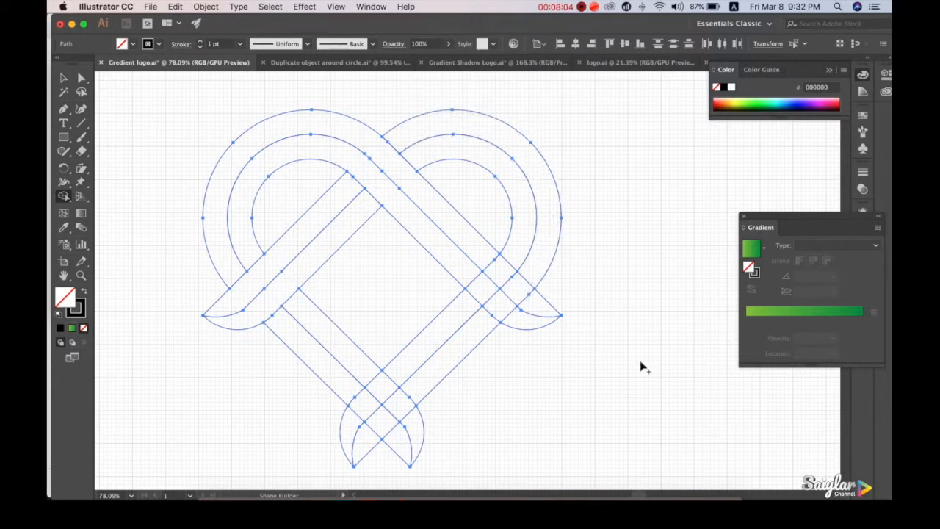
mouse_move(421, 357)
left_mouse_down()
mouse_move(364, 397)
mouse_move(353, 419)
mouse_move(422, 358)
left_mouse_up()
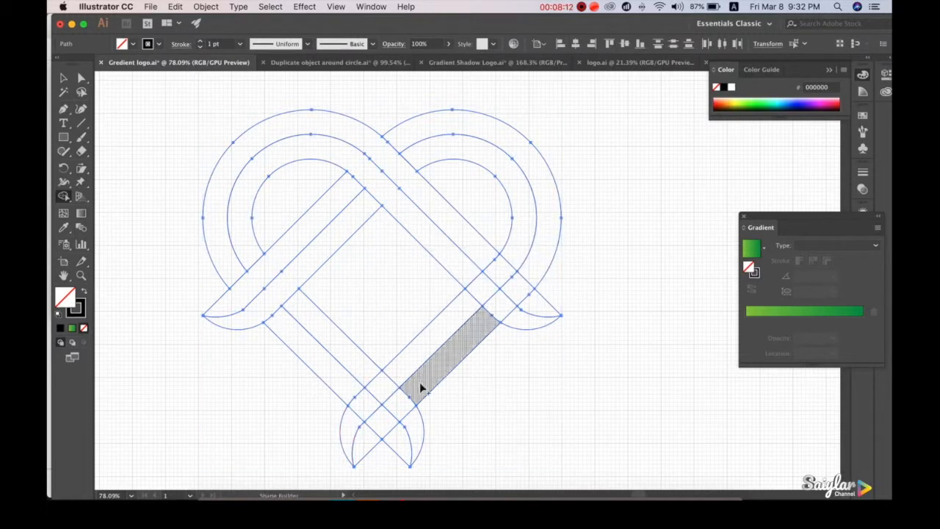
Step: Merge the left arch's two bands across the bottom crossing and the right arch's two bands across the right crossing with the Shape Builder
mouse_move(351, 358)
left_mouse_down()
mouse_move(403, 403)
mouse_move(414, 429)
left_mouse_up()
left_click_drag(345, 389, 404, 441)
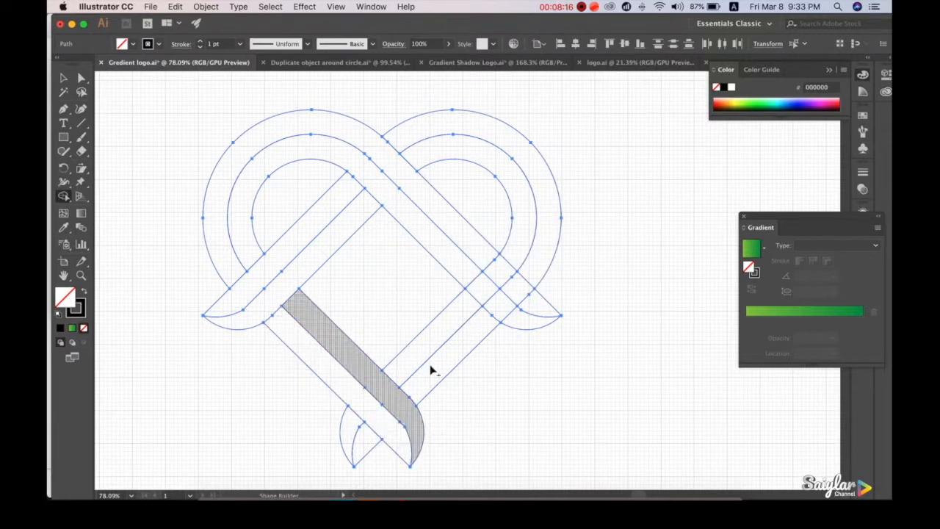
left_click_drag(519, 250, 468, 304)
left_click_drag(525, 270, 462, 339)
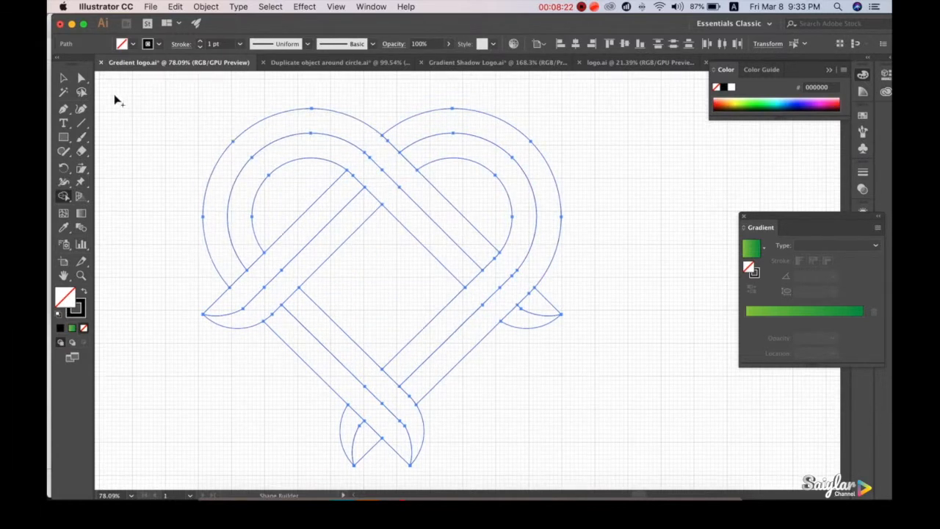
left_click(65, 79)
left_click(206, 162)
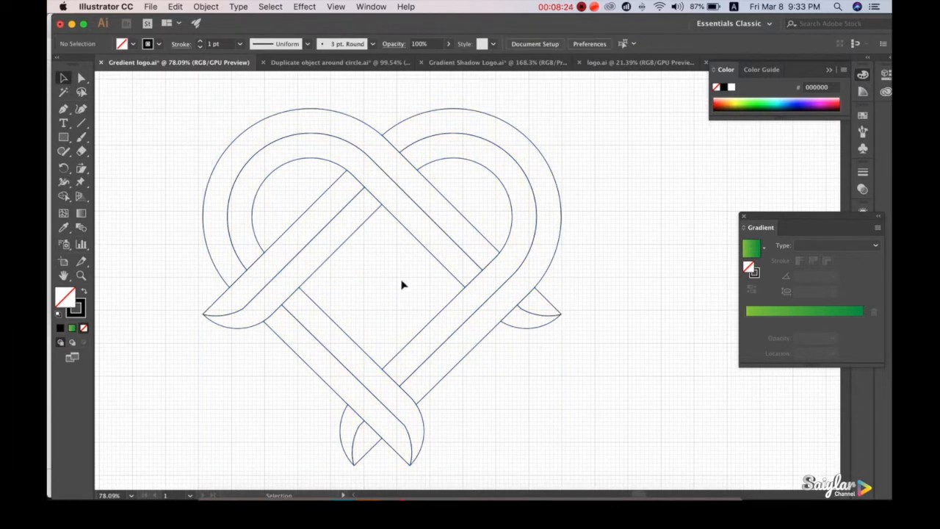
left_click(483, 287)
left_click(535, 373)
left_click(467, 263)
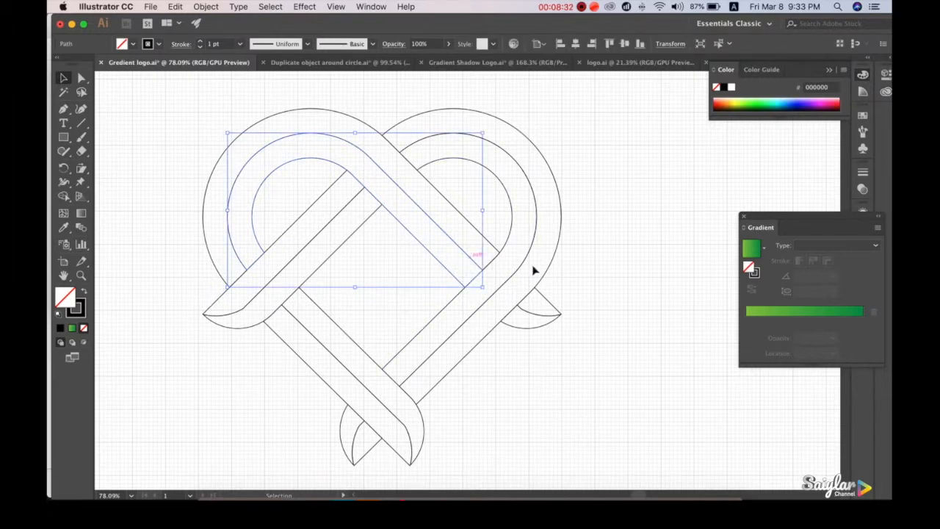
left_click(667, 335)
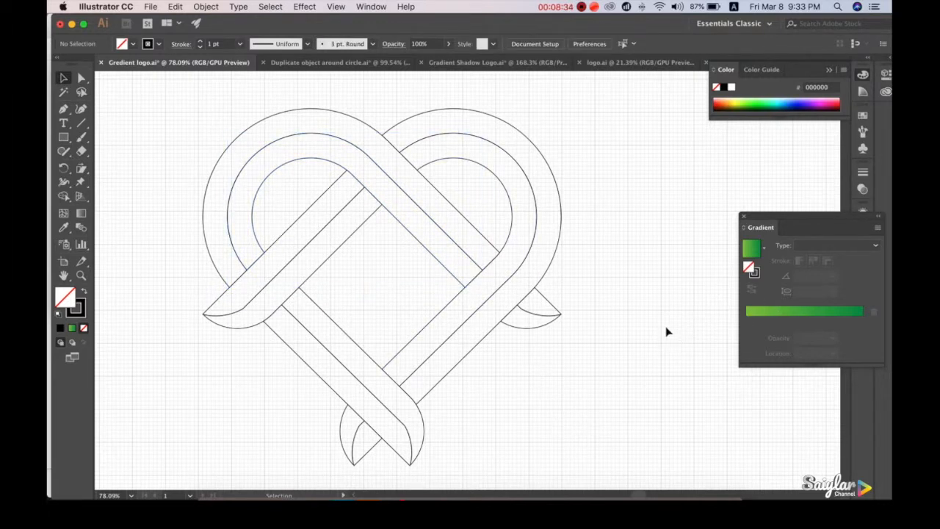
Step: Copy the whole woven heart, paste it in front and move the copy to the right, clear of the original
scroll(667, 332, "down", 6)
left_click_drag(665, 344, 532, 326)
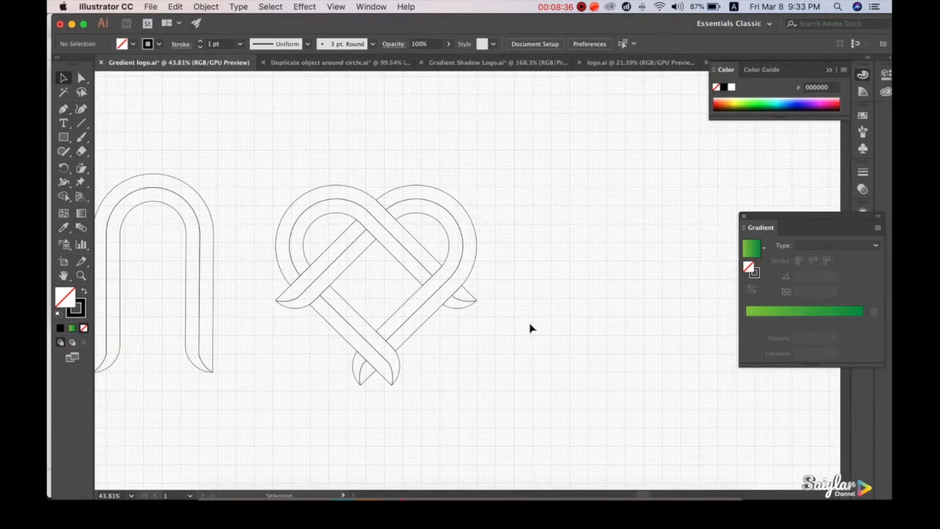
left_click_drag(480, 363, 292, 194)
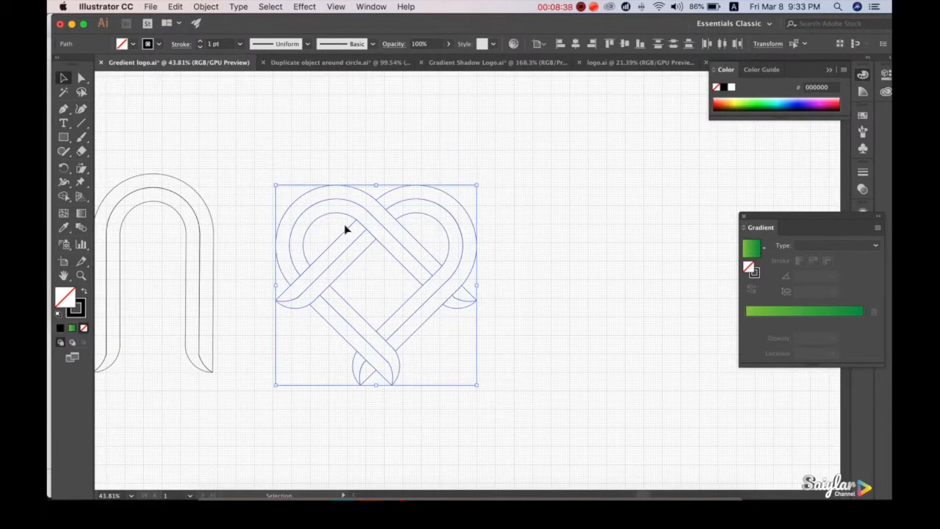
left_click(175, 7)
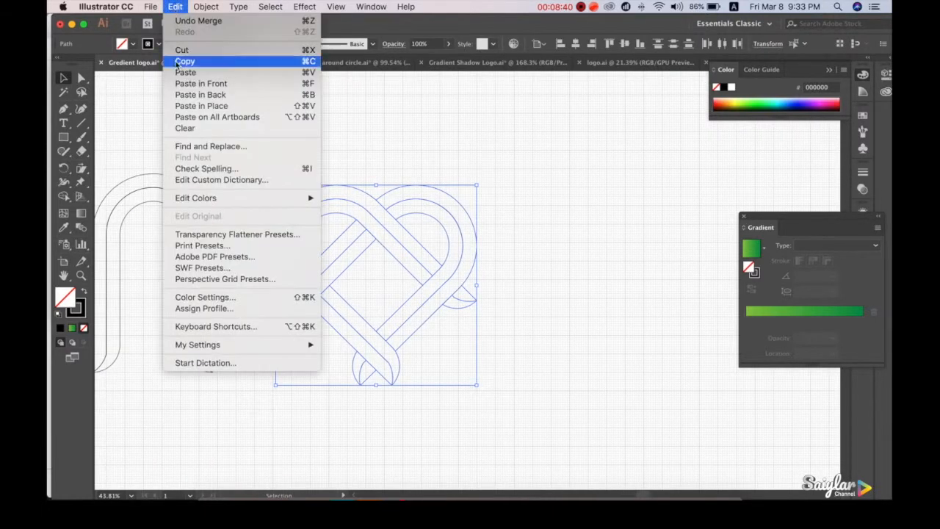
left_click(193, 62)
left_click(175, 7)
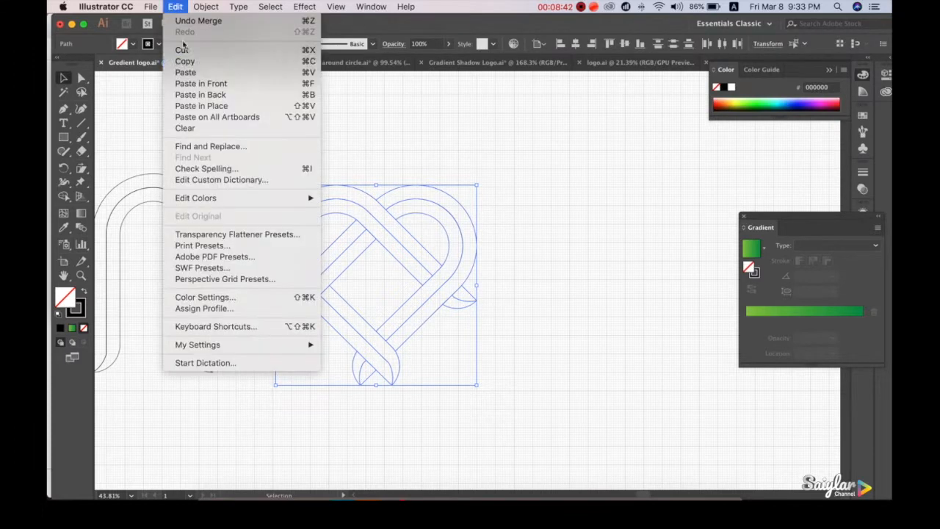
left_click(214, 84)
left_click_drag(371, 258, 462, 253)
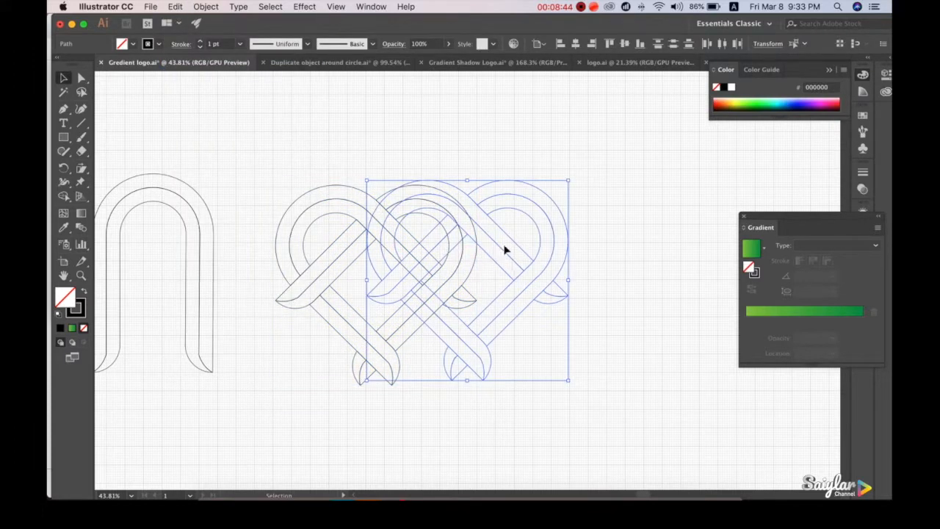
left_click_drag(511, 235, 638, 242)
Step: Move the green gradient rectangle onto the artboard, just above and to the right of the heart copy
left_click_drag(618, 395, 560, 390)
left_click_drag(627, 272, 497, 380)
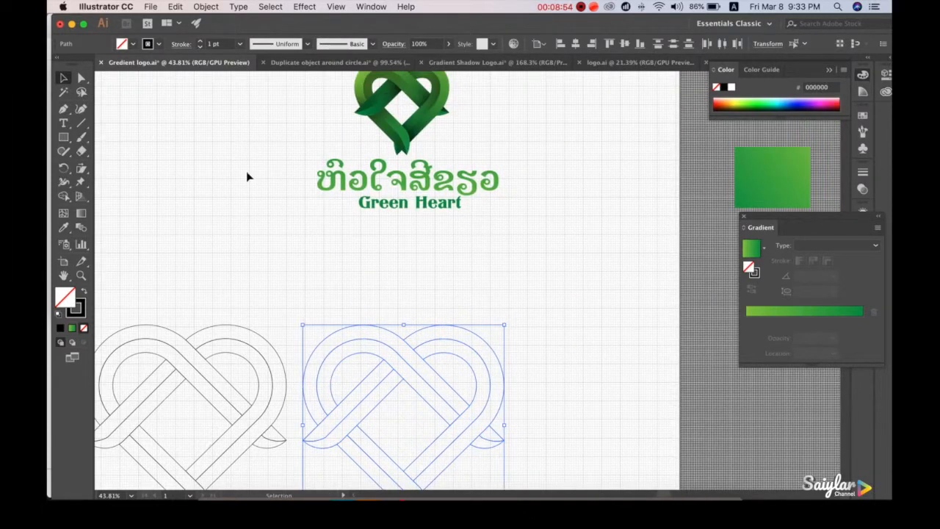
left_click(770, 175)
left_click_drag(773, 173, 586, 217)
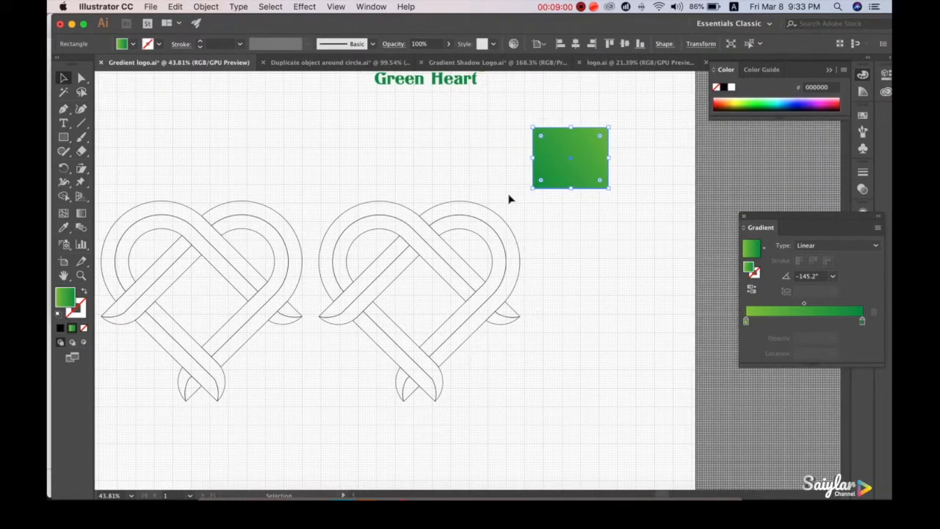
Step: Select all pieces of the heart copy's left arch, including both tips, and apply the green rectangle's gradient with the Eyedropper
left_click_drag(360, 170, 481, 371)
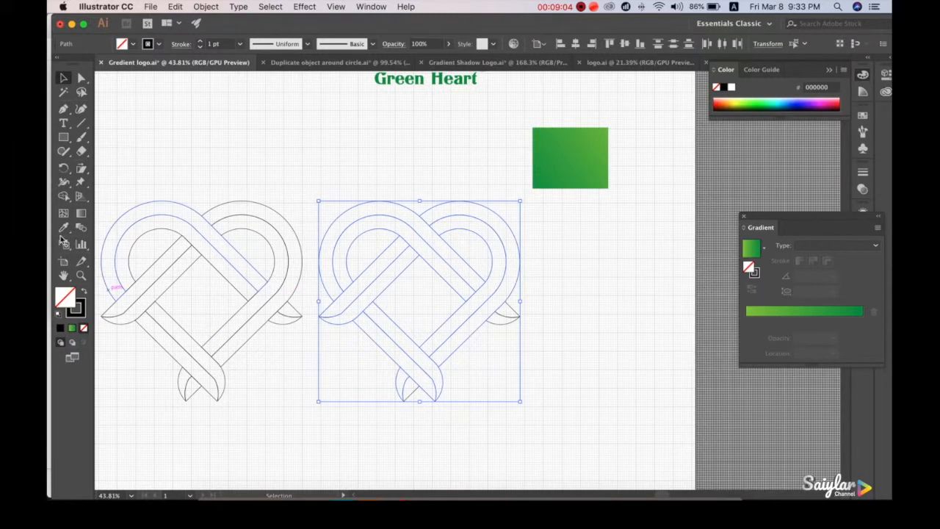
left_click_drag(541, 351, 492, 309)
left_click(470, 258, "shift")
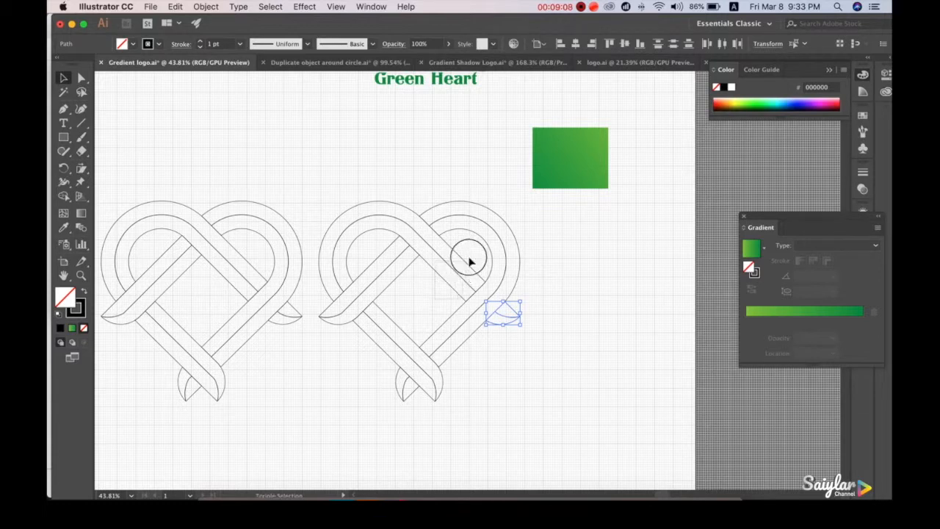
left_click(395, 324, "shift")
left_click(399, 397, "shift")
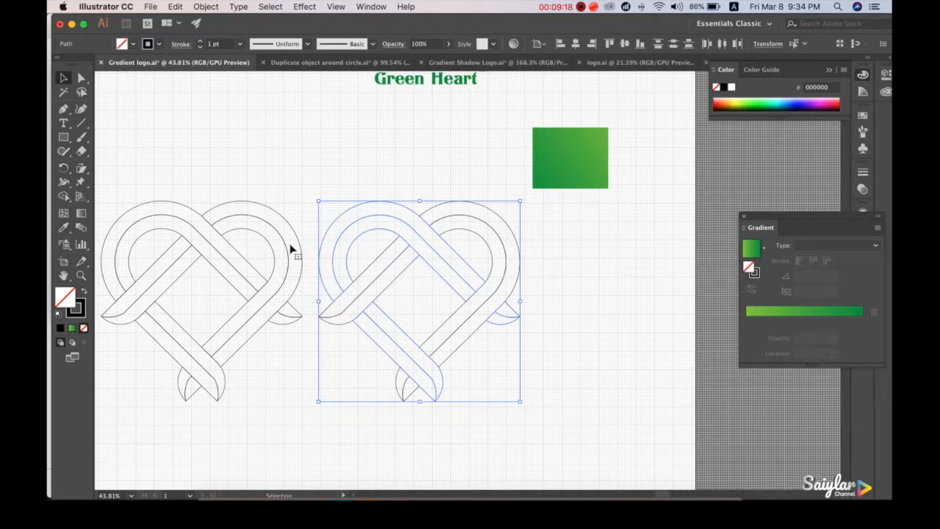
left_click(64, 228)
left_click(560, 160)
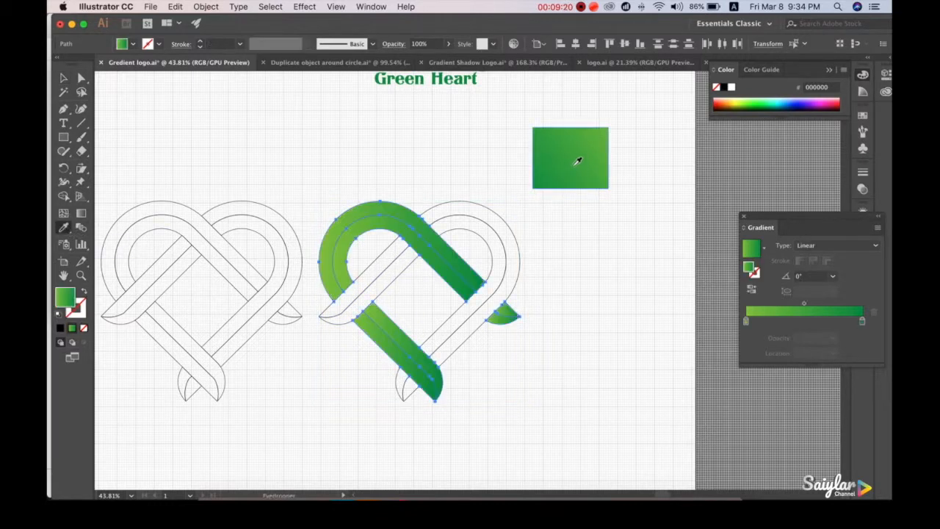
left_click(64, 78)
left_click(304, 161)
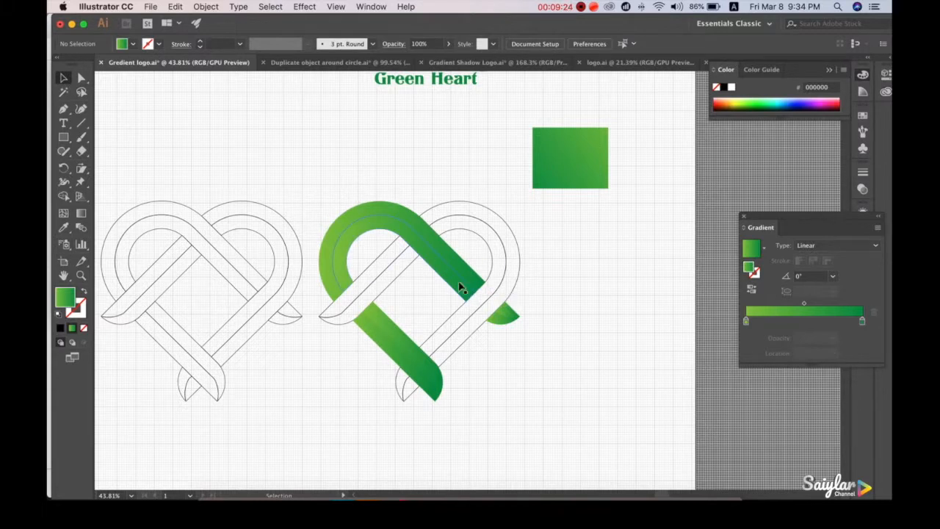
Step: Stretch one linear gradient diagonally across all the left arch's pieces, from upper left to lower right, at about -43°
left_click_drag(486, 180, 469, 165)
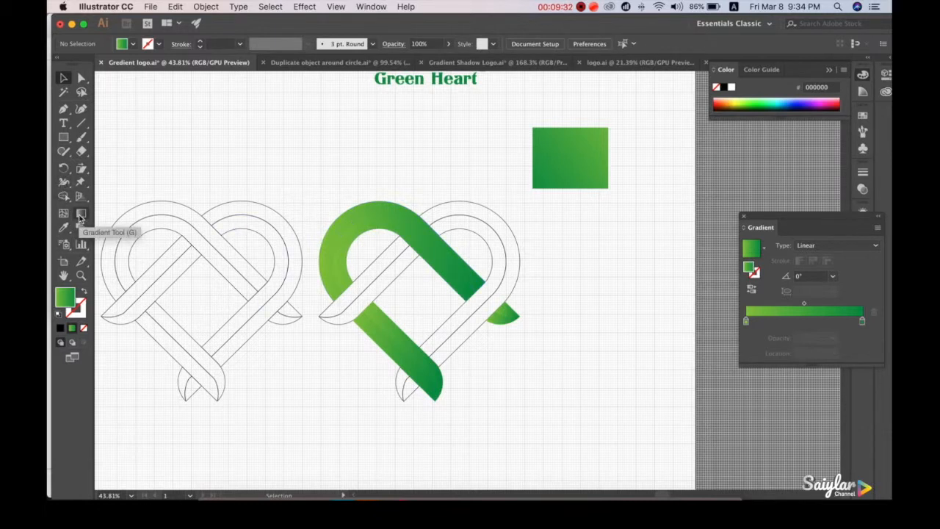
left_click(80, 214)
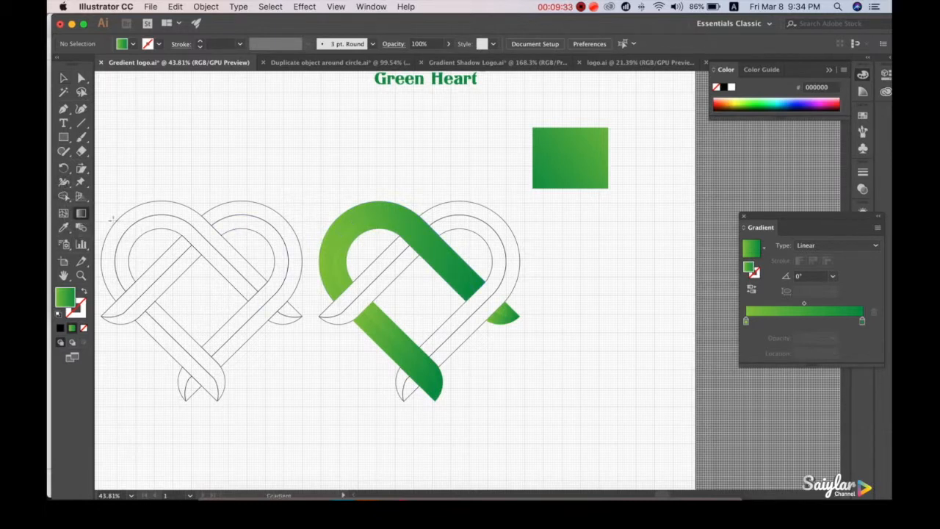
left_click(63, 78)
left_click(376, 243)
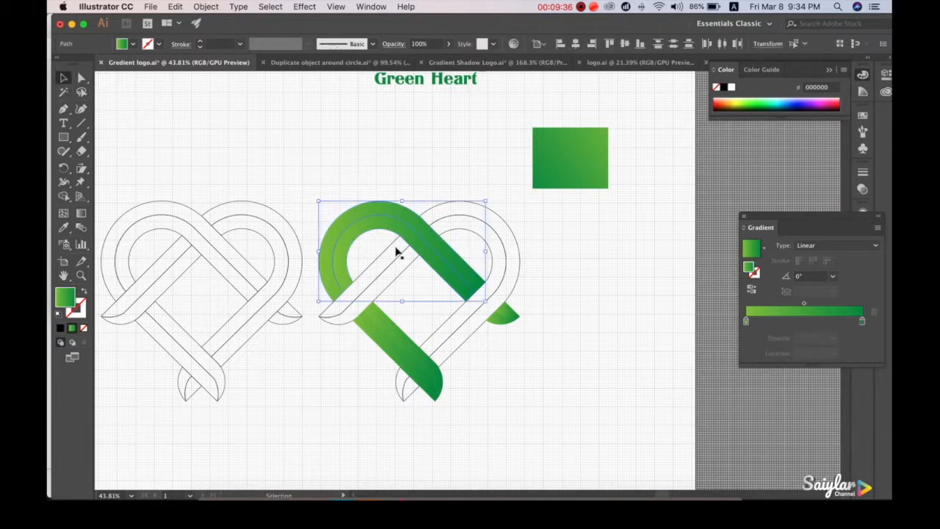
left_click(379, 346, "shift")
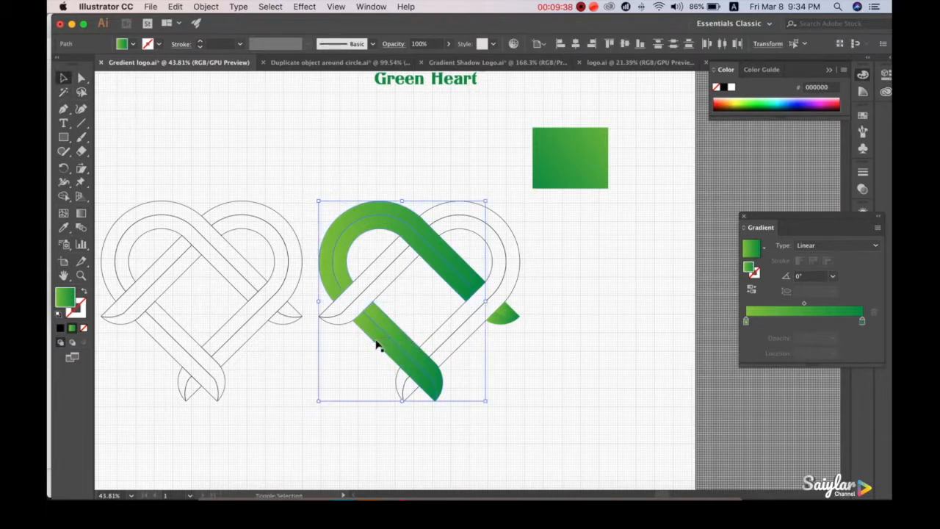
left_click(514, 316, "shift")
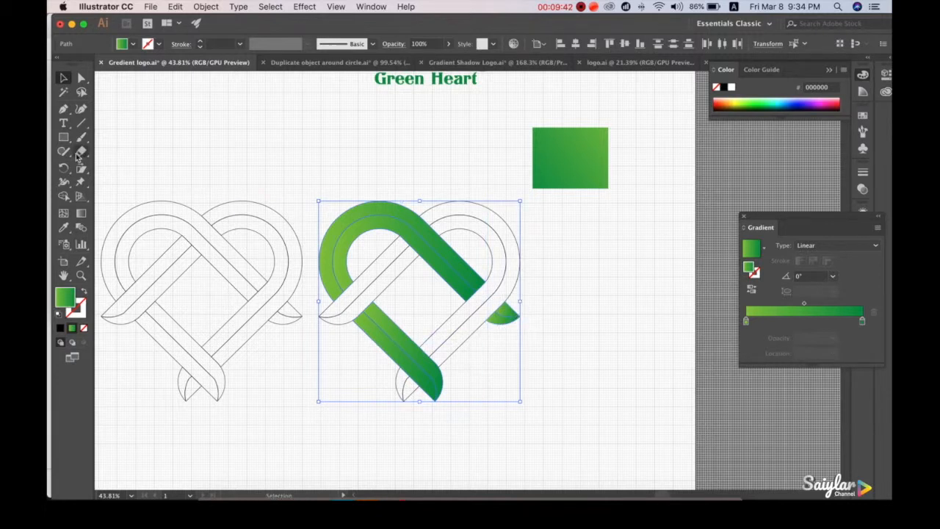
left_click(81, 215)
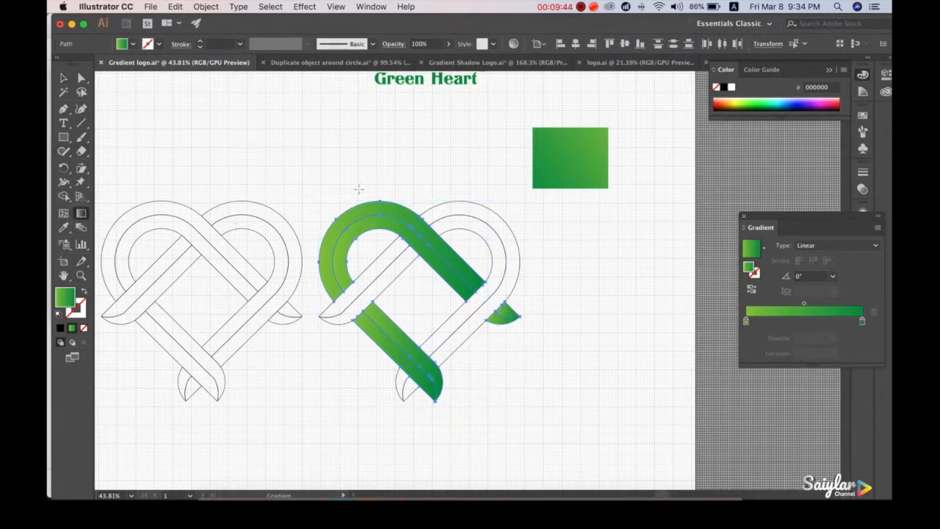
left_click_drag(333, 191, 447, 308)
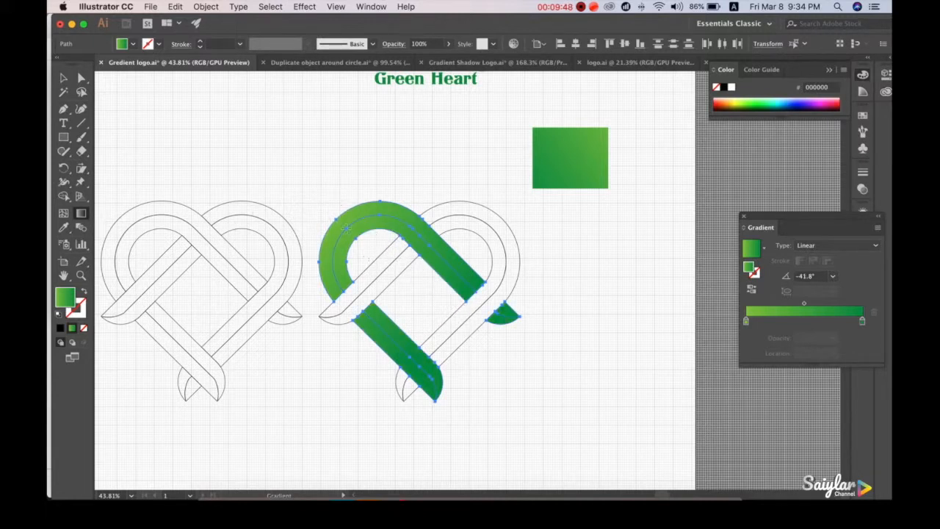
left_click_drag(330, 199, 504, 368)
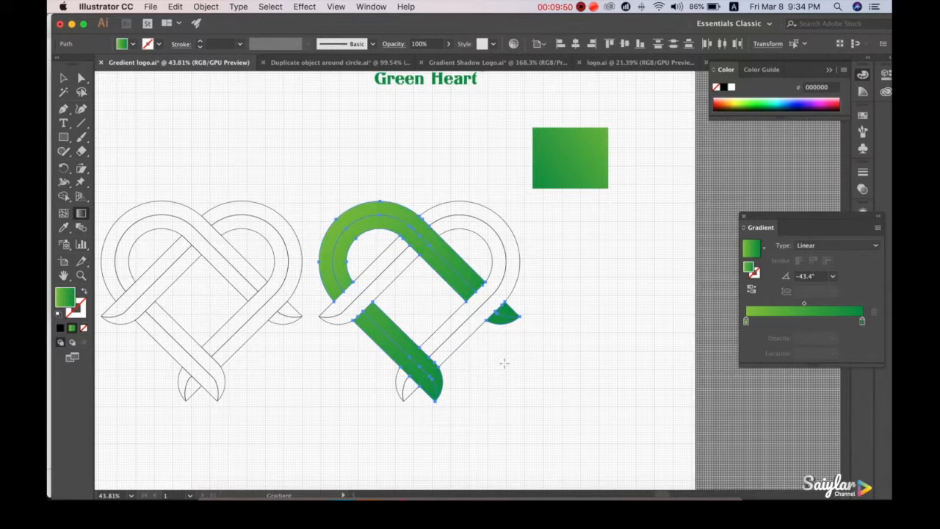
left_click(65, 78)
left_click(346, 150)
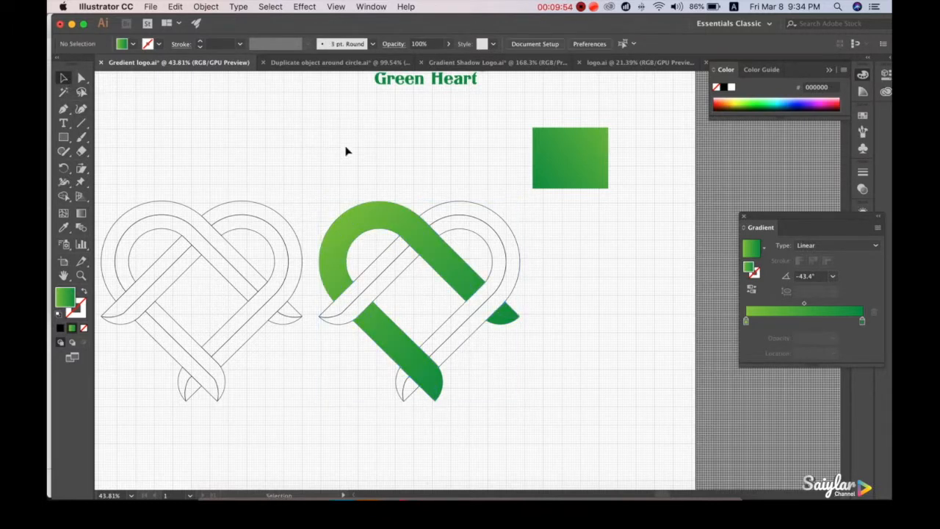
left_click(477, 253)
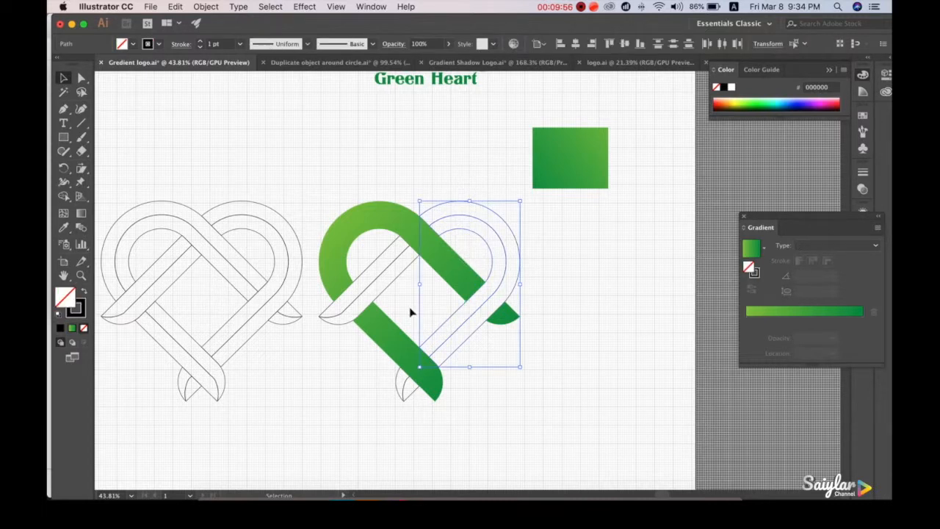
left_click(371, 264, "shift")
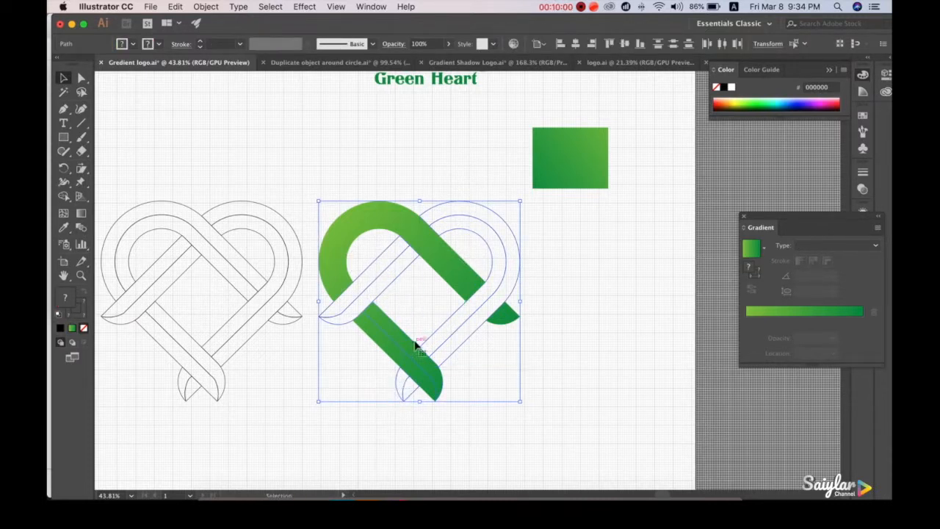
left_click(534, 183)
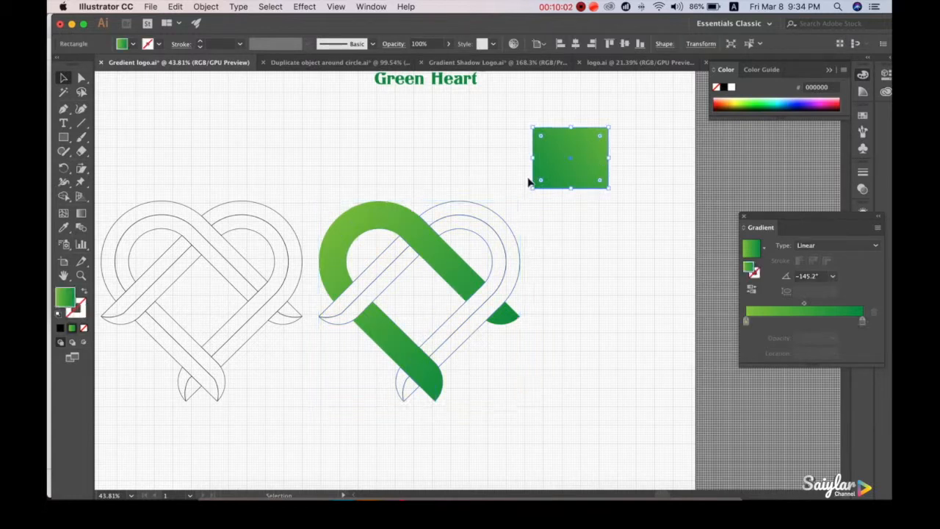
left_click(481, 239)
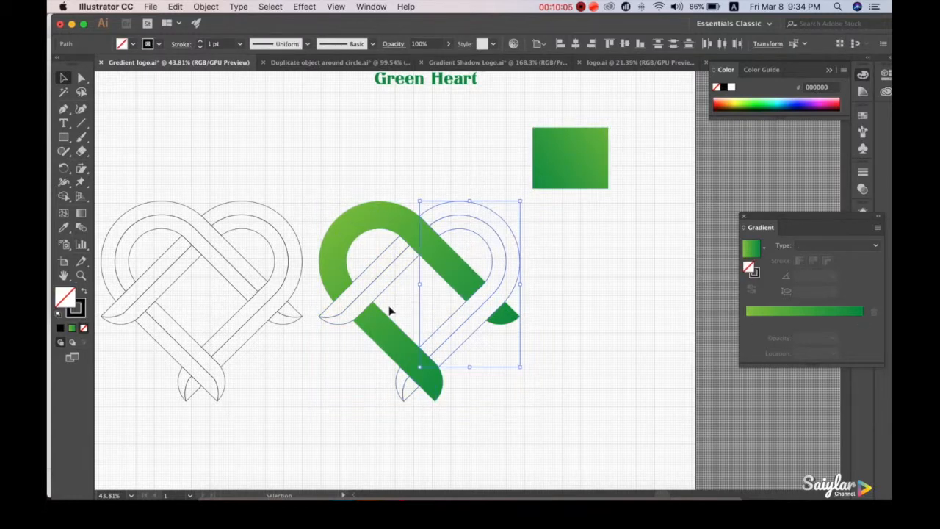
left_click(371, 267, "shift")
left_click(439, 447)
Step: Select all unfilled pieces of the heart copy's right arch and apply the green rectangle's gradient with the Eyedropper
left_click_drag(412, 290, 380, 265)
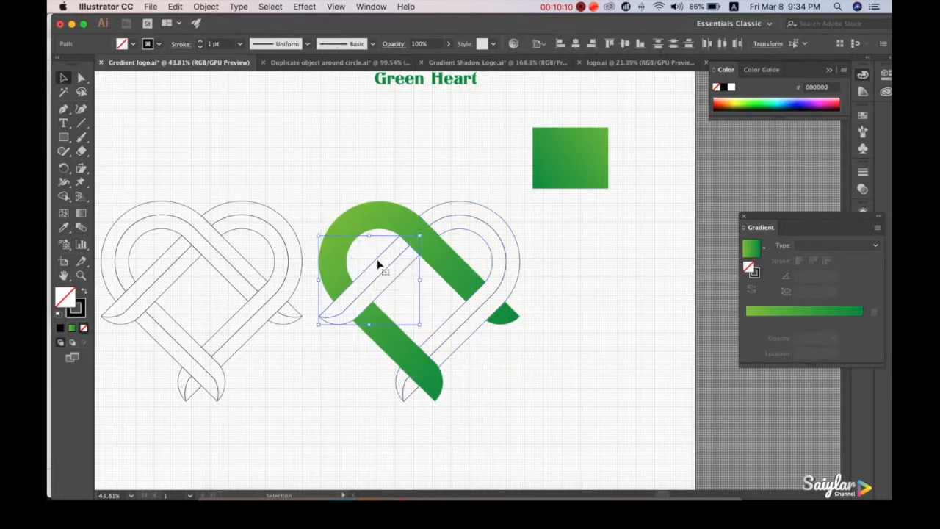
left_click(467, 237, "shift")
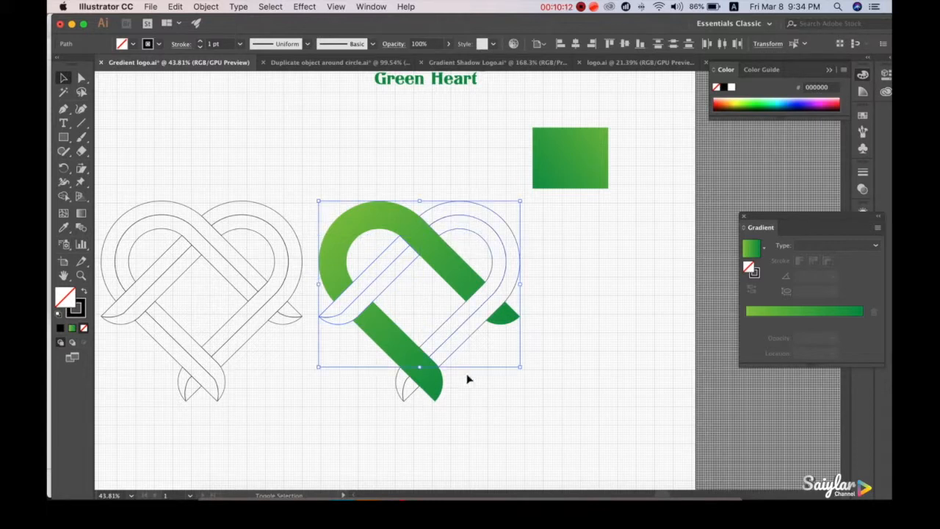
left_click(415, 394, "shift")
left_click(397, 394, "shift")
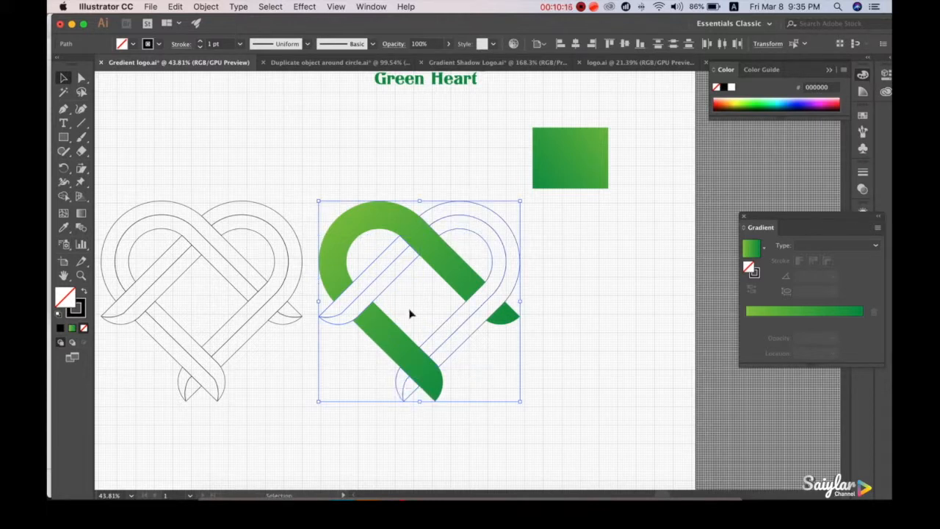
left_click(63, 233)
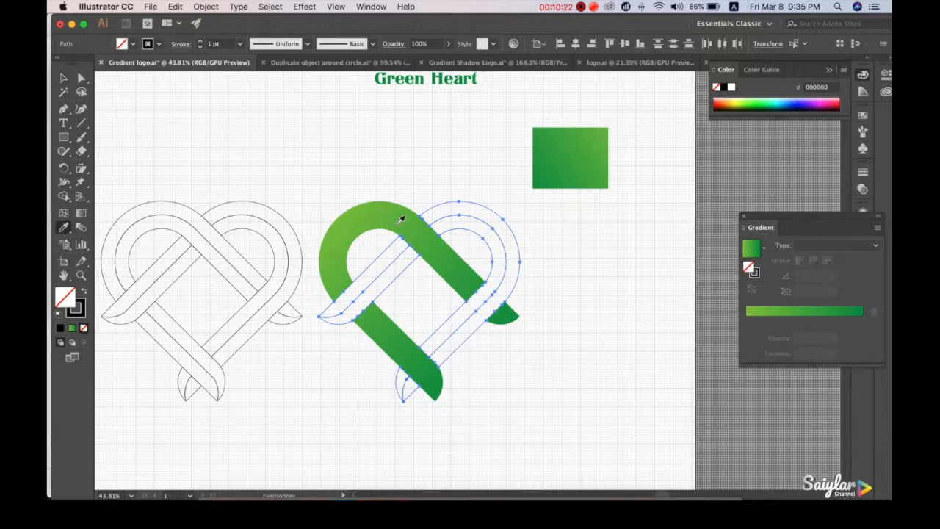
left_click(563, 152)
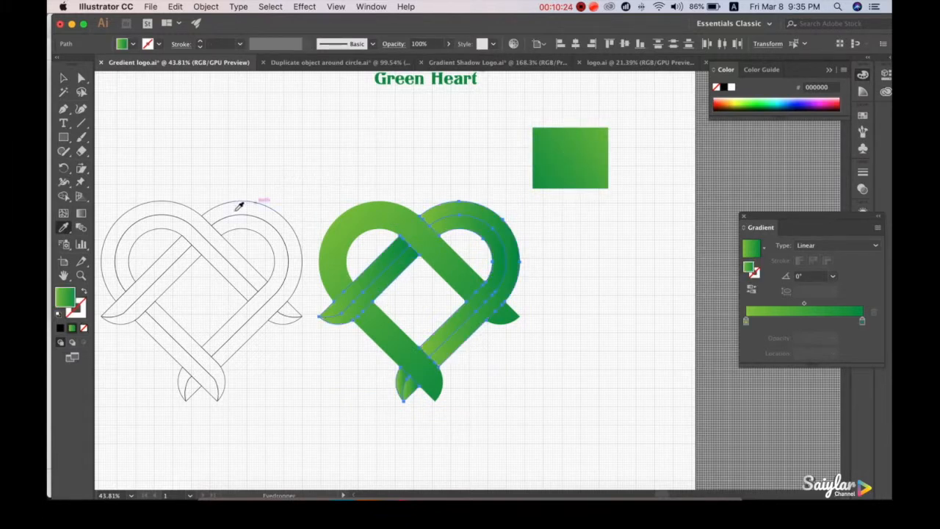
Step: Stretch one linear gradient diagonally across all the right arch's pieces, from upper right to lower left, at about -133°, and deselect
left_click(81, 213)
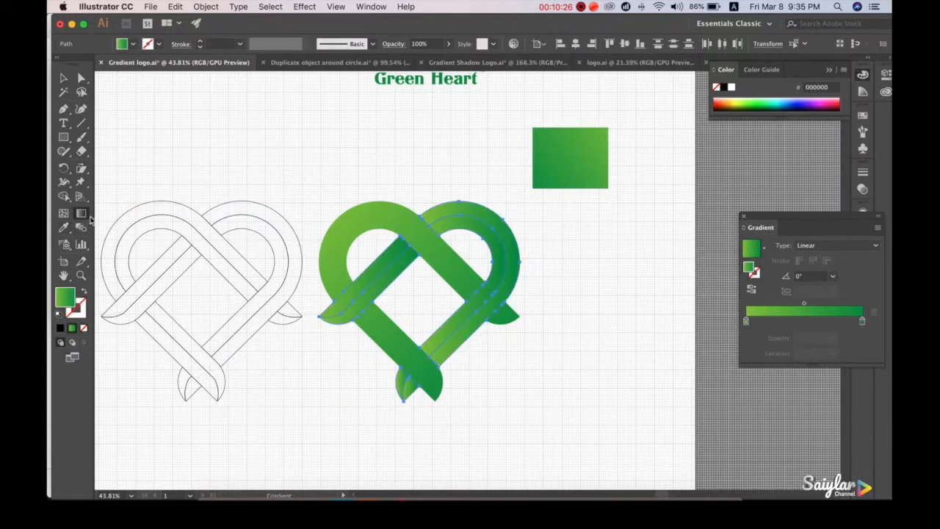
left_click_drag(505, 193, 409, 304)
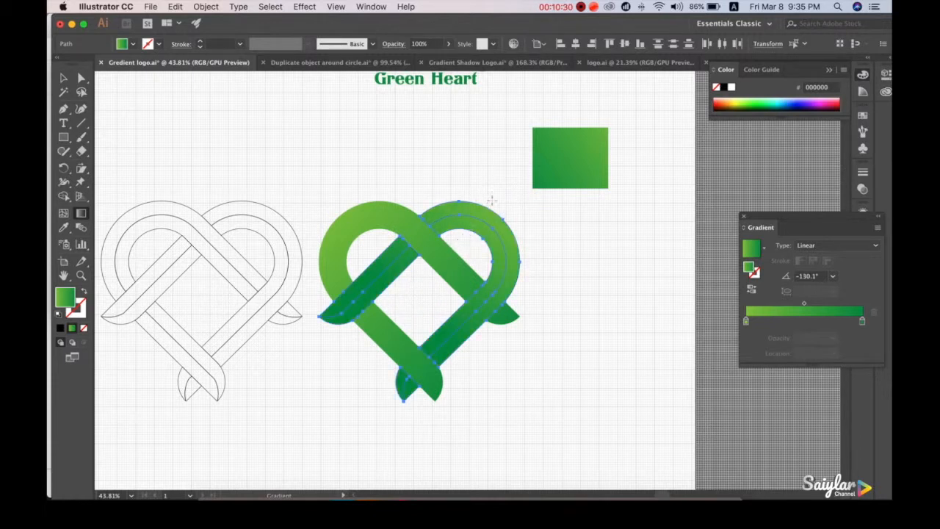
left_click_drag(523, 194, 363, 368)
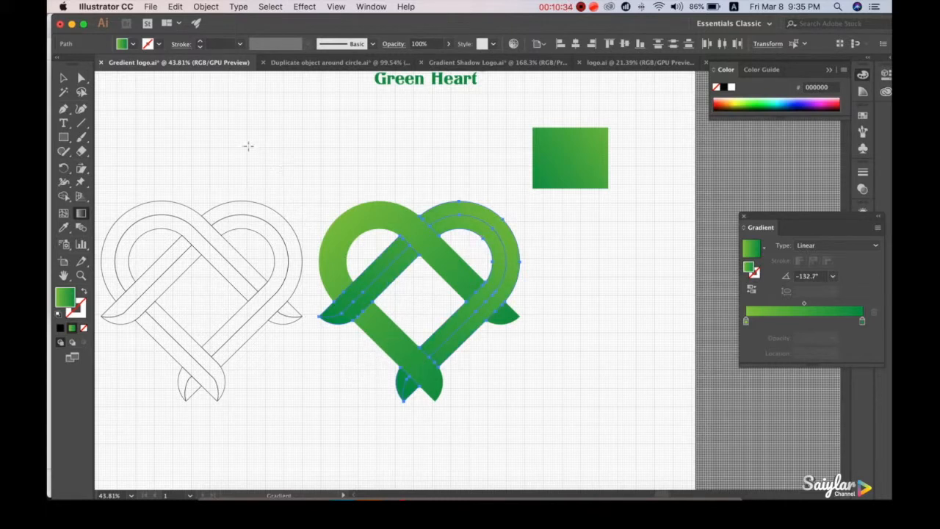
left_click(63, 77)
left_click(311, 176)
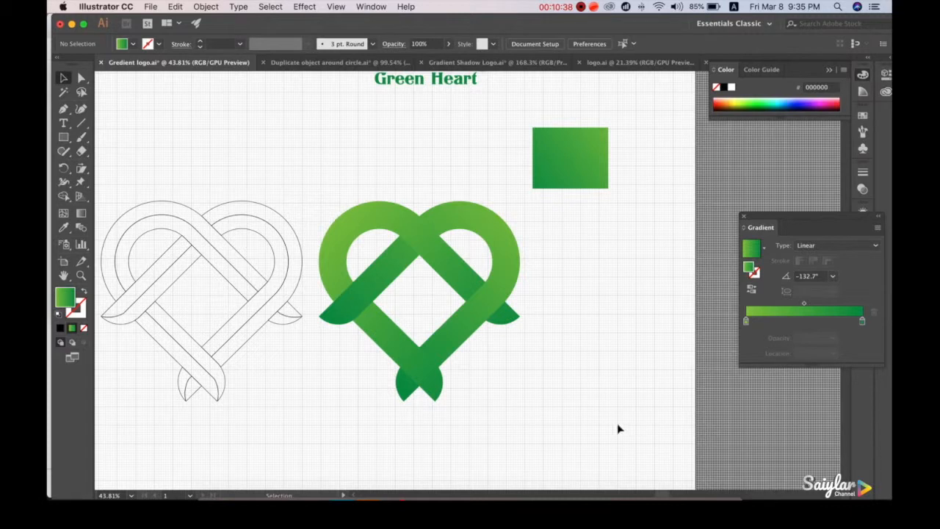
Step: Select the outlined heart and fill it with a linear gradient running from the white swatch to a dark grey swatch
left_click_drag(436, 383, 498, 380)
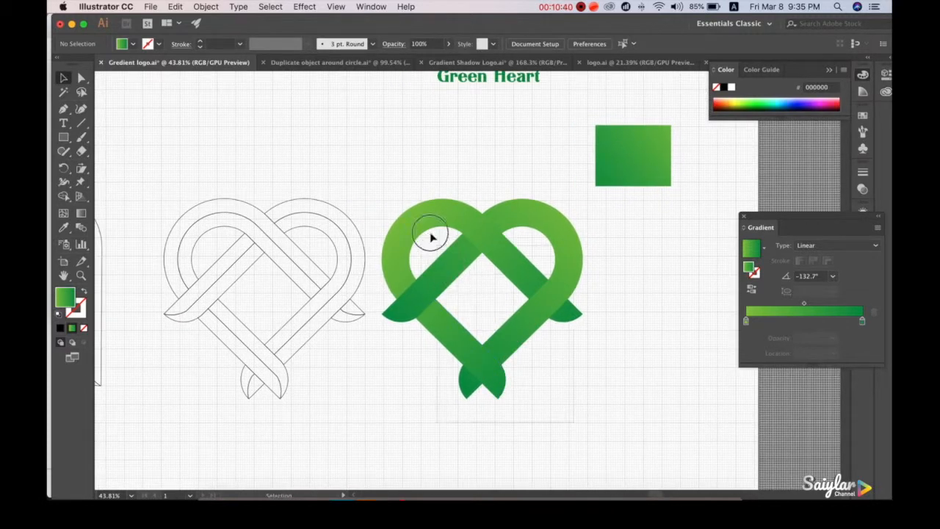
left_click(419, 213)
left_click(393, 160)
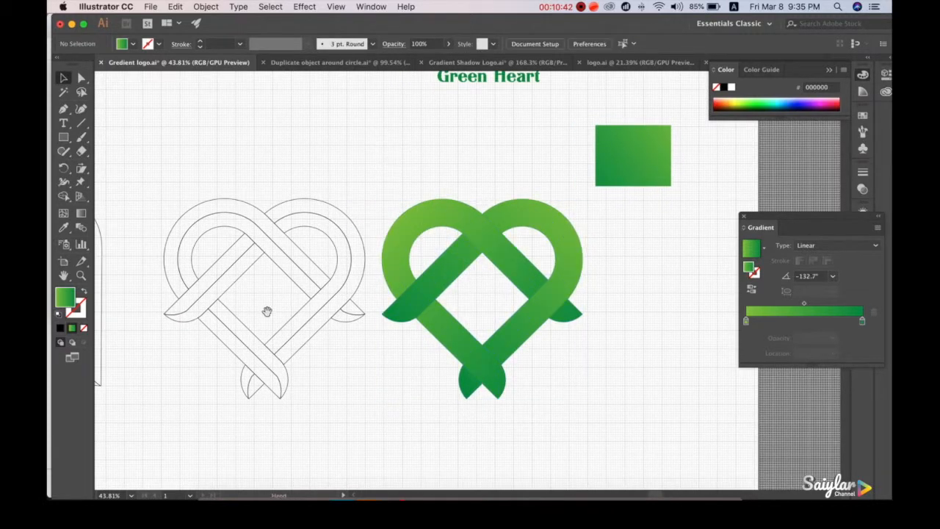
left_click_drag(267, 311, 357, 308)
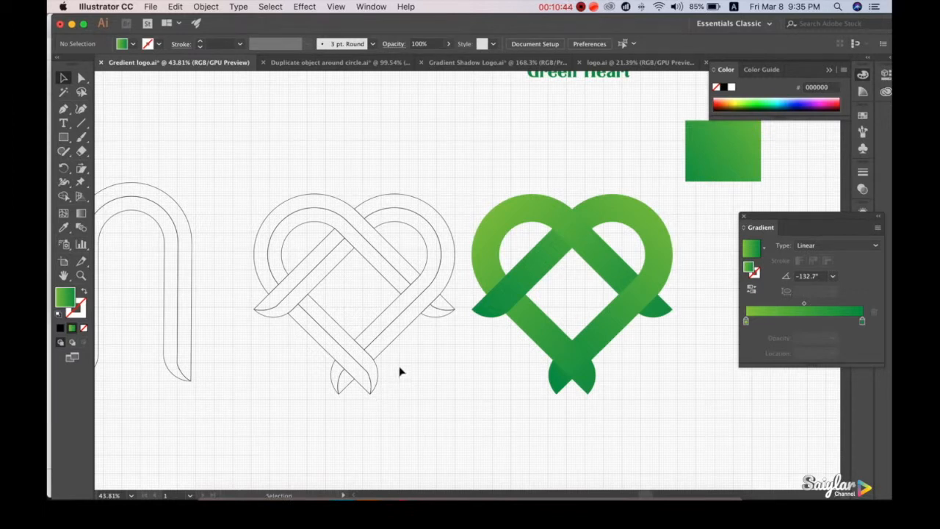
left_click_drag(408, 404, 268, 195)
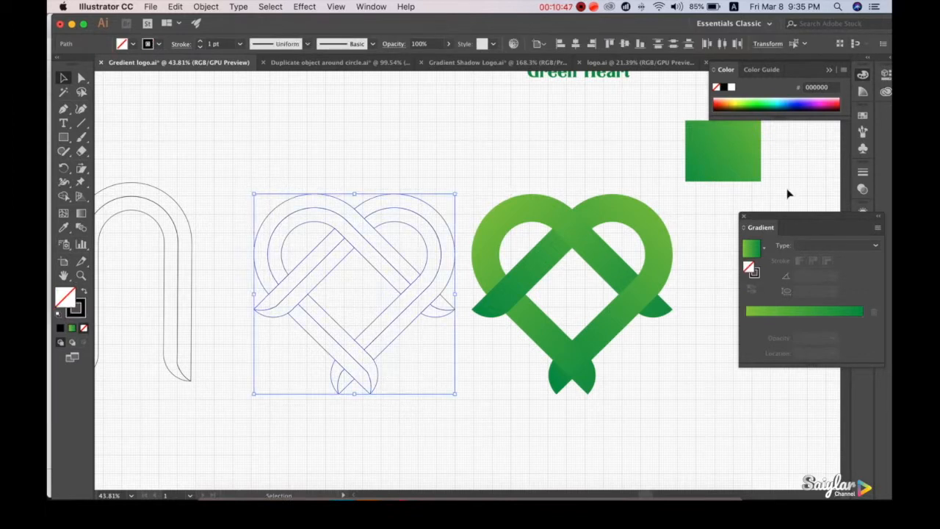
left_click(863, 118)
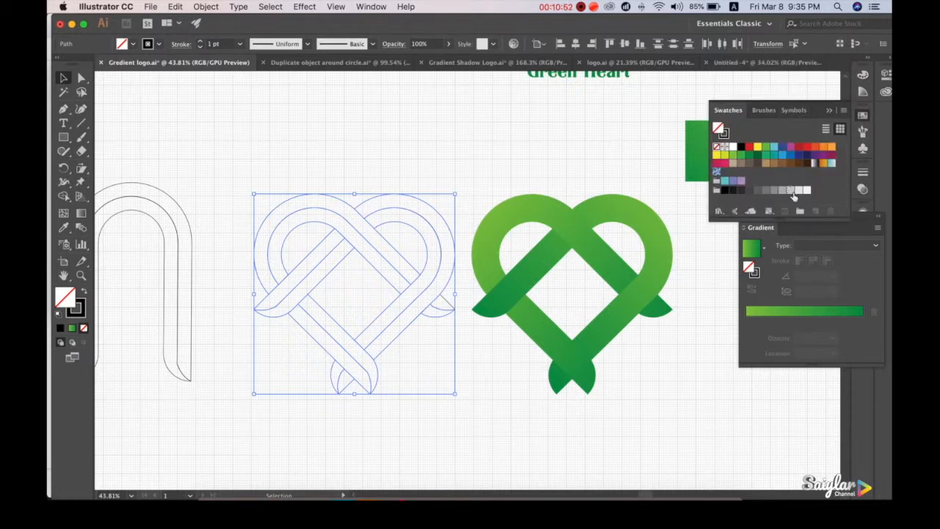
left_click_drag(807, 192, 746, 321)
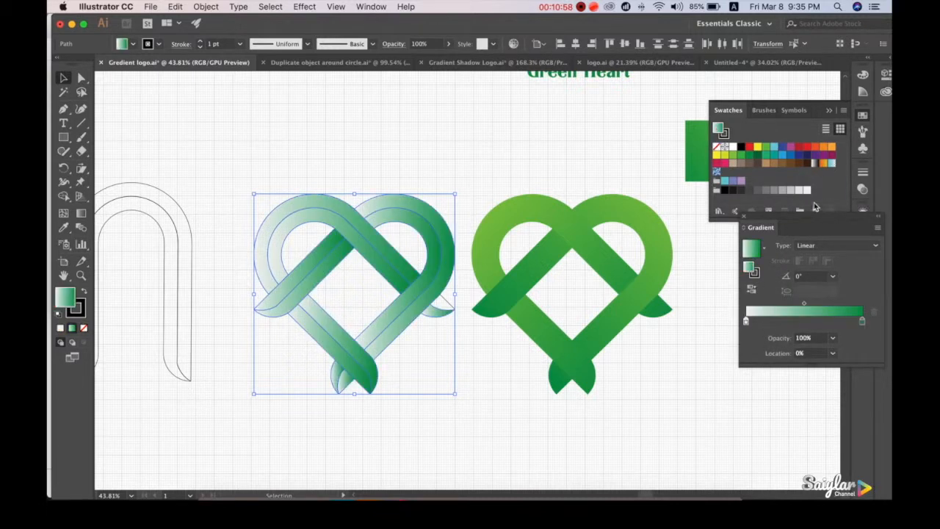
left_click_drag(763, 195, 864, 323)
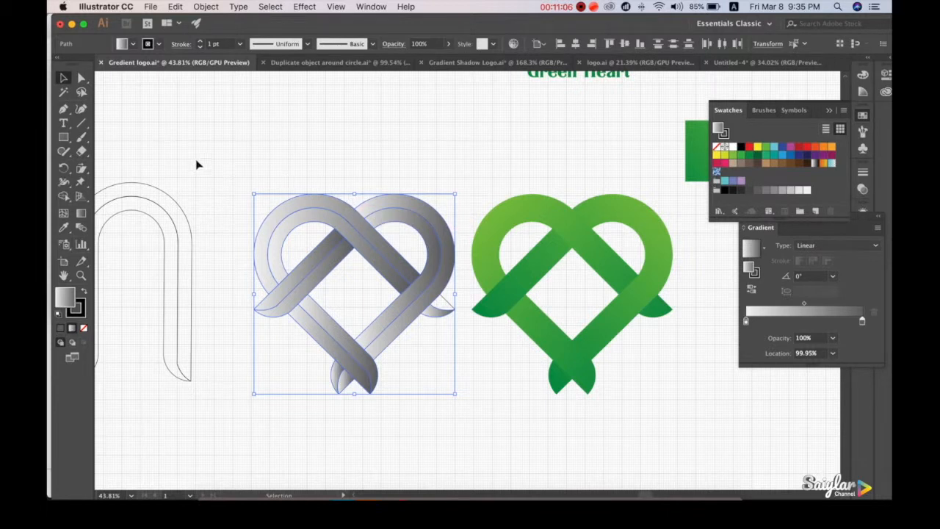
Step: Fill the remaining empty piece at the outlined heart's right tip with the same white-to-grey gradient
left_click(243, 165)
left_click_drag(268, 170, 334, 268)
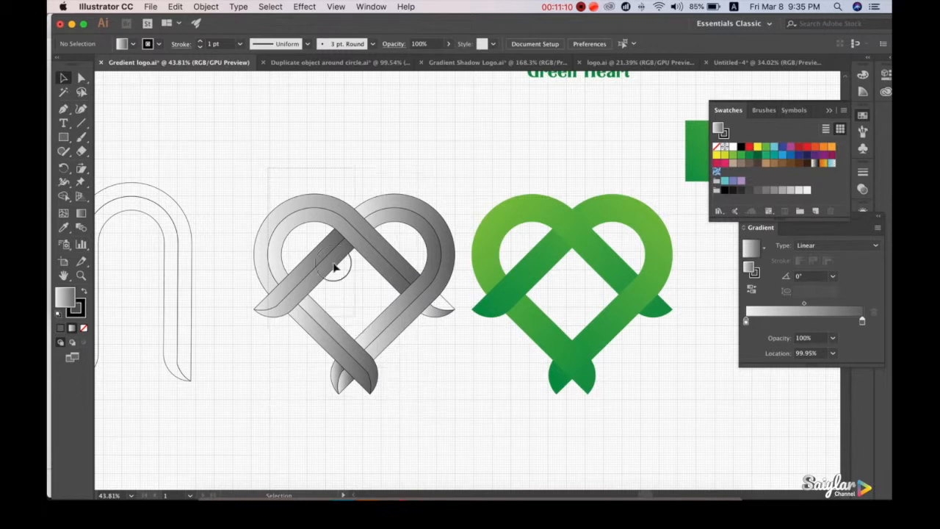
left_click(450, 305)
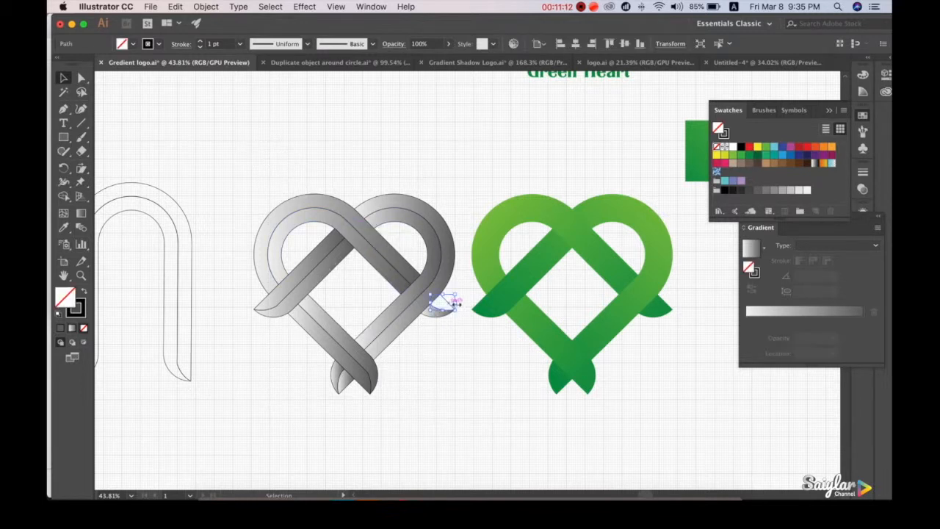
left_click(778, 312)
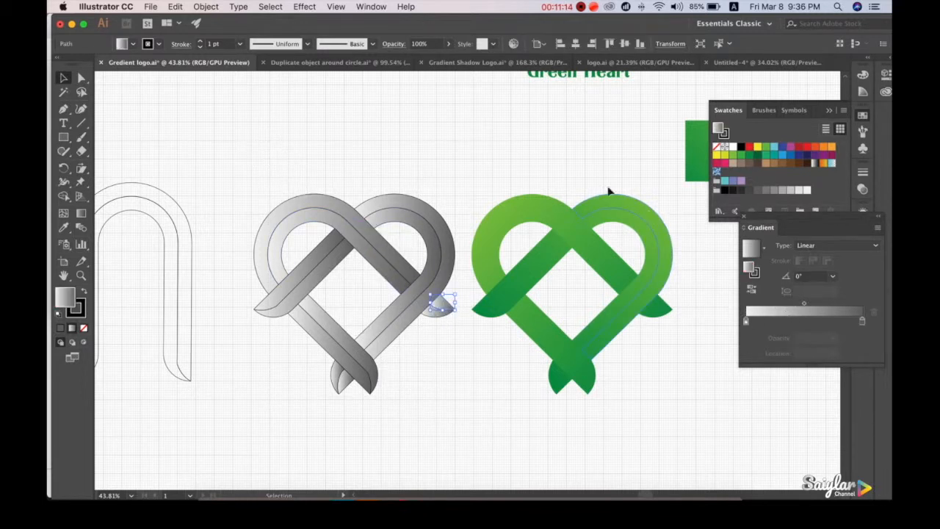
left_click(370, 170)
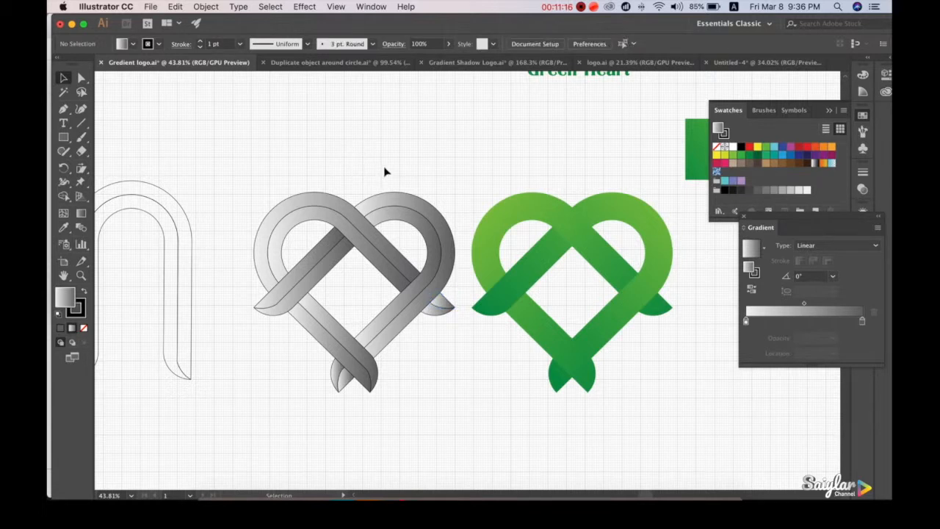
Step: Select all pieces of the grey heart and remove their black stroke
left_click(437, 232)
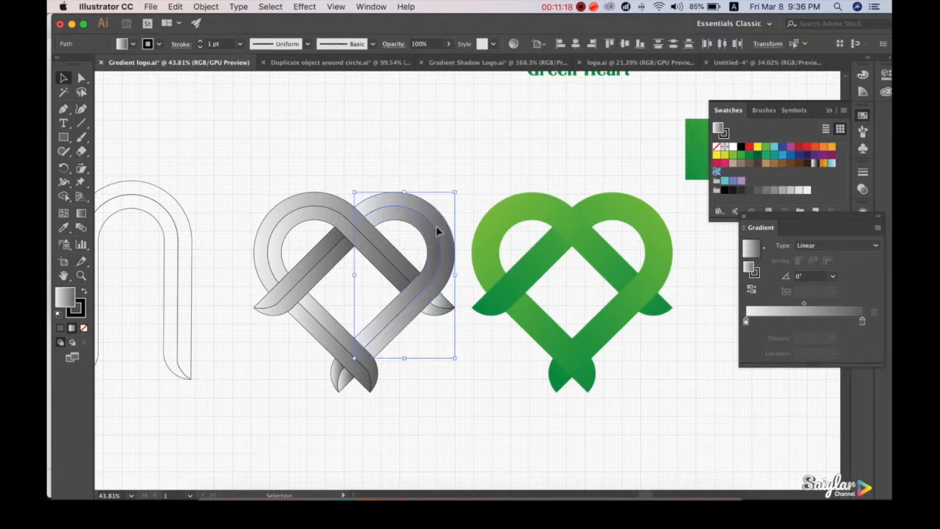
left_click_drag(461, 434, 254, 364)
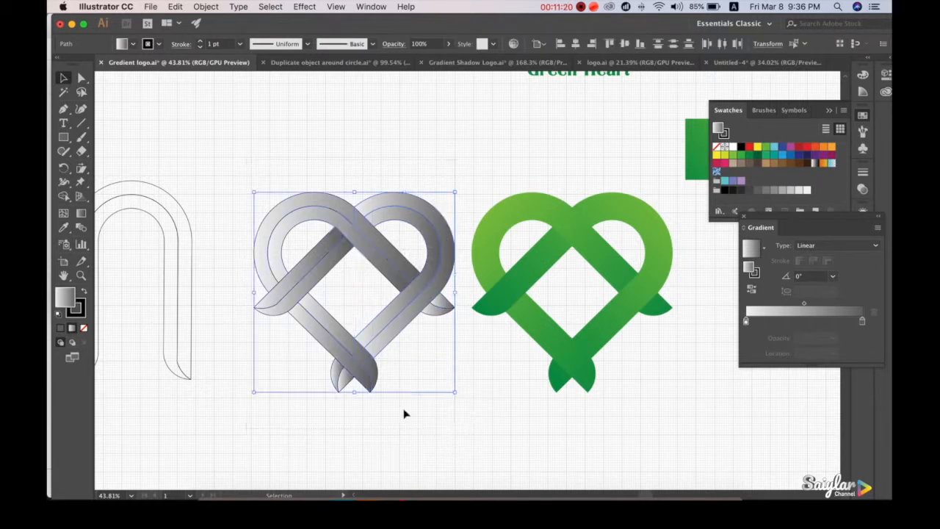
left_click(82, 311)
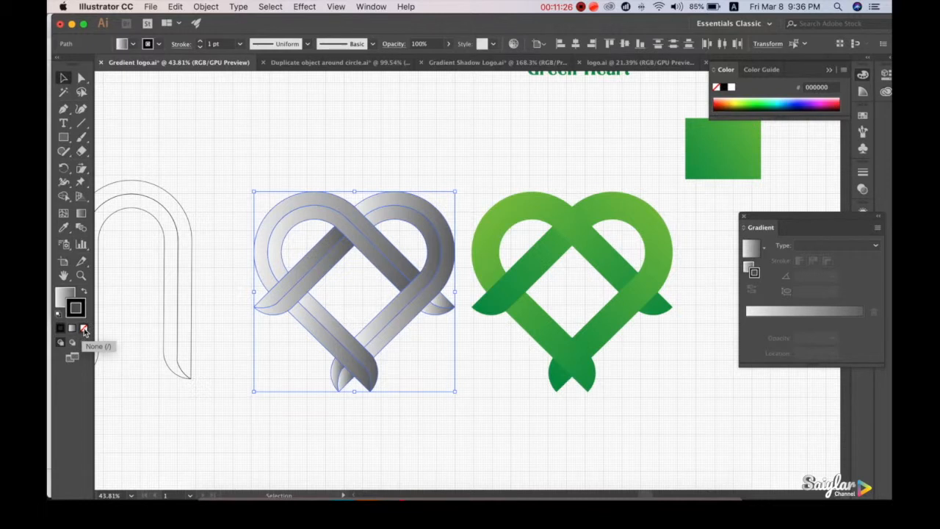
left_click(83, 329)
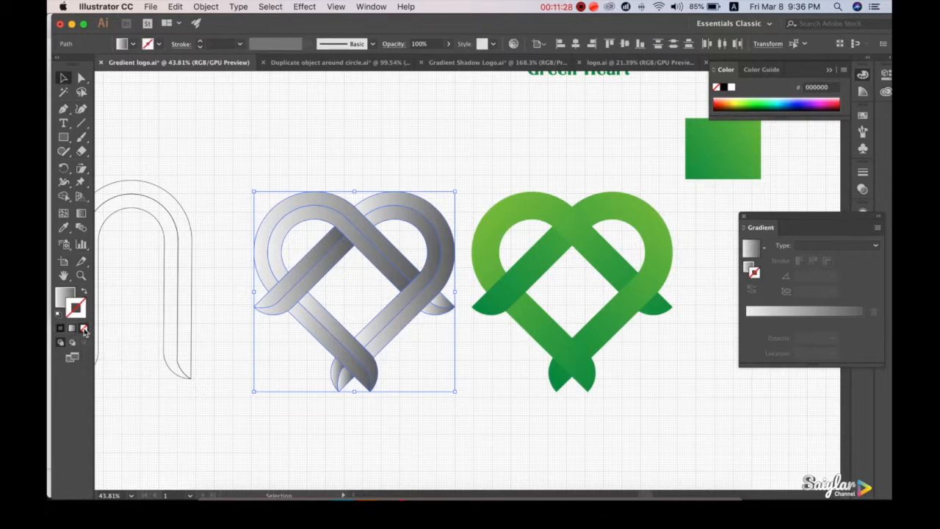
left_click(376, 145)
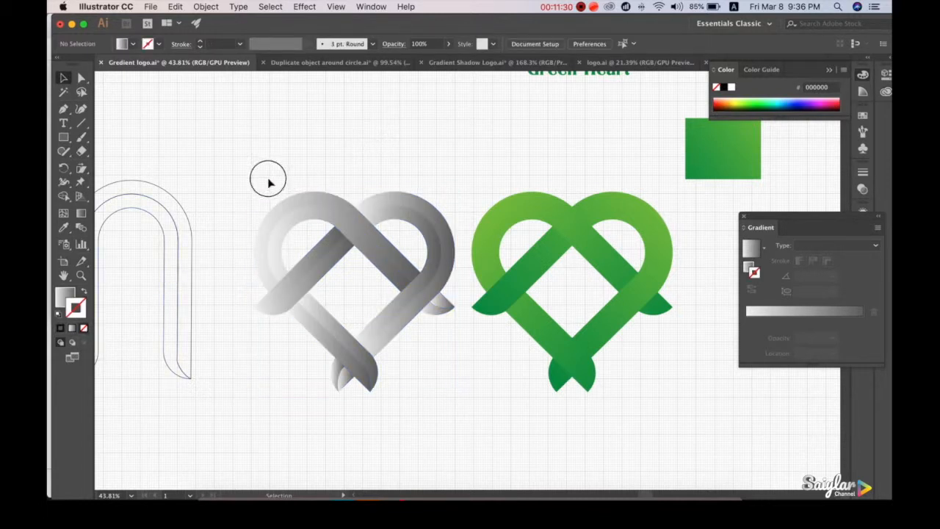
left_click(302, 222)
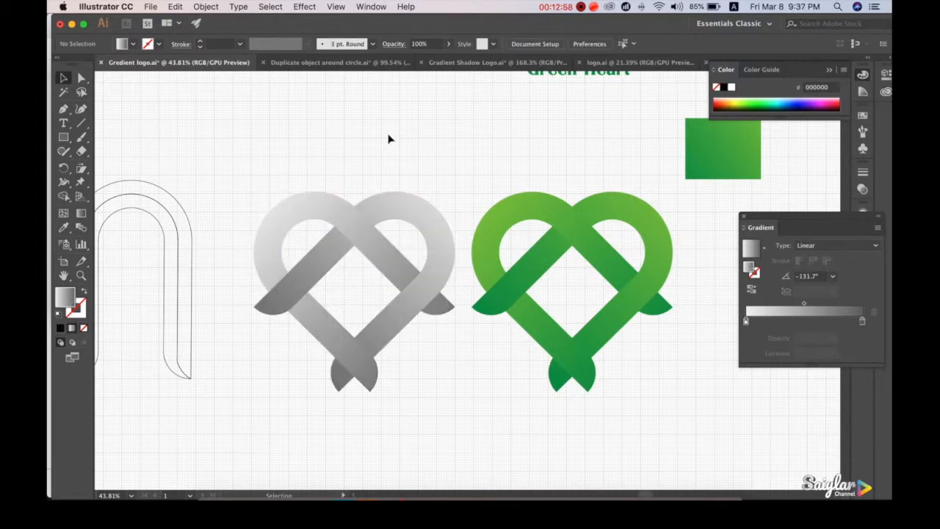
Step: Select the grey right arch's inner strip pieces, including both tips, and stretch one gradient across them from lower left to upper right at about 41°
left_click(405, 224)
left_click(427, 205)
left_click(421, 221)
left_click(422, 201)
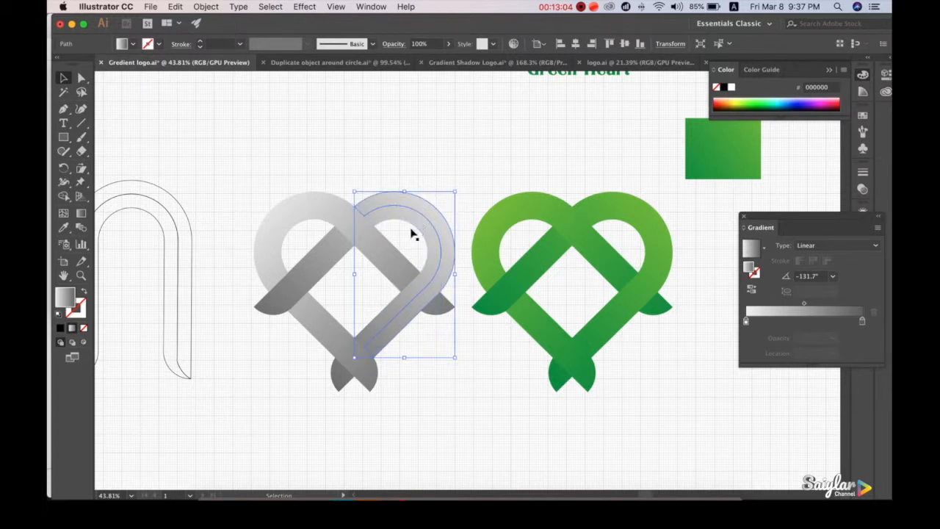
left_click(413, 218)
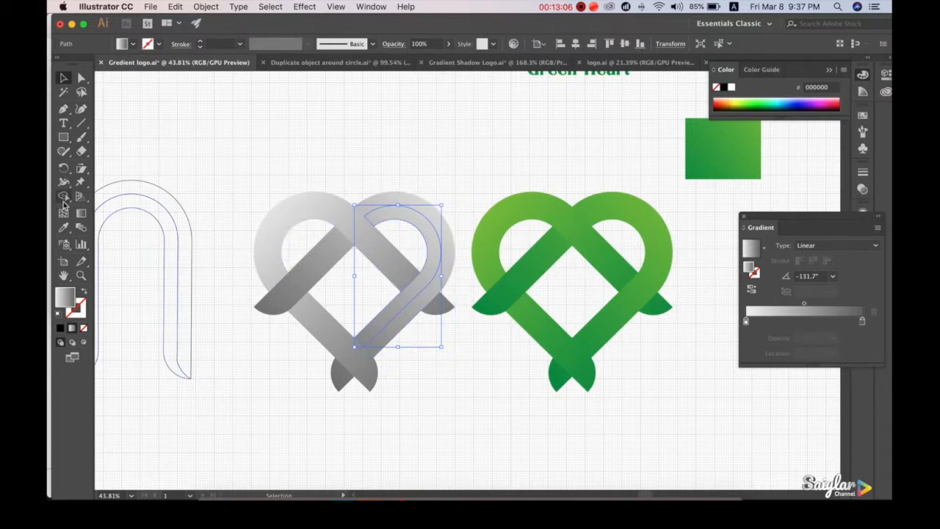
left_click(329, 274, "shift")
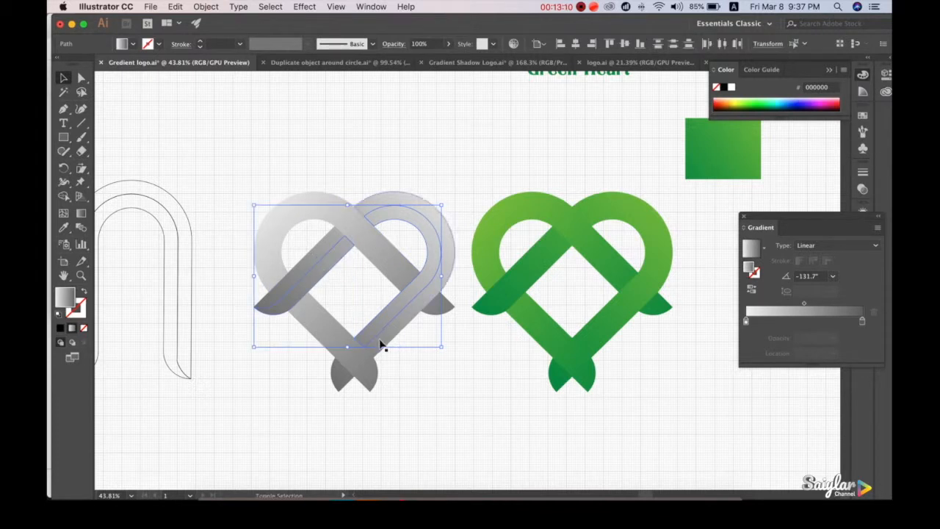
left_click(334, 376, "shift")
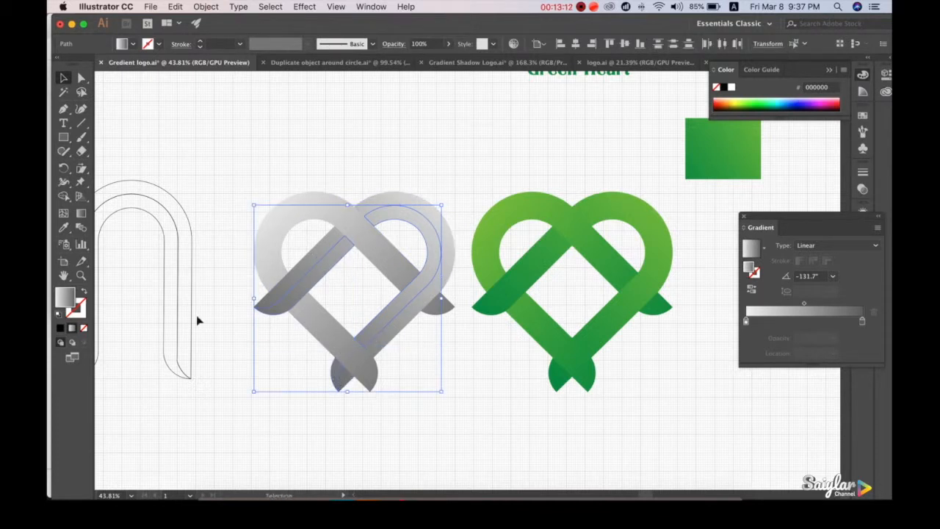
left_click(81, 214)
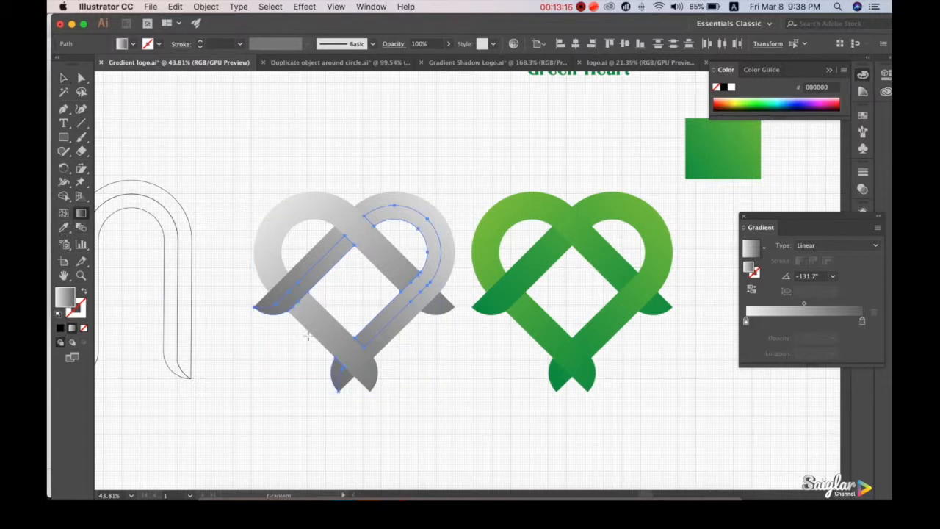
left_click_drag(276, 352, 471, 185)
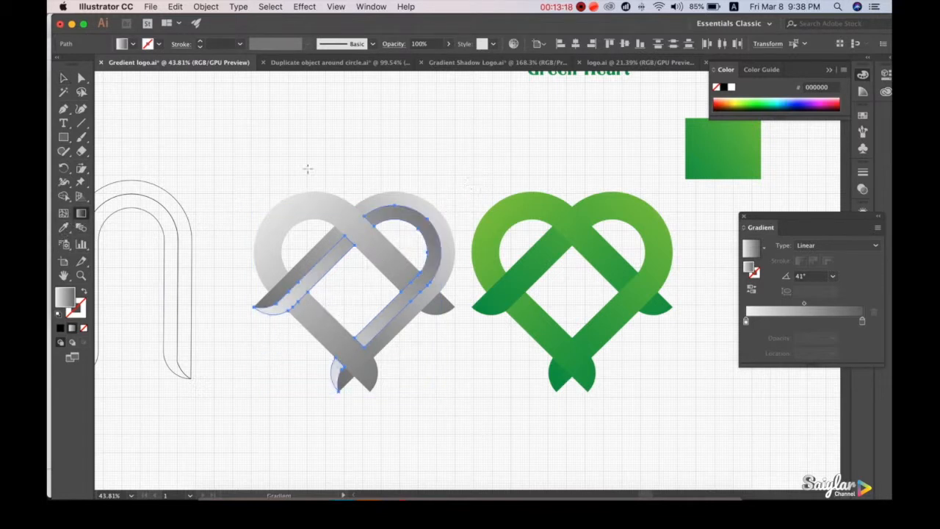
left_click(64, 78)
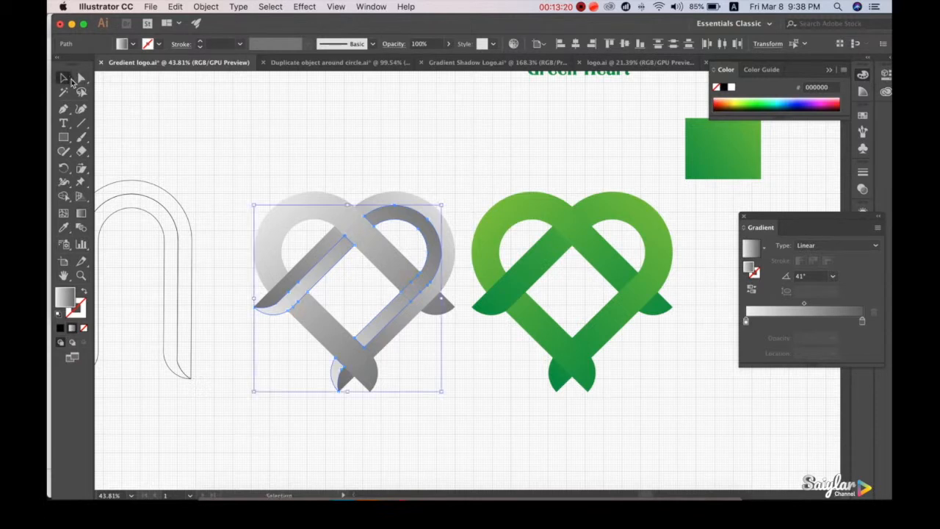
left_click(326, 125)
Step: Select the grey left arch's inner strip pieces, including both tips, and stretch one gradient across them from lower right to upper left at about 132°
left_click(365, 262)
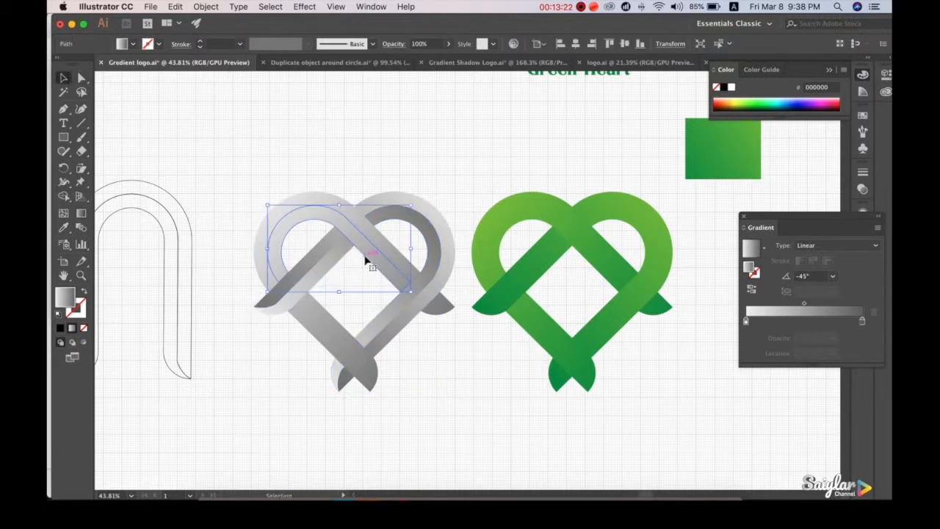
left_click(340, 336, "shift")
left_click(435, 313, "shift")
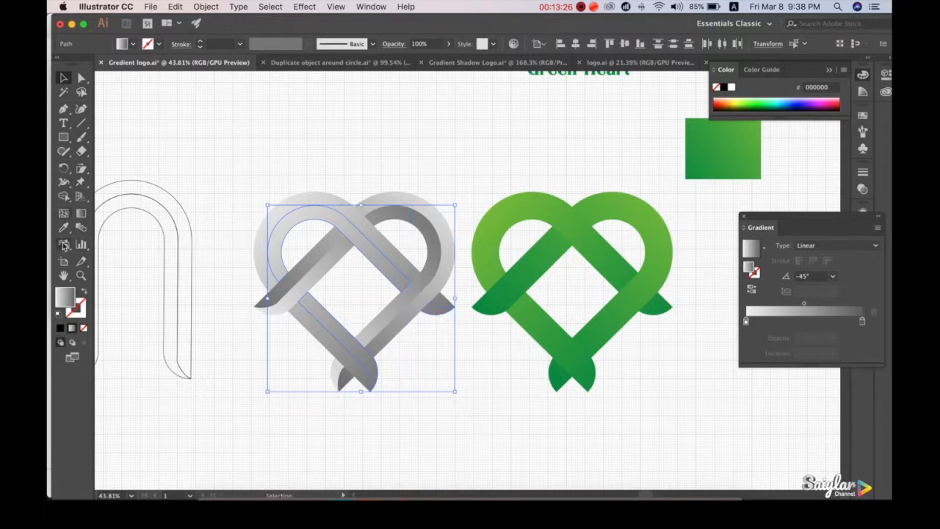
left_click(80, 214)
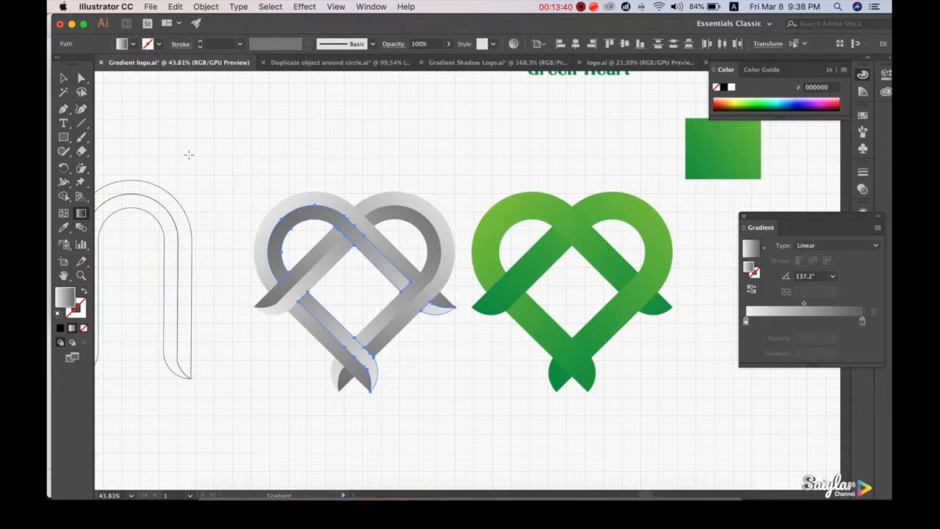
mouse_move(464, 367)
left_mouse_down()
mouse_move(319, 261)
mouse_move(273, 184)
mouse_move(279, 192)
left_mouse_up()
left_click_drag(424, 365, 247, 163)
left_click(63, 78)
left_click(249, 128)
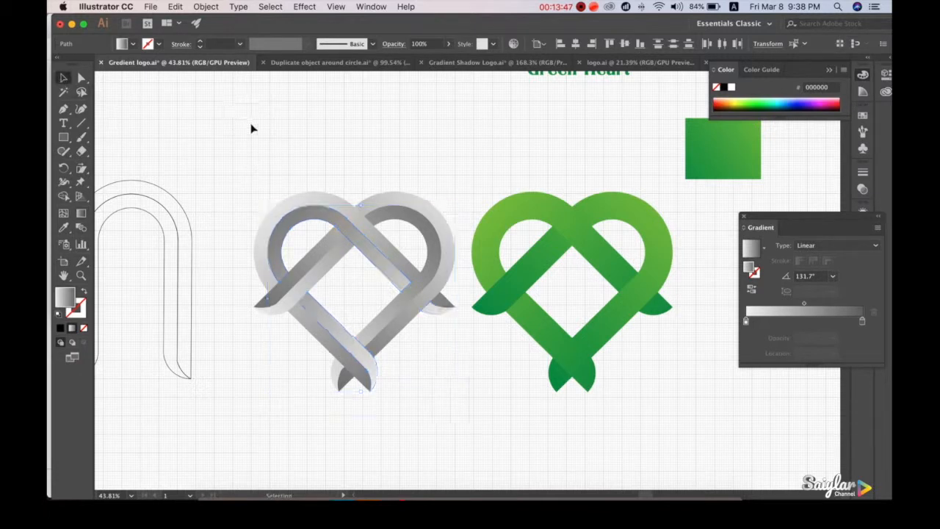
Step: Select the pieces of the grey heart and group them
left_click_drag(424, 401, 423, 401)
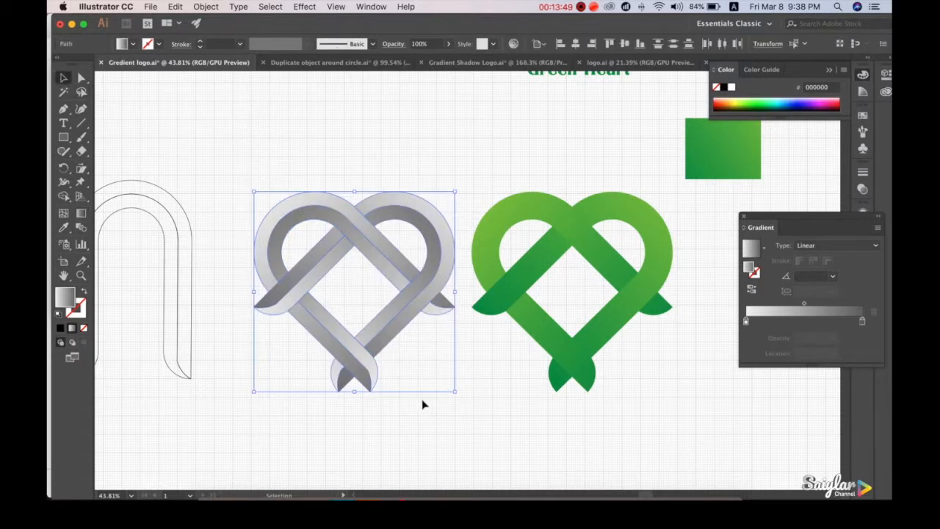
key("a")
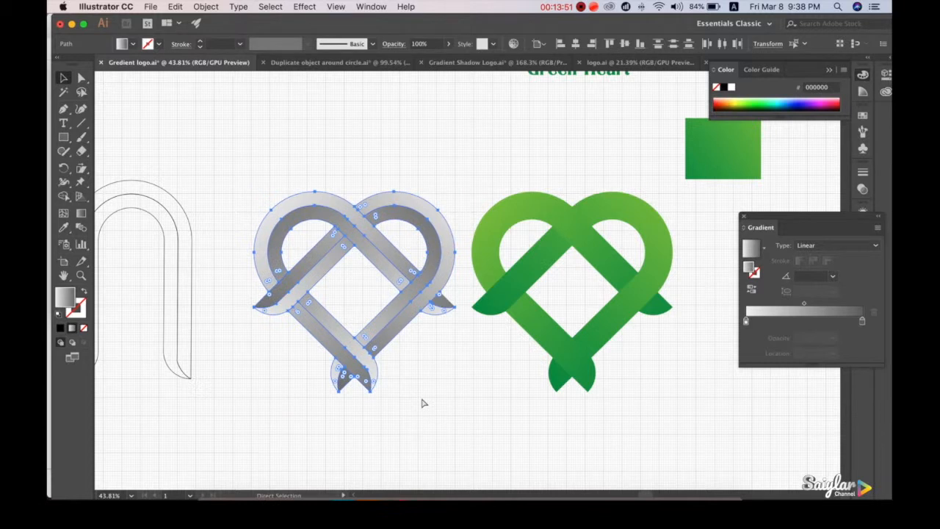
key("v")
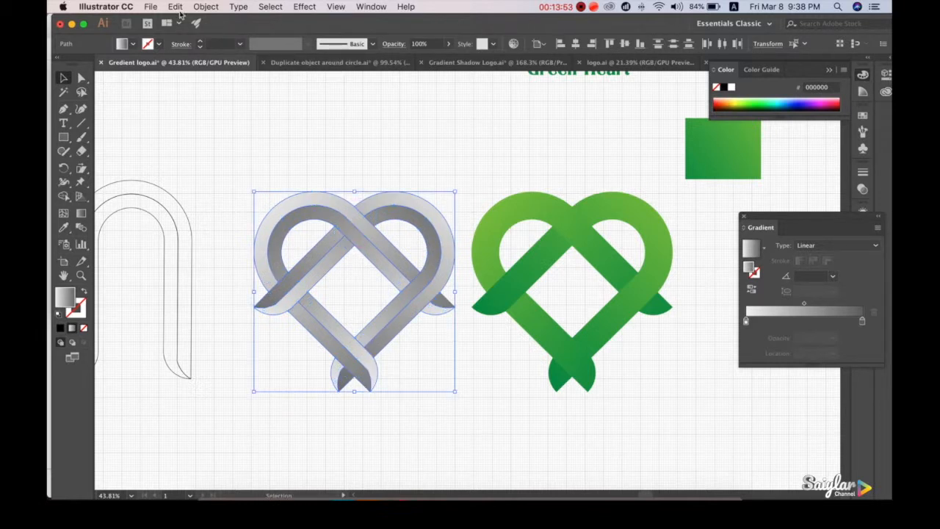
left_click(209, 7)
left_click(220, 47)
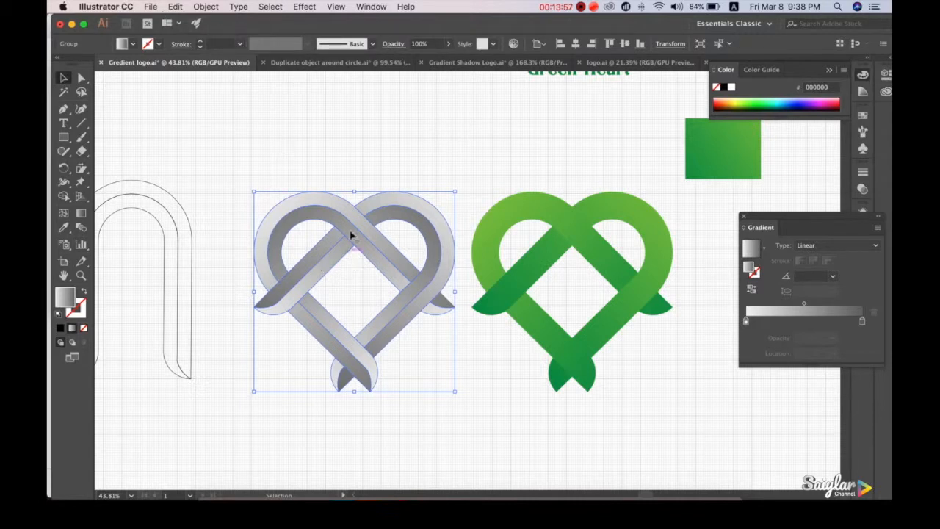
left_click(353, 177)
Step: Select the pieces of the green heart and group them
left_click(603, 300)
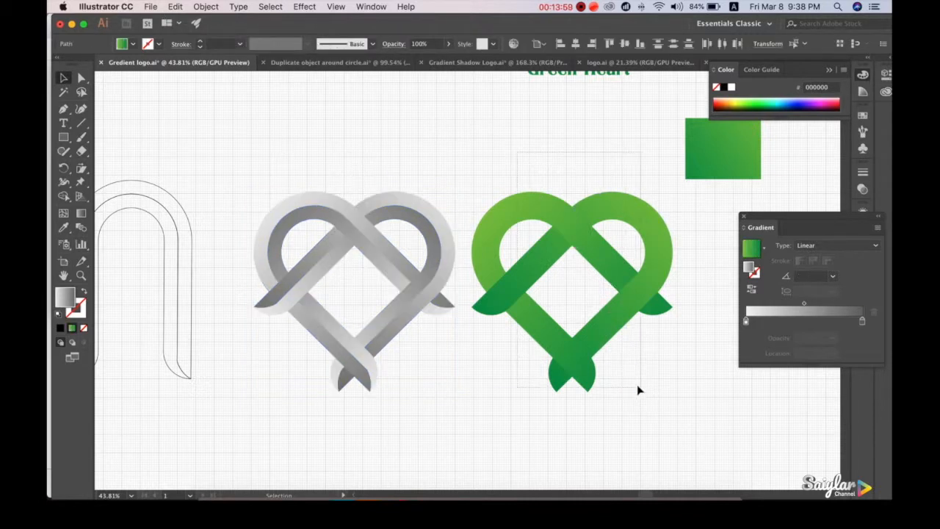
left_click(206, 6)
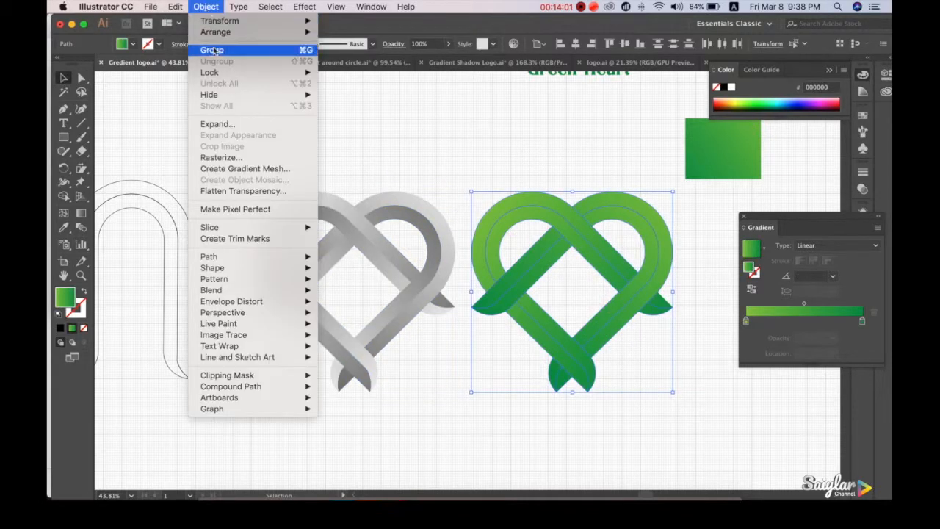
left_click(212, 50)
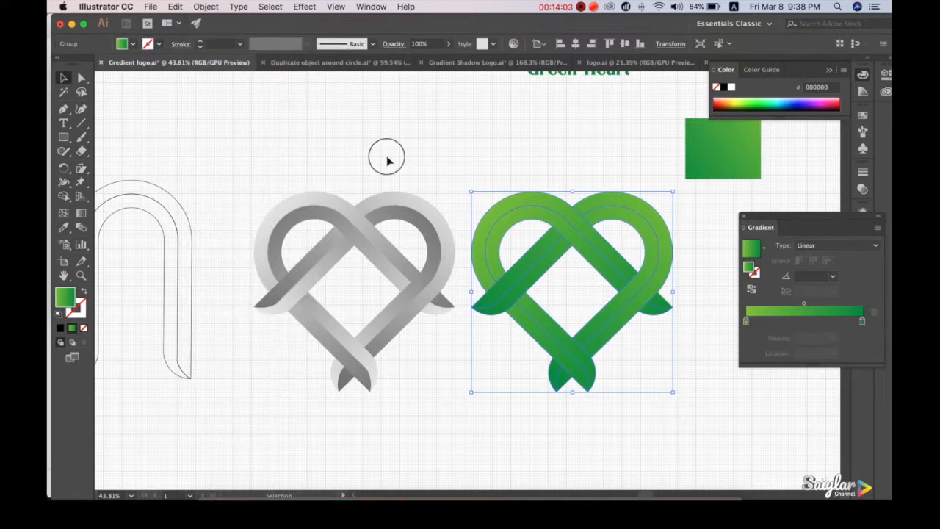
left_click(377, 161)
Step: Try to move the grey heart group onto the green heart, and undo the move
left_click_drag(508, 253, 426, 283)
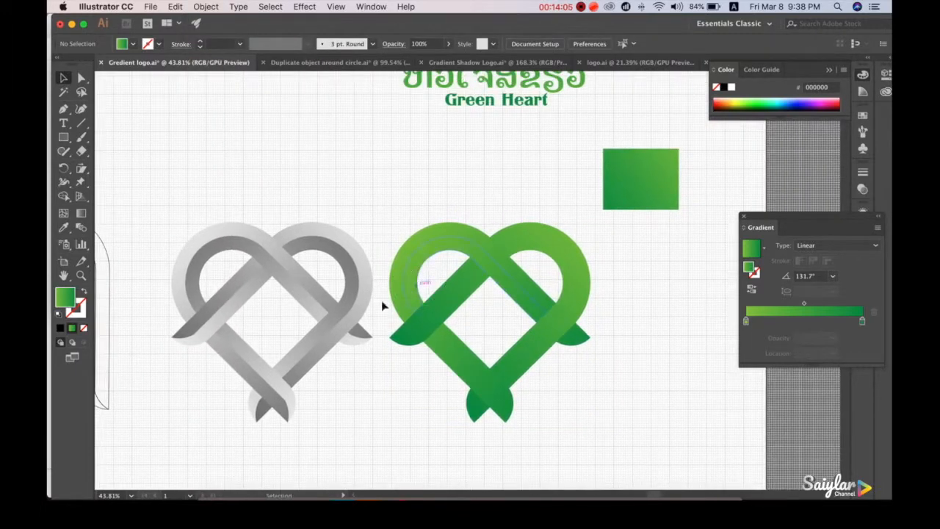
left_click(309, 307)
left_click_drag(307, 306, 523, 303)
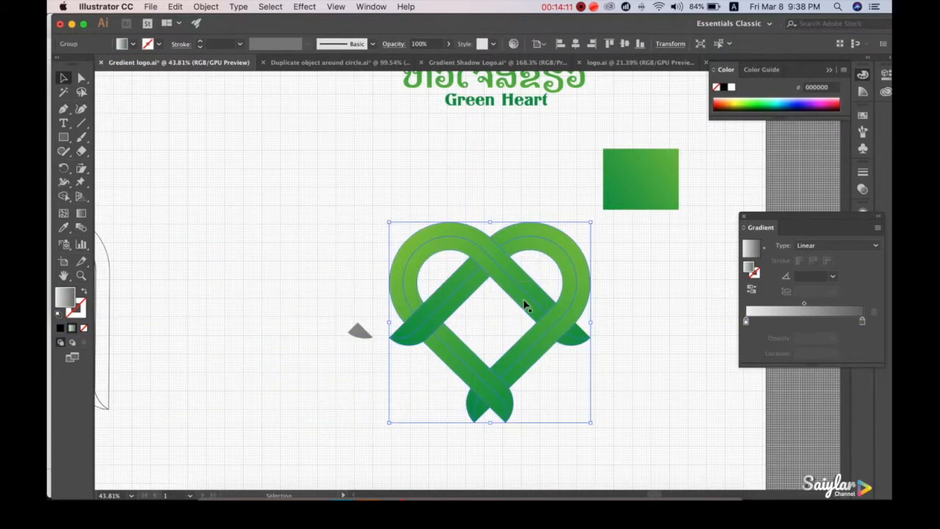
key("super+z")
Step: Select the whole grey heart together with its loose right tip piece and group everything
key("super+shift+g")
left_click(362, 334)
left_click_drag(366, 371, 270, 304)
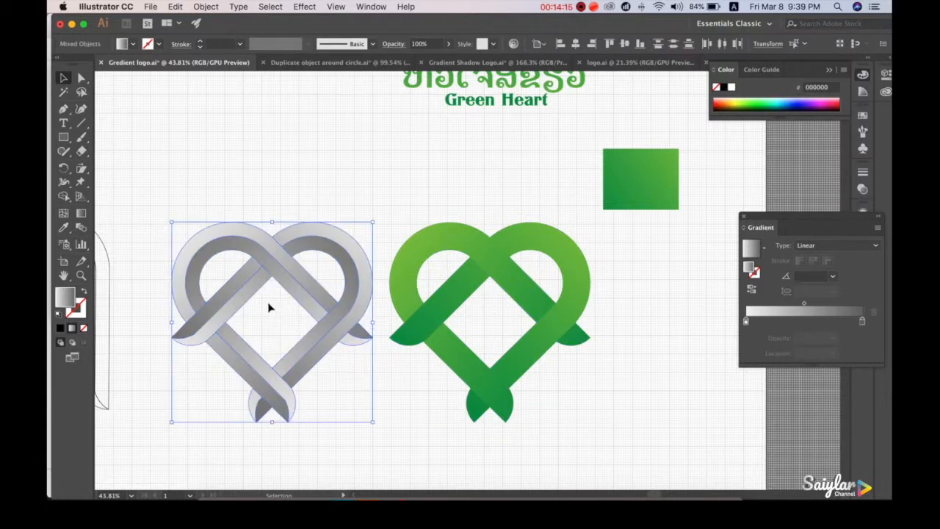
key("super+g")
Step: Move the complete grey heart group exactly over the green heart and bring it to the front
left_click(288, 273)
left_click_drag(288, 274, 501, 271)
right_click(503, 265)
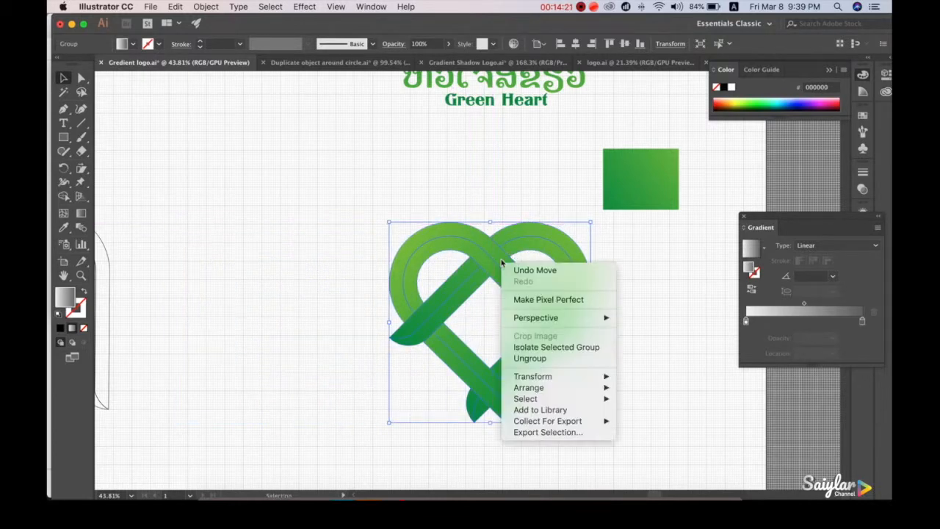
mouse_move(579, 398)
left_click(209, 7)
left_click(209, 7)
mouse_move(215, 23)
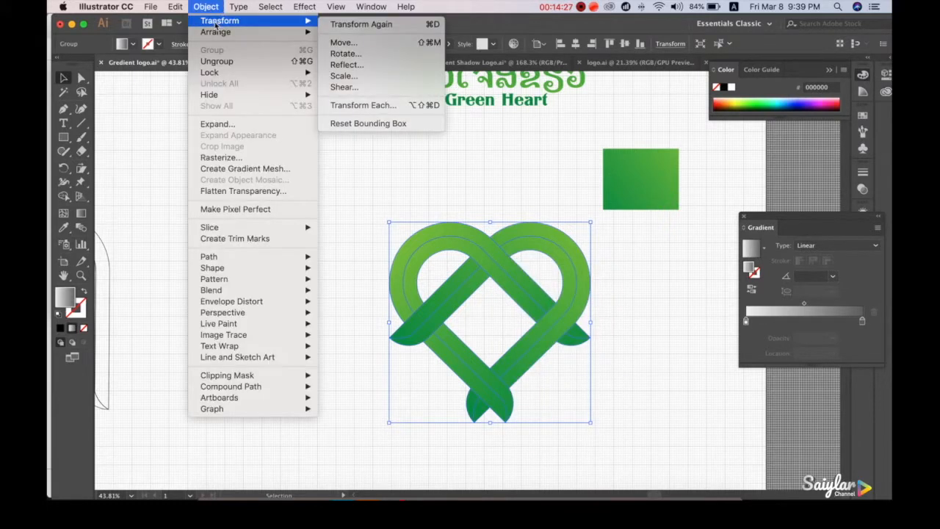
left_click(341, 34)
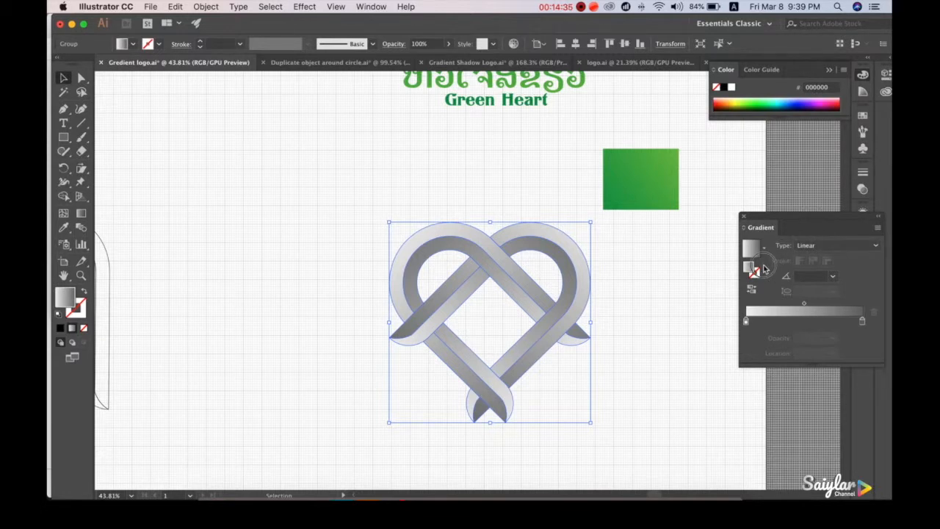
Step: Set the grey heart group's blending mode to Multiply so it shades the green heart beneath
left_click_drag(824, 223, 783, 289)
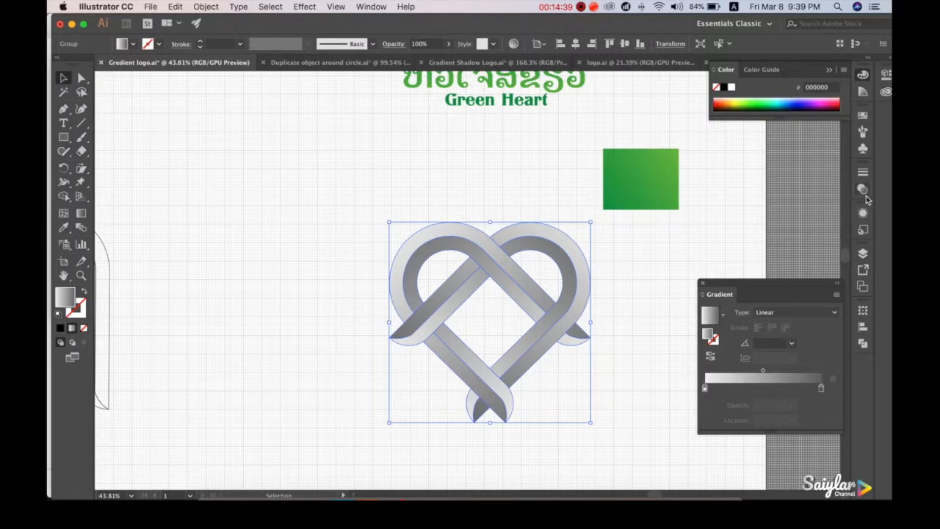
left_click(371, 7)
scroll(406, 315, "down", 5)
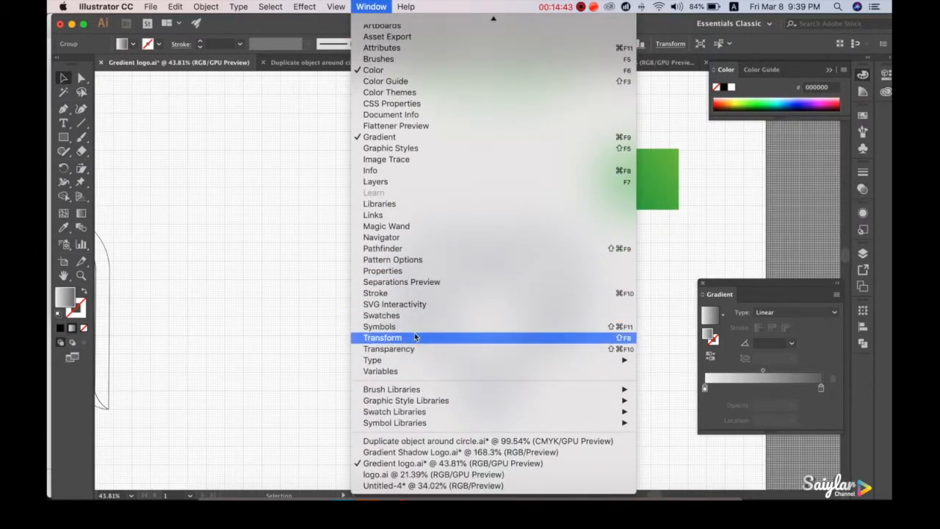
scroll(412, 226, "up", 4)
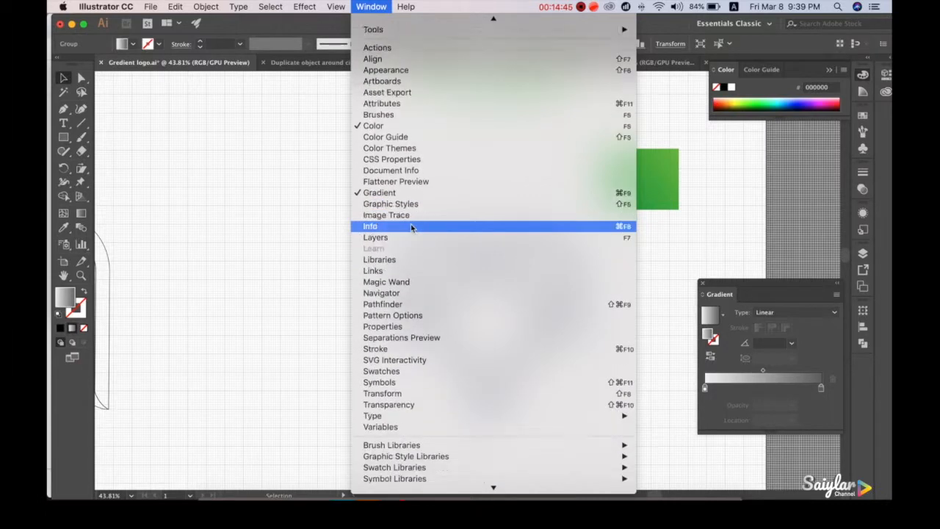
scroll(411, 242, "down", 4)
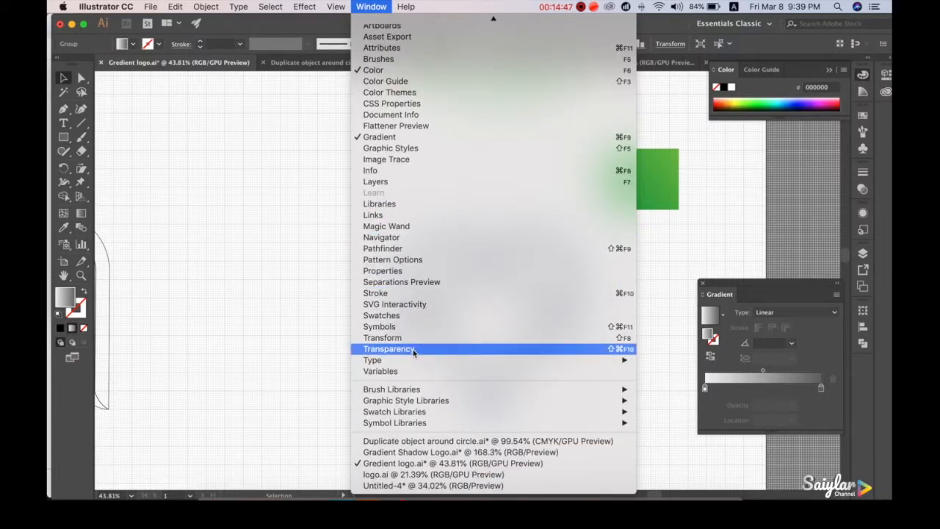
left_click(413, 352)
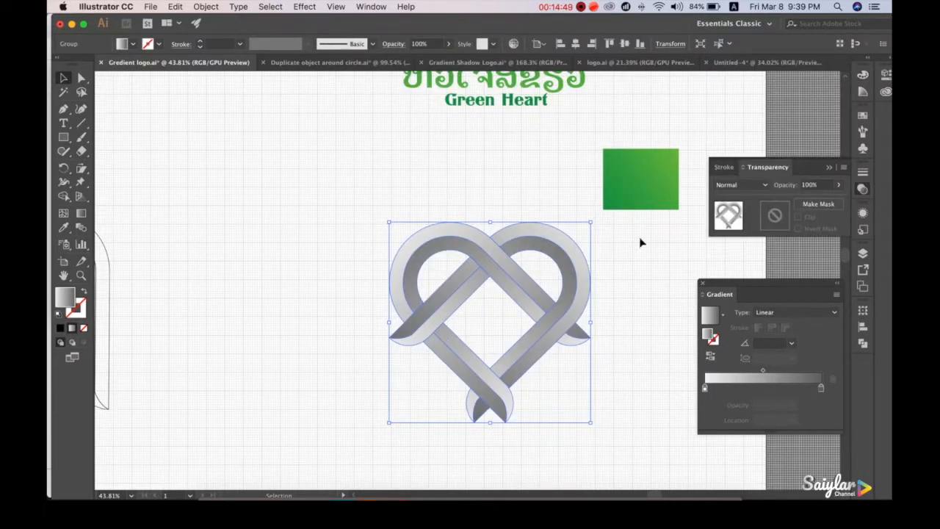
left_click(742, 187)
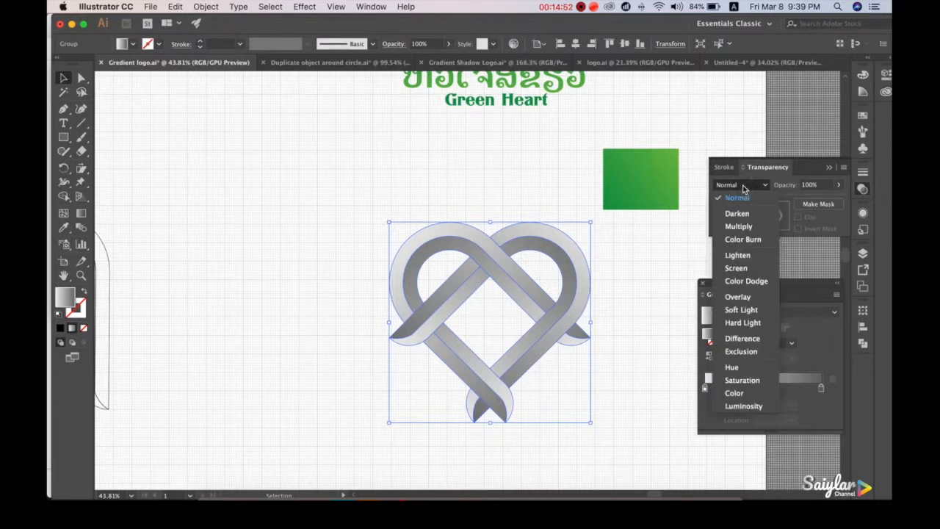
left_click(740, 227)
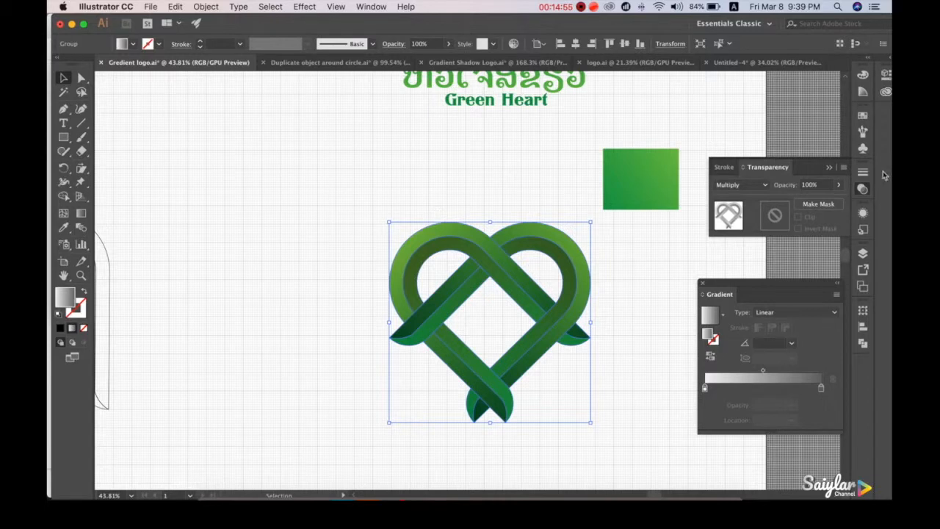
left_click(256, 148)
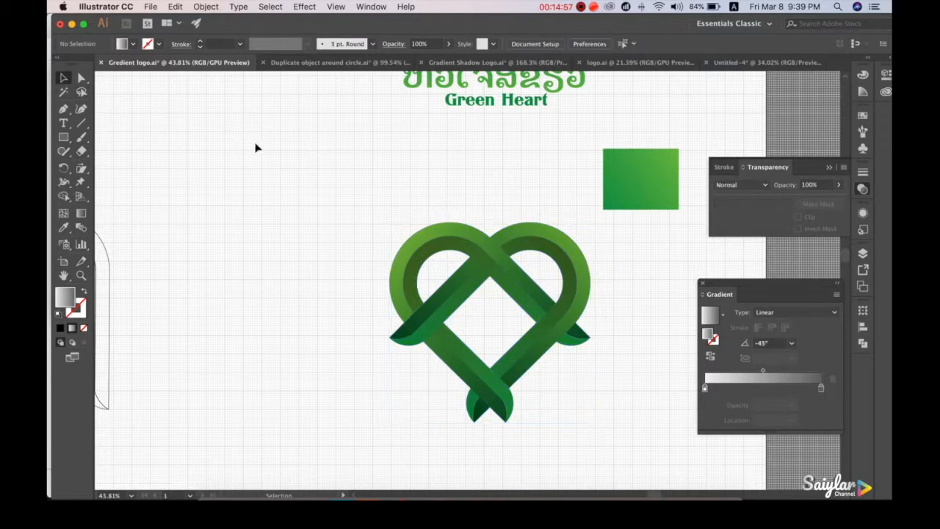
Step: Try to move the shaded heart up and to the left, and undo the move
left_click_drag(489, 199, 489, 236)
left_click(553, 405)
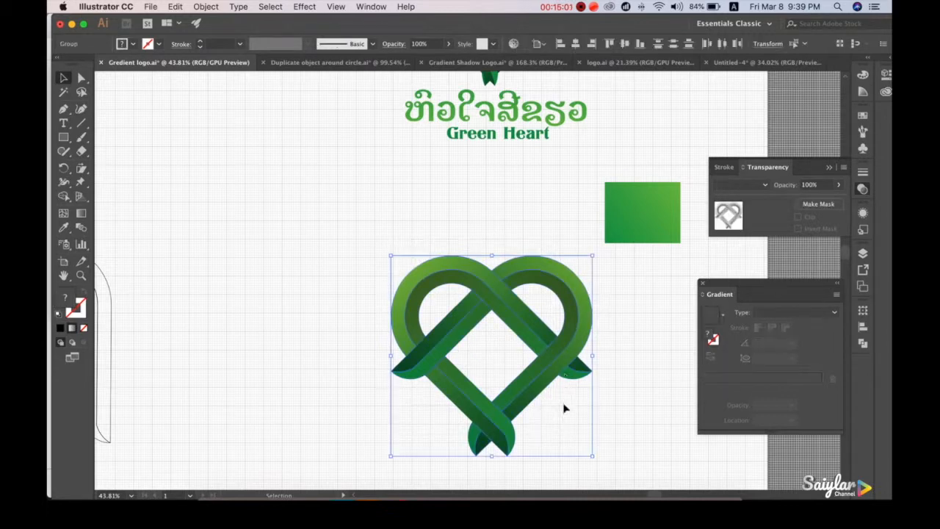
left_click_drag(570, 354, 424, 301)
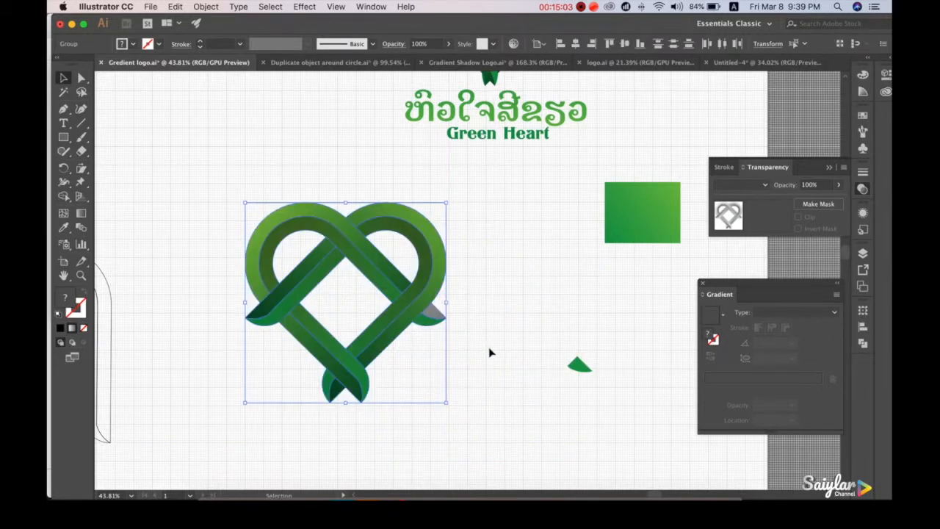
key("super+z")
Step: Group the green heart, its grey overlay and the loose green tip piece, and move the group slightly up and left
left_click_drag(629, 439, 343, 272)
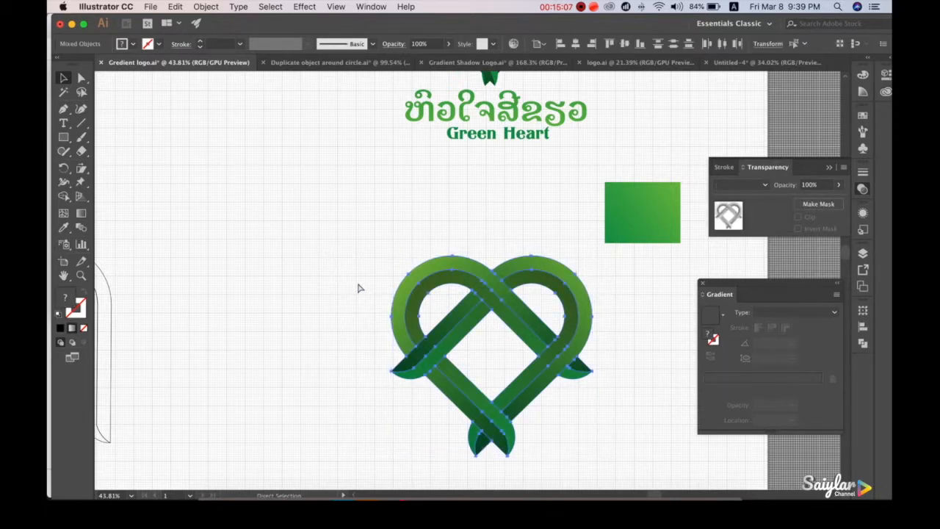
key("super+g")
left_click_drag(504, 307, 404, 272)
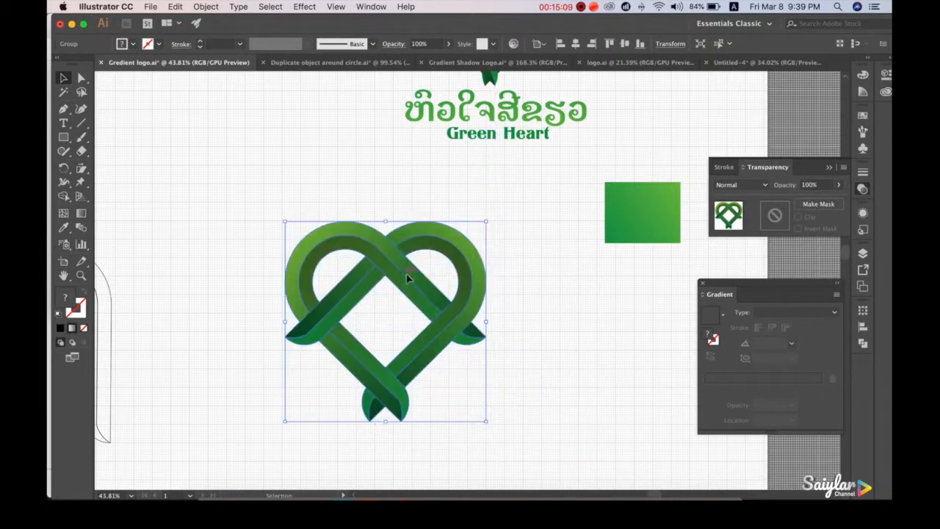
left_click(550, 349)
left_click_drag(426, 311, 494, 337)
left_click(575, 384)
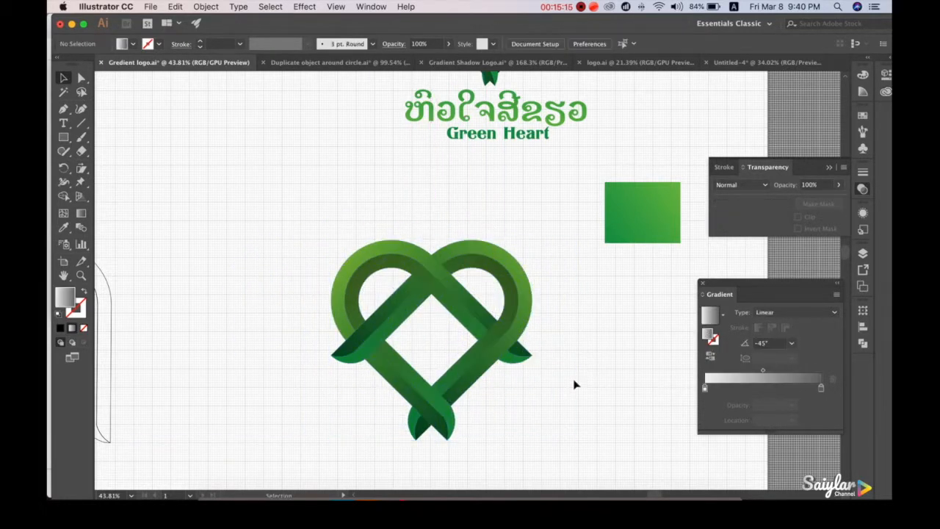
Step: Examine the shaded woven heart up close and compare it with the original Green Heart logo
scroll(576, 384, "up", 3)
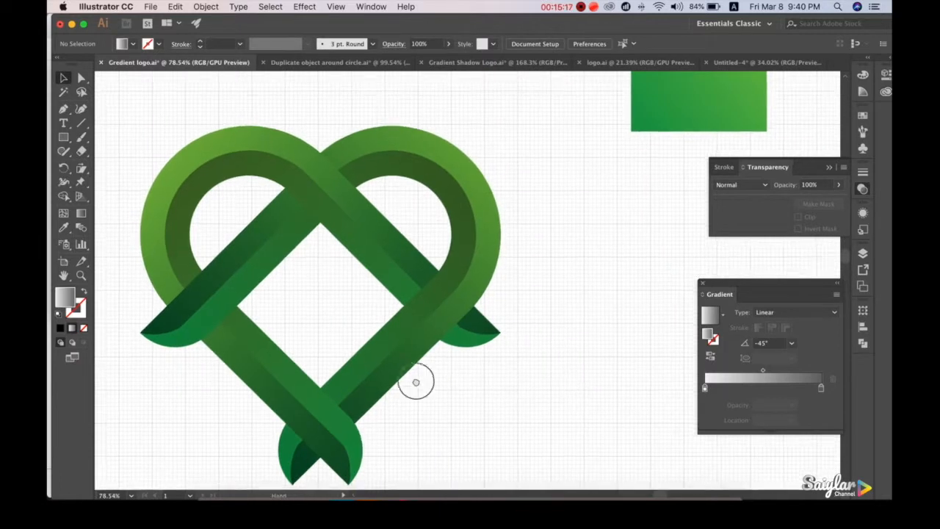
left_click_drag(416, 380, 458, 365)
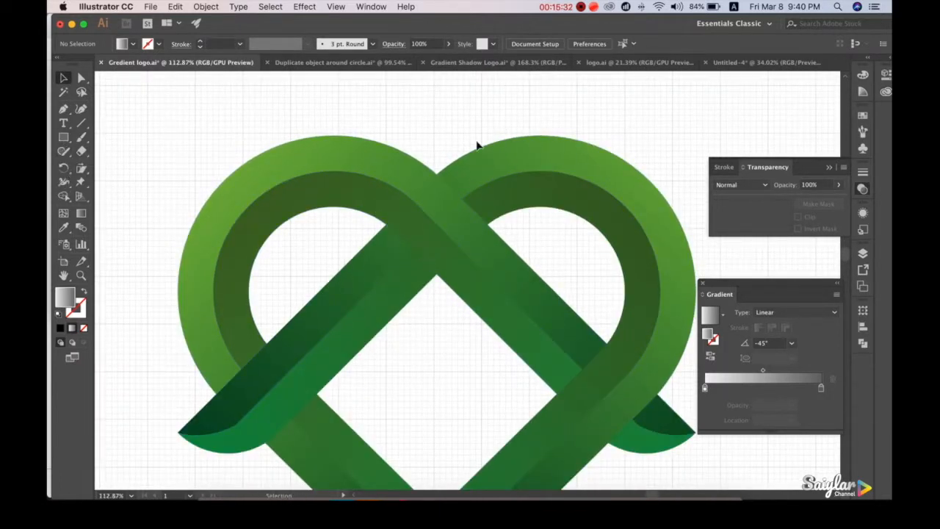
left_click_drag(365, 402, 353, 425)
scroll(353, 425, "up", 10)
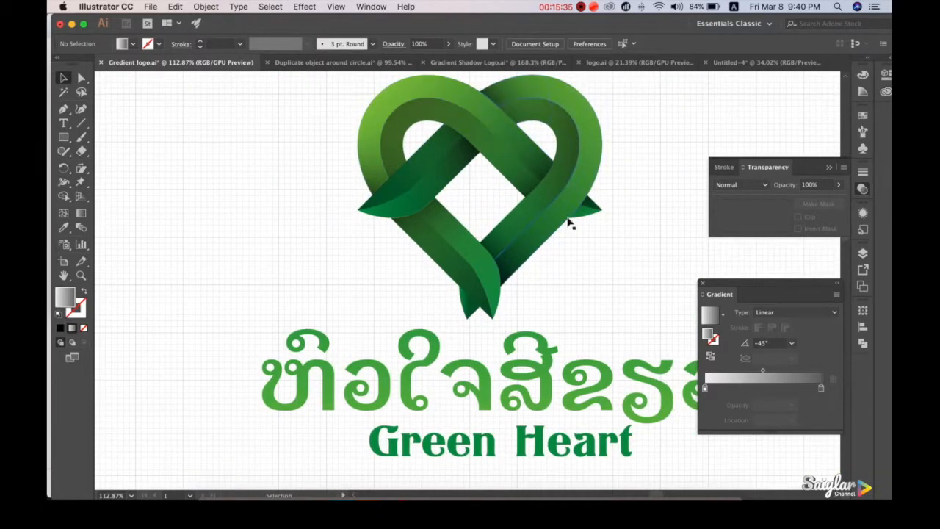
left_click_drag(472, 331, 493, 133)
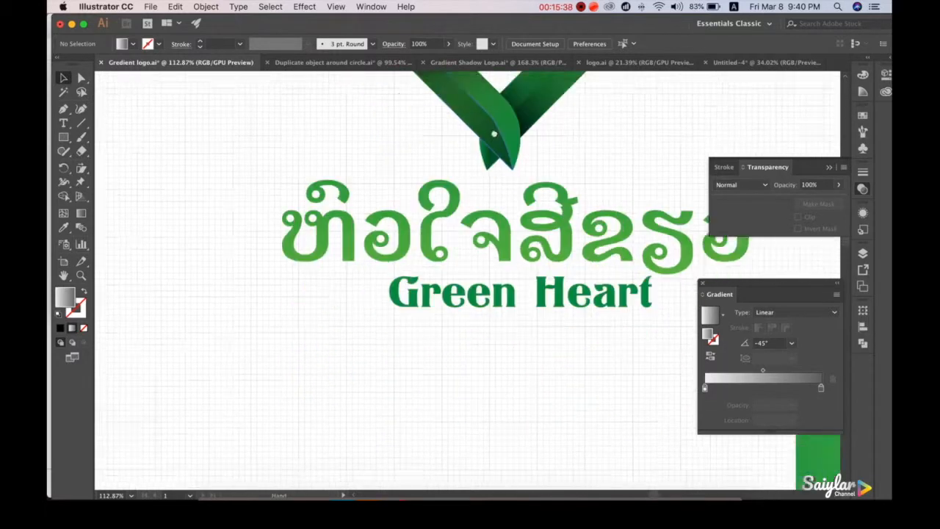
left_click_drag(440, 274, 486, 122)
scroll(374, 125, "down", 5)
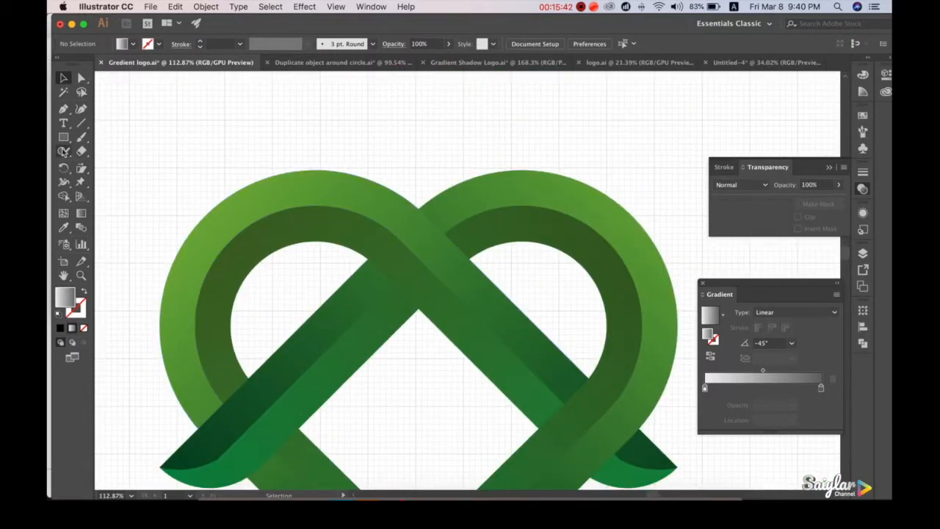
left_click_drag(274, 274, 248, 210)
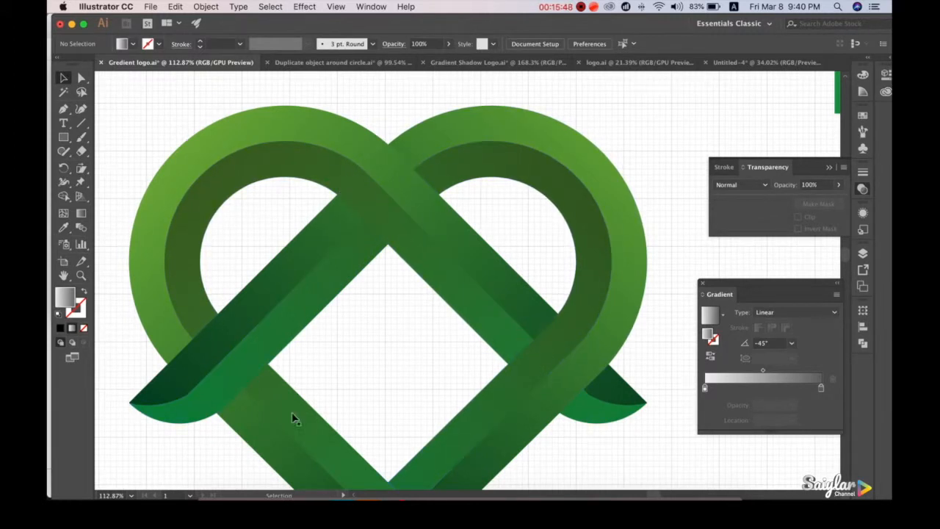
scroll(283, 334, "up", 2)
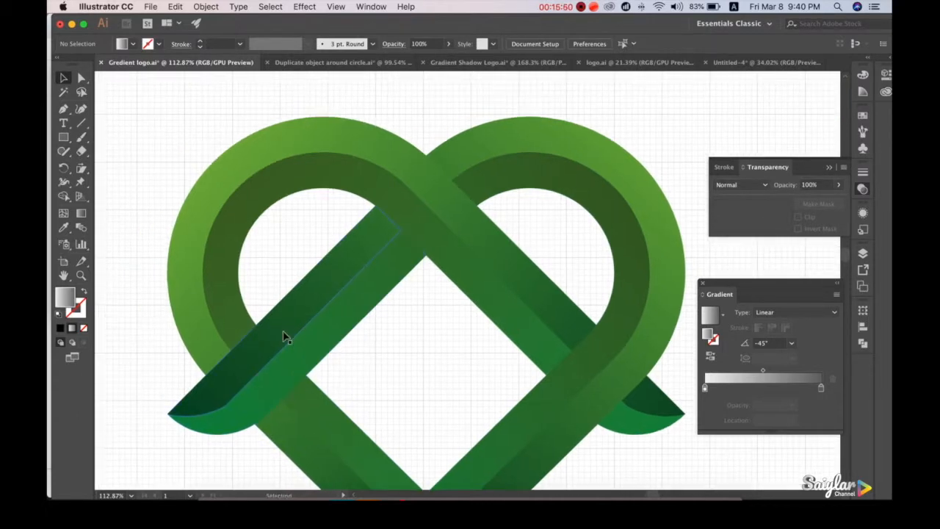
Step: Draw a closed four-sided shape with the Pen tool over the upper end of the left diagonal band, below the crossing
scroll(284, 336, "up", 2)
scroll(414, 269, "up", 2)
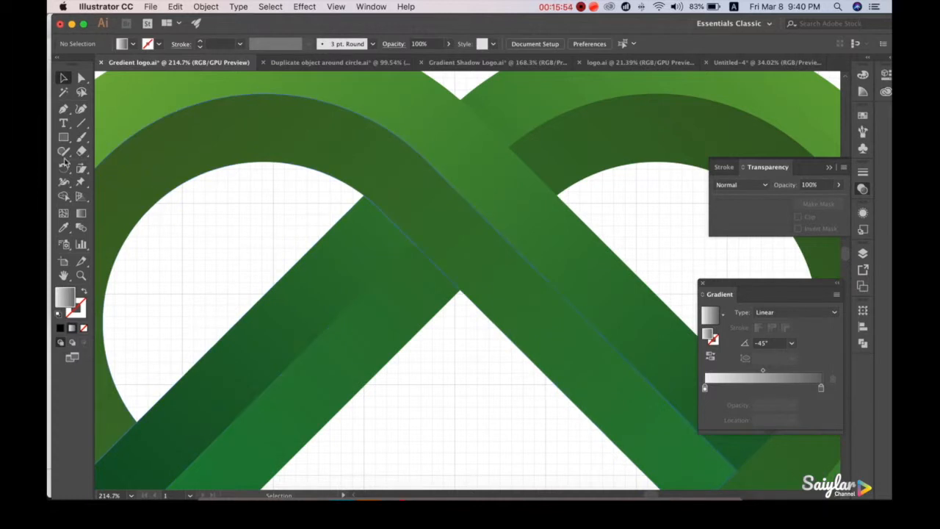
left_click(64, 111)
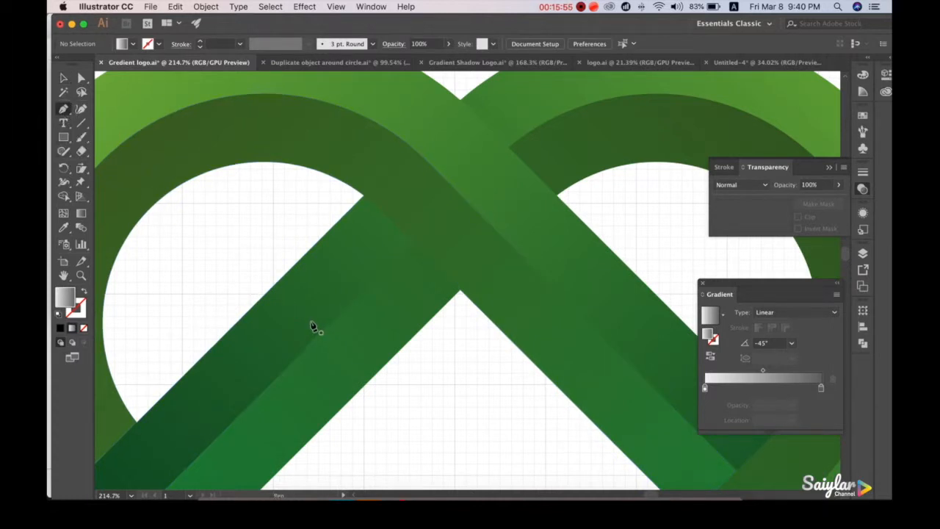
left_click(245, 321)
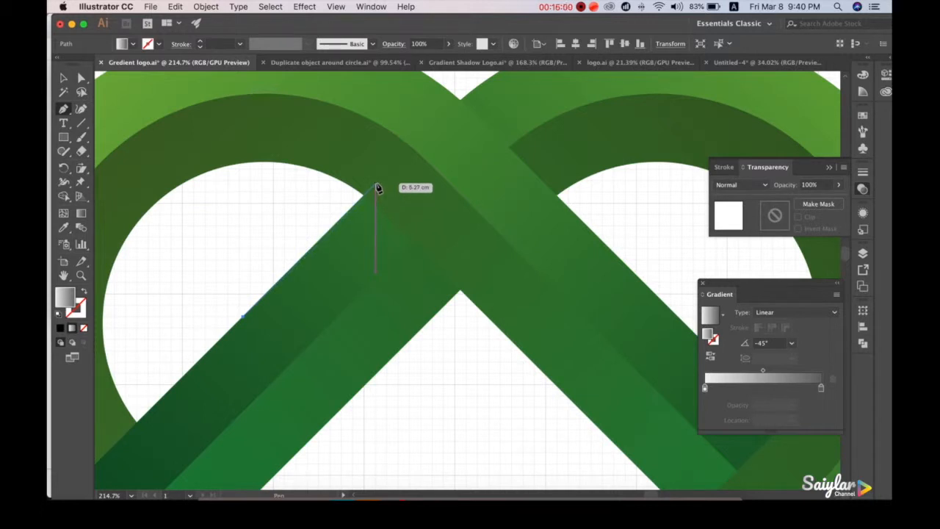
left_click(375, 184)
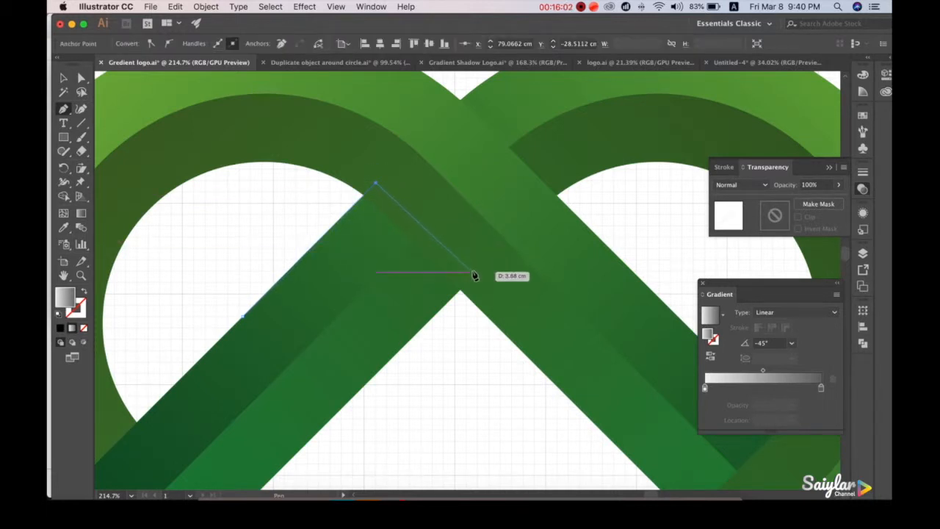
left_click(476, 273)
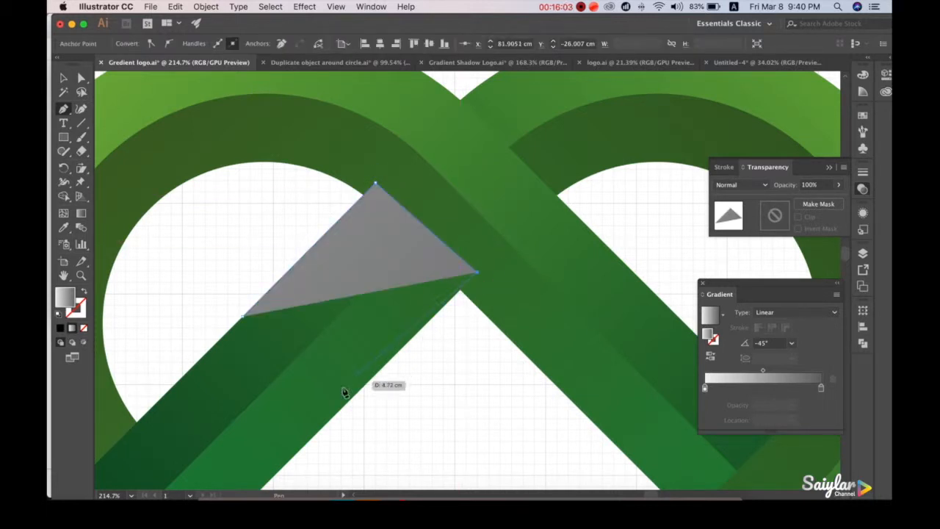
left_click(316, 433)
left_click(244, 321)
left_click(63, 78)
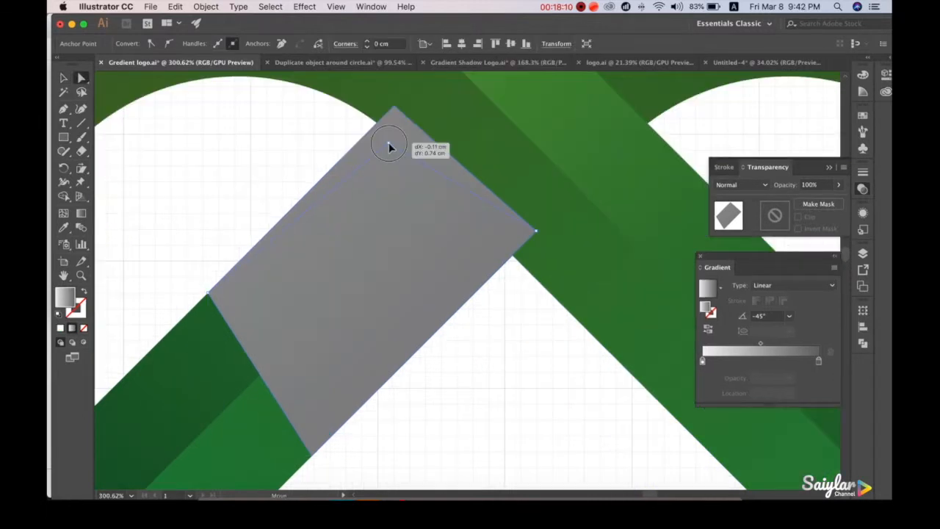
Step: Move the grey shape's two upper anchor points onto the band's corners so its top edge follows the crossing band
left_click_drag(390, 147, 394, 115)
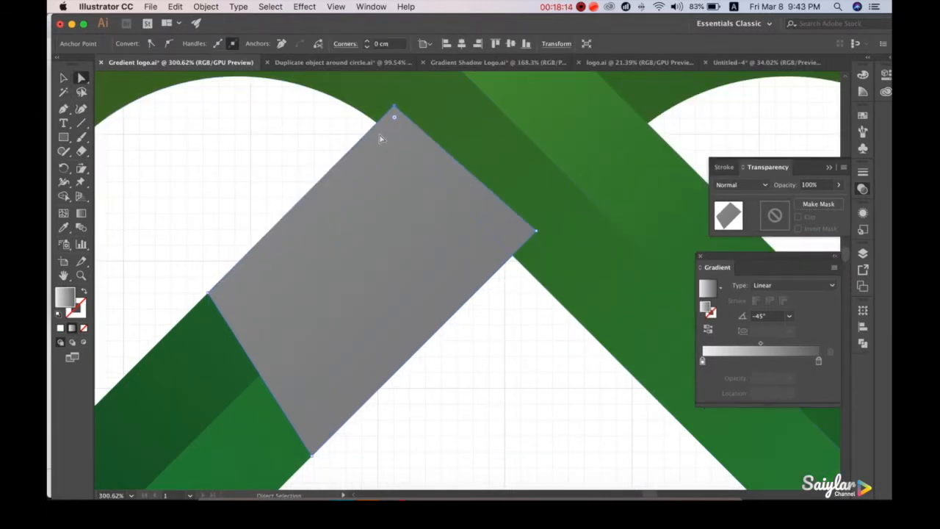
left_click(512, 325)
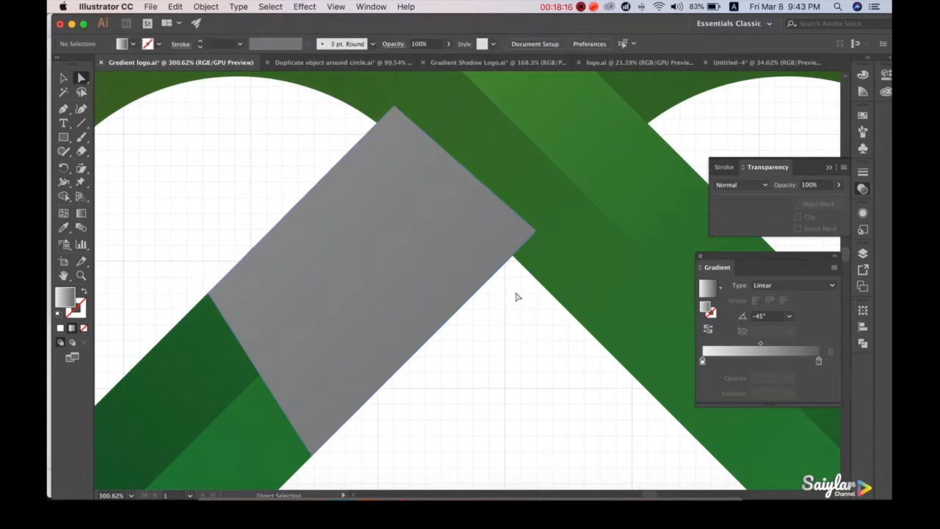
left_click(536, 232)
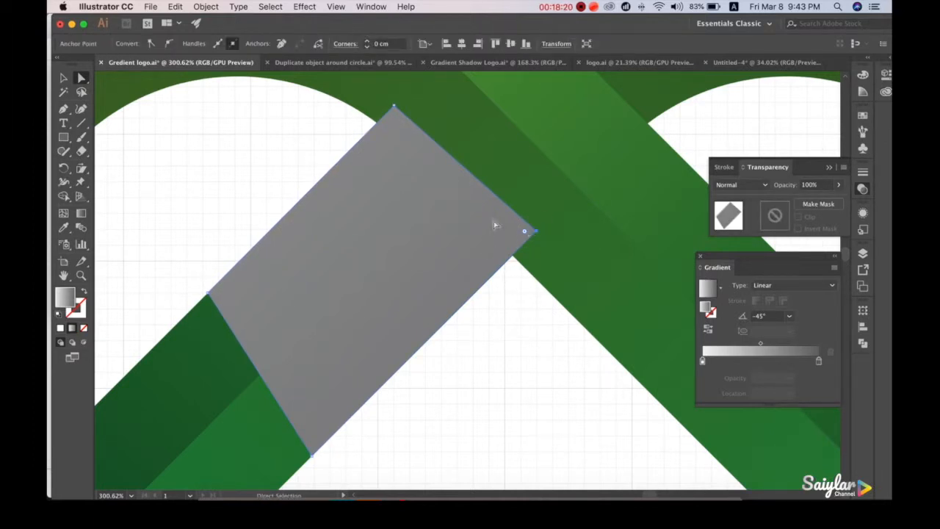
left_click(81, 79)
left_click_drag(394, 107, 381, 132)
left_click_drag(536, 234, 512, 268)
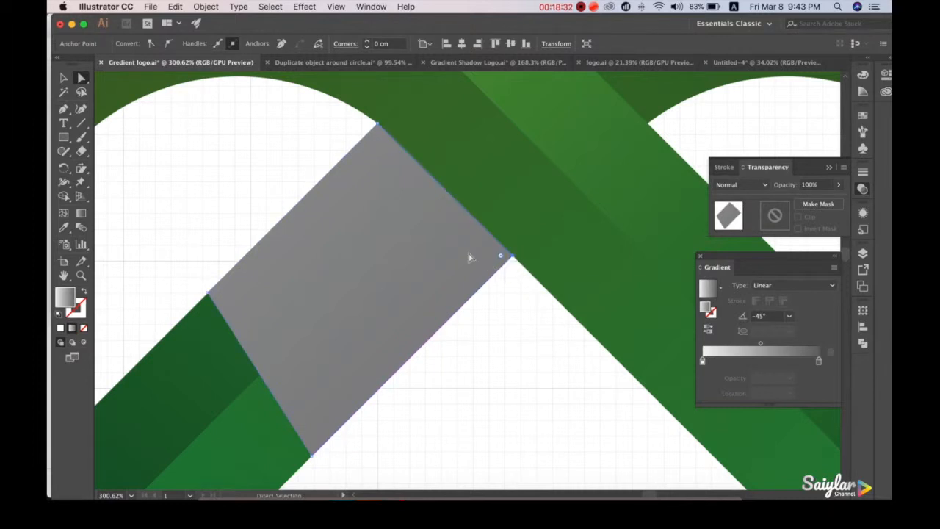
left_click(64, 78)
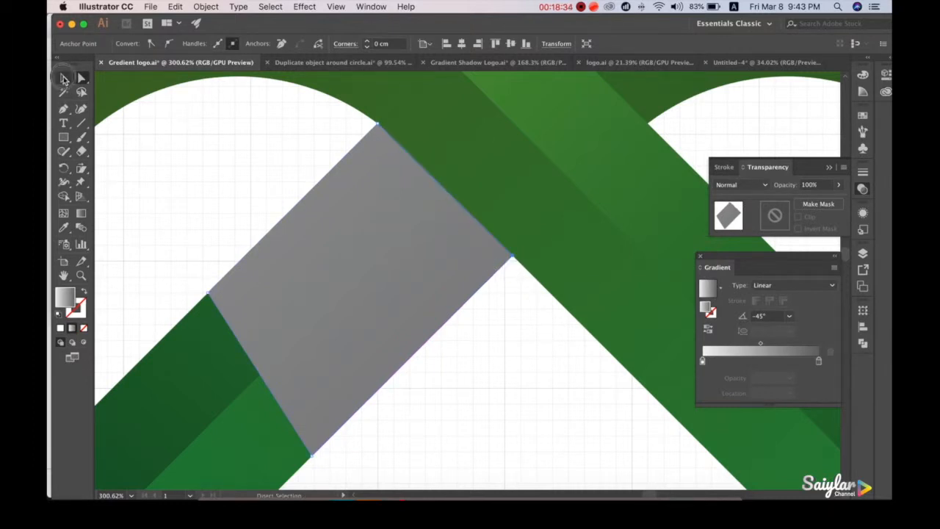
Step: Set the first gradient stop of the grey shape to colour fff with 0% opacity
scroll(397, 359, "down", 3)
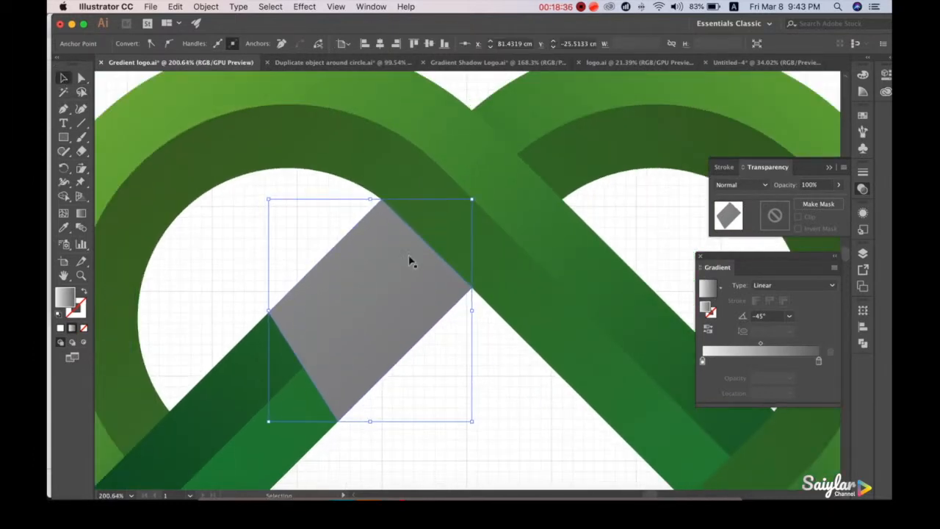
left_click(370, 330)
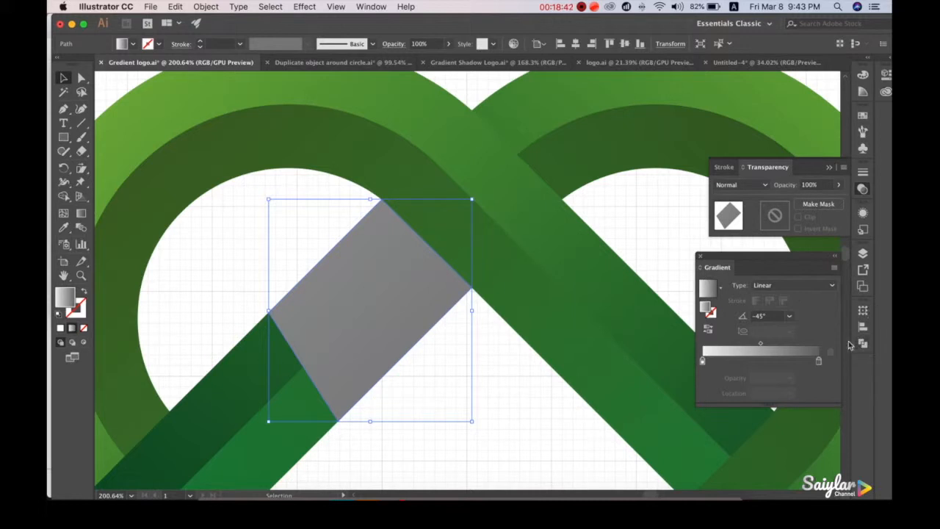
left_click(763, 358)
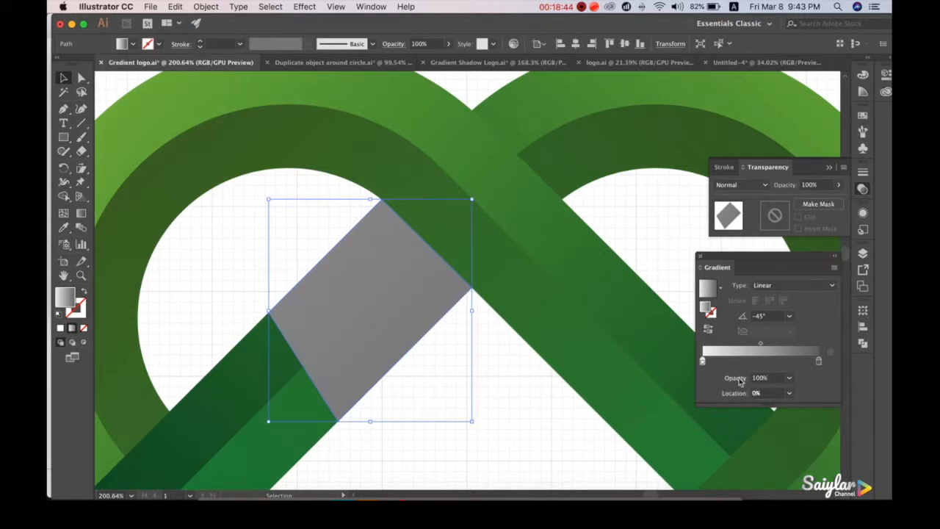
double_click(703, 362)
left_click(798, 466)
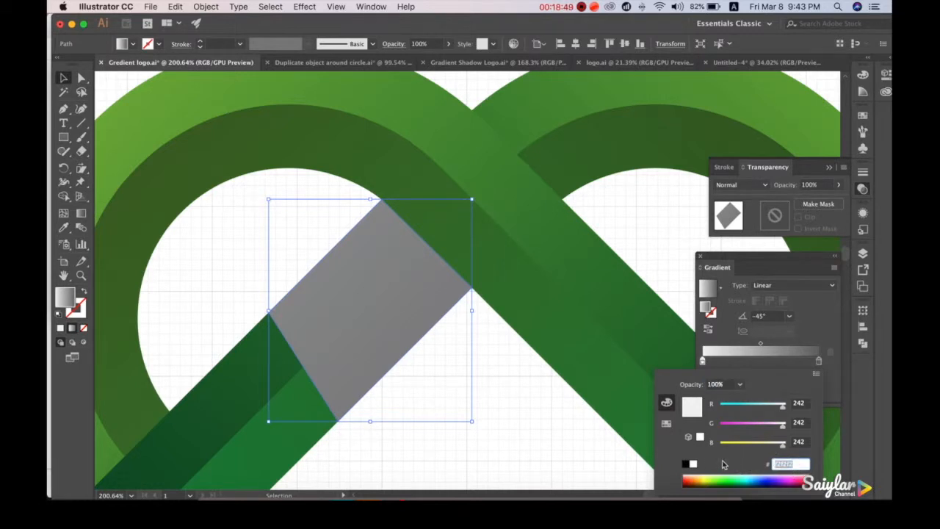
type("fff")
key("Return")
left_click(791, 379)
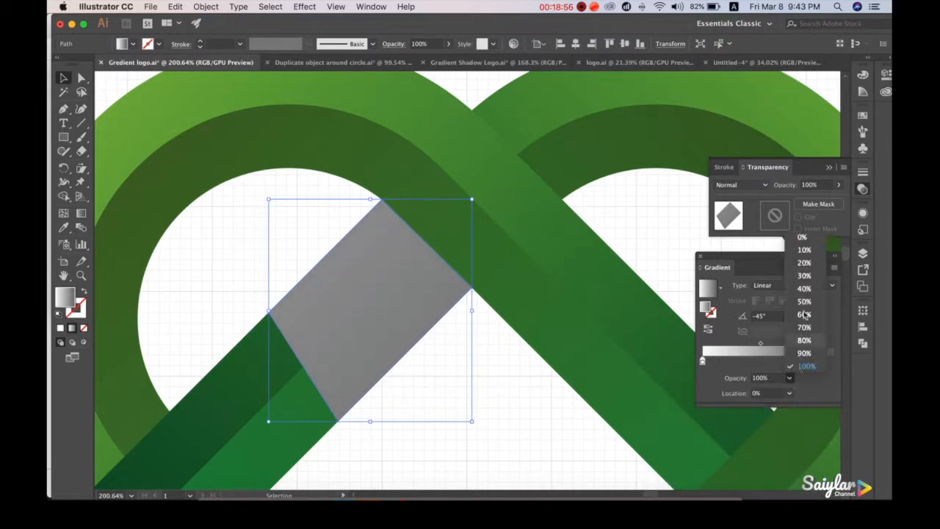
left_click(810, 242)
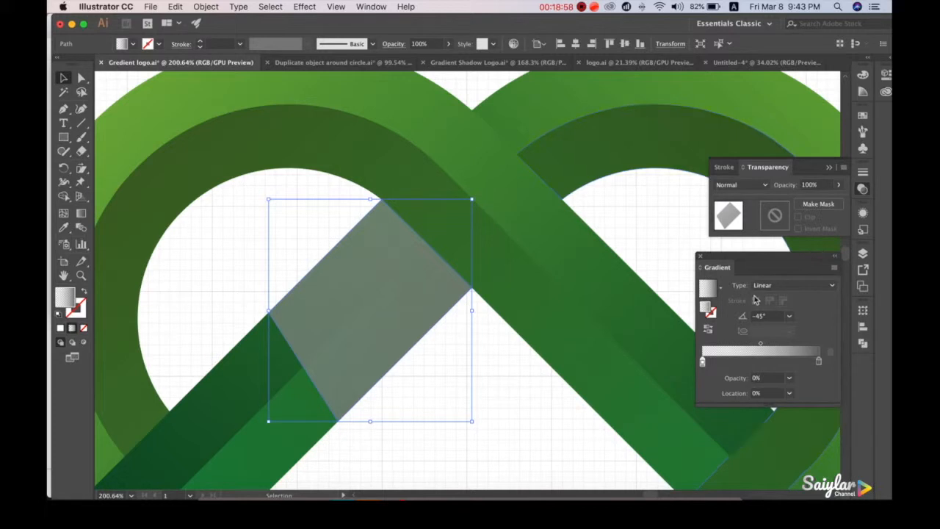
Step: Shift the gradient midpoint to 53.61% and select the dark end stop at 99.95%
mouse_move(760, 345)
left_mouse_down()
mouse_move(789, 343)
mouse_move(765, 343)
left_mouse_up()
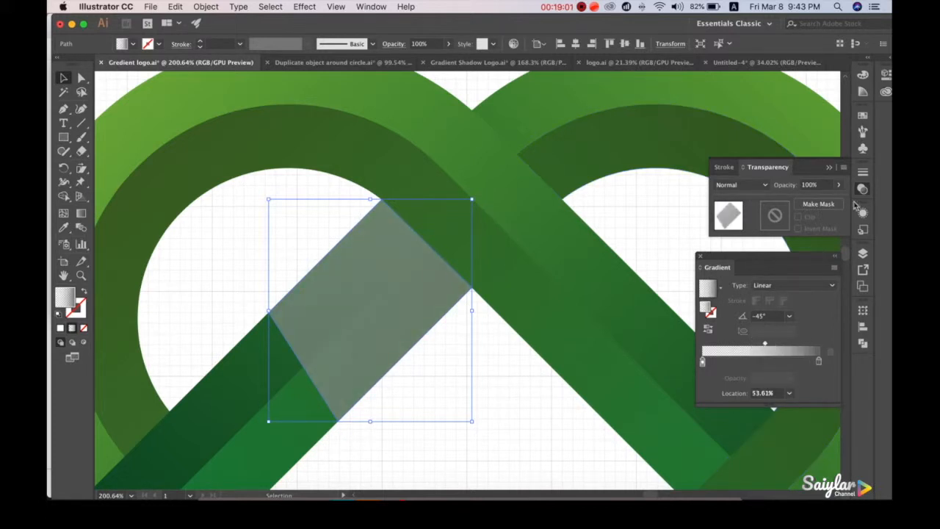
left_click(863, 116)
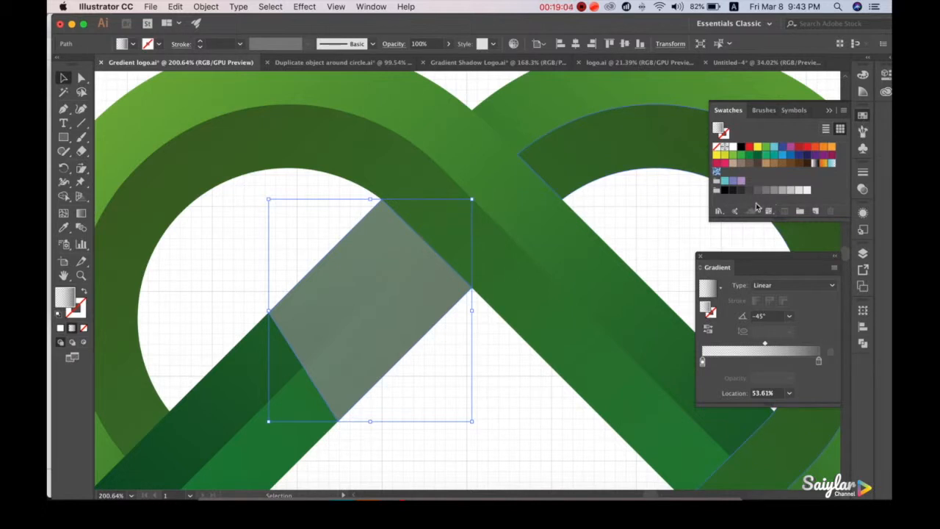
left_click(818, 361)
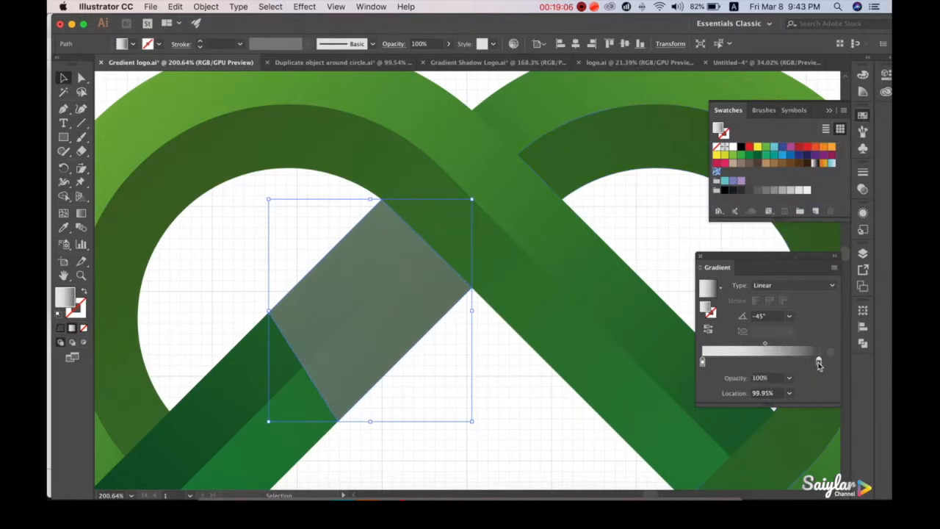
Step: Redirect the shape's gradient along the diagonal band at about 44°, with the dark end at the crossing and the transparent end down the band
left_click(82, 214)
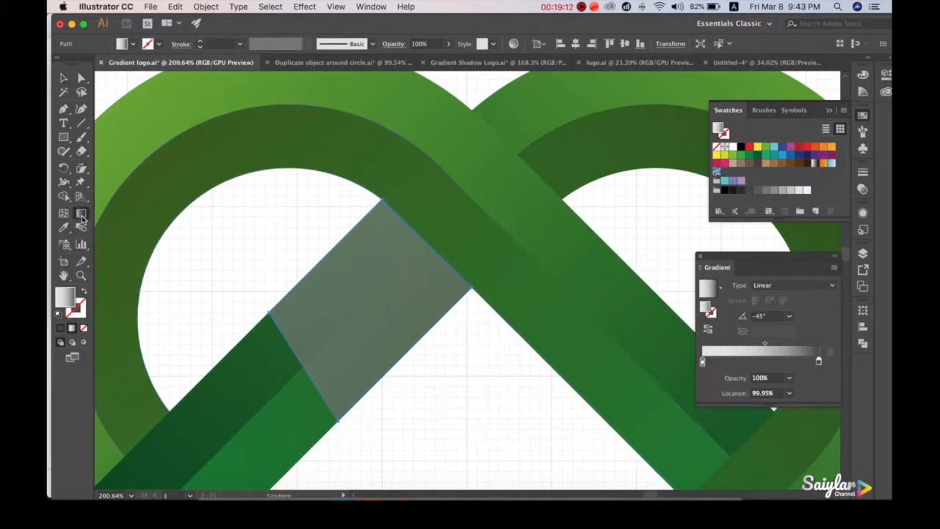
left_click_drag(273, 412, 448, 241)
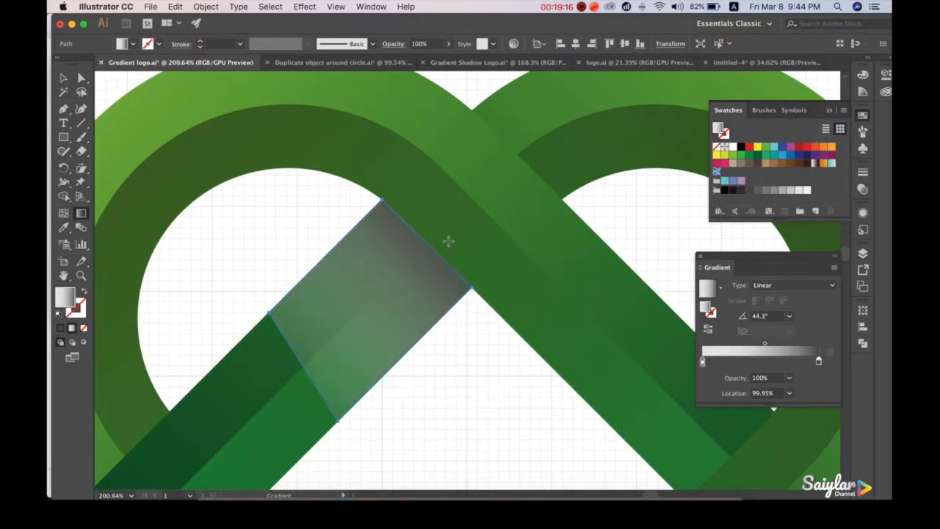
left_click_drag(265, 390, 446, 208)
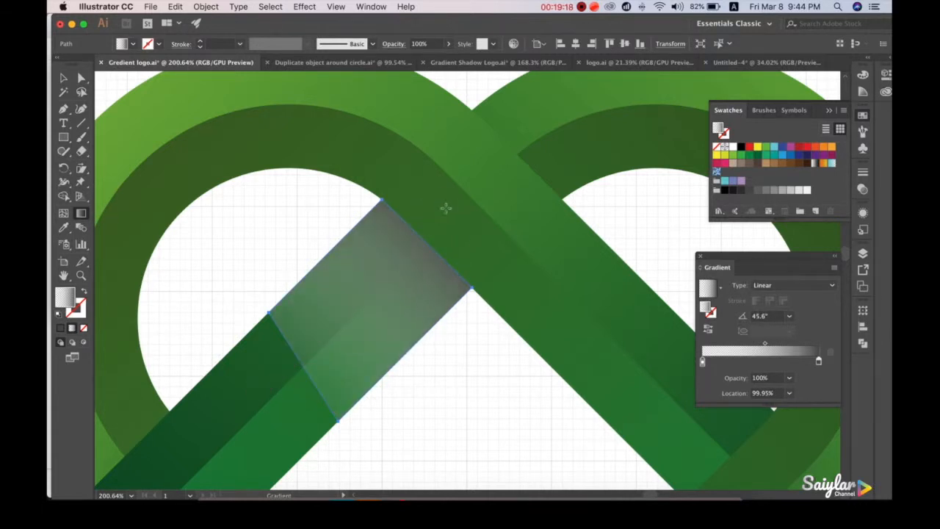
left_click_drag(290, 371, 434, 225)
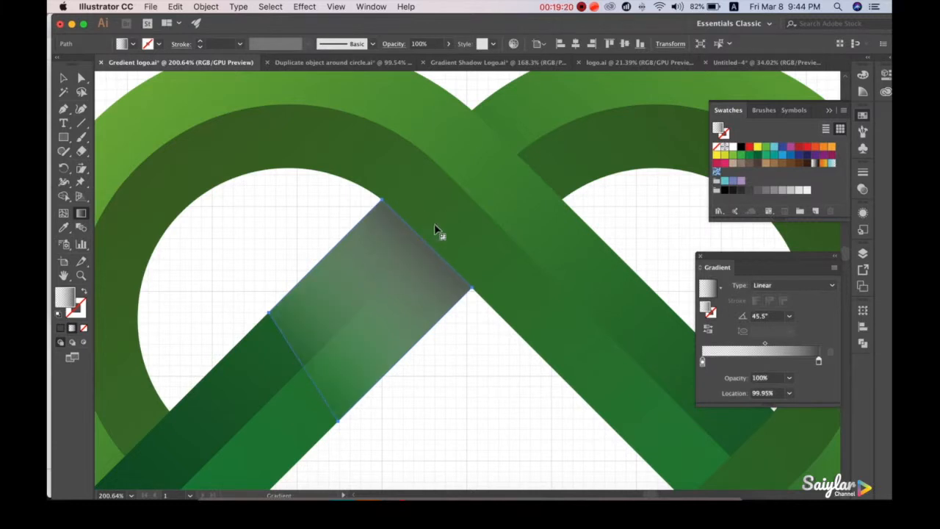
left_click_drag(355, 310, 456, 211)
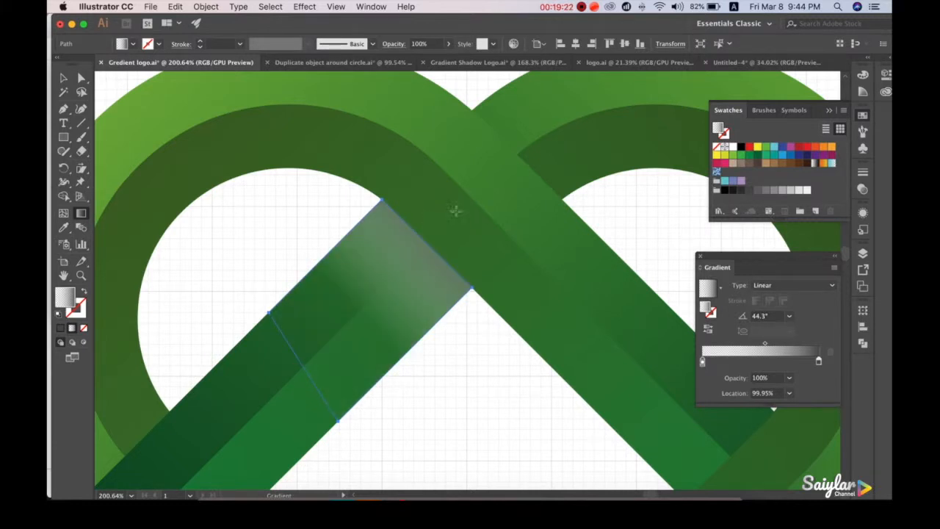
left_click_drag(313, 340, 455, 223)
left_click_drag(302, 360, 452, 230)
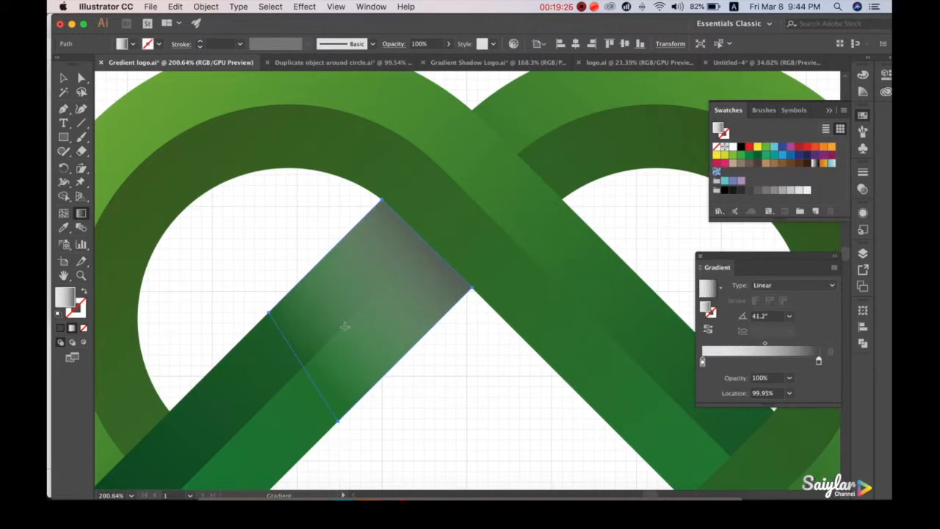
left_click_drag(330, 339, 463, 214)
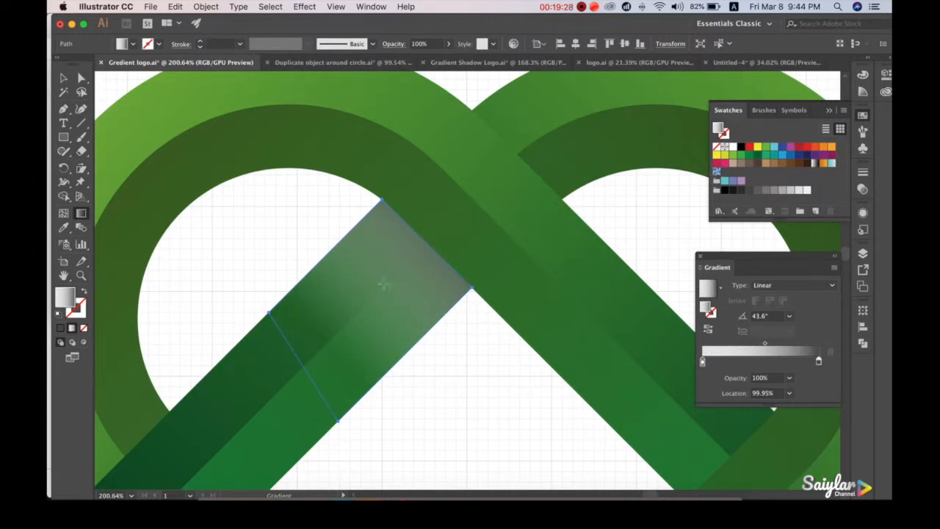
left_click_drag(309, 352, 481, 197)
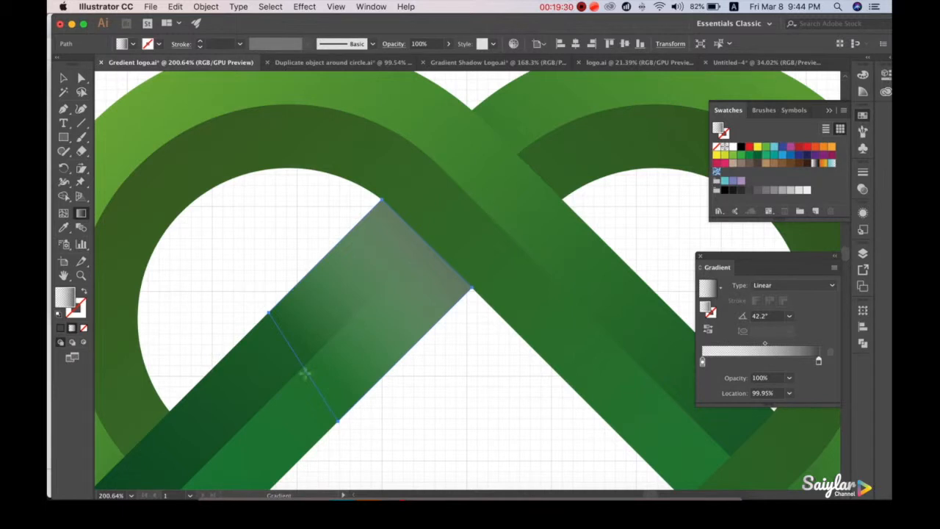
left_click_drag(273, 387, 462, 205)
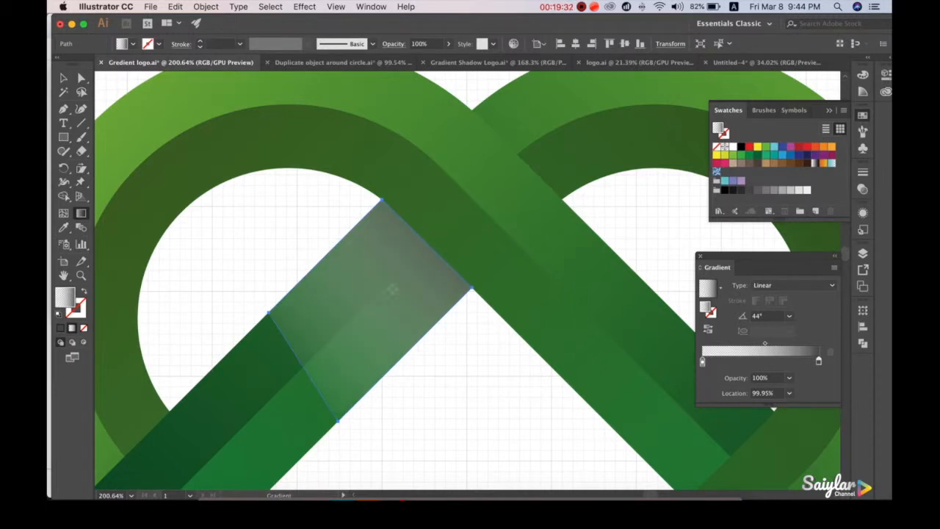
left_click(63, 77)
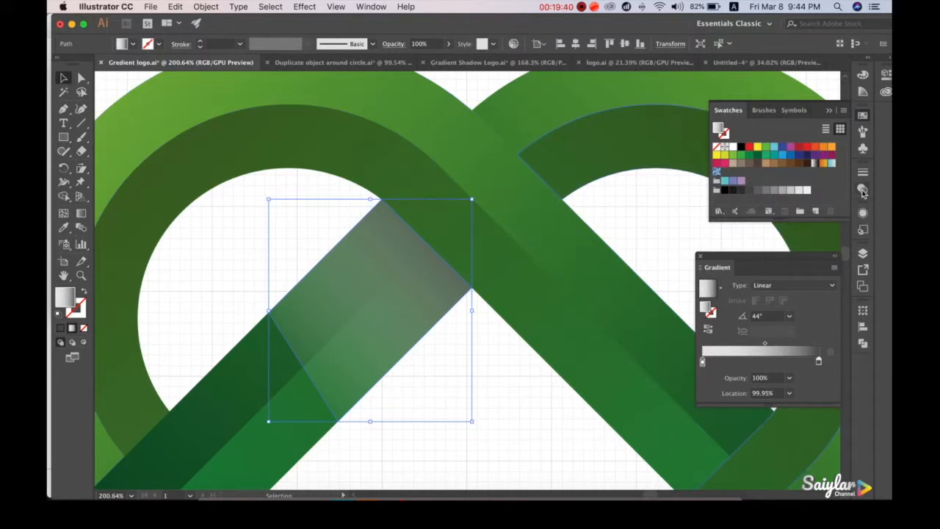
Step: Set the gradient shape's blending mode to Multiply and deselect it
left_click(373, 7)
scroll(397, 286, "down", 5)
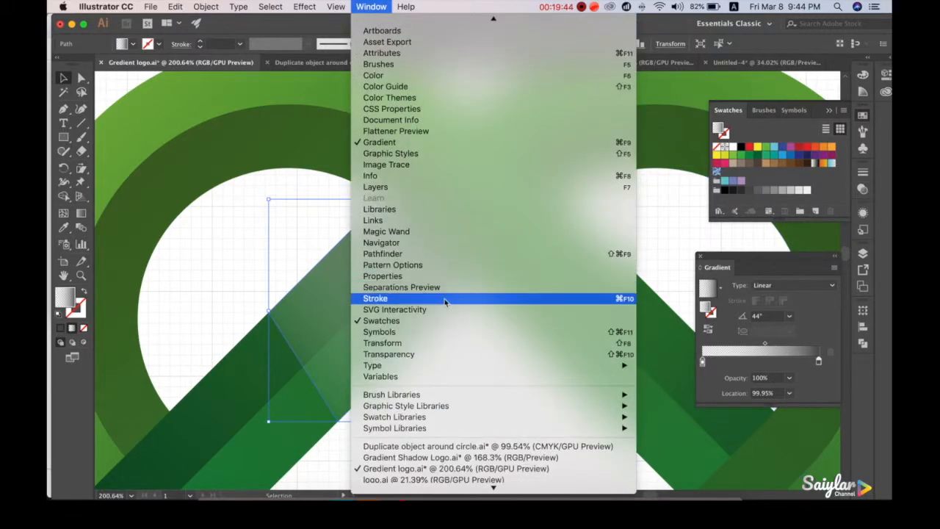
left_click(392, 356)
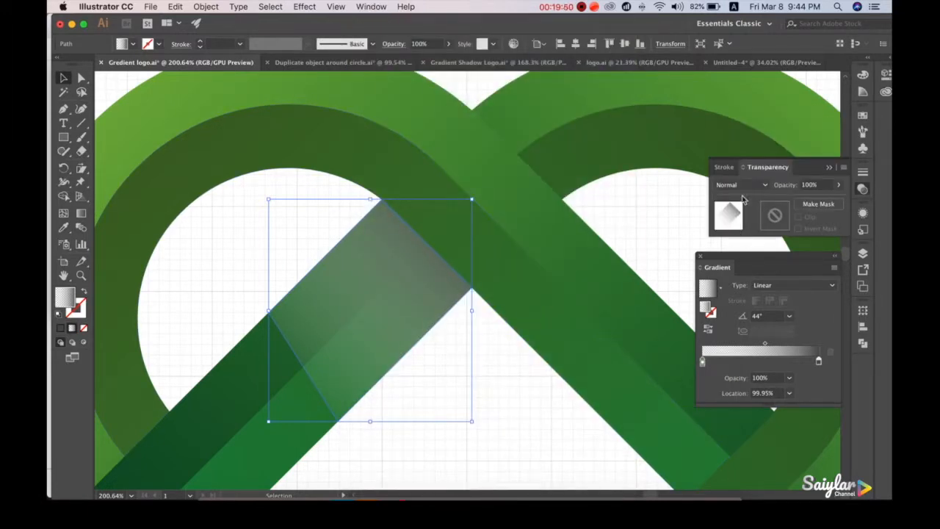
left_click(742, 188)
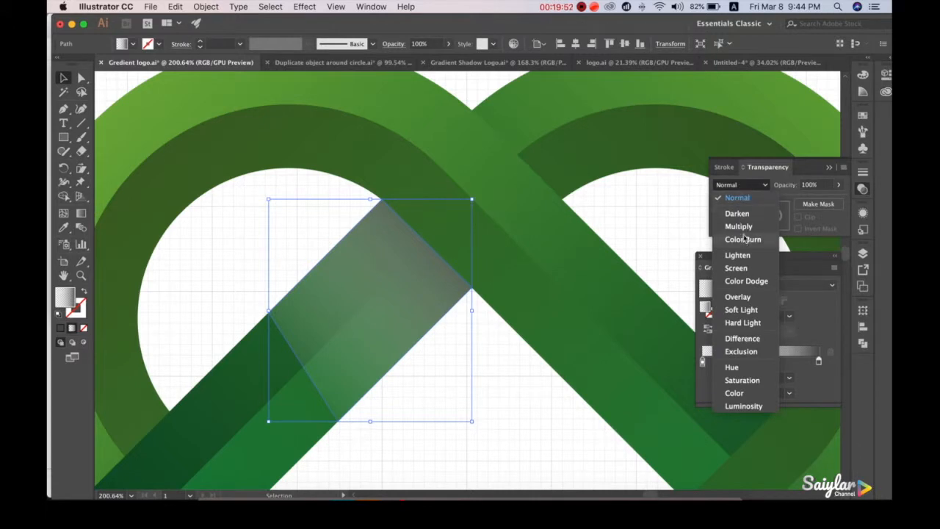
left_click(743, 228)
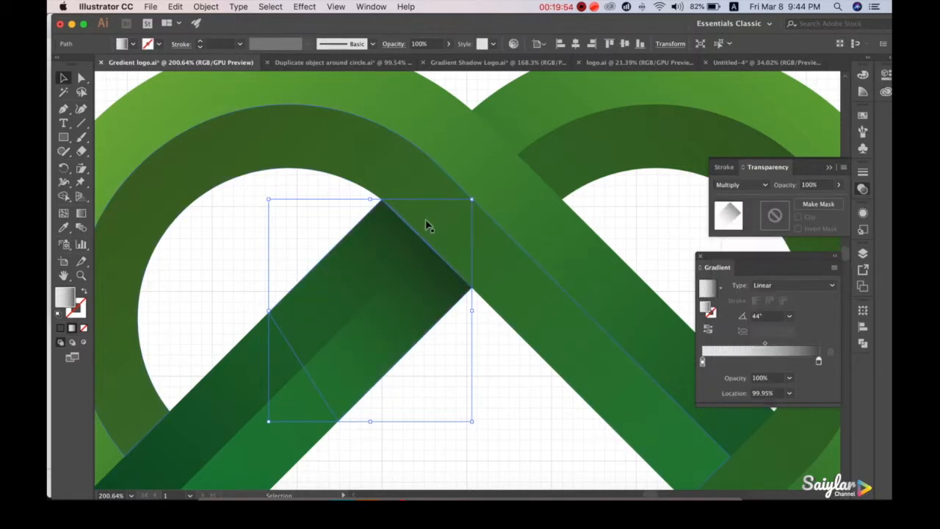
left_click(513, 391)
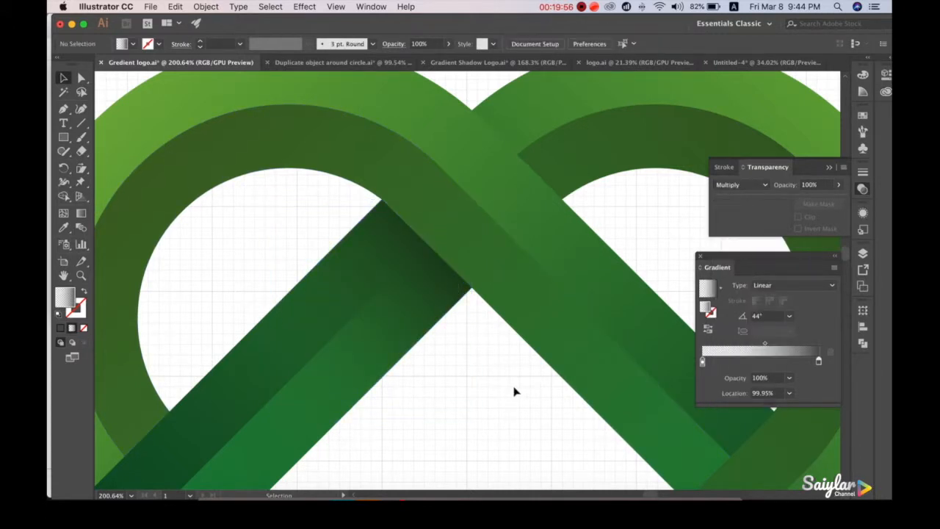
Step: Duplicate the gradient shadow onto the right diagonal band and rotate it 90° clockwise so its dark end meets the crossing
key("super+0")
left_click_drag(486, 386, 425, 284)
left_click(400, 241)
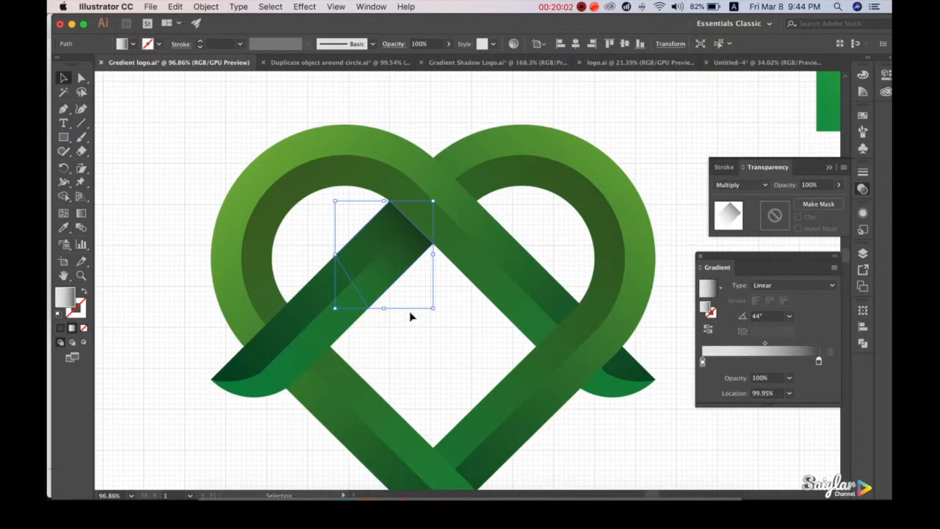
key("space")
left_click_drag(436, 314, 435, 283)
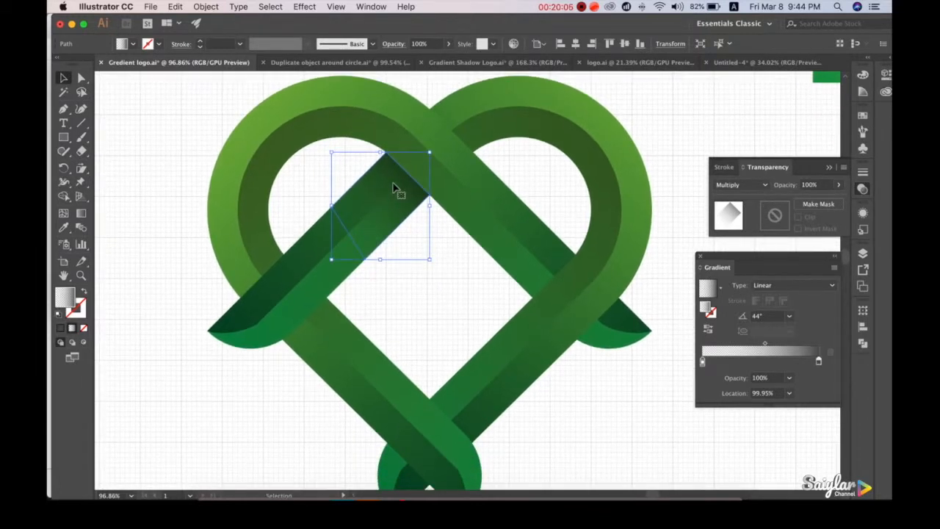
left_click_drag(397, 190, 526, 249)
left_click_drag(563, 210, 550, 269)
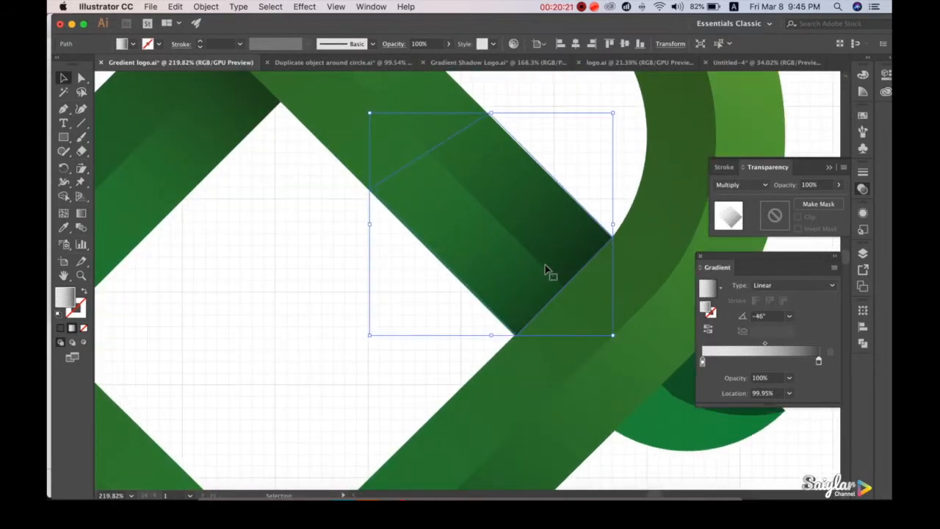
scroll(546, 267, "up", 5)
left_click_drag(546, 256, 550, 248)
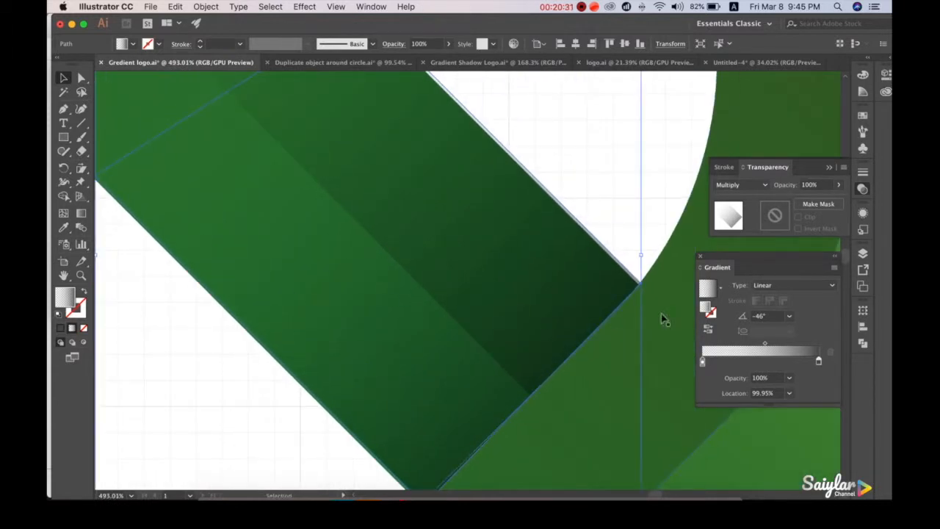
Step: Align the copied shadow's upper dark-end corner anchor with the inner corner where the right bands cross
left_click_drag(646, 309, 617, 297)
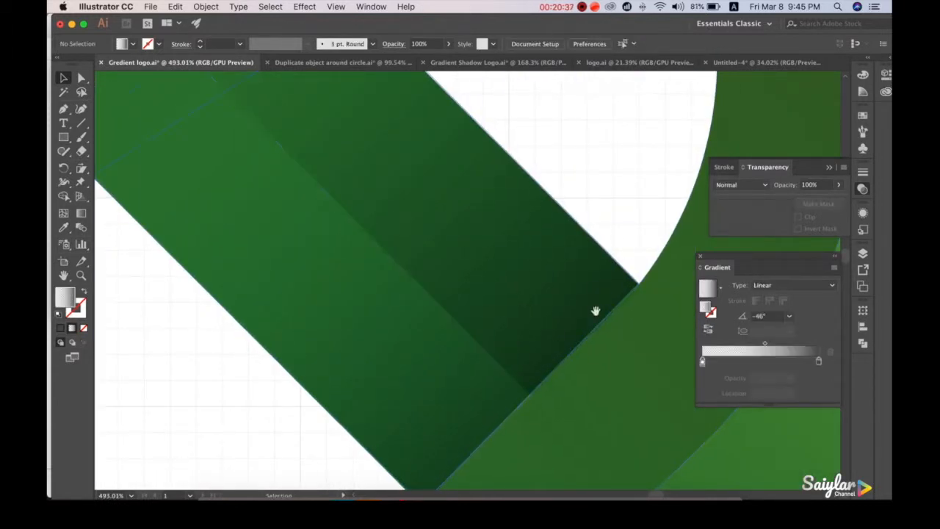
key("a")
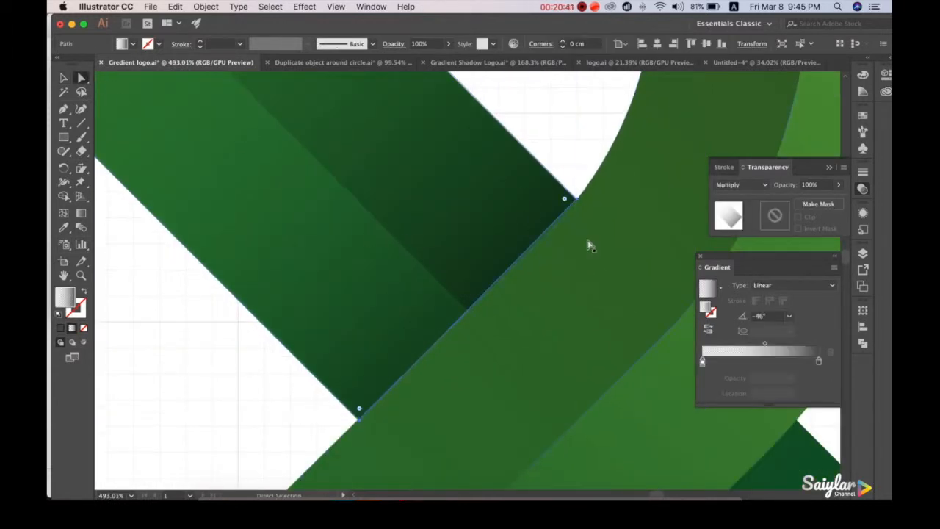
scroll(572, 169, "up", 3)
left_click(569, 161)
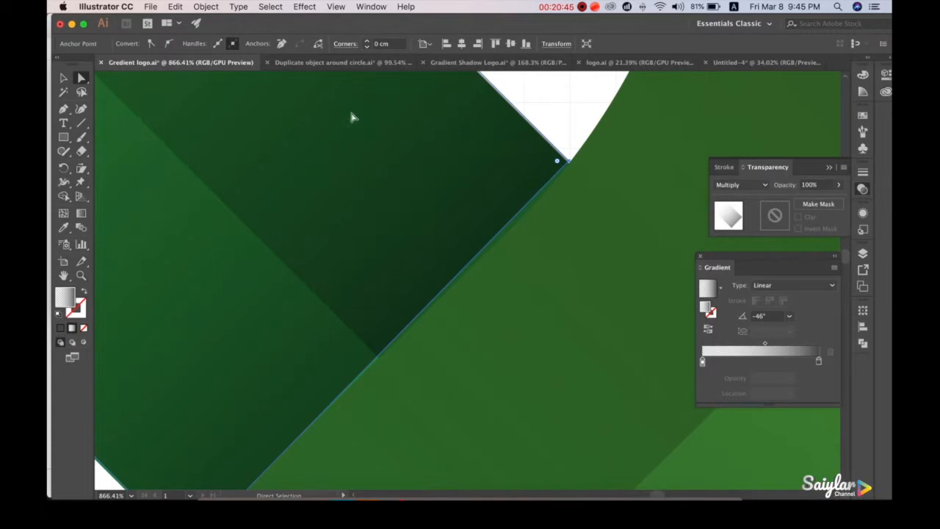
Step: Convert that corner anchor to smooth and adjust its handles so the shadow's dark edge follows the crossing band, then deselect it
left_click(169, 48)
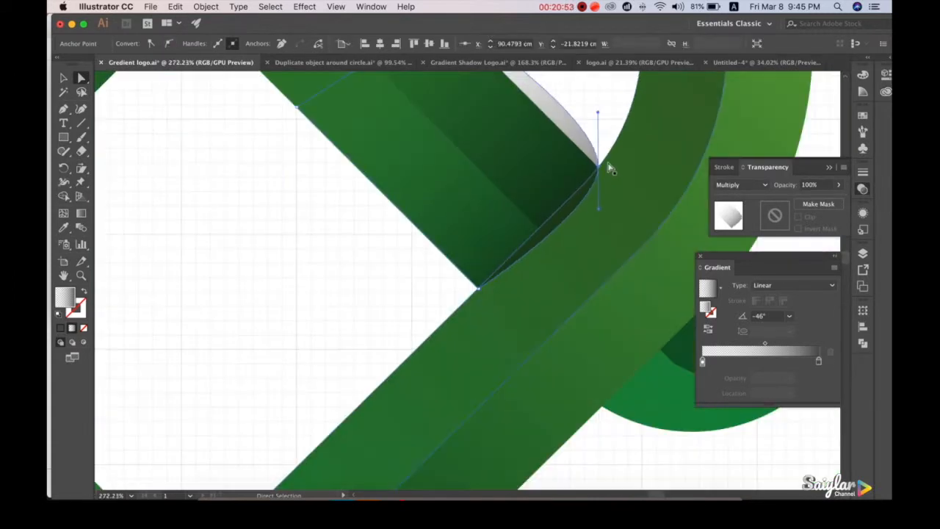
right_click(525, 115)
left_click(599, 115)
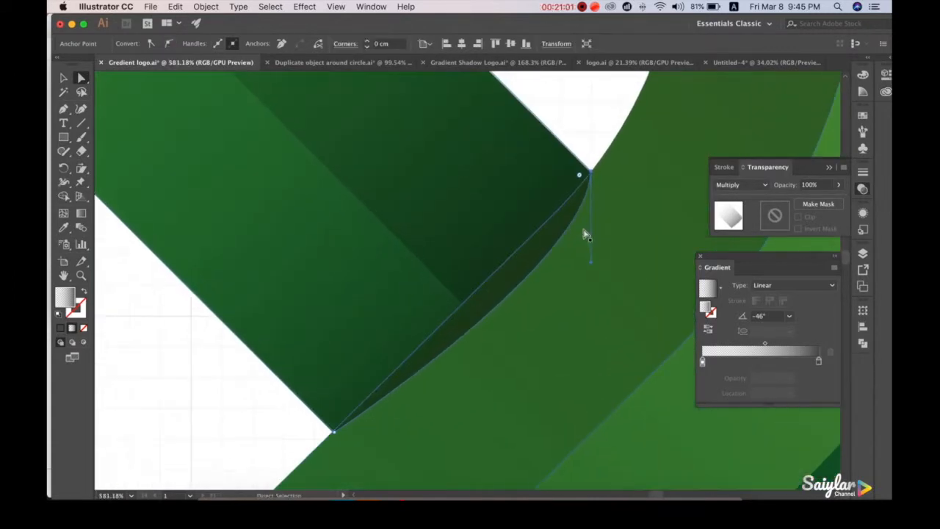
left_click_drag(584, 231, 557, 222)
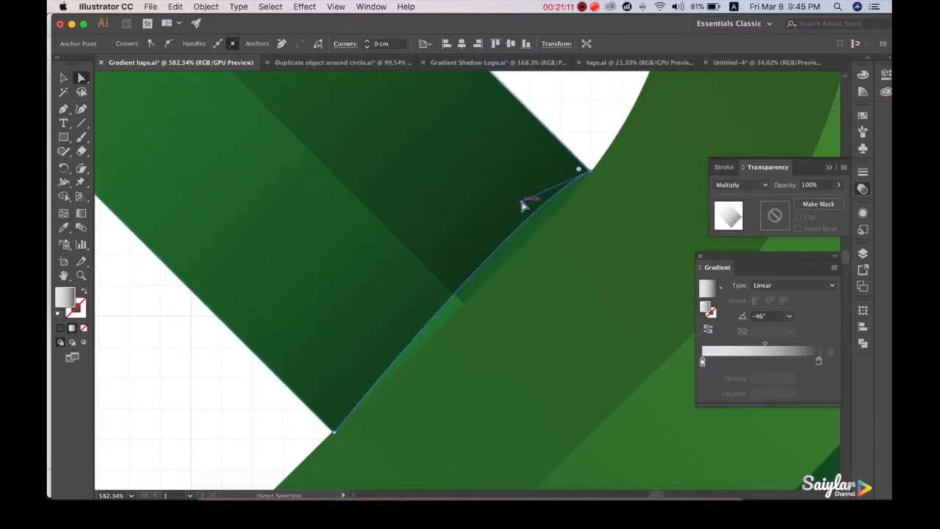
left_click_drag(525, 203, 532, 251)
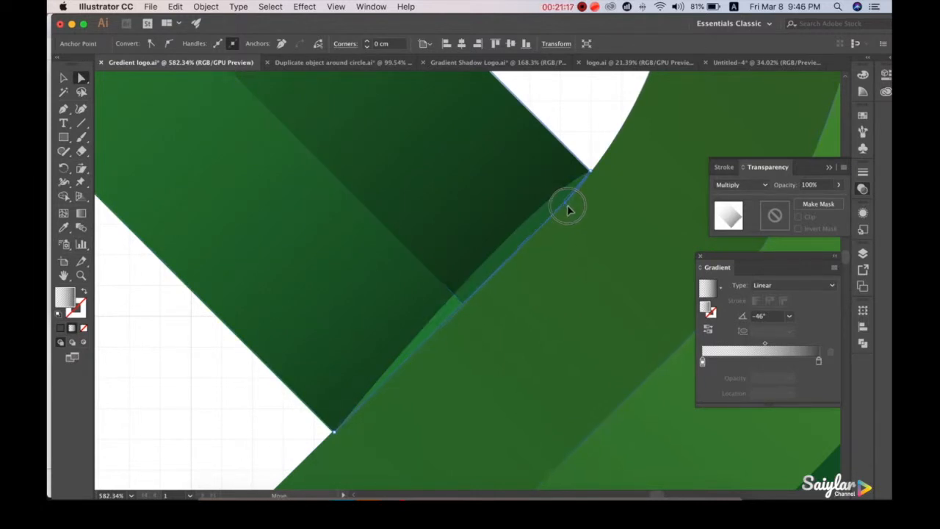
left_click(199, 199)
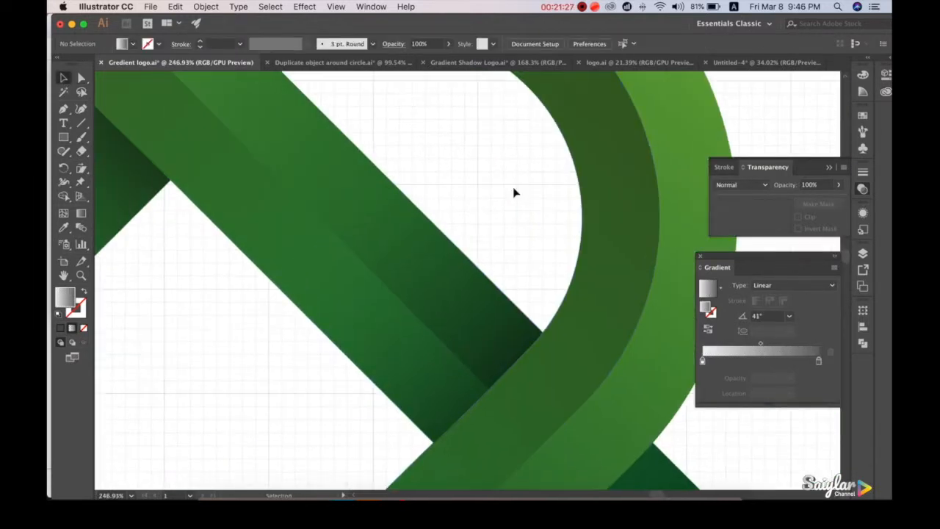
Step: Duplicate the right band's shadow to the heart's top crossing, rotate it 90° clockwise and fit its dark edge against the overlapping band
key("super+minus")
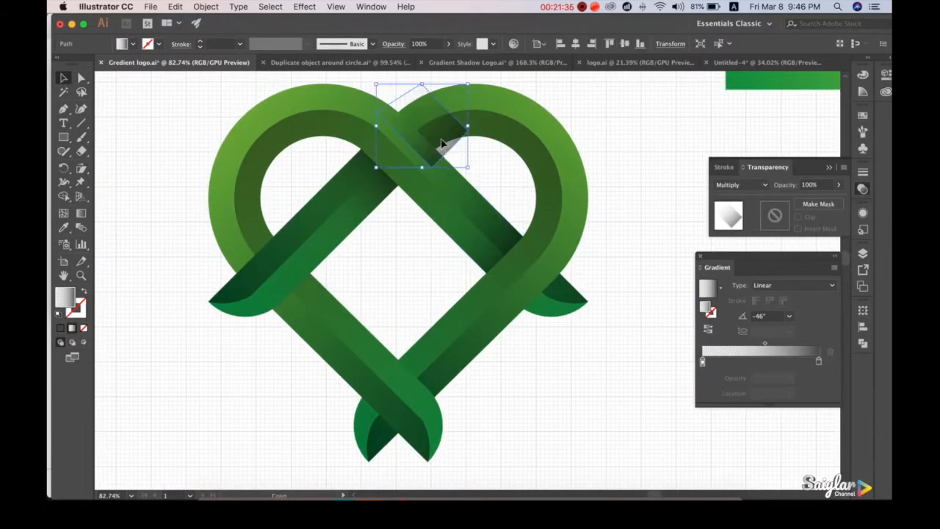
mouse_move(445, 144)
left_mouse_down()
mouse_move(451, 168)
mouse_move(399, 157)
mouse_move(471, 172)
mouse_move(430, 137)
mouse_move(437, 130)
left_mouse_up()
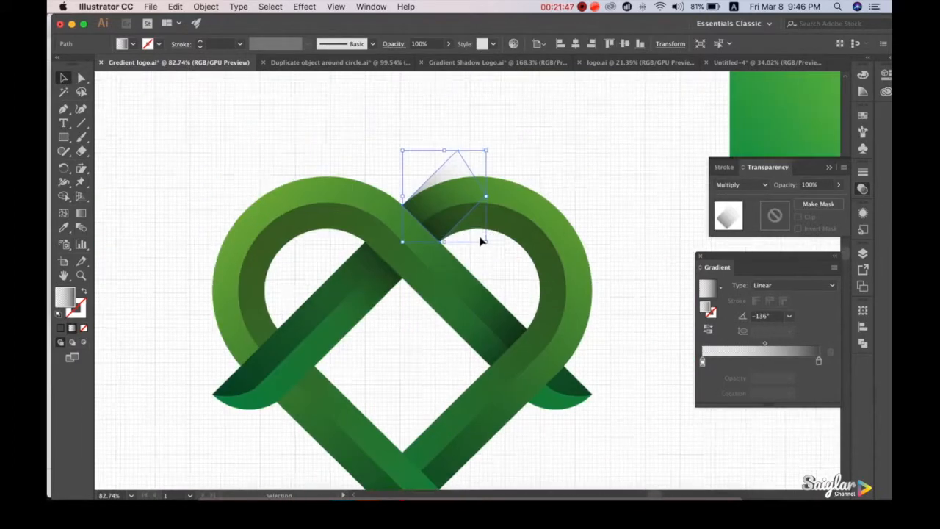
scroll(482, 239, "up", 5)
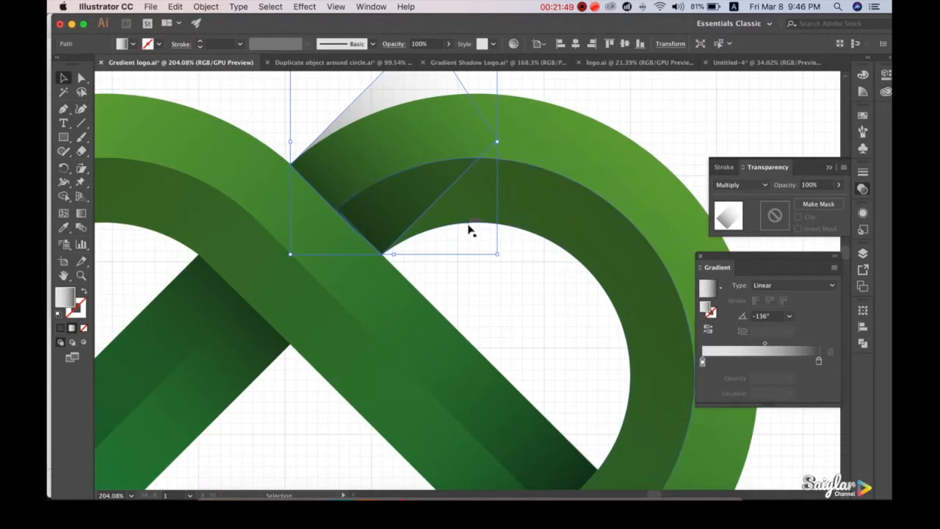
scroll(471, 231, "up", 3)
left_click_drag(414, 203, 404, 199)
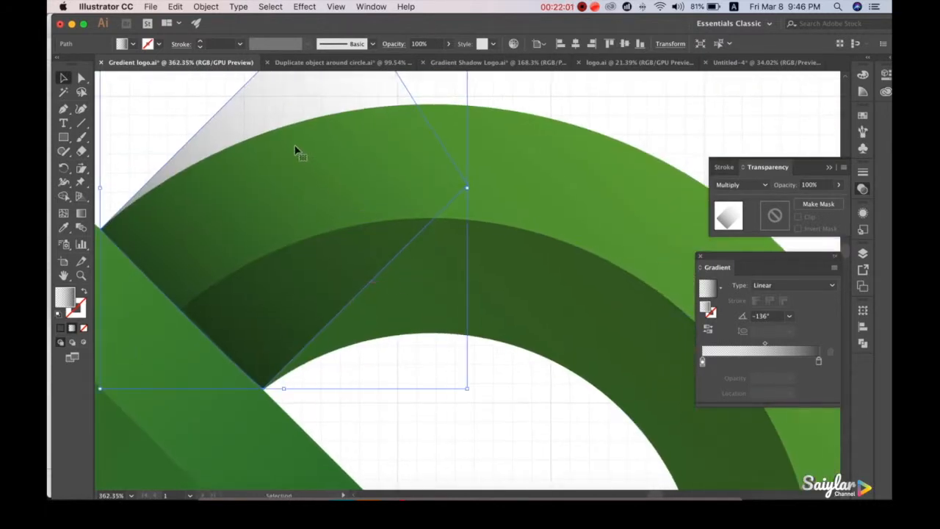
Step: Move the top shadow's lower fading-end anchor onto the right loop's inner arc and bend its handle to follow that arc
left_click(81, 78)
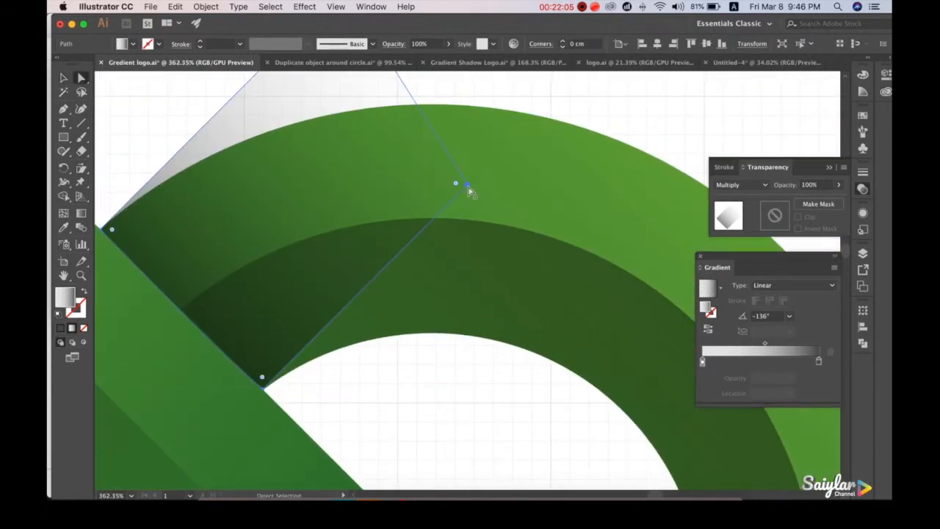
left_click(466, 189)
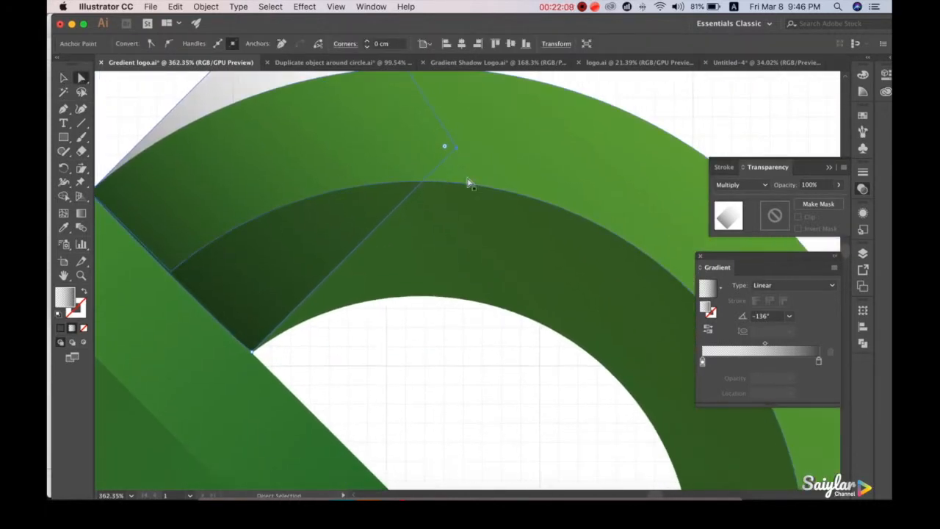
left_click_drag(470, 184, 482, 294)
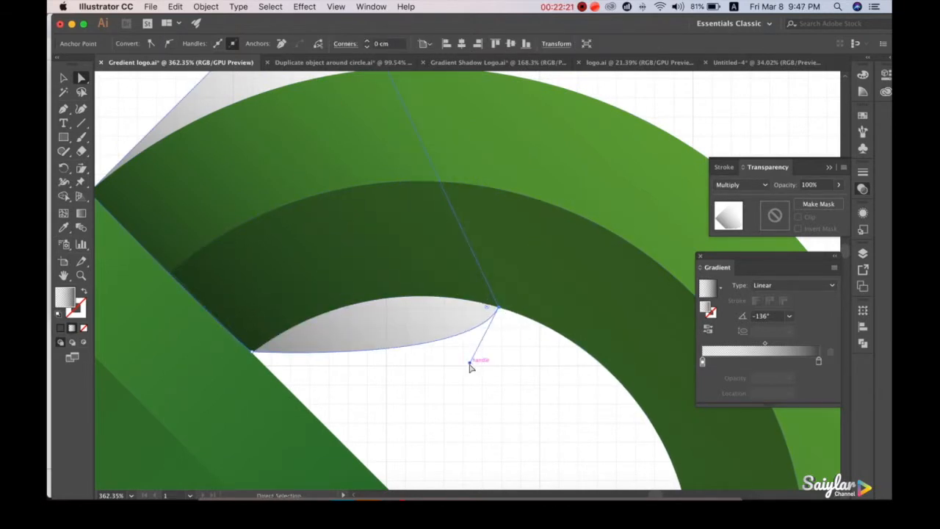
left_click_drag(470, 363, 357, 263)
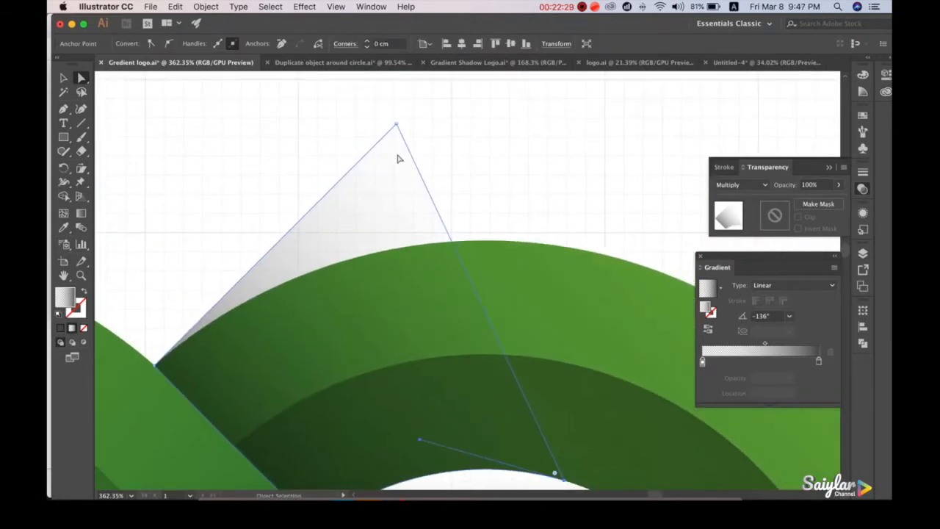
Step: Move the top shadow's upper anchor onto the right loop's outer arc, curve its handle along that arc and deselect the shape
left_click_drag(399, 157, 471, 219)
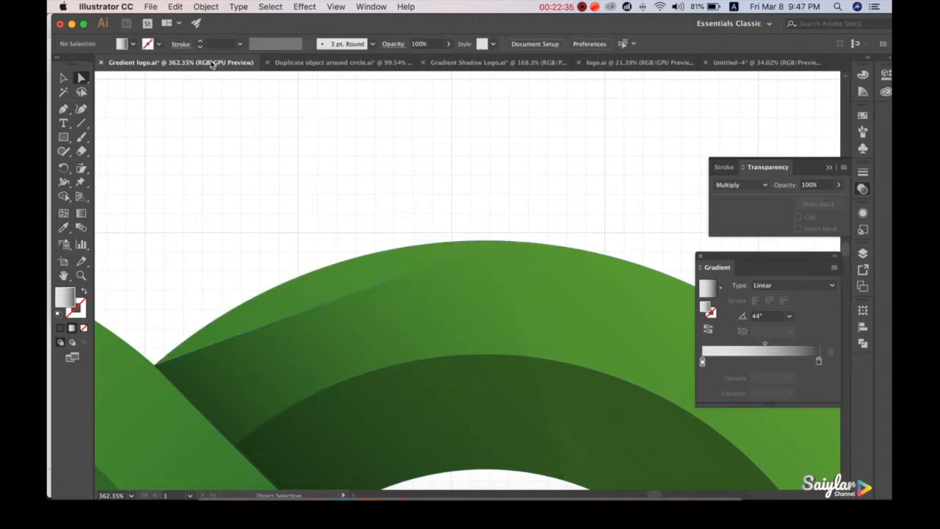
left_click_drag(499, 241, 501, 248)
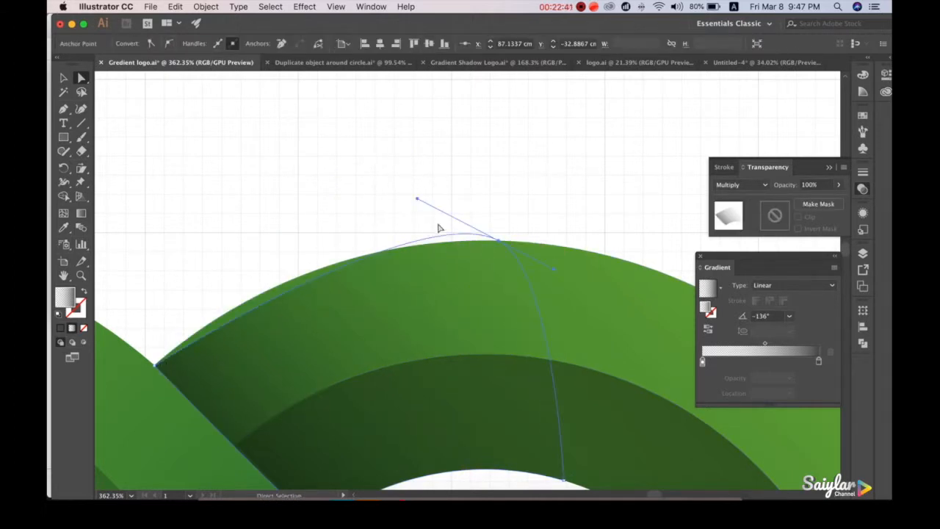
left_click_drag(431, 199, 284, 239)
key("v")
left_click(471, 186)
Step: Try to redirect the top shadow's gradient from the right loop towards the crossing with the Gradient tool
right_click(540, 318)
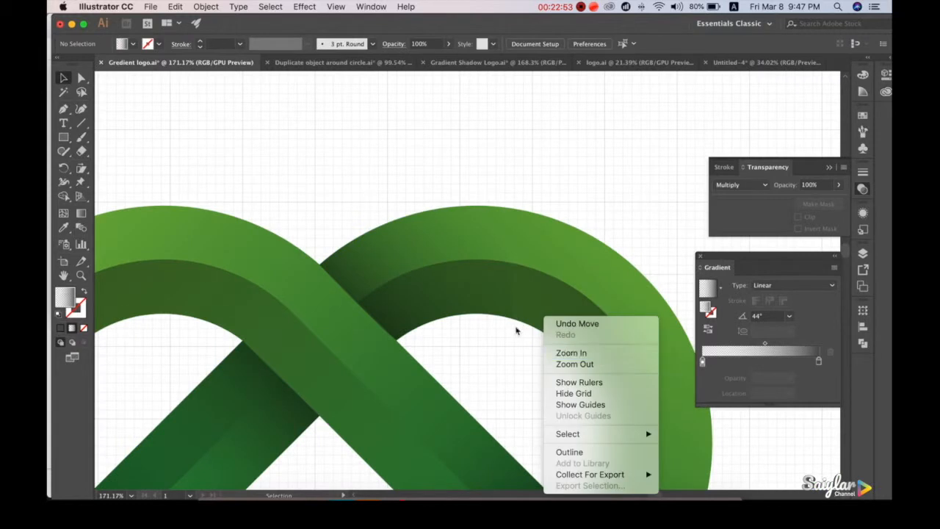
key("Escape")
left_click(521, 384)
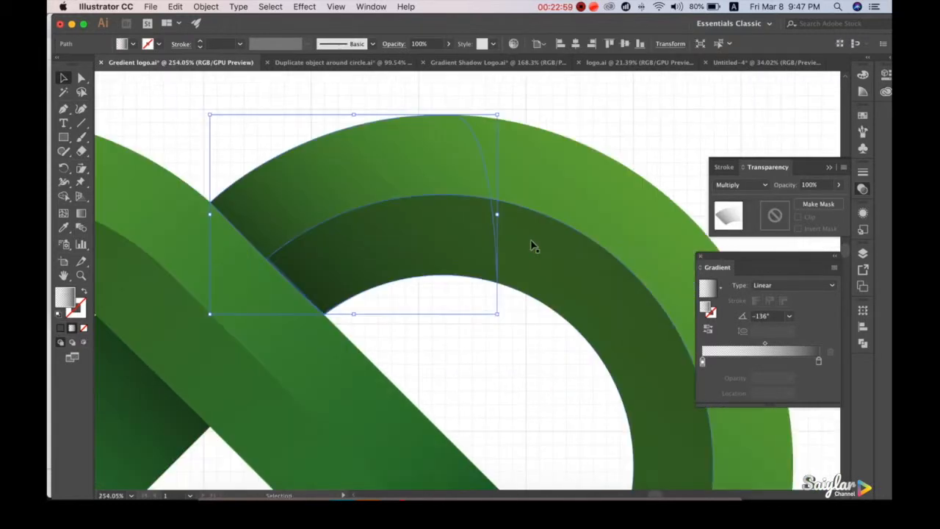
key("super+shift+a")
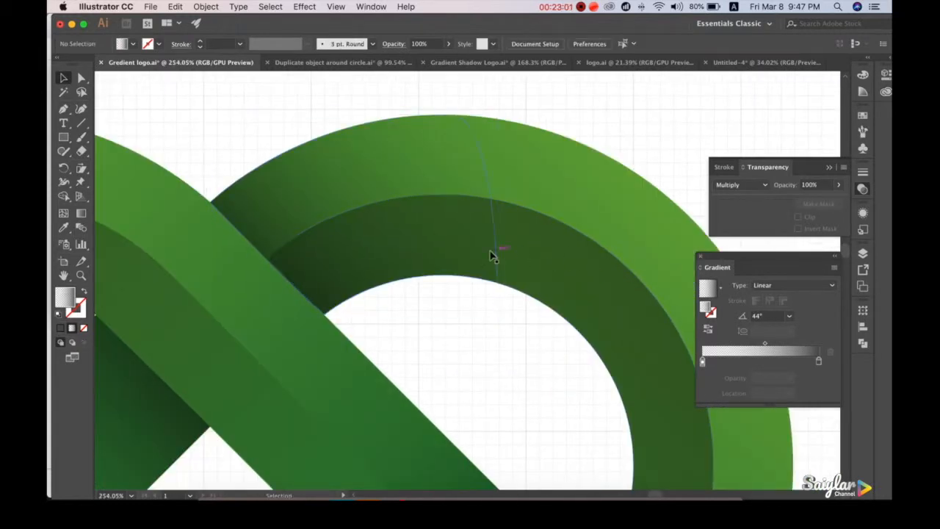
left_click(81, 213)
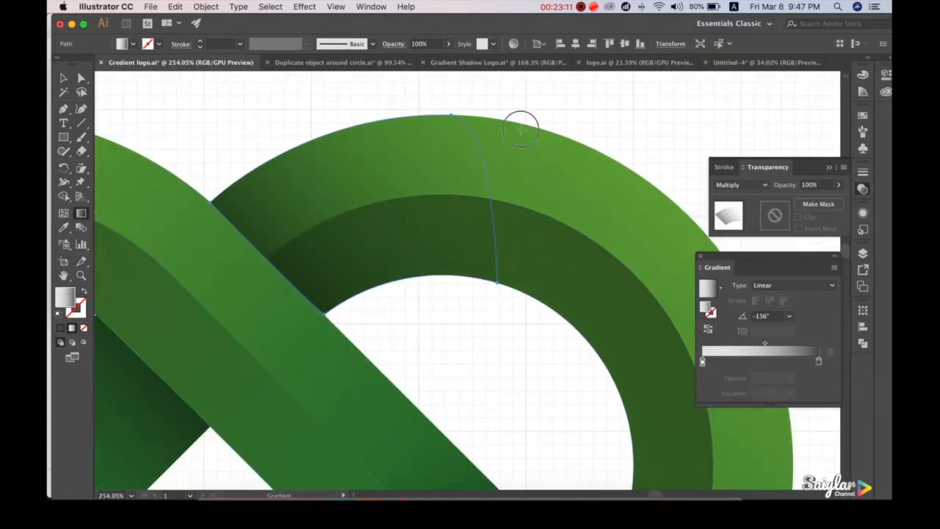
left_click_drag(529, 155, 205, 340)
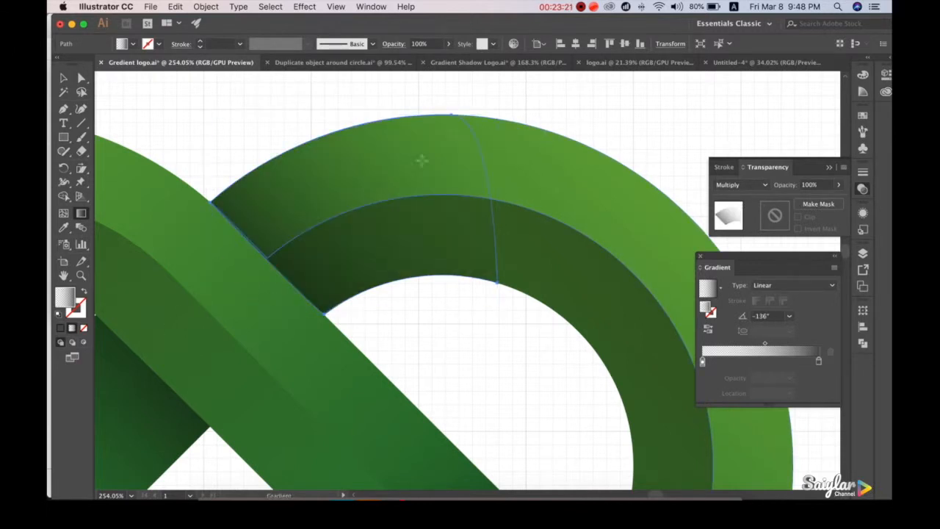
Step: Try to reshape the top shadow's fading edge by extending its upper anchor's handle along the outer arc
key("a")
left_click(498, 282)
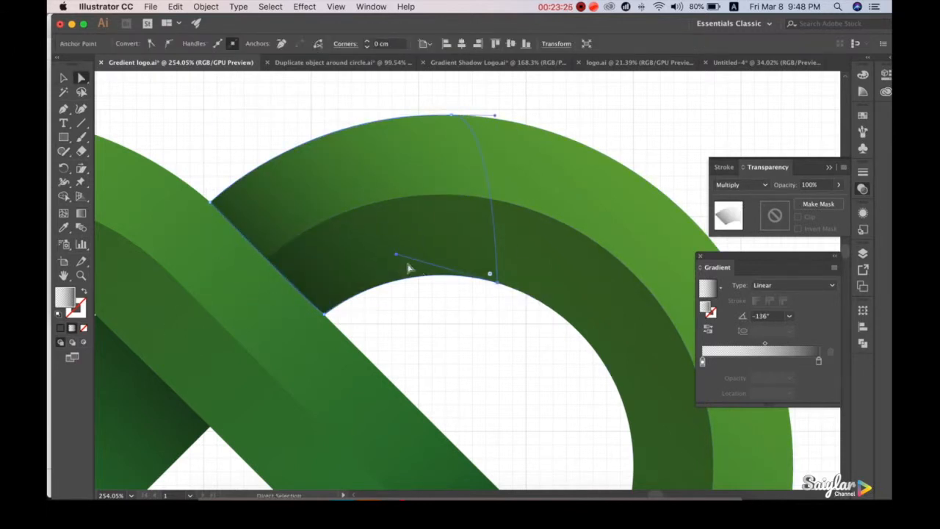
left_click_drag(497, 116, 602, 122)
key("super+shift+a")
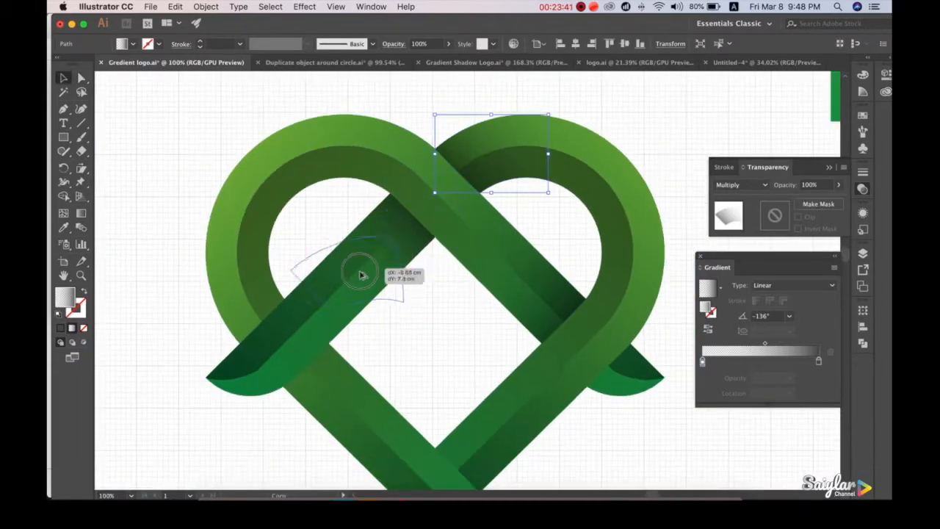
Step: Duplicate the top shadow onto the left loop, rotate it 90° counter-clockwise and fit its dark edge against the left diagonal band
left_click_drag(382, 357, 323, 283)
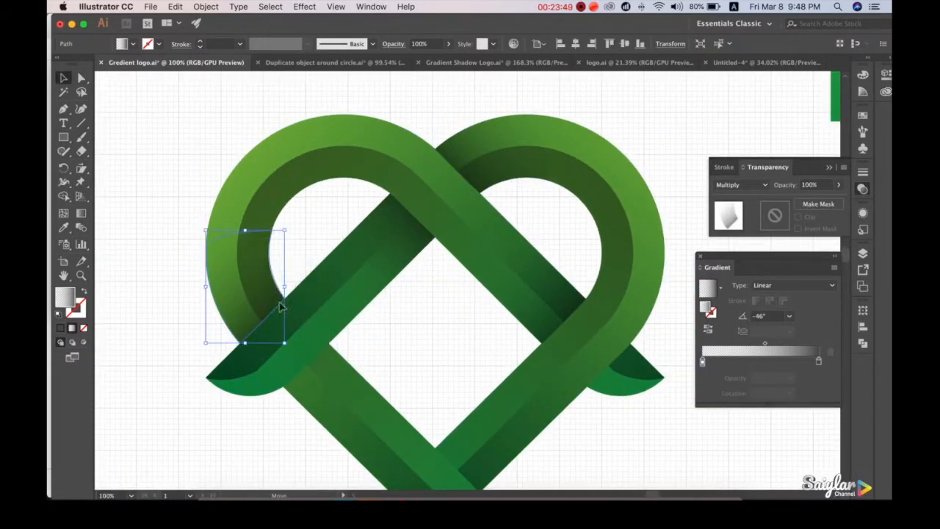
key("super+shift+a")
left_click(246, 292)
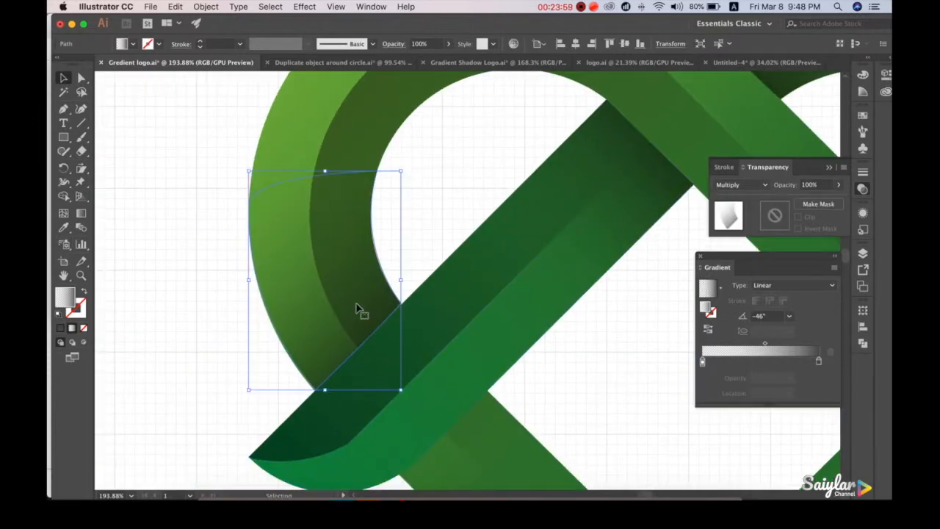
left_click_drag(346, 320, 346, 326)
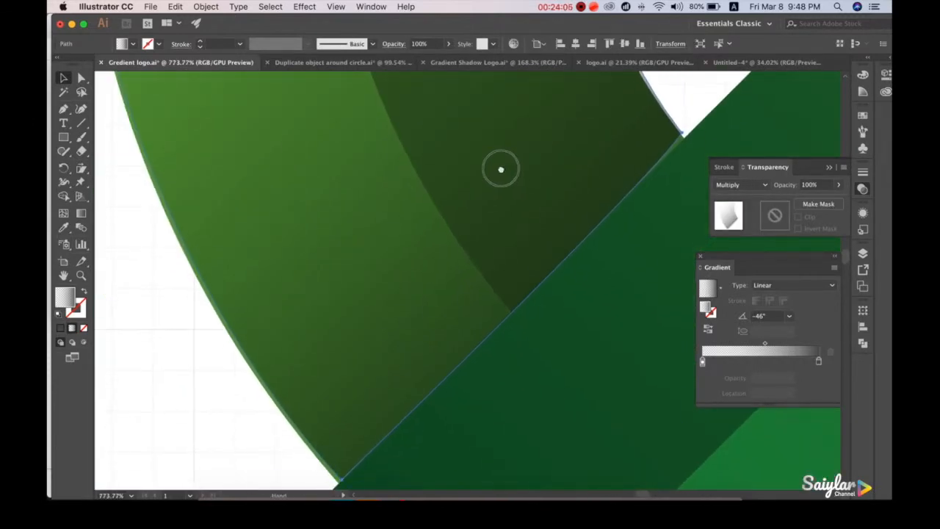
Step: Adjust the left shadow's dark-end corner anchors and handle so its edge lies exactly along the crossing diagonal band
left_click_drag(499, 166, 428, 316)
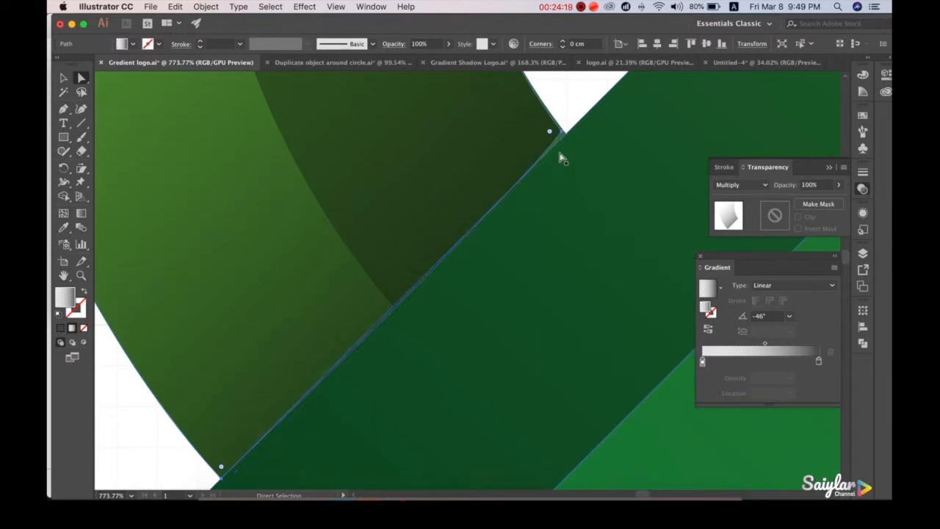
left_click_drag(560, 154, 565, 135)
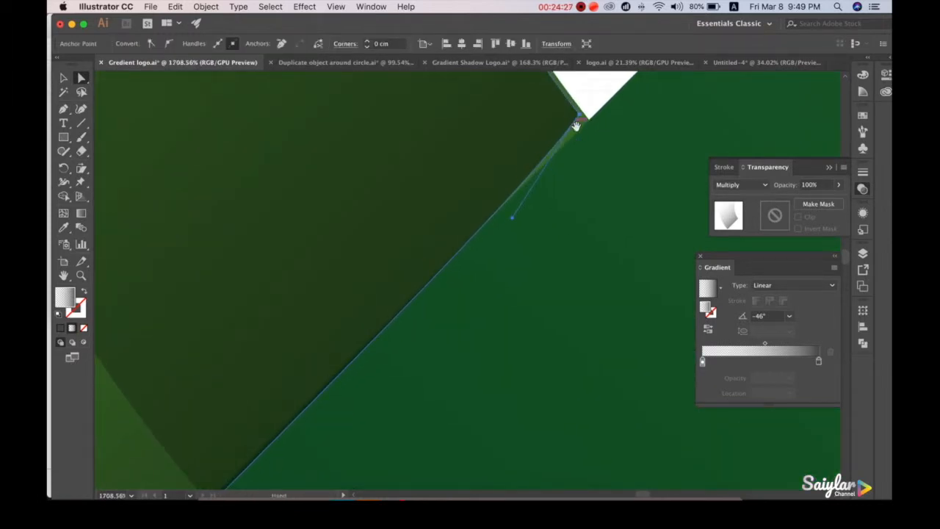
left_click_drag(539, 188, 539, 188)
left_click_drag(475, 292, 437, 300)
left_click_drag(409, 247, 541, 137)
Step: Extend the handle of the left loop shadow's upper inner anchor so its edge follows the loop's inner arc
scroll(493, 224, "down", 5)
left_click_drag(486, 169, 500, 457)
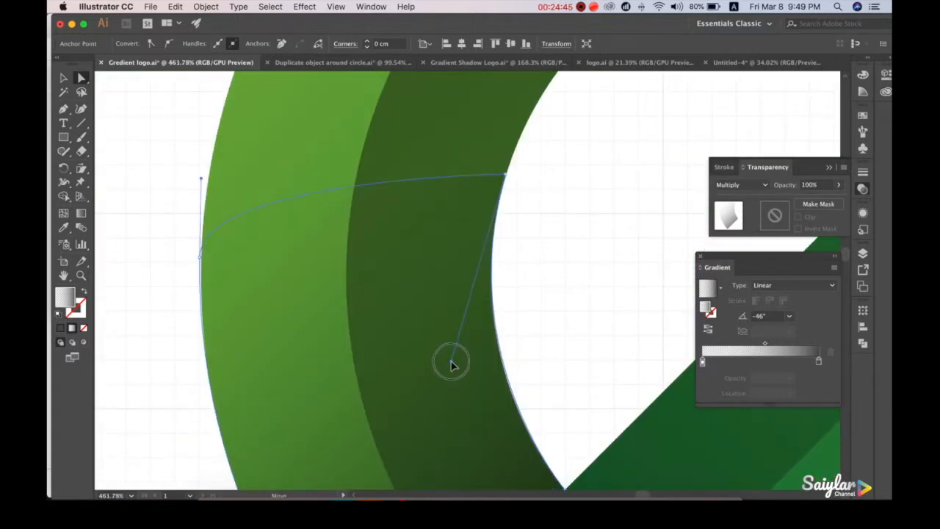
left_click(593, 319)
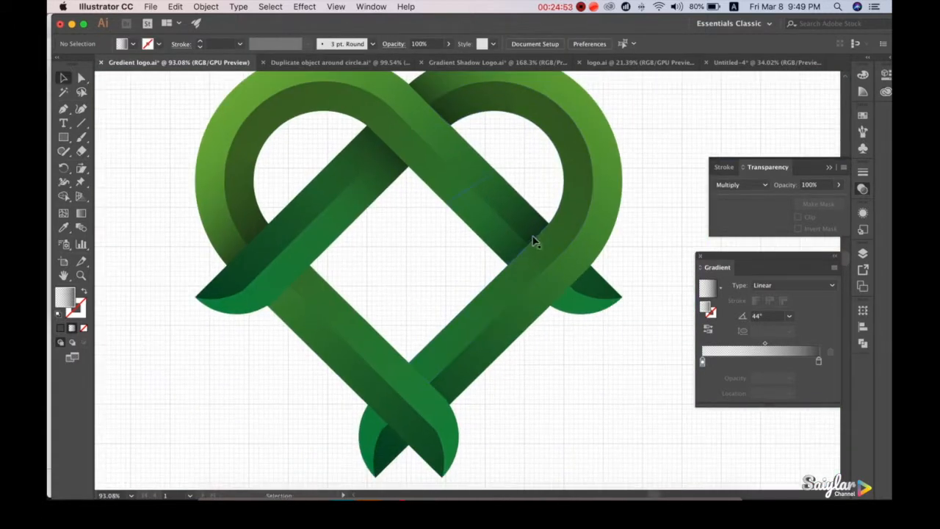
Step: Duplicate the right crossing's shadow onto the lower-left band, rotated 180° with its dark edge against the left diagonal band
left_click(514, 227)
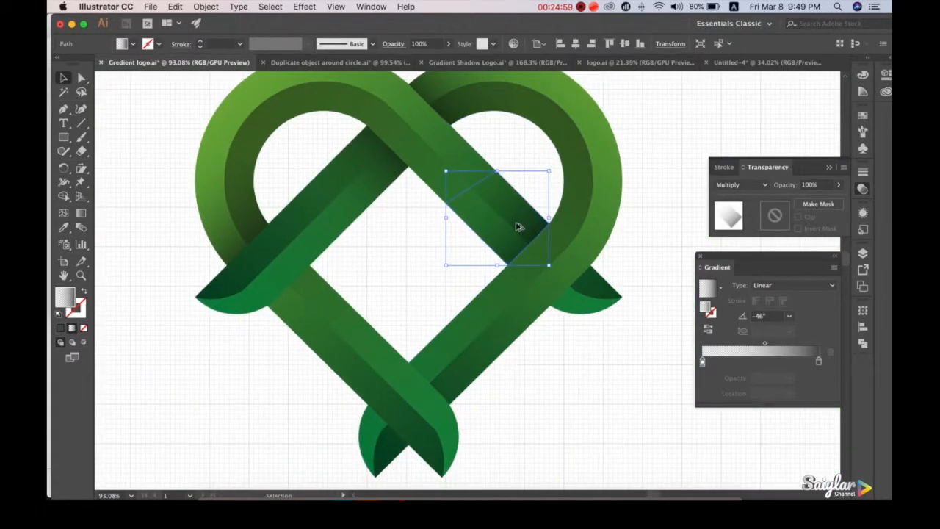
left_click_drag(516, 225, 374, 306)
left_click_drag(410, 250, 337, 321)
left_click_drag(351, 286, 311, 300)
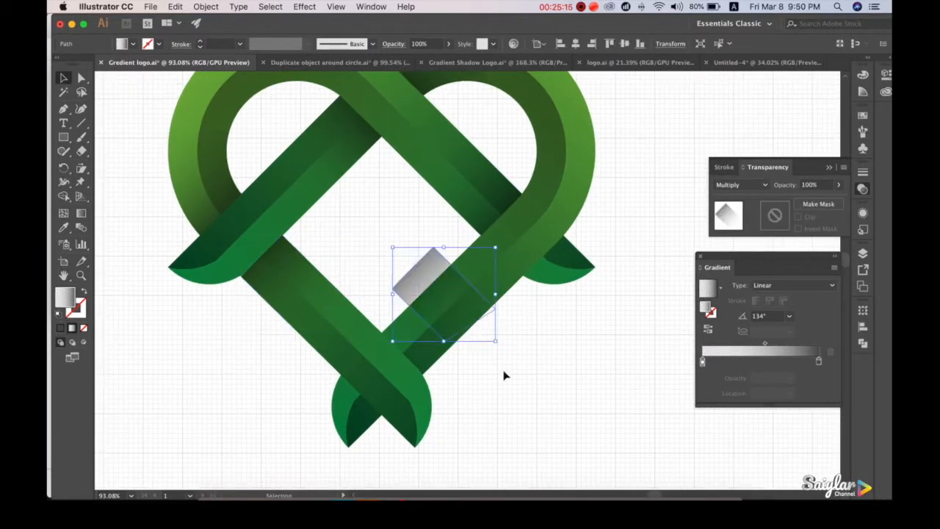
Step: Rotate a shadow copy 90° counter-clockwise on the lower-right band and fit its corner anchors to the band at the bottom crossing
left_click_drag(495, 341, 419, 332)
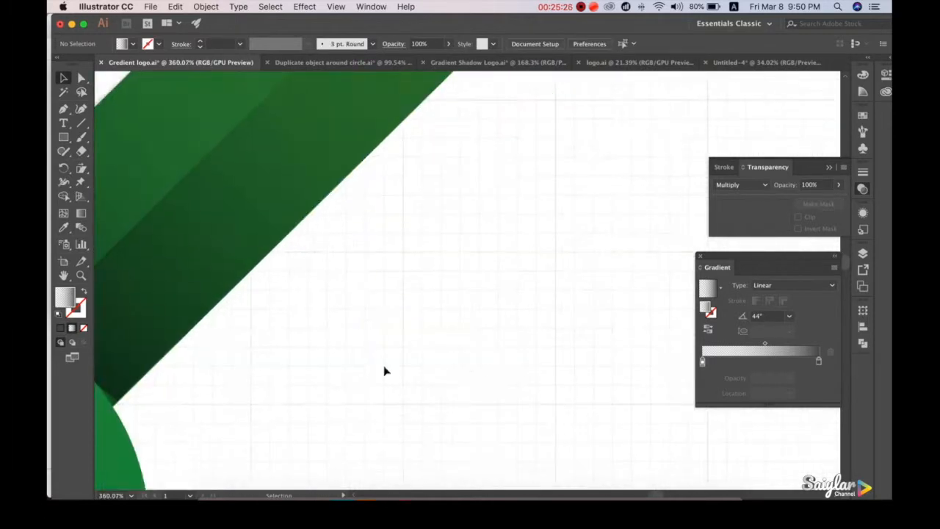
key("a")
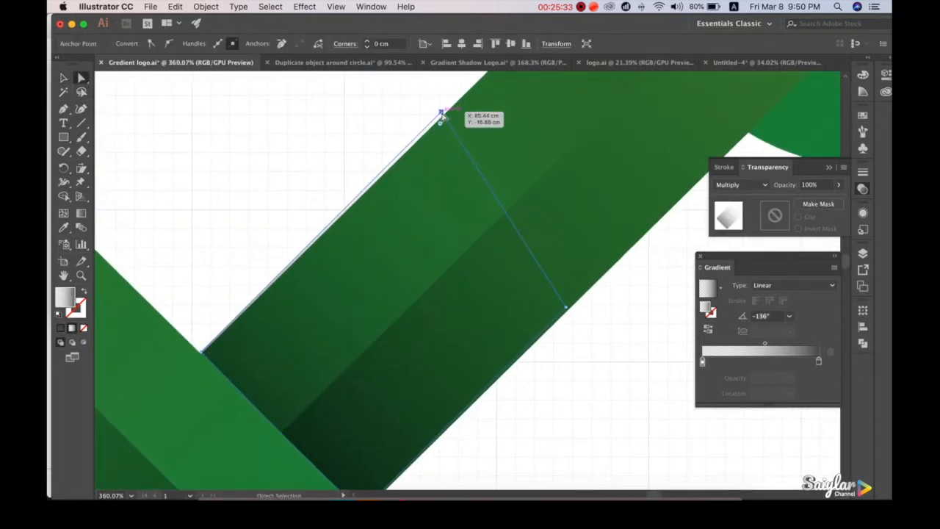
scroll(440, 107, "up", 3)
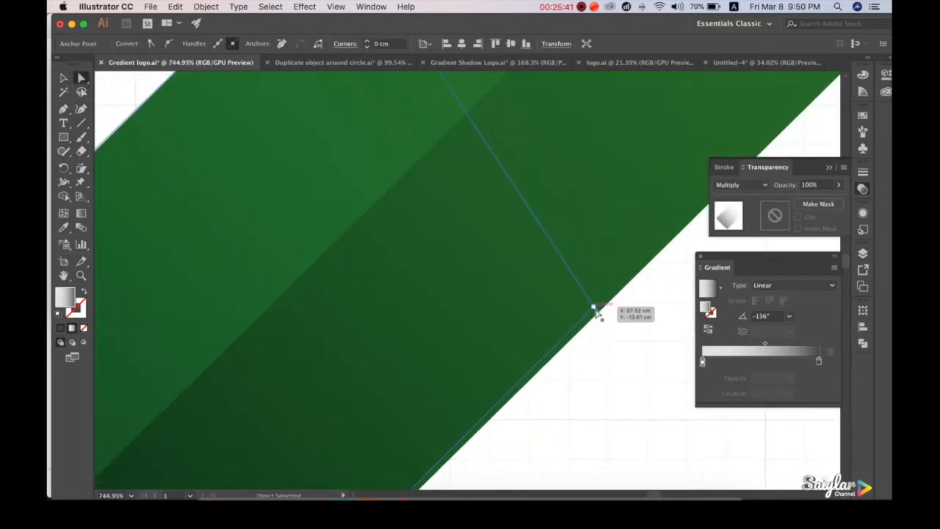
left_click_drag(596, 309, 581, 315)
left_click(645, 359)
scroll(636, 358, "down", 3)
Step: Duplicate the lower-right shadow onto the right tail, rotate it 90° clockwise and place its dark edge against the crossing band
left_click_drag(637, 358, 443, 268)
left_click_drag(433, 409, 588, 256)
left_click(385, 306)
key("v")
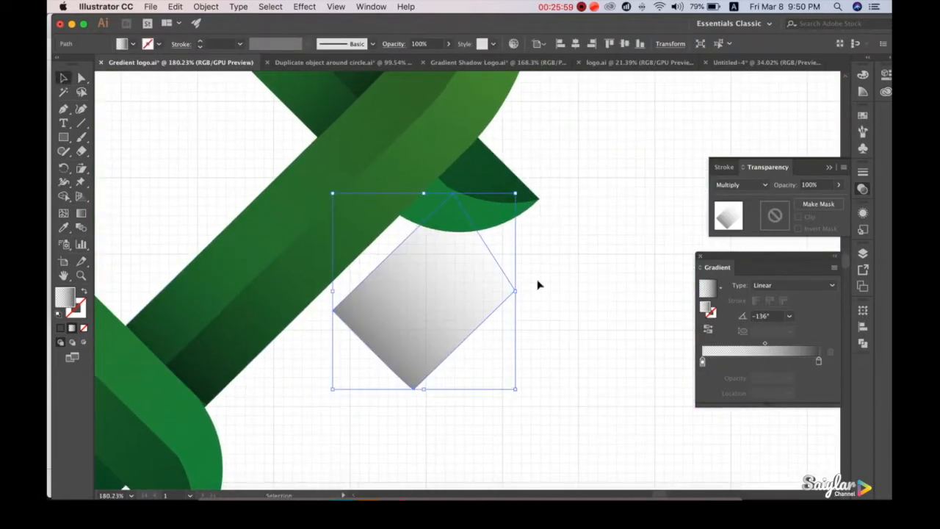
left_click_drag(537, 284, 495, 252)
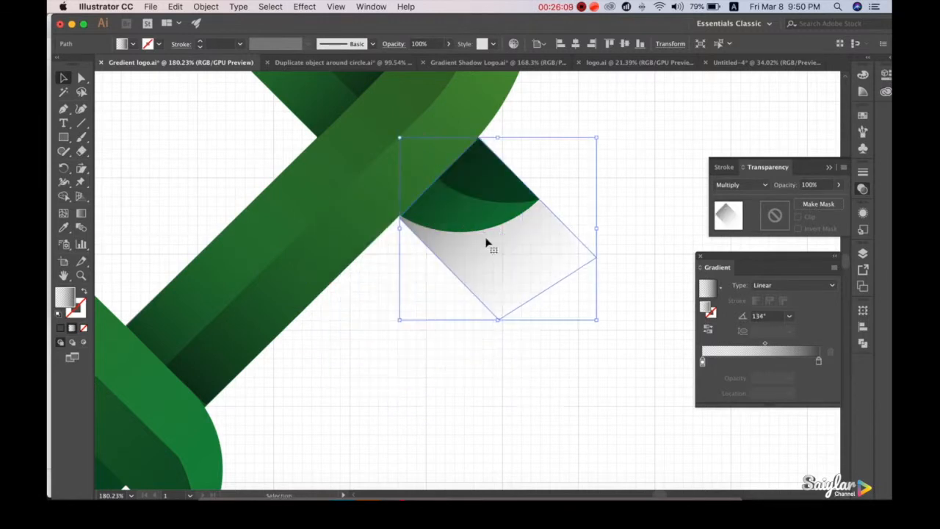
Step: Adjust the right tail shadow's dark-end corner anchors and handles so its edge lies exactly along the crossing band
scroll(585, 339, "up", 3)
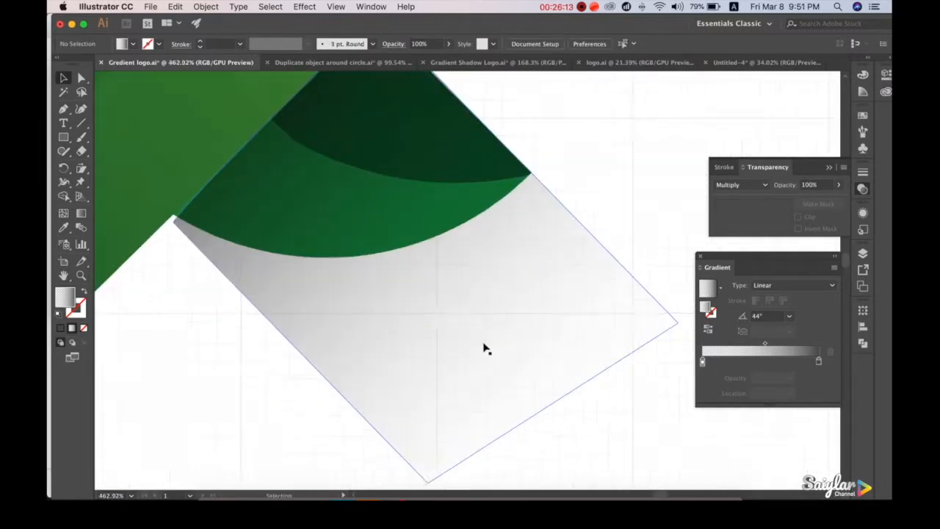
scroll(485, 346, "up", 3)
left_click(435, 117)
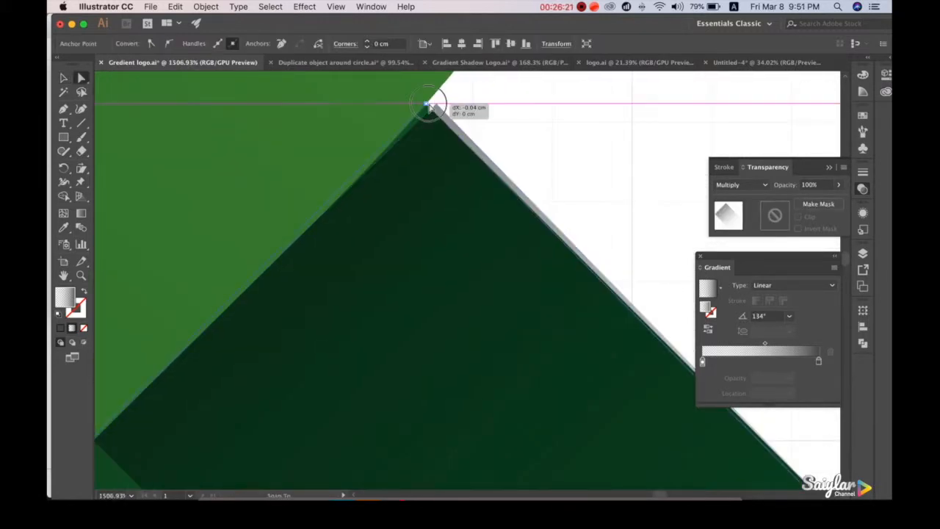
scroll(424, 191, "up", 5)
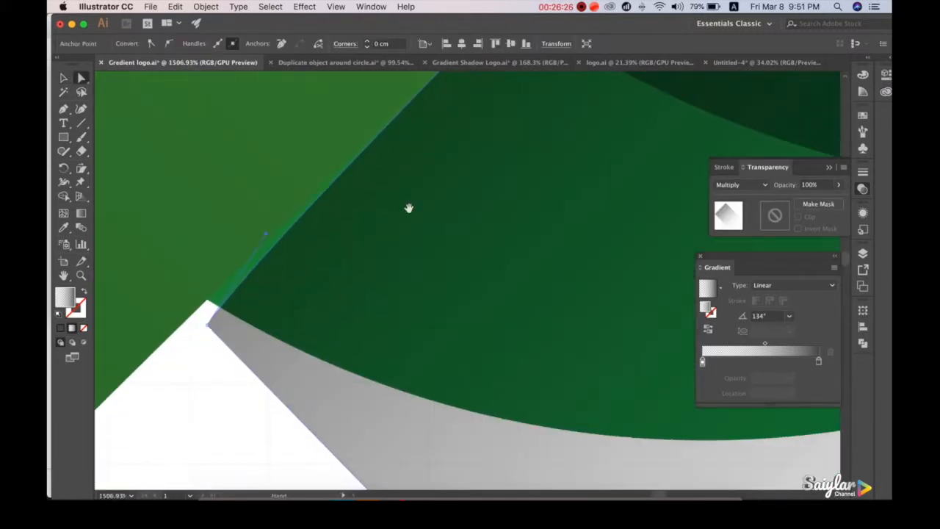
left_click_drag(209, 307, 209, 304)
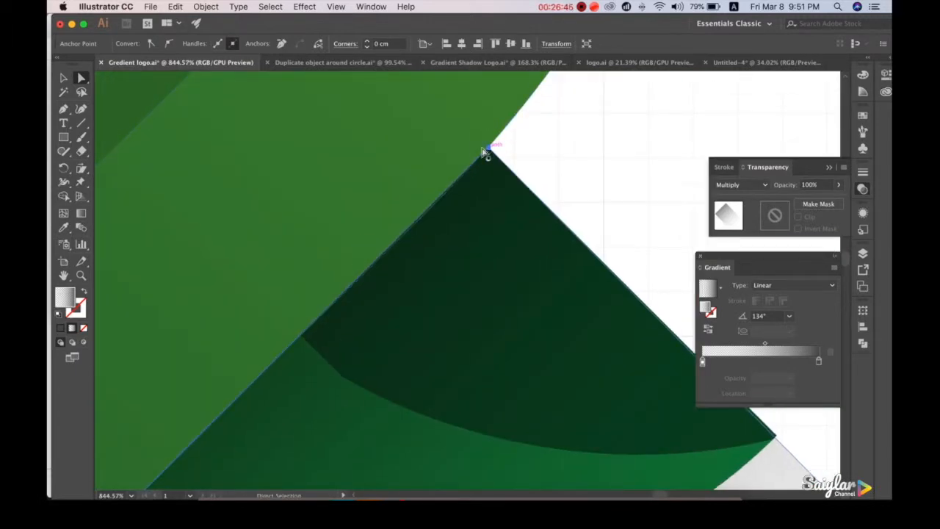
mouse_move(485, 153)
left_mouse_down()
mouse_move(686, 147)
mouse_move(490, 154)
left_mouse_up()
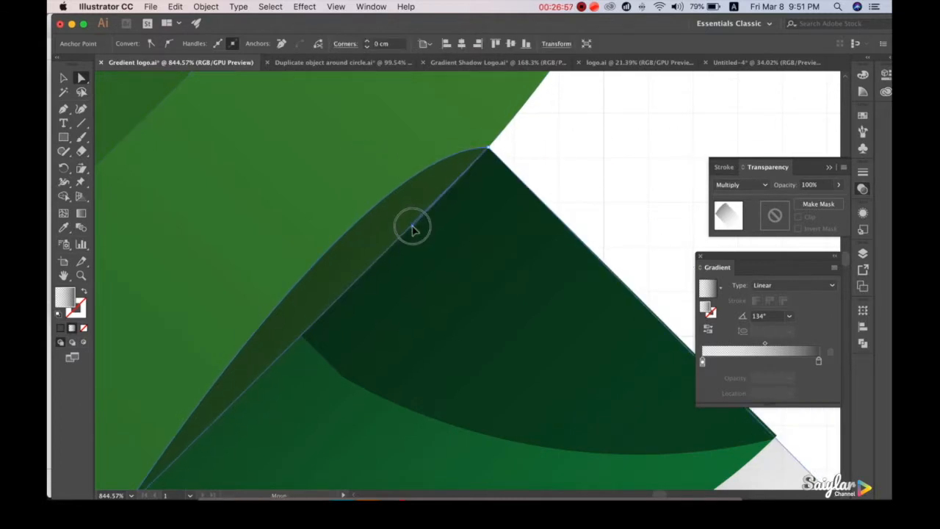
left_click_drag(413, 227, 416, 228)
left_click_drag(416, 228, 417, 230)
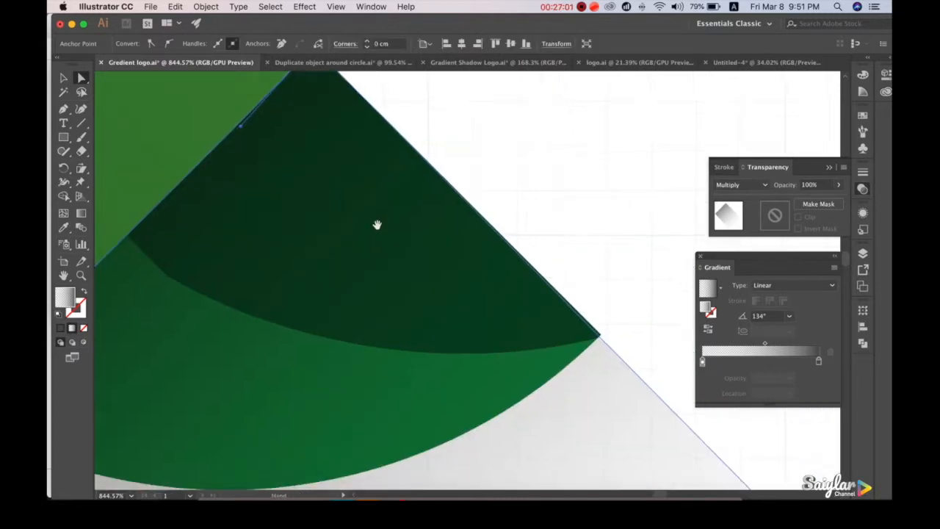
Step: Pull the right tail shadow's two fading-end anchors in to the tail's pointed tip and the lowest point of its curve
left_click_drag(361, 196, 202, 111)
left_click_drag(644, 458, 373, 184)
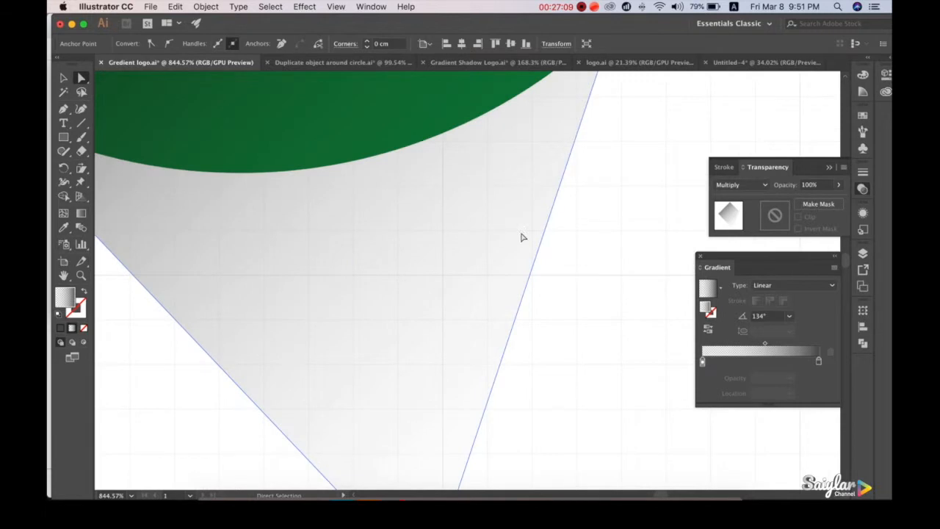
left_click_drag(490, 343, 478, 223)
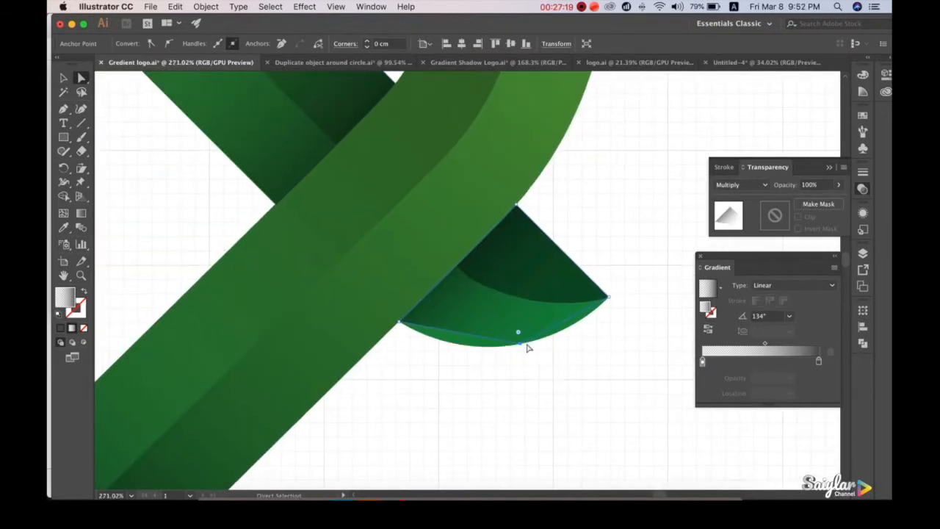
left_click_drag(524, 342, 486, 351)
left_click_drag(486, 351, 485, 351)
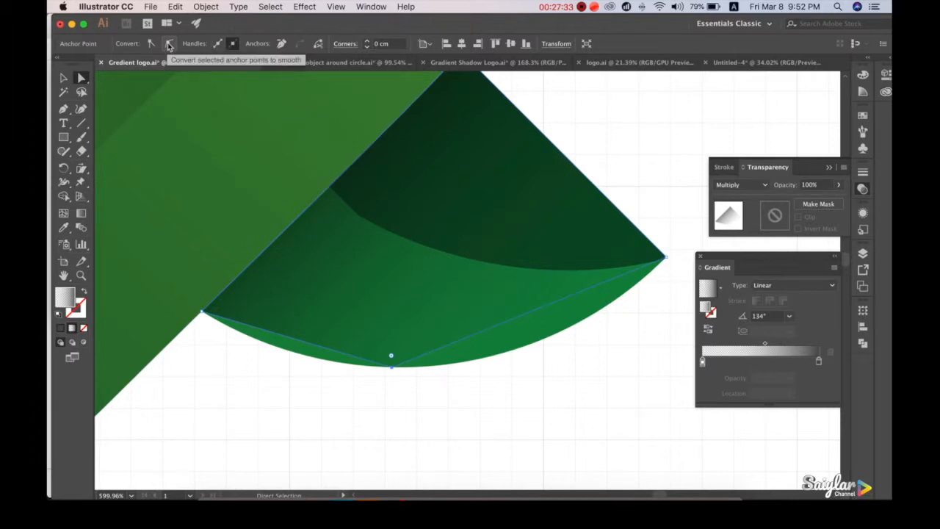
Step: Convert the right tail shadow's lowest anchor to smooth and extend both handles to follow the tail's curved edge
left_click(169, 45)
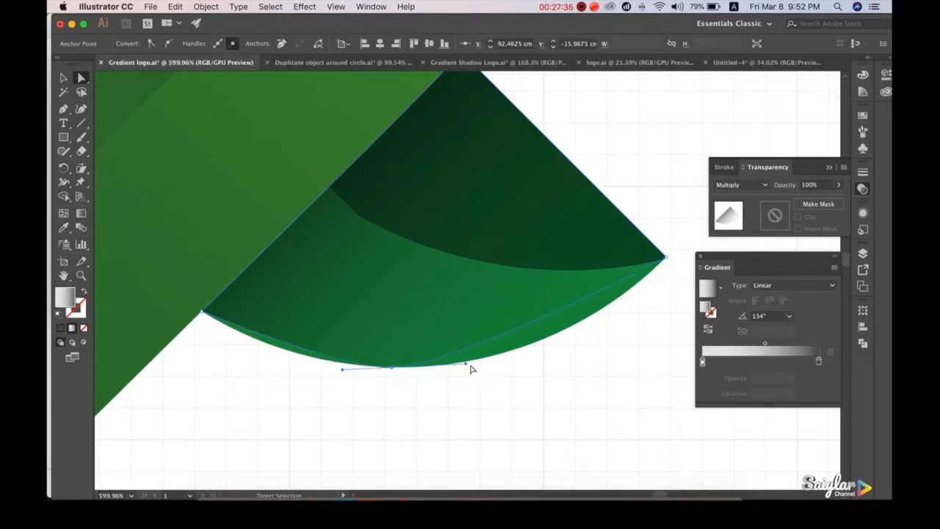
left_click_drag(472, 367, 549, 374)
left_click_drag(348, 374, 296, 369)
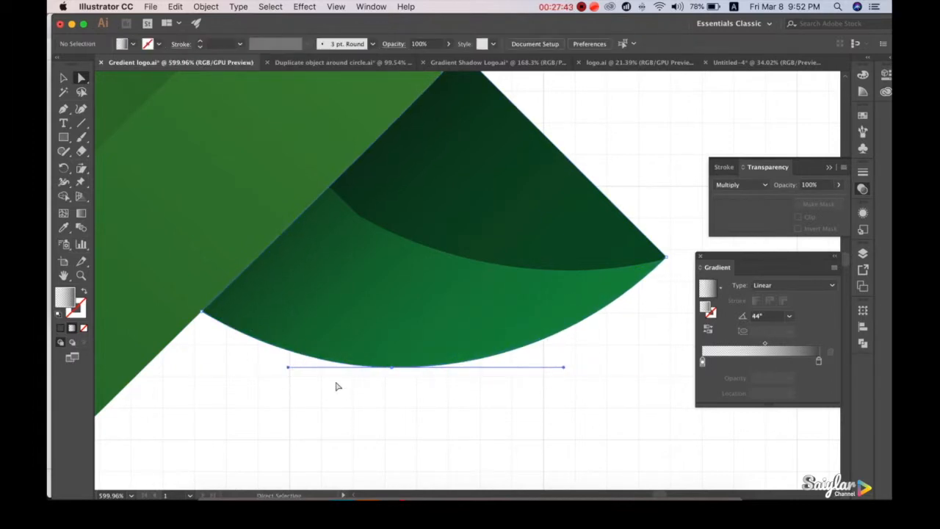
Step: Duplicate the right tail shadow onto the bottom-left tail, rotate it 90° clockwise and fit it against the crossing band
scroll(338, 386, "down", 5)
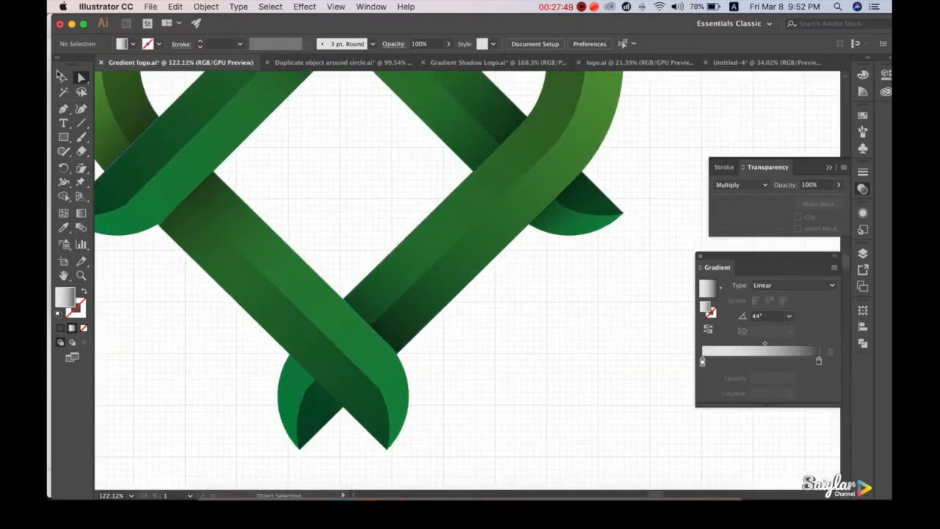
key("v")
left_click(593, 218)
left_click_drag(594, 218, 315, 414)
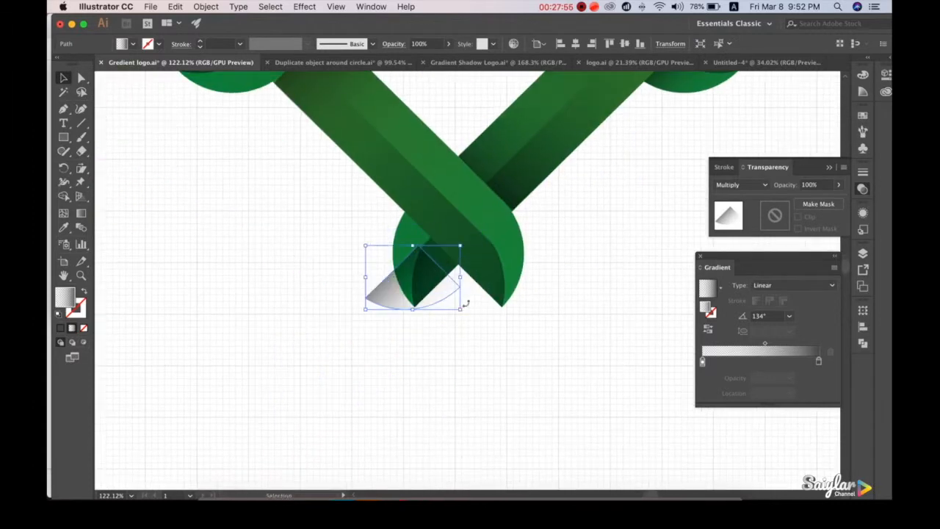
left_click_drag(466, 302, 458, 262)
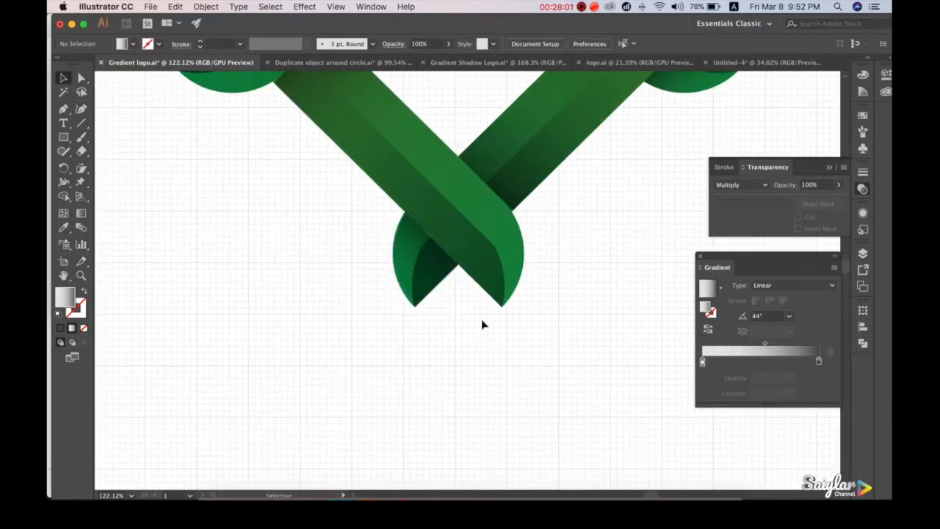
Step: Adjust the bottom-left tail shadow's tip and outer anchors and handles so its outline follows the tail's curved edge
scroll(483, 321, "up", 5)
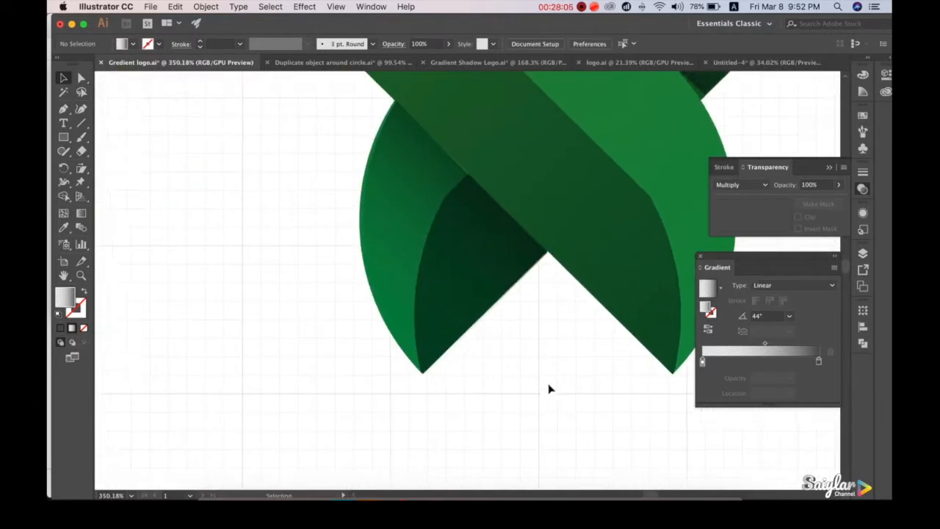
scroll(487, 327, "up", 3)
left_click(491, 267)
scroll(512, 273, "up", 3)
left_click(615, 394)
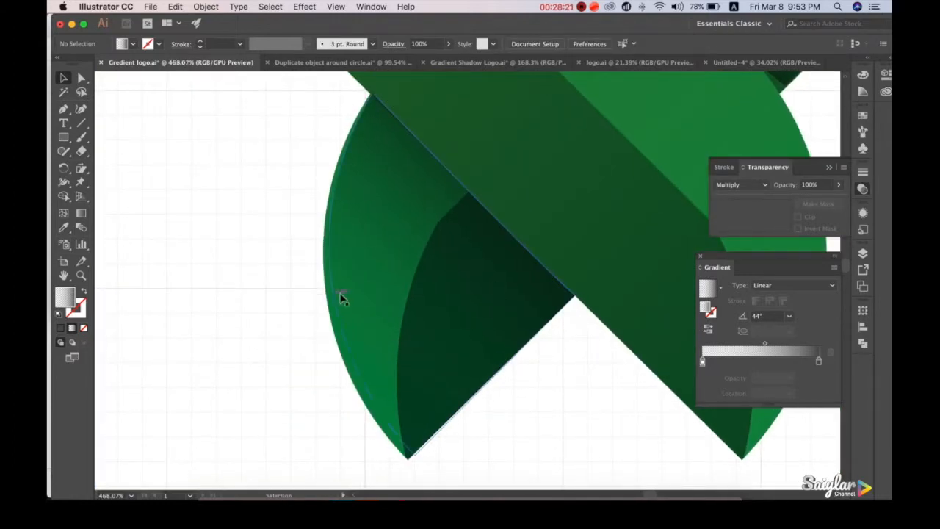
left_click(431, 252)
left_click(81, 78)
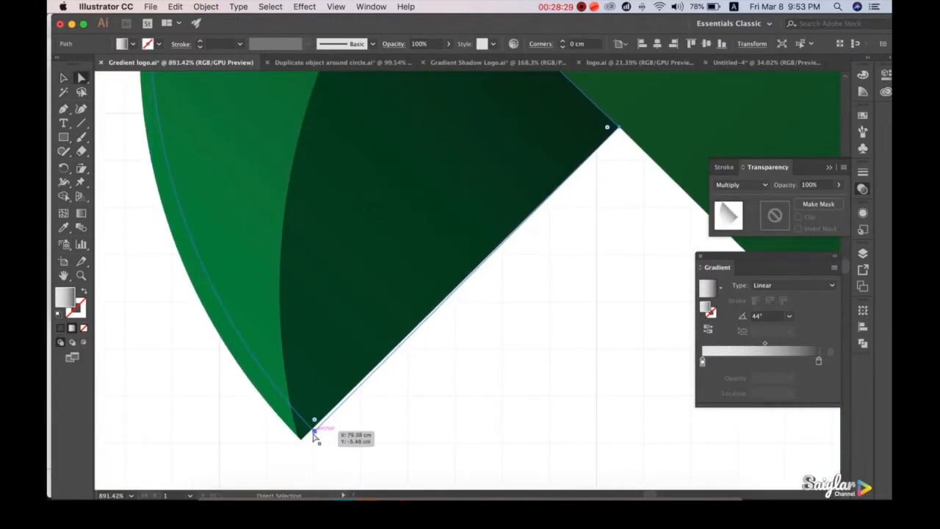
left_click(316, 437)
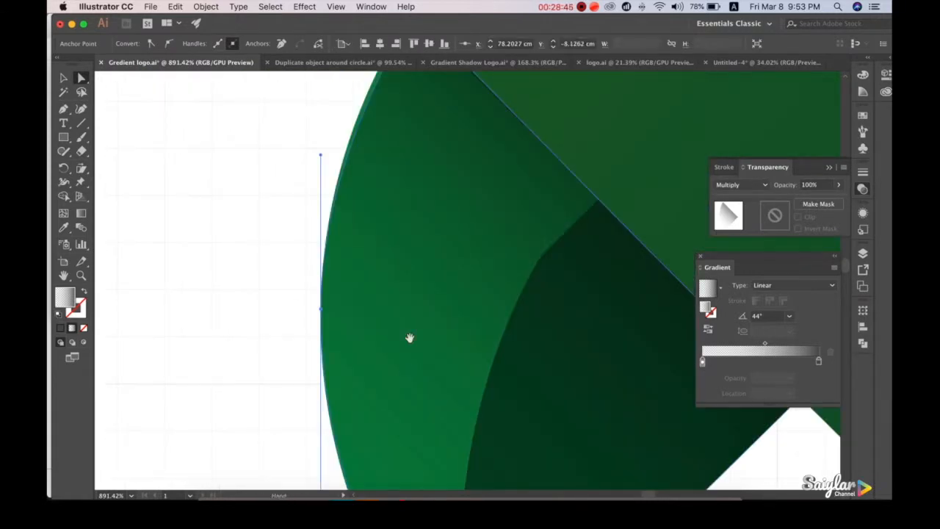
scroll(367, 242, "up", 5)
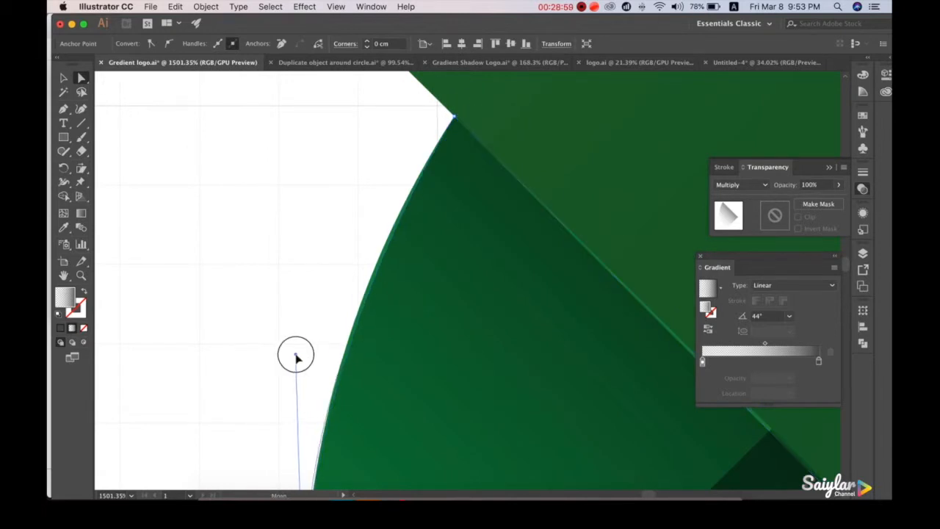
left_click_drag(297, 358, 301, 353)
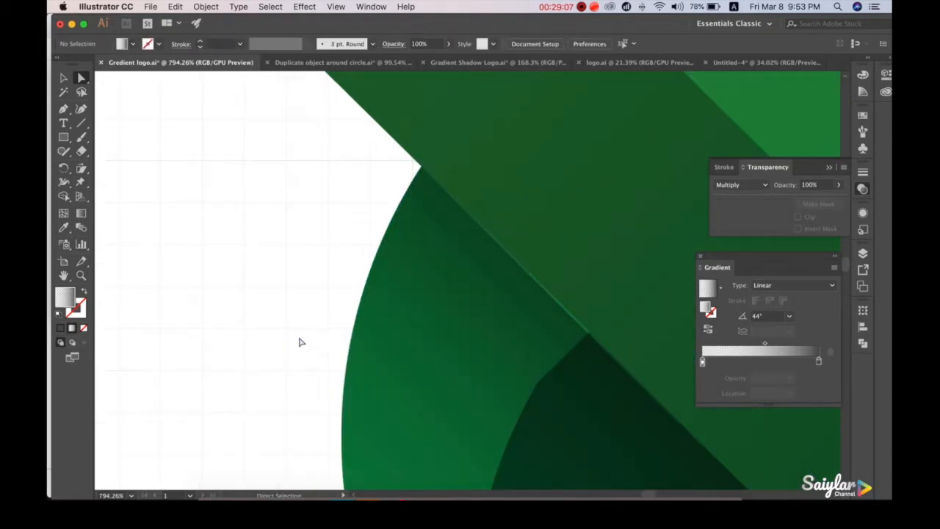
Step: Straighten the bottom-left tail shadow's dark edge along the crossing band by adjusting the handle of its inner corner anchor
left_click_drag(300, 341, 244, 318)
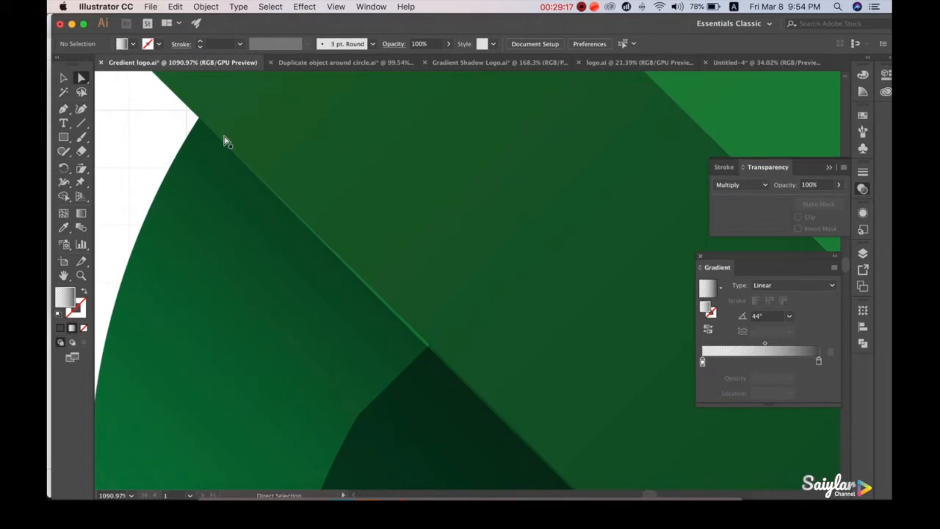
left_click(468, 372)
left_click_drag(468, 372, 320, 184)
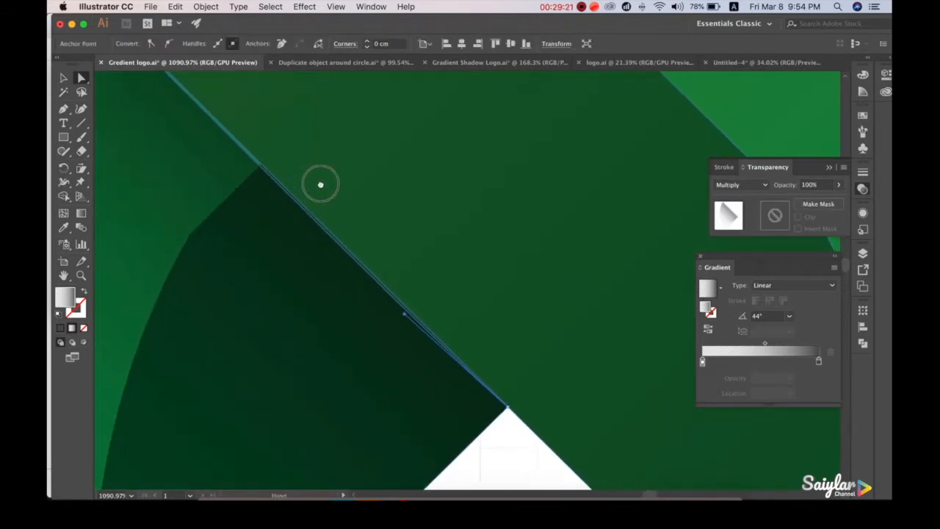
left_click_drag(404, 315, 419, 321)
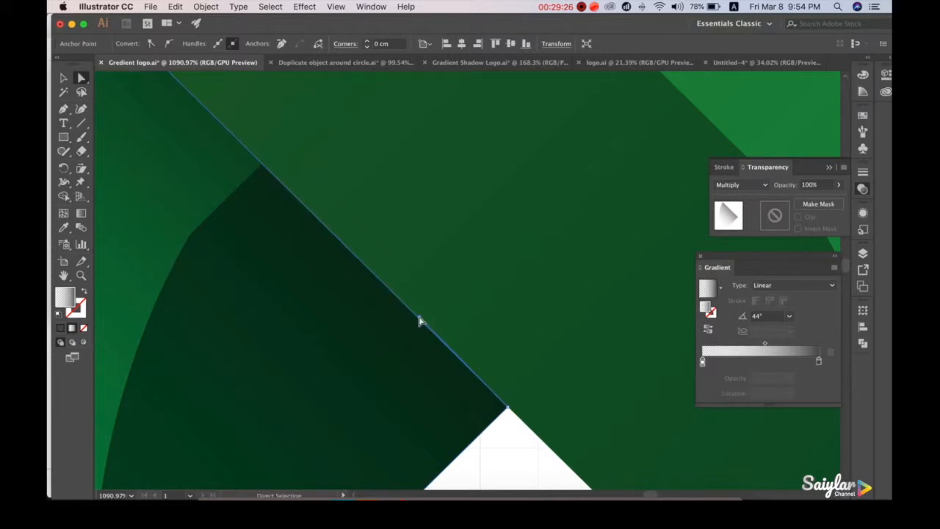
left_click(507, 441)
Step: Move the green gradient sample rectangle farther up and away from the finished heart logo
scroll(505, 440, "down", 6)
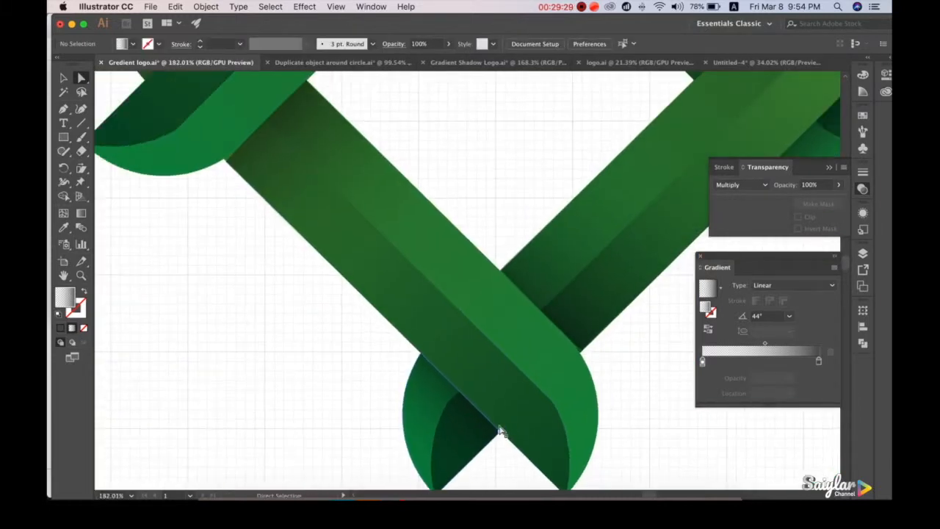
scroll(498, 429, "down", 4)
left_click_drag(461, 322, 390, 286)
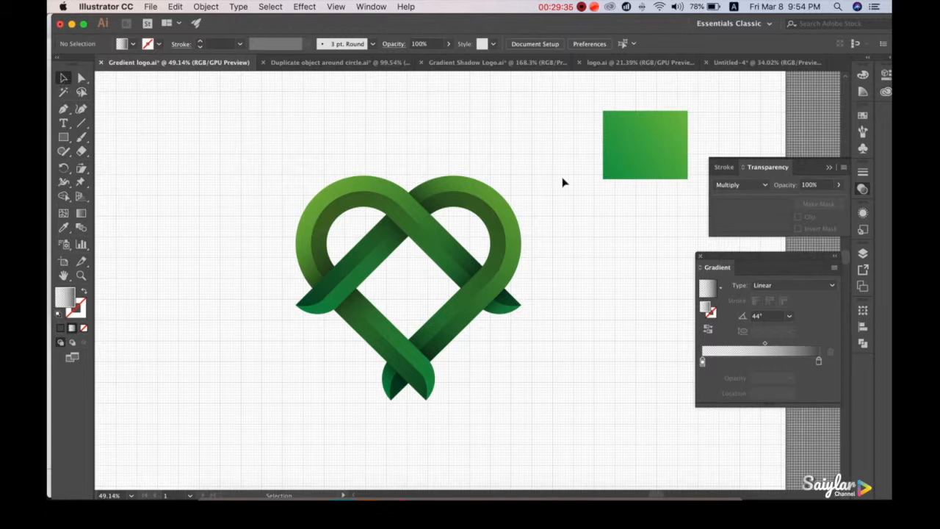
left_click_drag(634, 161, 709, 132)
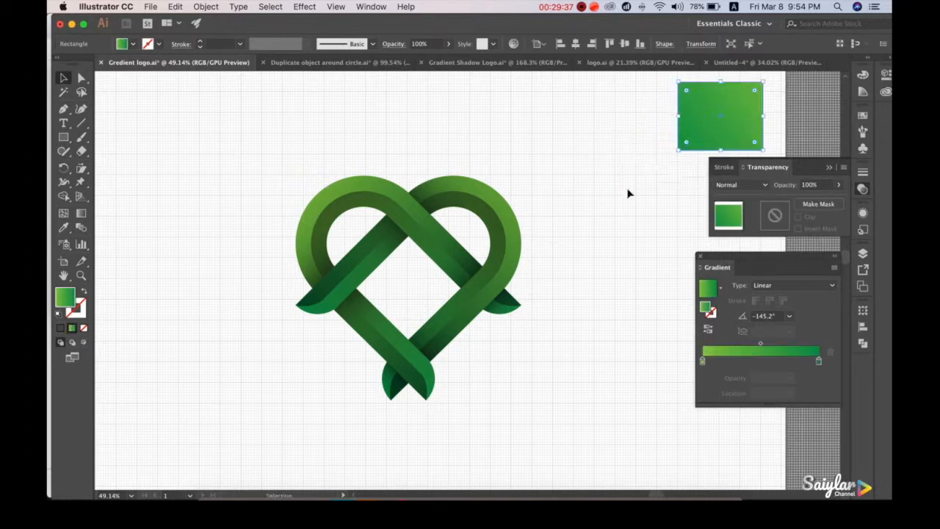
left_click(535, 207)
scroll(457, 297, "down", 5)
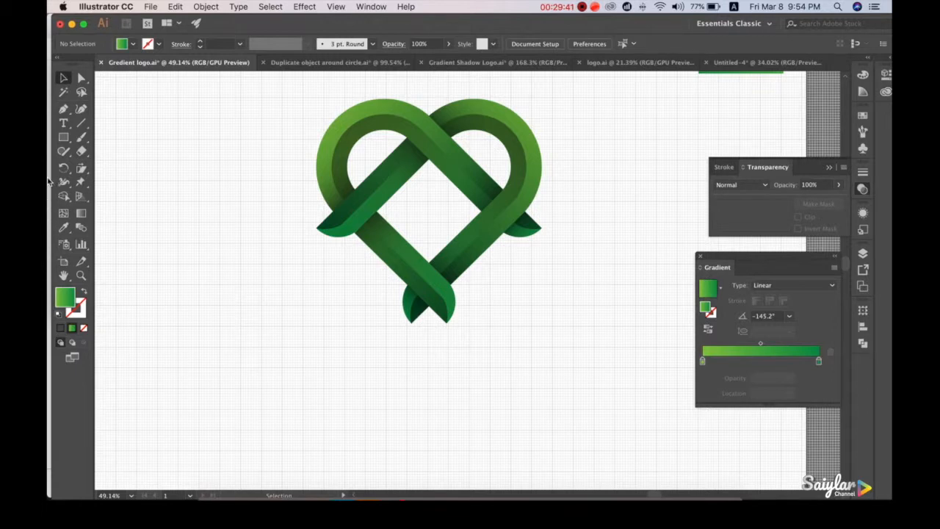
left_click(66, 124)
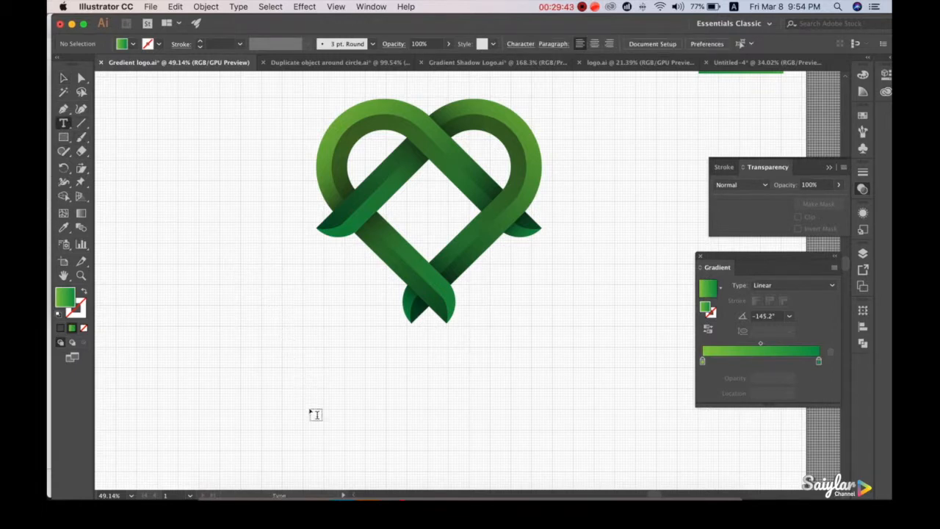
scroll(328, 399, "down", 2)
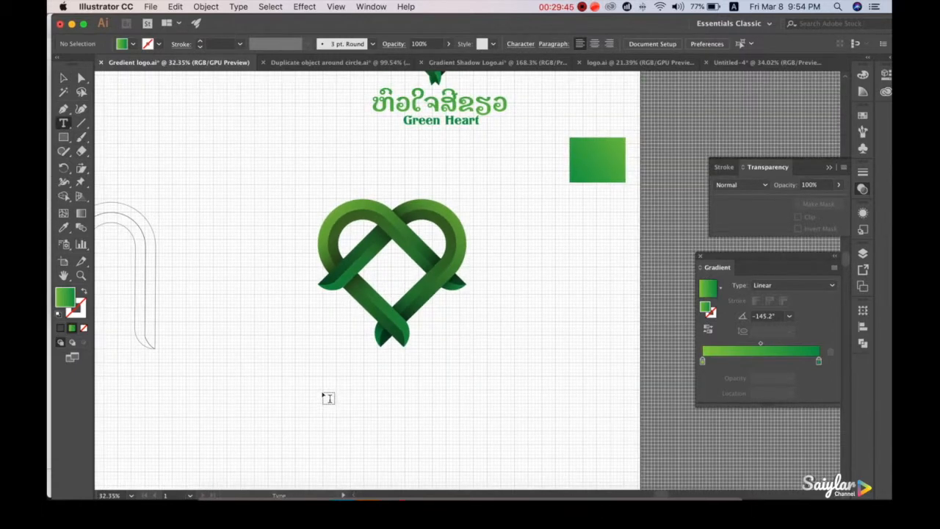
scroll(325, 395, "up", 3)
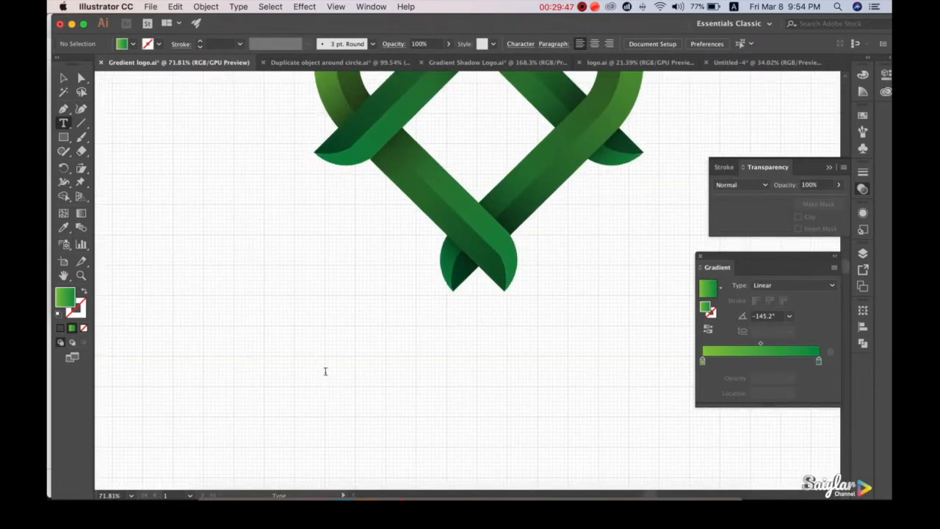
left_click(326, 371)
key("BackSpace")
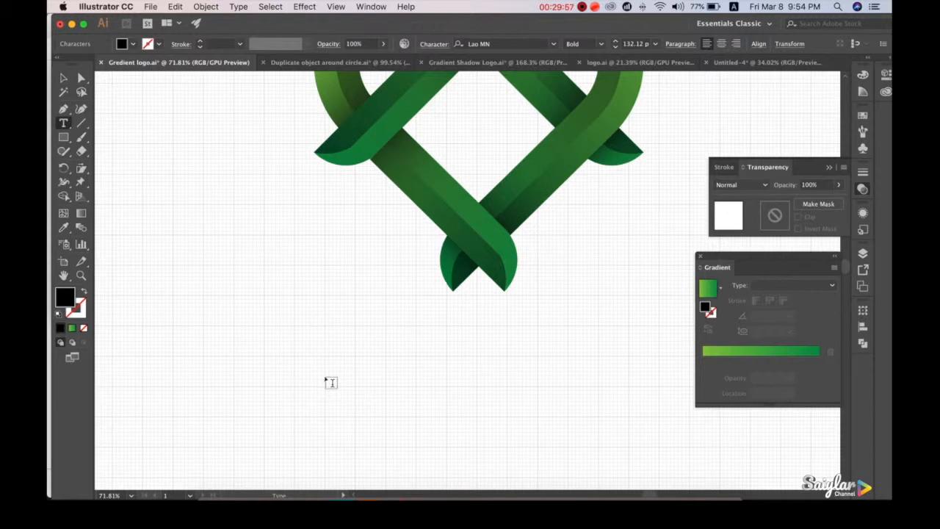
left_click(326, 379)
key("super+z")
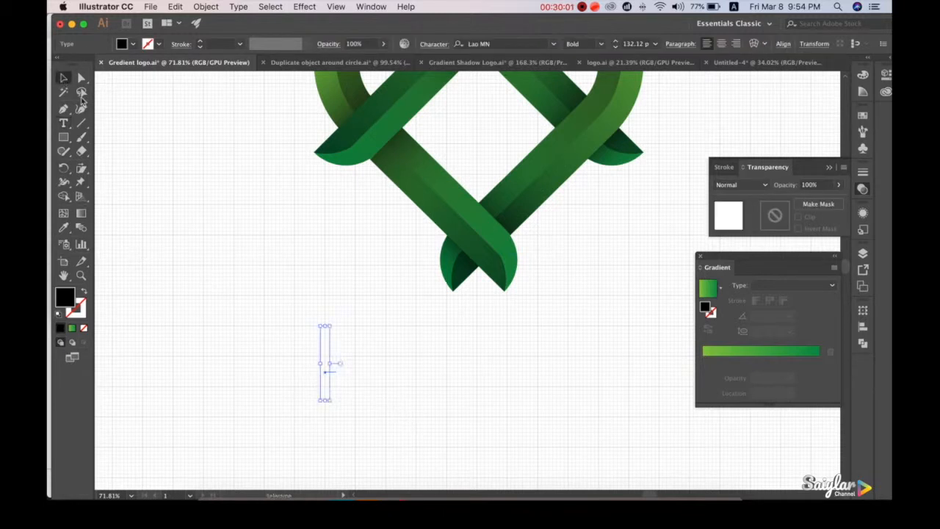
left_click(393, 399)
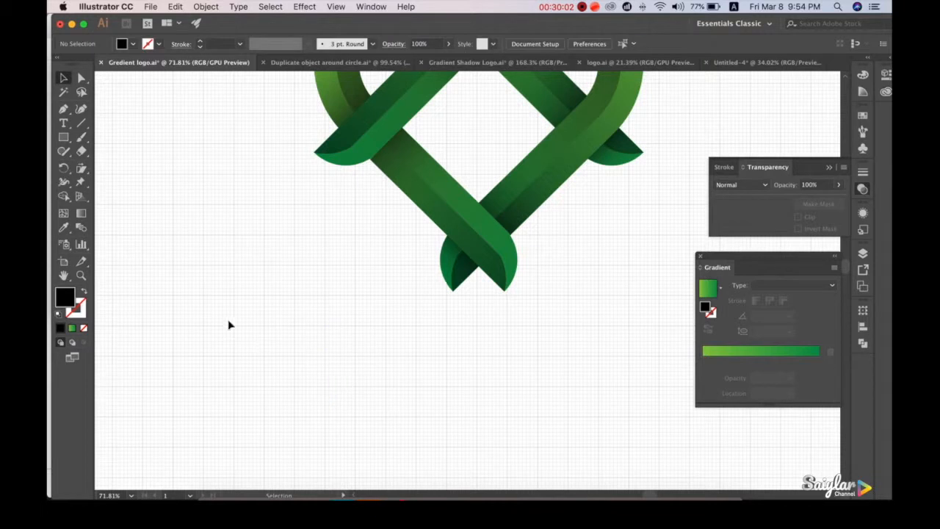
Step: Start a text line below the heart logo, clear its placeholder text and set the font to Lao MN
left_click(64, 124)
left_click(239, 376)
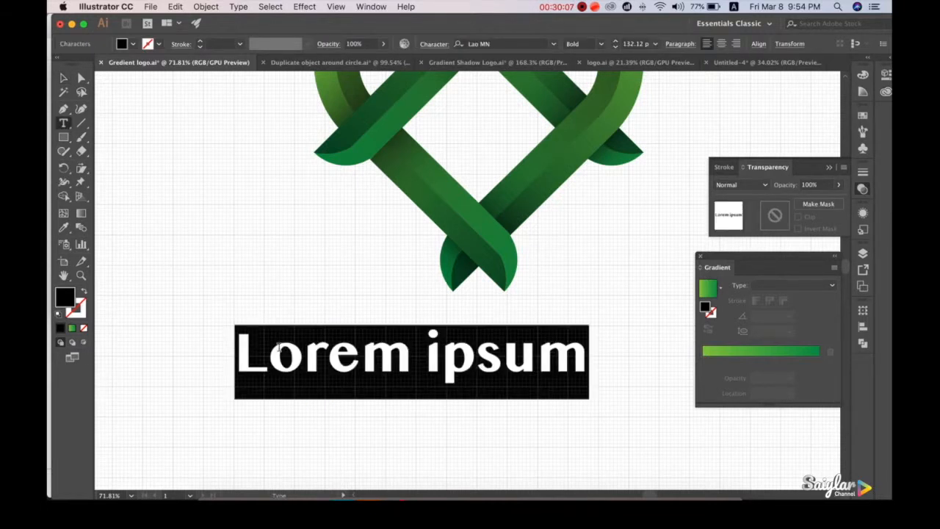
key("BackSpace")
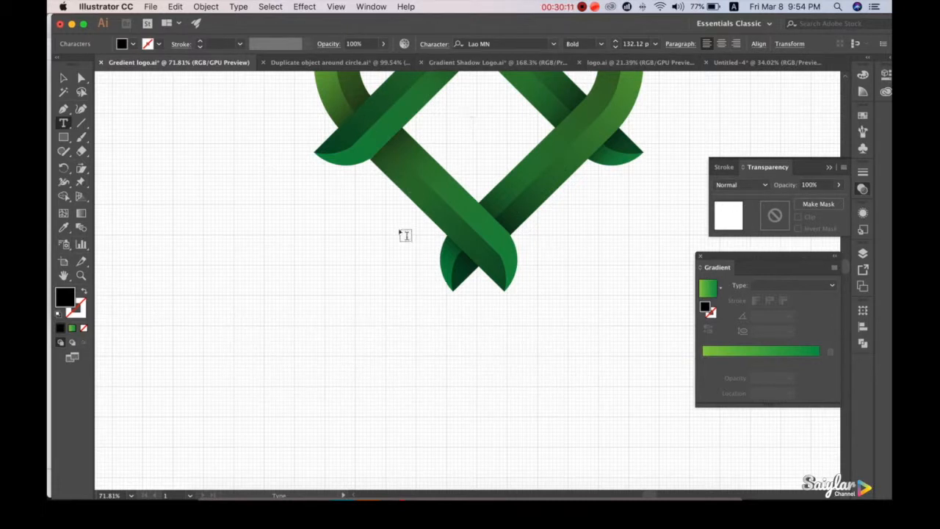
left_click(554, 46)
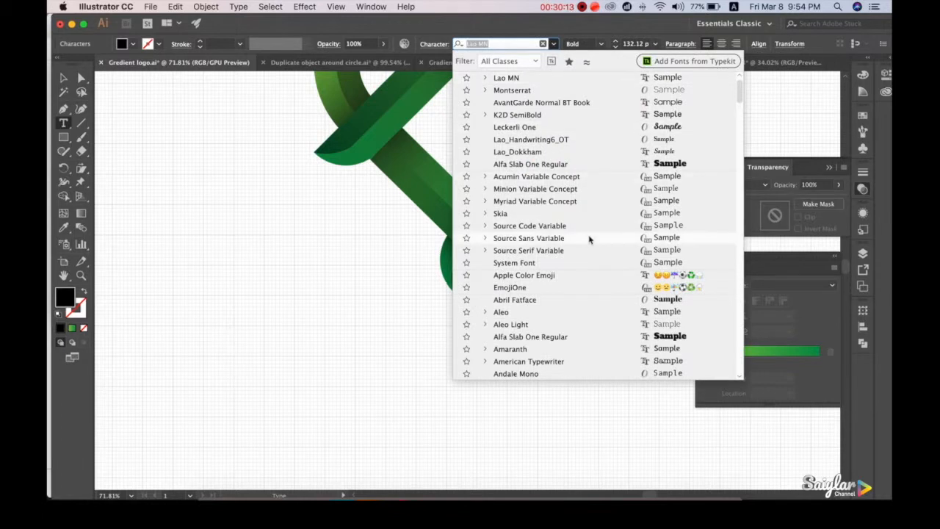
scroll(567, 274, "up", 1)
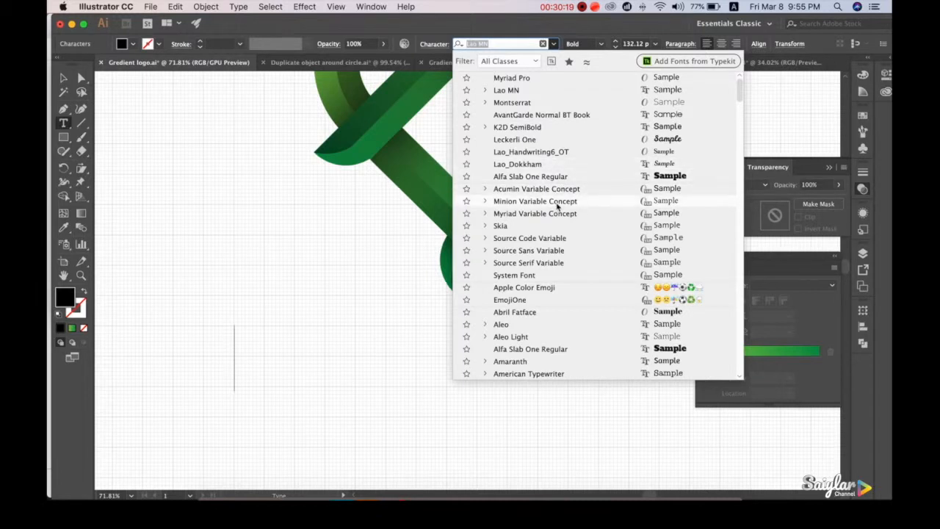
left_click(523, 91)
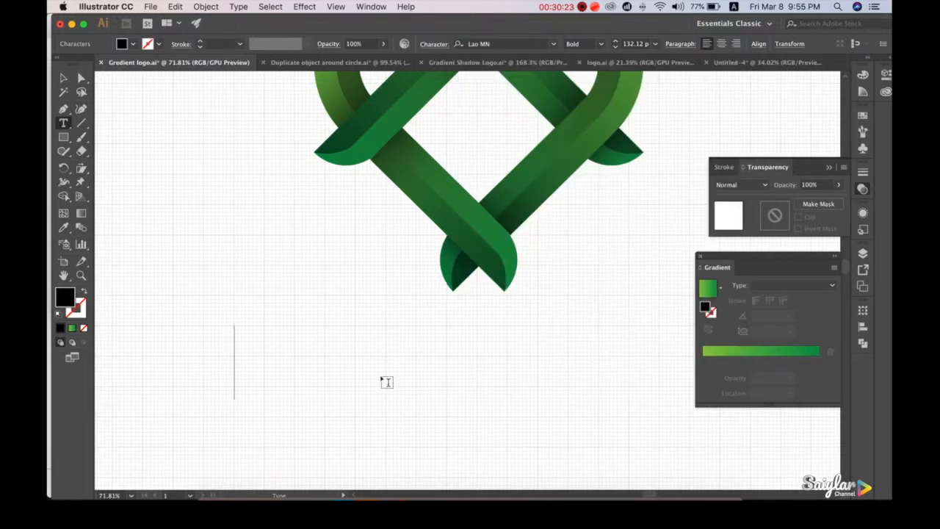
Step: Switch the keyboard input to LaoYO and enter the title ຫົວໃຈສີຂຽວ in the empty text line
left_click(734, 6)
left_click(757, 46)
type("ຫົວໃຈ")
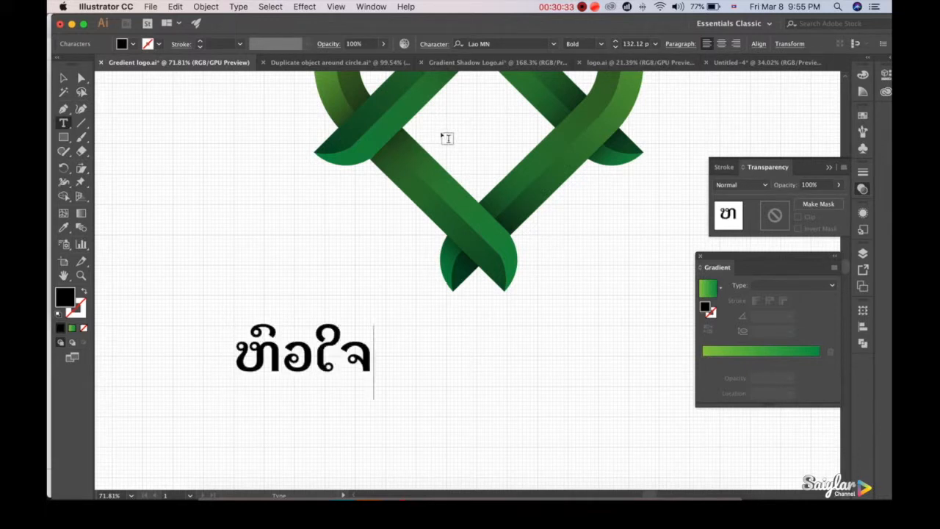
type("ສີຊ")
key("BackSpace")
type("ຂ")
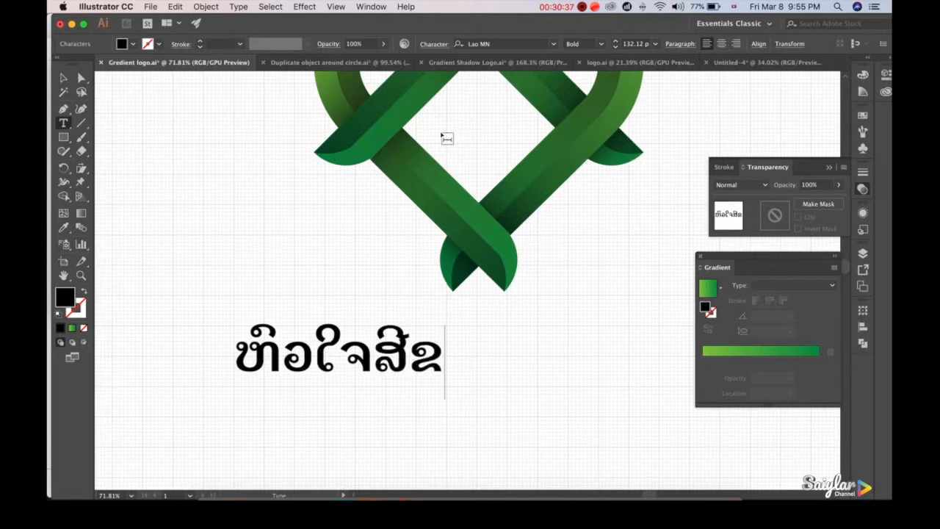
type("ຽ")
type("ອ")
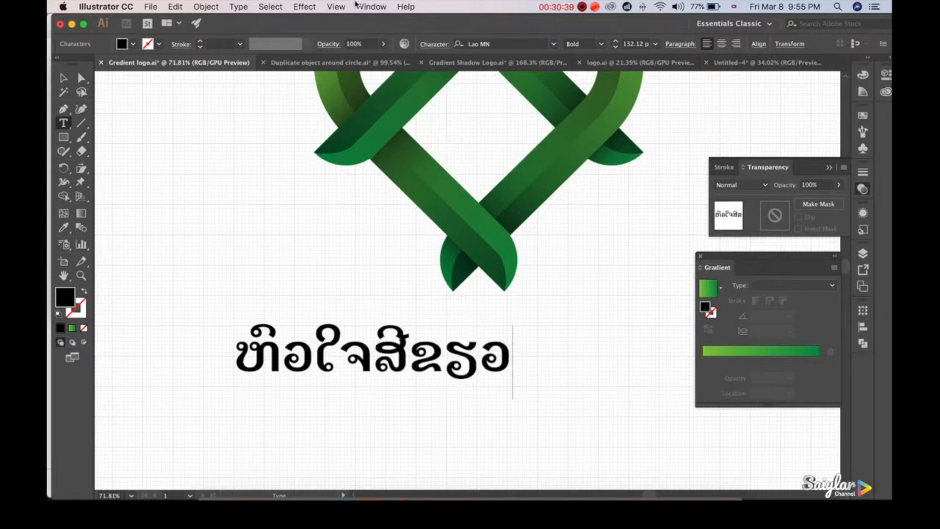
left_click(63, 79)
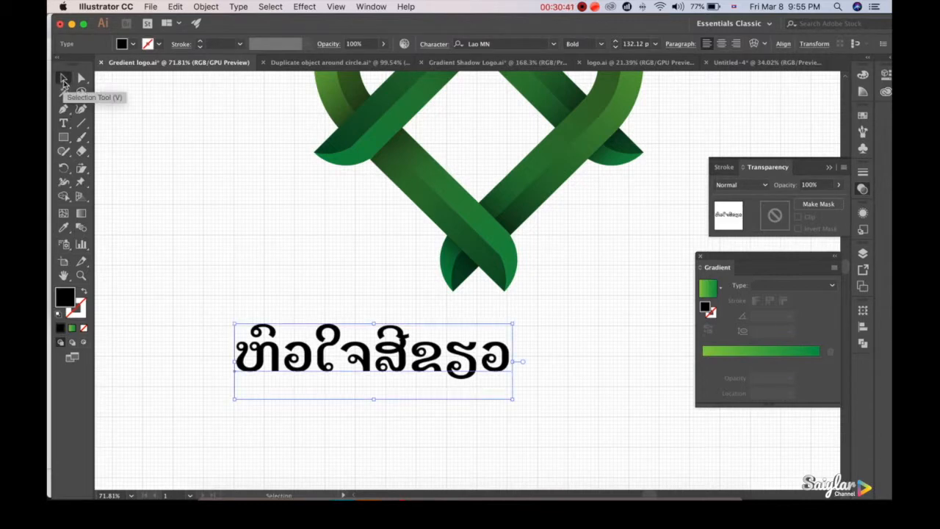
Step: Enlarge the Lao title to about 302 pt and position it roughly centred just beneath the heart
scroll(375, 314, "down", 5)
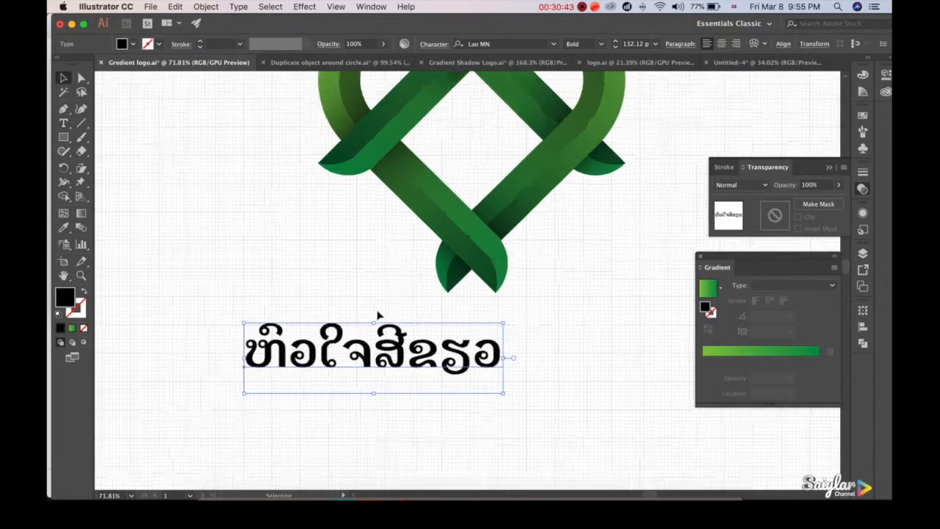
left_click_drag(442, 353, 566, 406)
left_click_drag(542, 366, 519, 355)
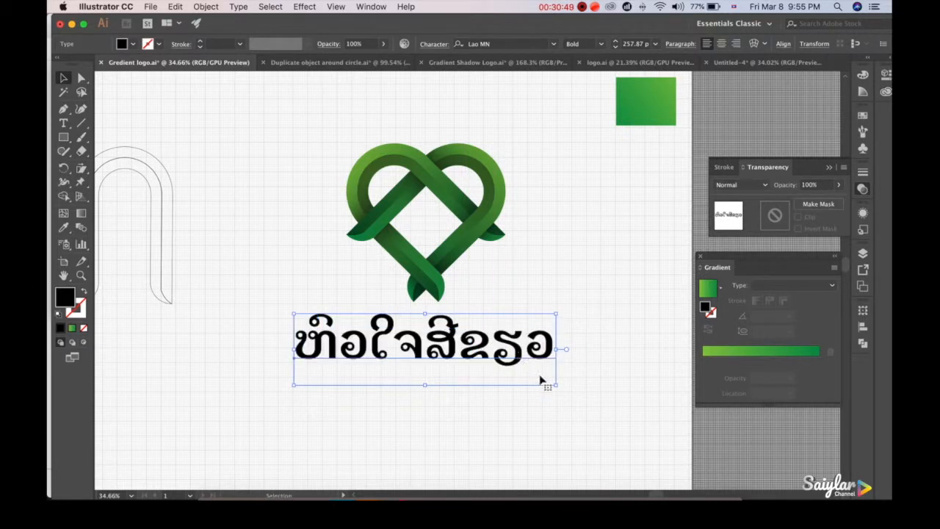
left_click_drag(557, 385, 601, 397)
mouse_move(551, 350)
left_mouse_down()
mouse_move(542, 339)
mouse_move(540, 353)
left_mouse_up()
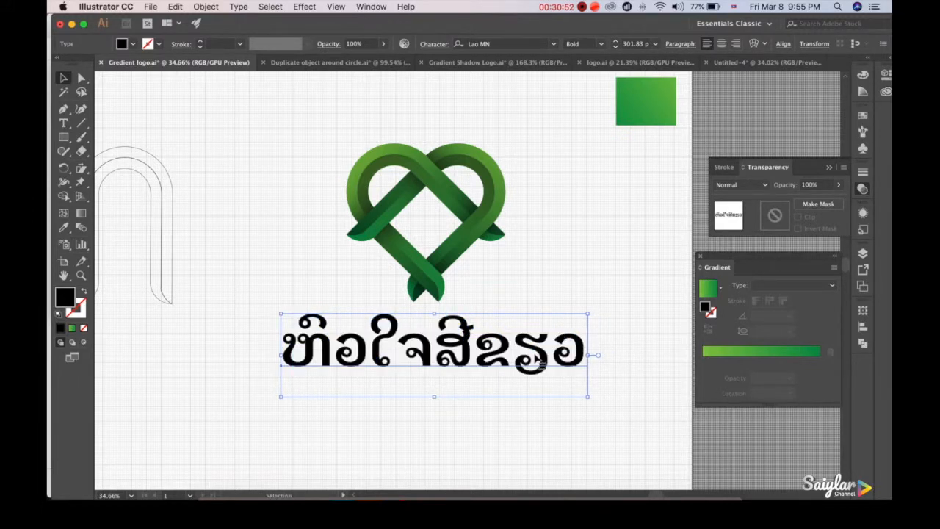
Step: Convert the Lao title text to outlines and deselect it
right_click(468, 353)
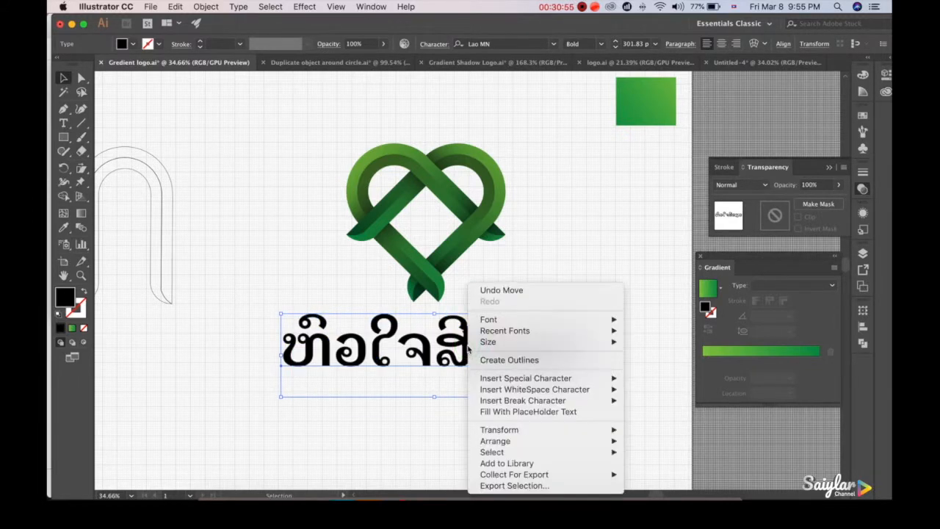
left_click(525, 361)
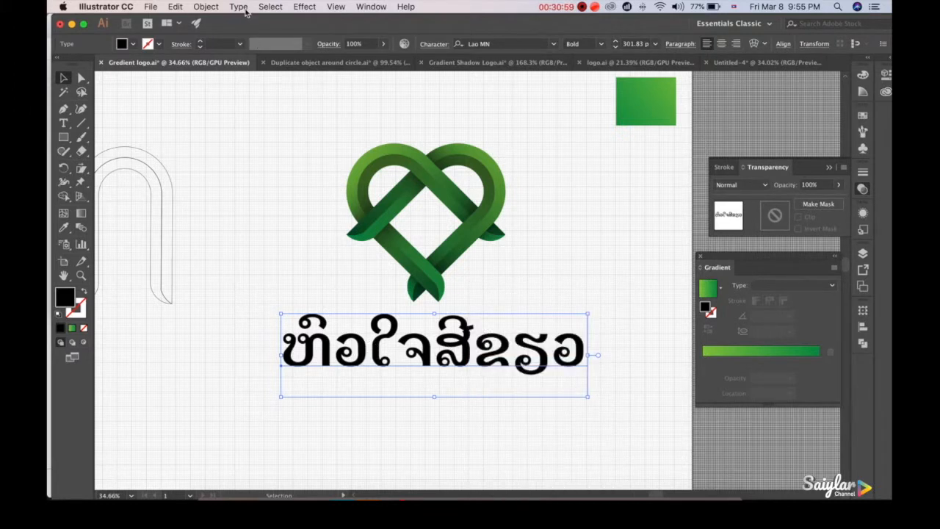
left_click(246, 9)
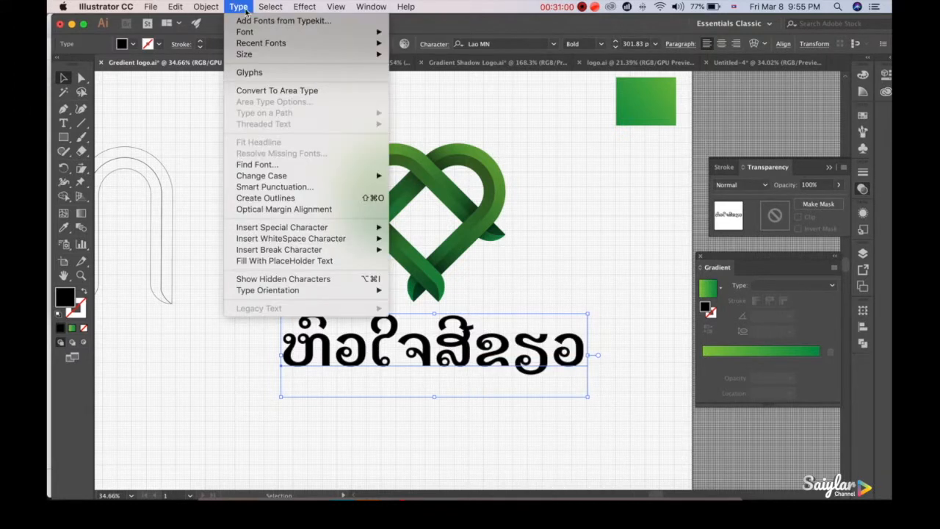
left_click(283, 204)
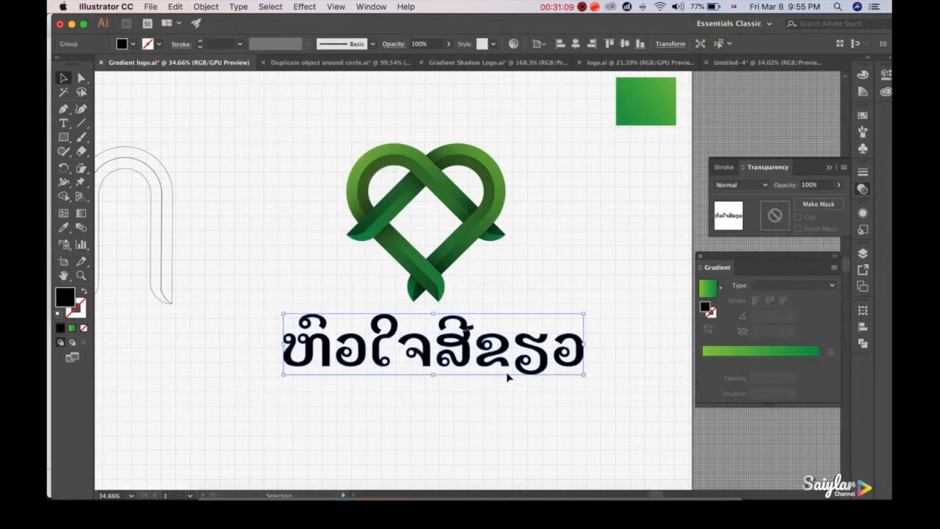
left_click(527, 391)
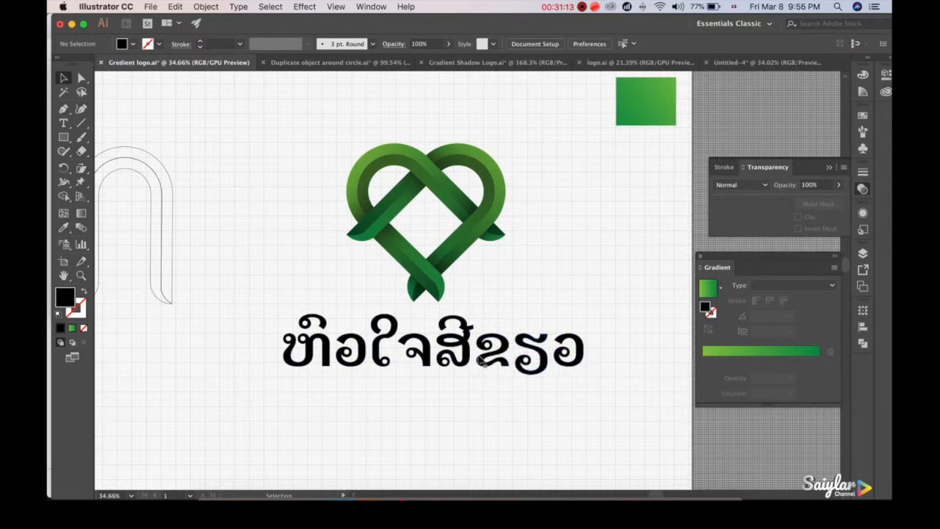
Step: Fill the outlined Lao title with the green linear gradient, running upward at about 92.5° from light to dark green
left_click(490, 371)
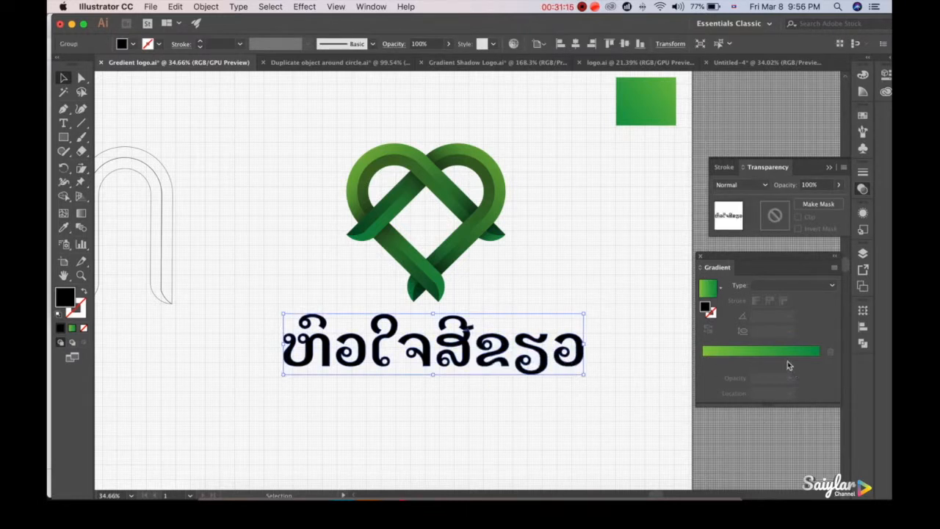
left_click(766, 355)
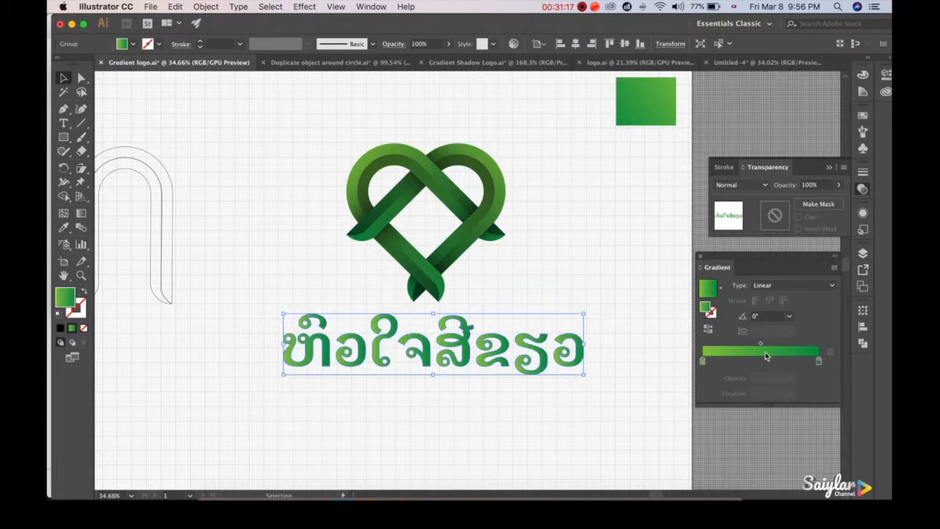
left_click(83, 214)
left_click_drag(422, 428, 427, 285)
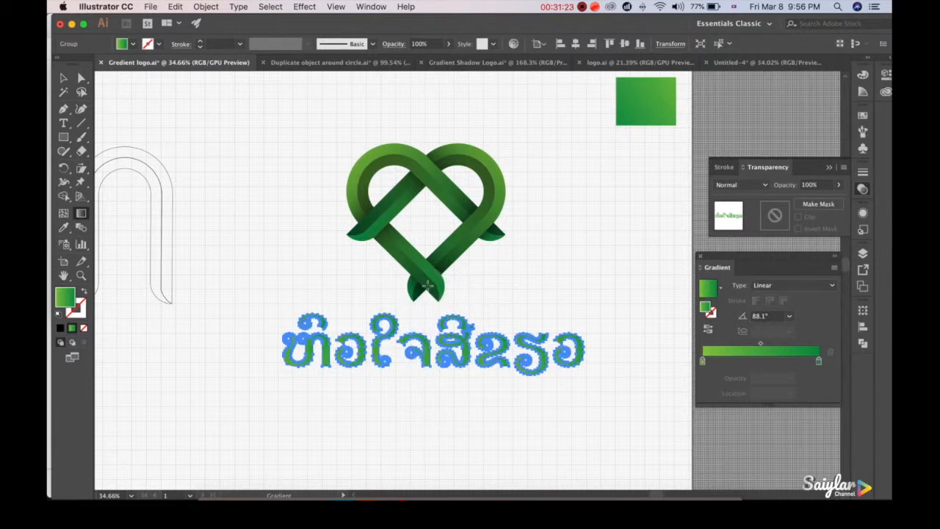
left_click_drag(430, 445, 425, 302)
left_click(64, 79)
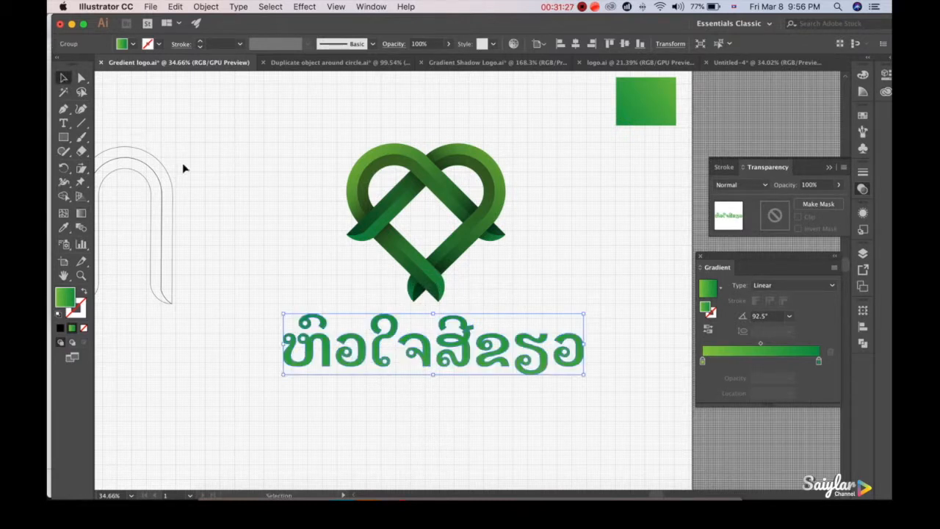
left_click(273, 211)
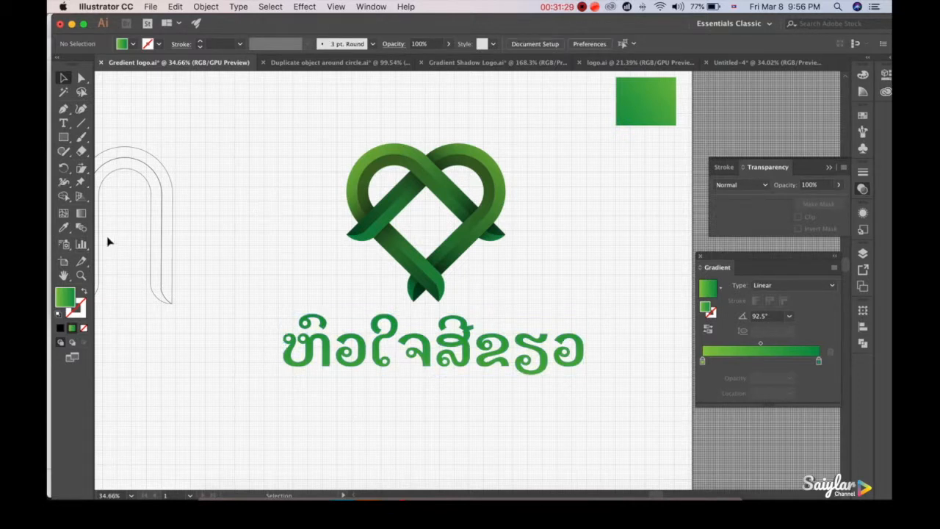
Step: Switch the keyboard input to ABC and add the text "Gree Heart" in Lao MN Bold beneath the Lao title
left_click(63, 123)
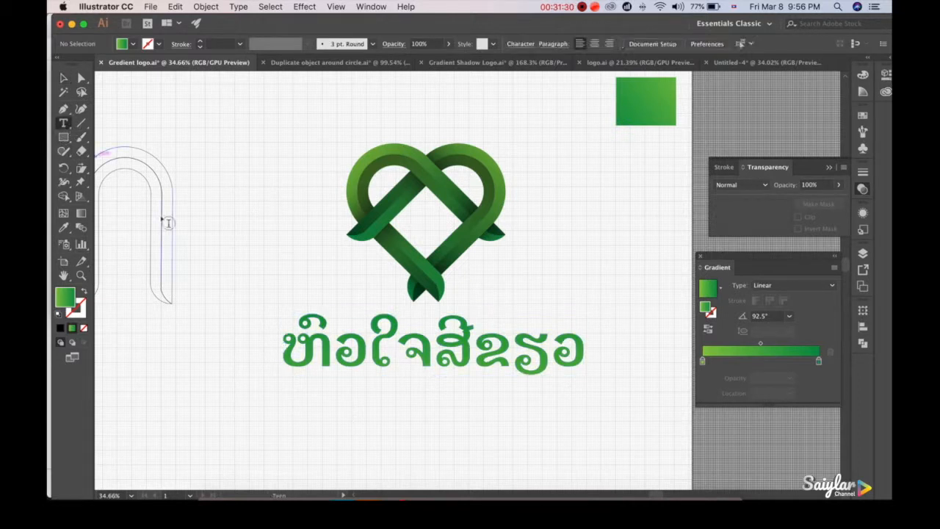
left_click(371, 403)
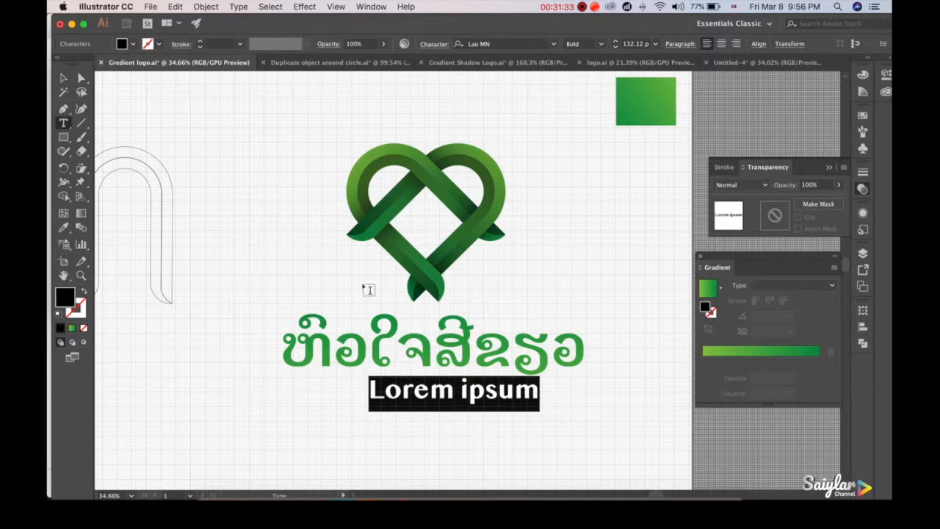
left_click(737, 6)
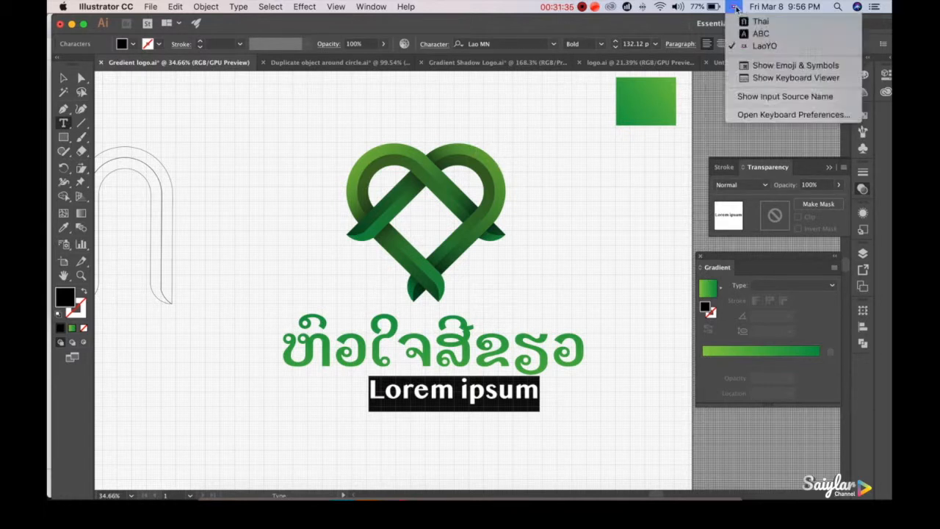
left_click(758, 34)
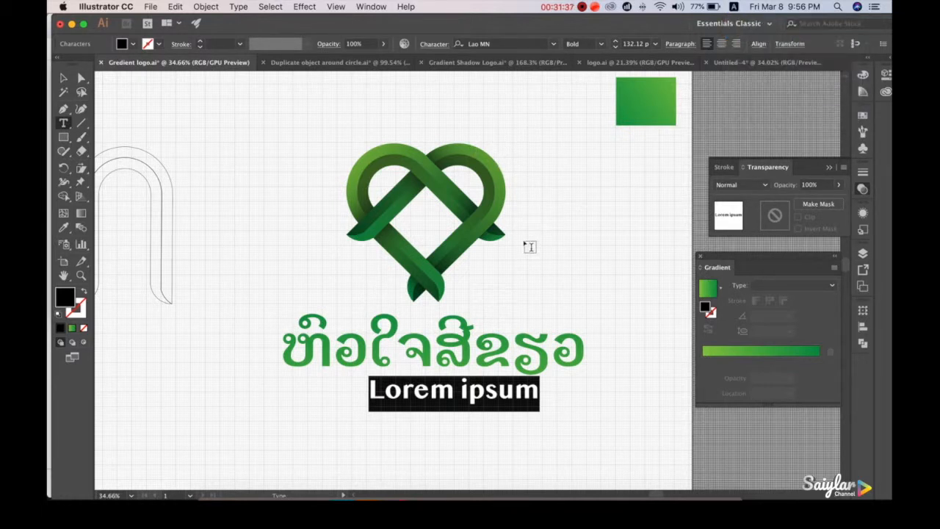
type("Gree Heart")
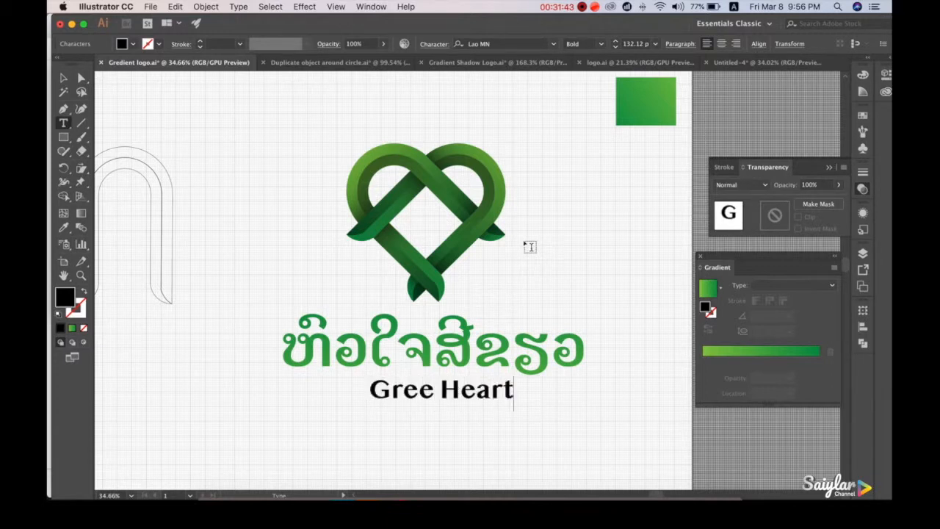
left_click(63, 77)
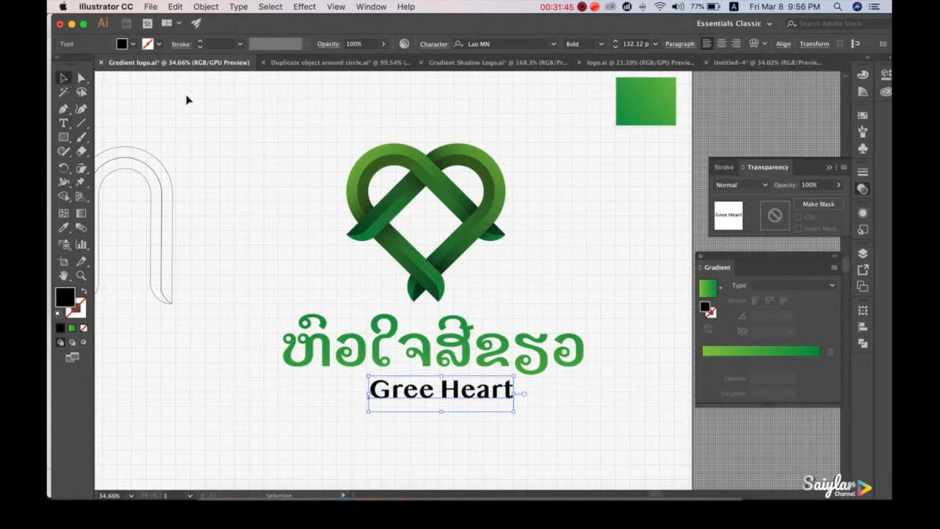
Step: Browse the available fonts down to the STIX families, previewing them on the "Gree Heart" text beneath the Lao title
scroll(246, 133, "down", 3)
scroll(329, 154, "up", 1)
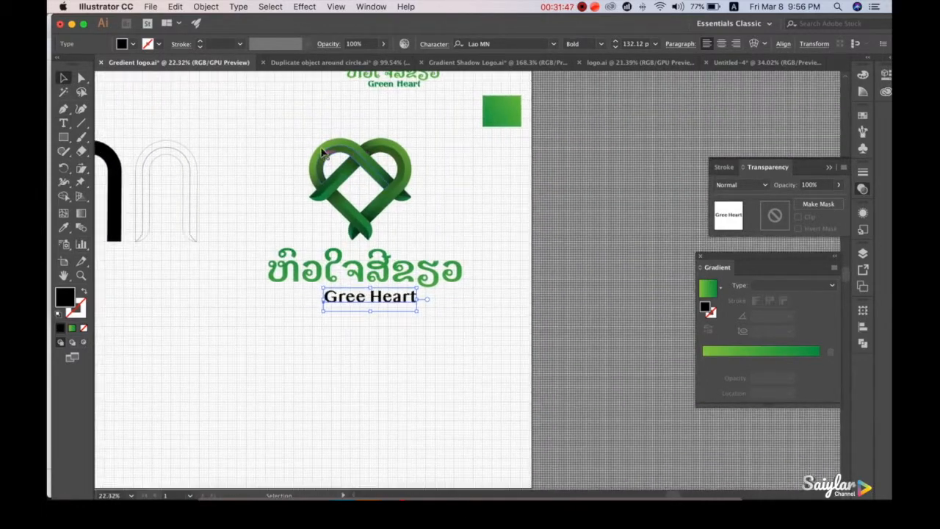
left_click(555, 44)
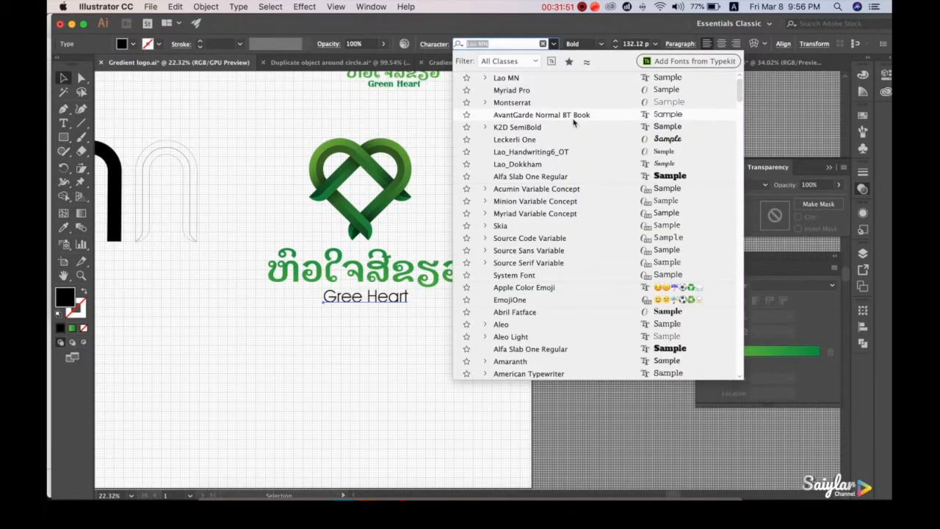
scroll(574, 122, "down", 5)
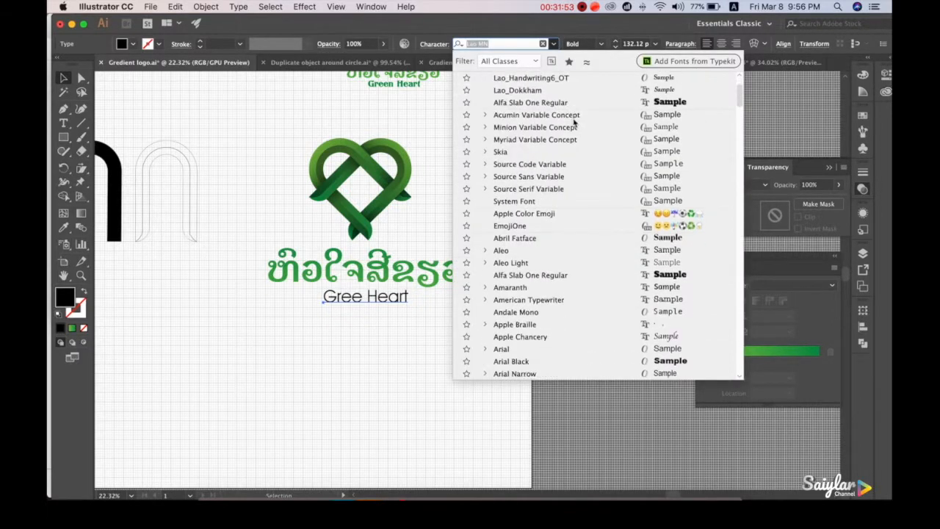
scroll(569, 131, "down", 6)
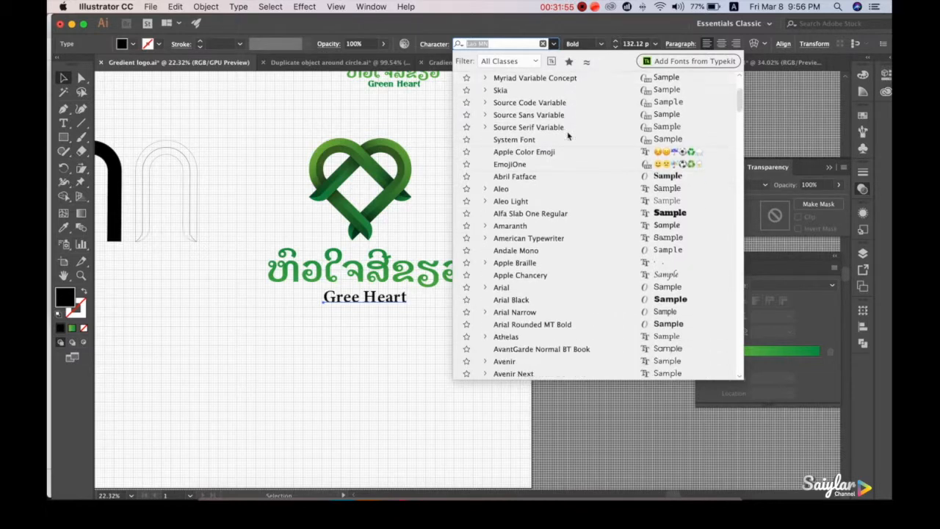
scroll(569, 139, "down", 10)
scroll(592, 181, "down", 10)
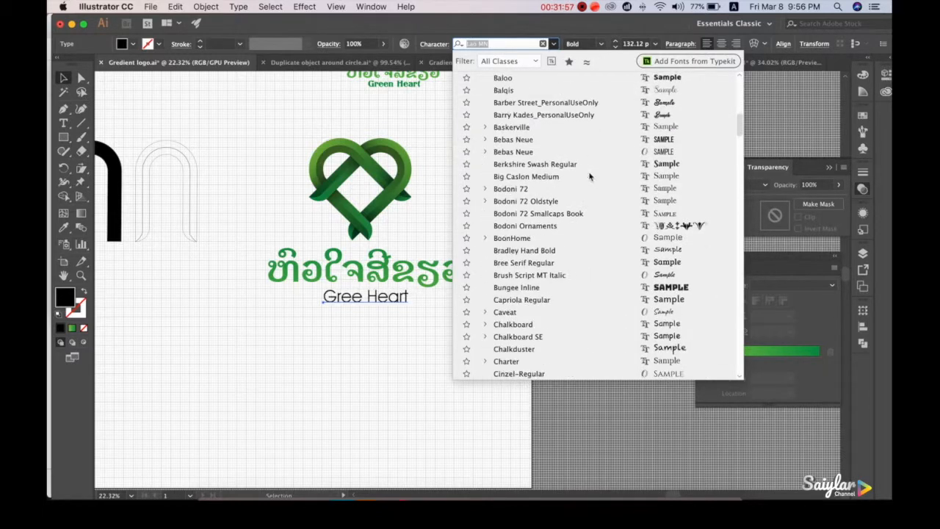
scroll(601, 190, "down", 5)
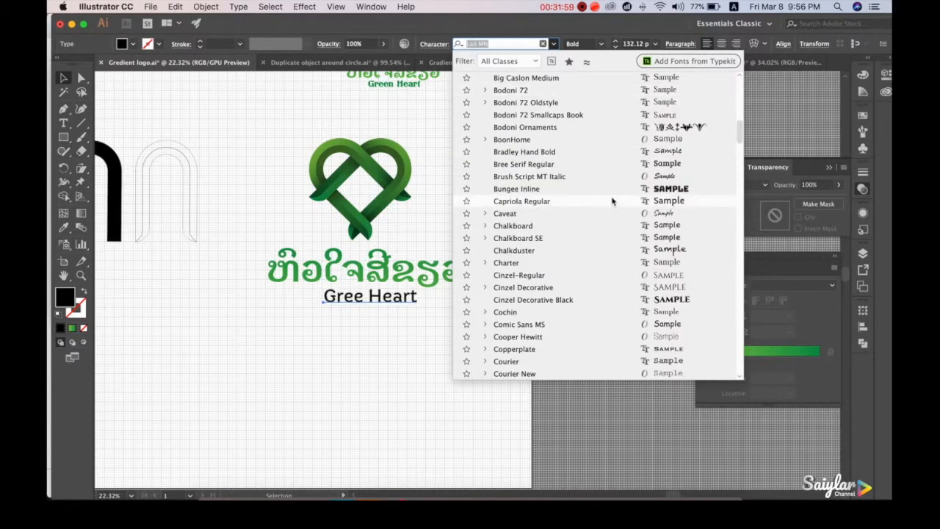
scroll(613, 200, "down", 5)
scroll(613, 199, "down", 5)
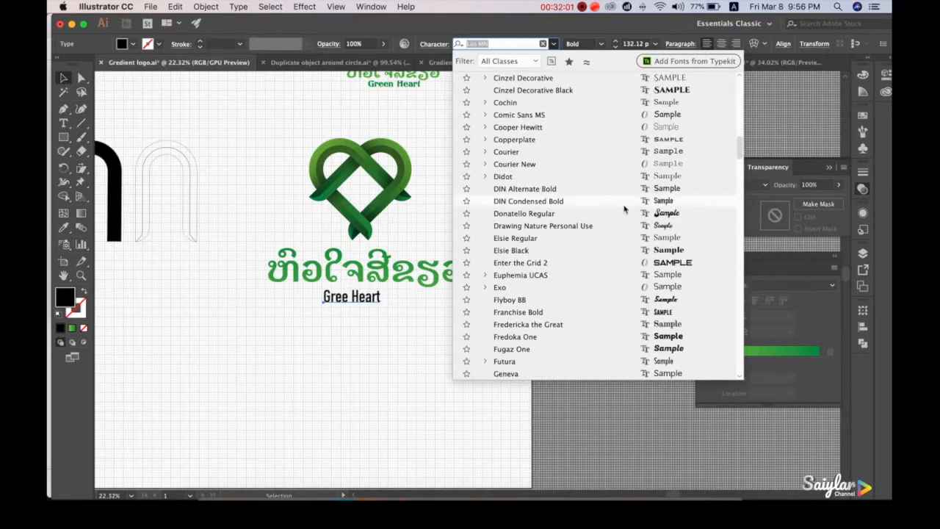
scroll(626, 211, "down", 3)
scroll(626, 211, "down", 1)
scroll(626, 248, "down", 3)
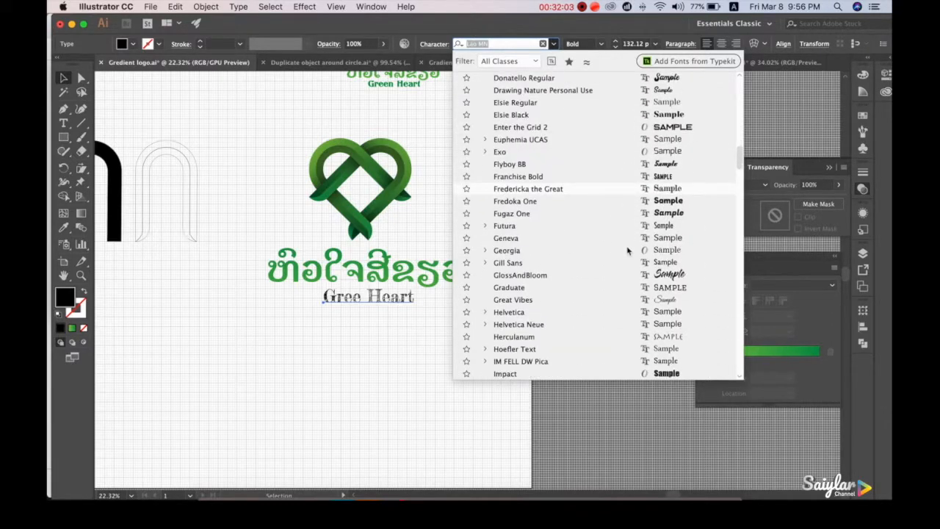
scroll(628, 252, "down", 10)
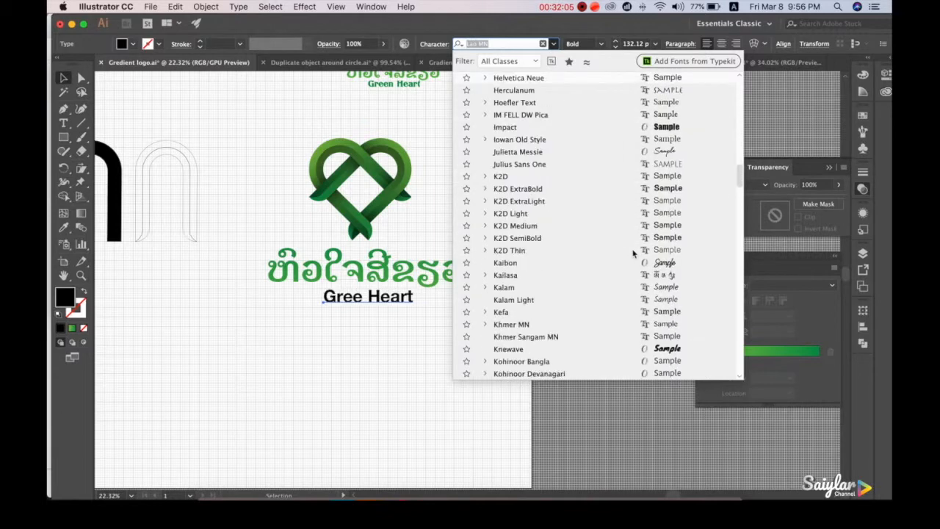
scroll(633, 254, "down", 3)
scroll(633, 254, "down", 10)
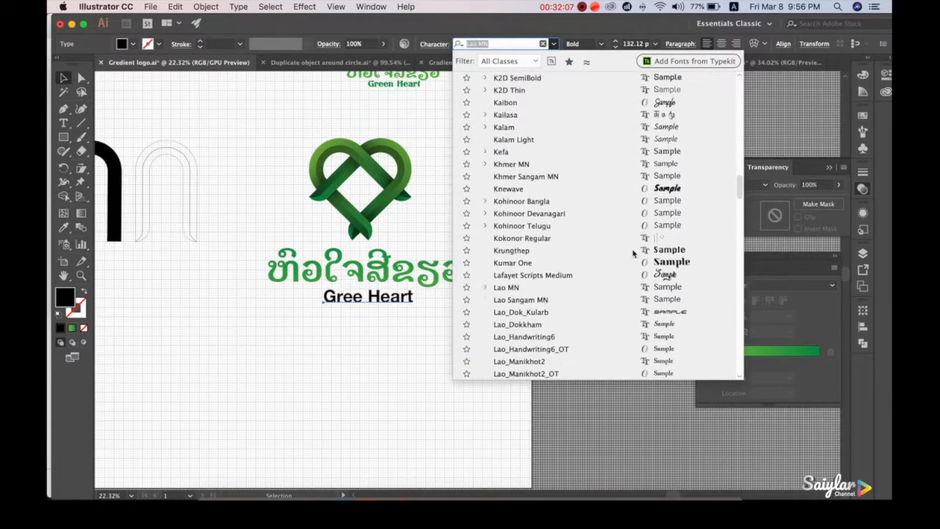
scroll(634, 253, "down", 10)
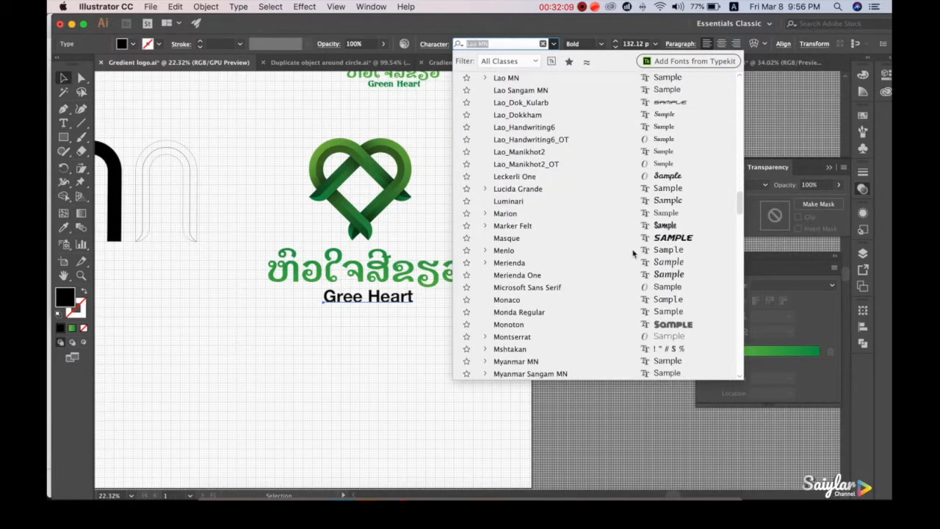
scroll(634, 254, "down", 3)
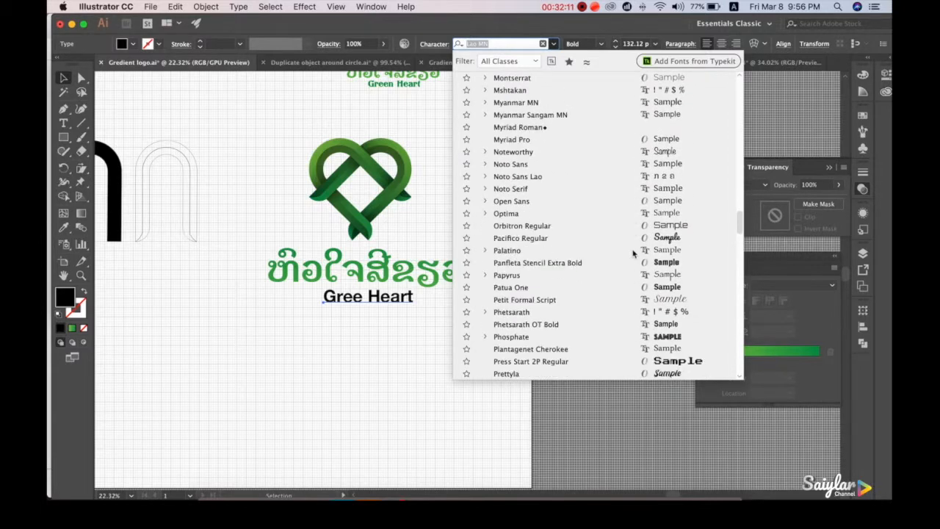
scroll(633, 253, "down", 2)
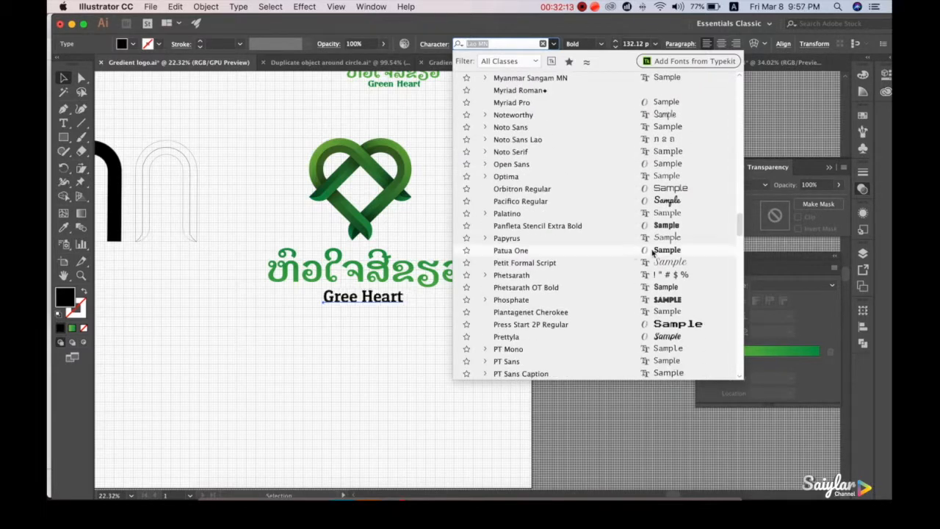
scroll(659, 258, "down", 5)
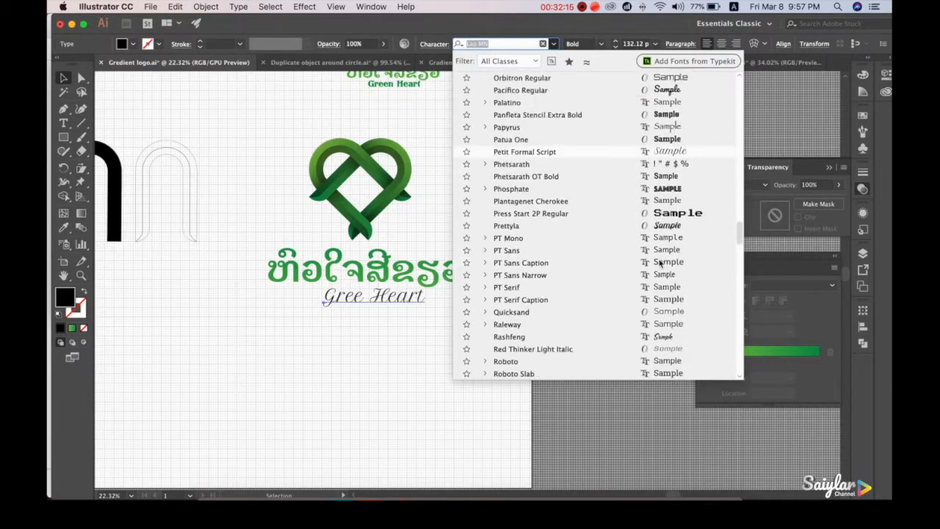
scroll(664, 224, "down", 6)
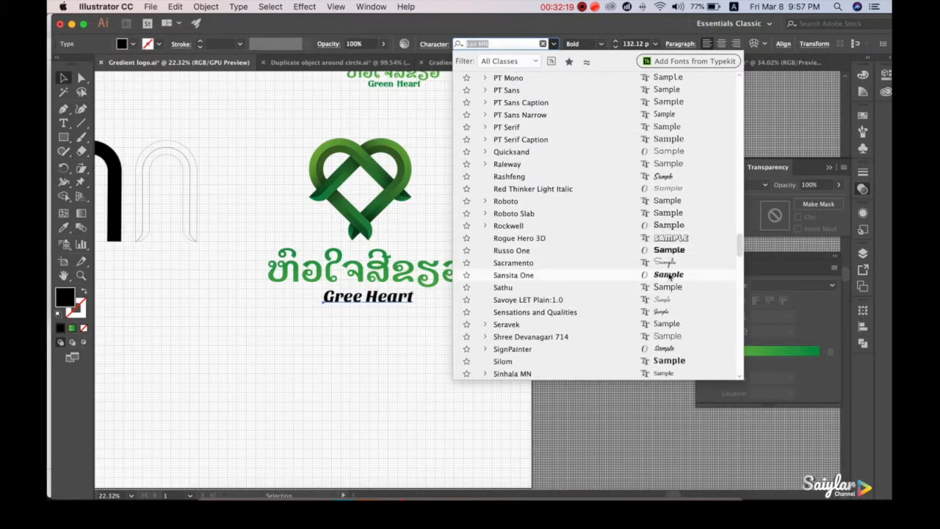
scroll(669, 275, "down", 6)
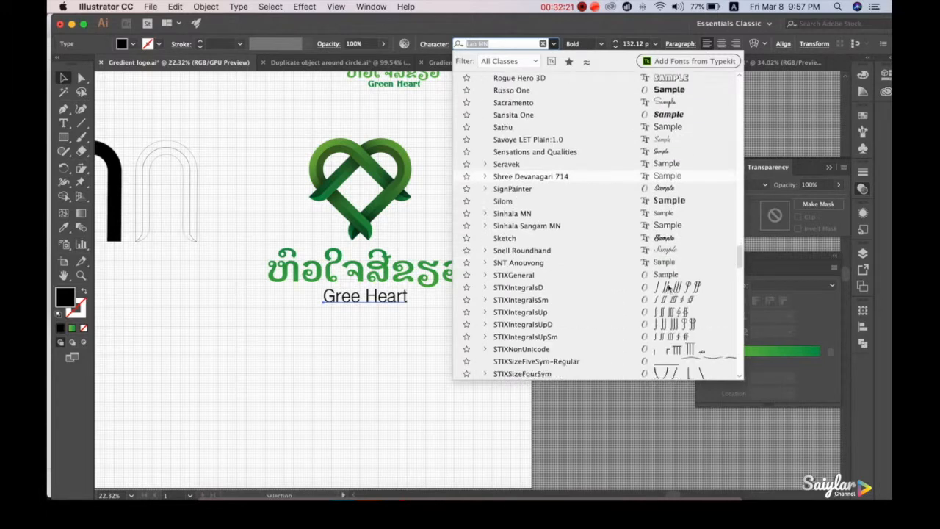
Step: Return to the start of the font list and compare typefaces again on "Gree Heart", going through the alphabet to Patua One
scroll(666, 257, "up", 20)
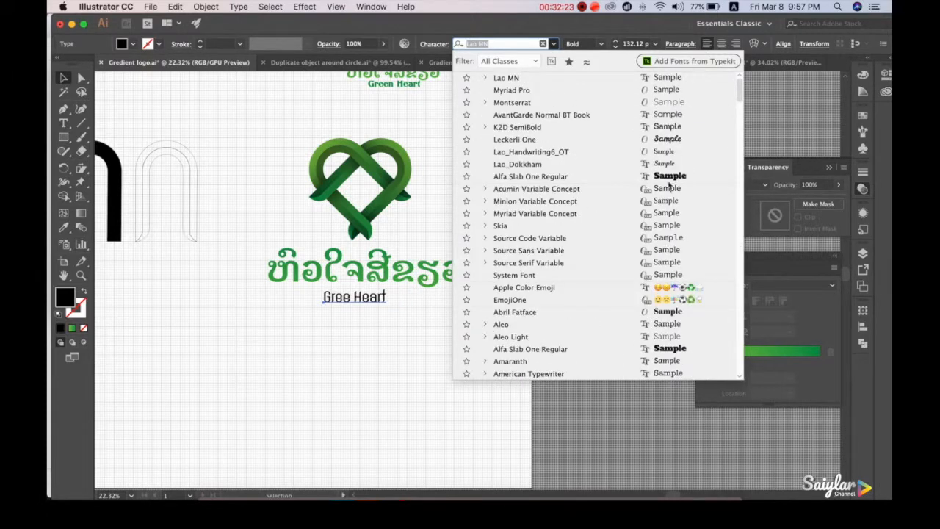
scroll(672, 167, "down", 1)
scroll(672, 163, "up", 1)
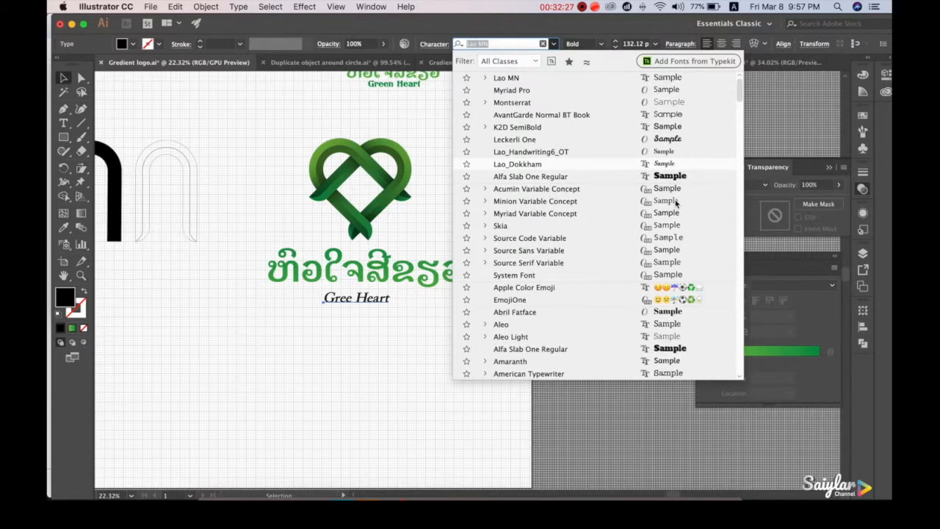
scroll(676, 203, "down", 5)
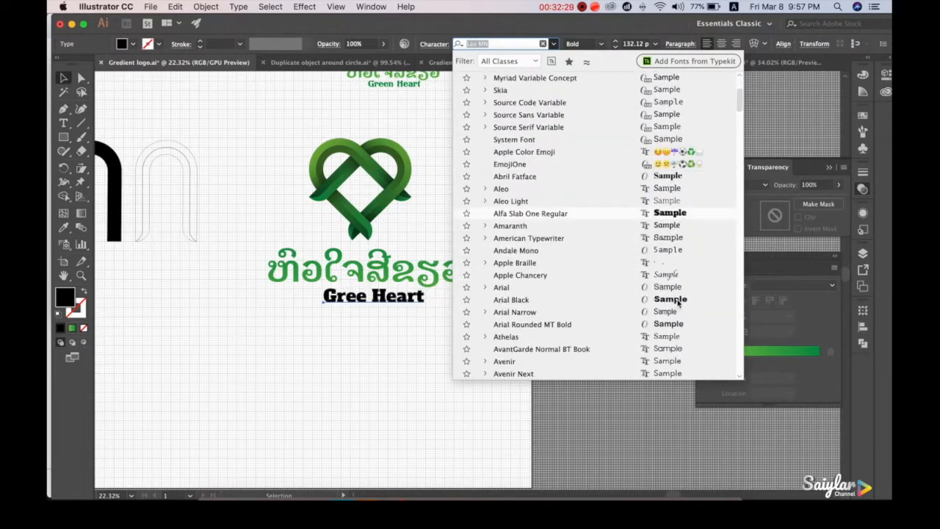
scroll(677, 302, "down", 4)
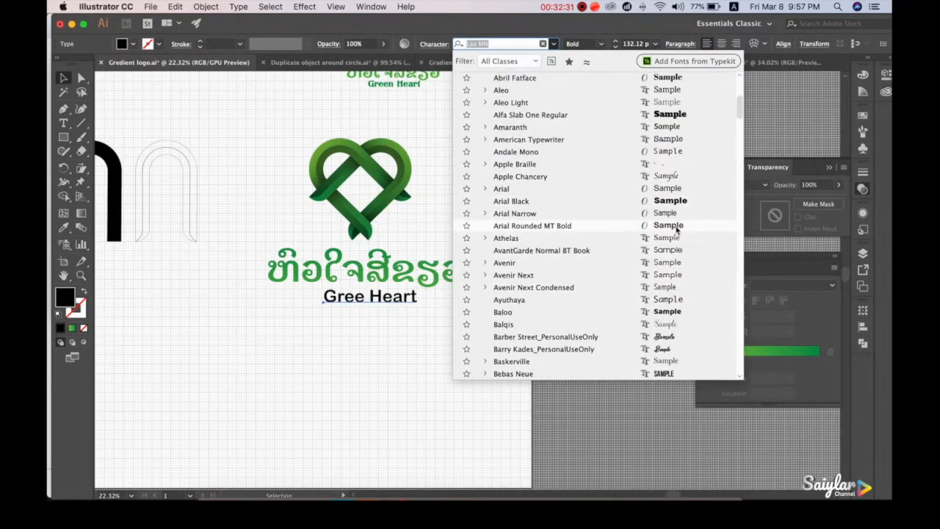
scroll(677, 206, "down", 5)
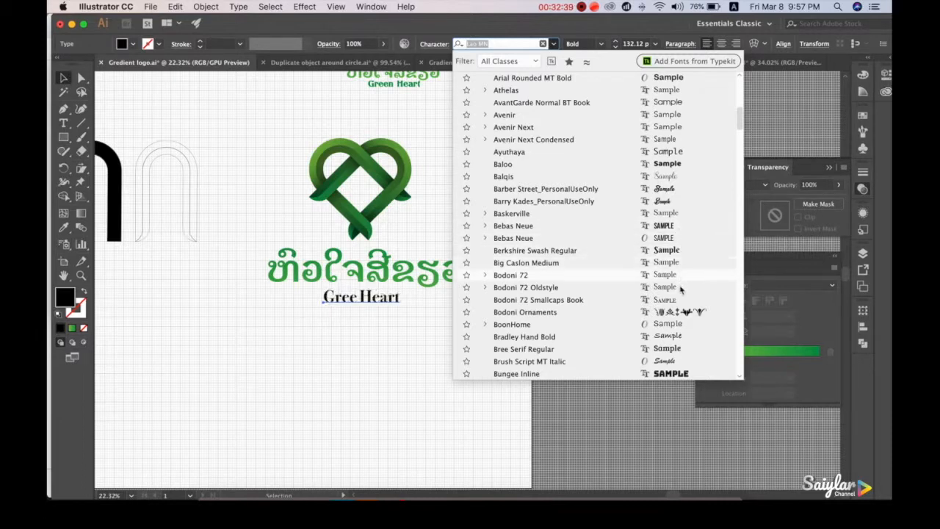
scroll(680, 290, "down", 3)
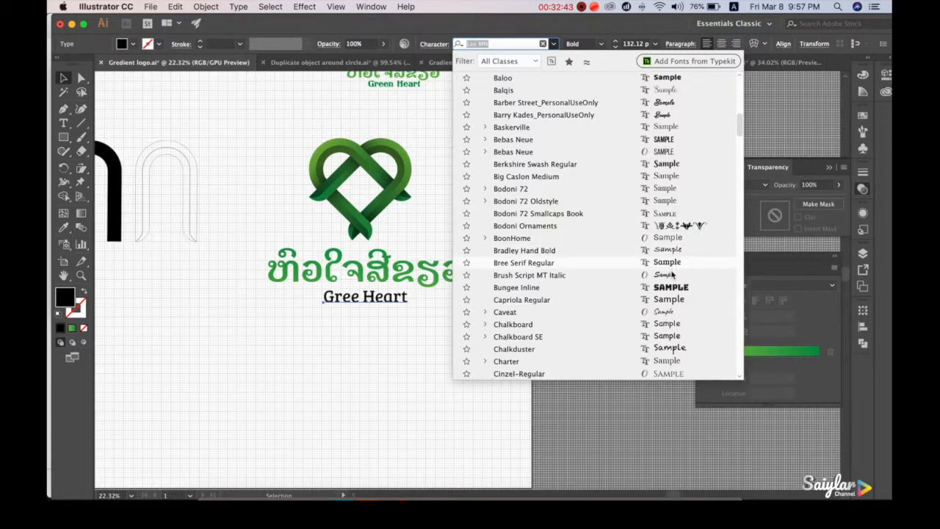
scroll(676, 294, "down", 1)
scroll(677, 321, "down", 2)
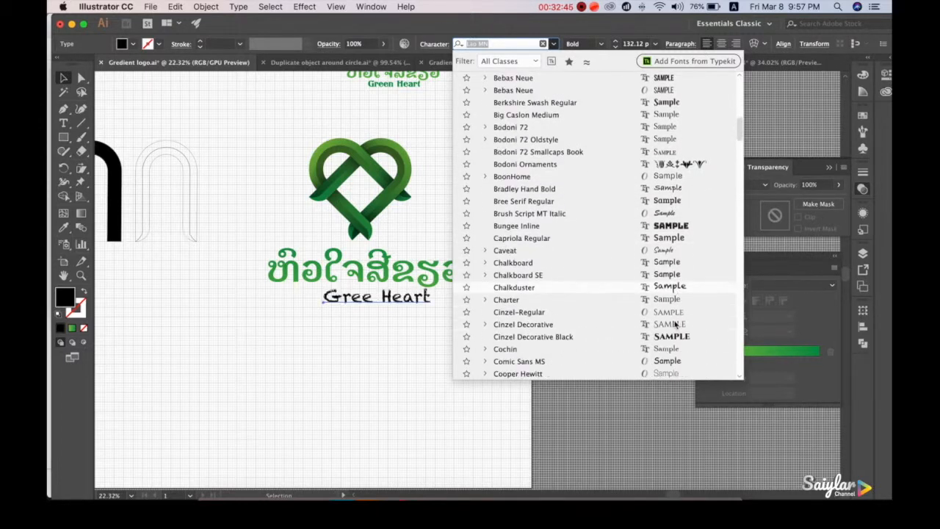
scroll(676, 324, "down", 2)
scroll(677, 329, "down", 2)
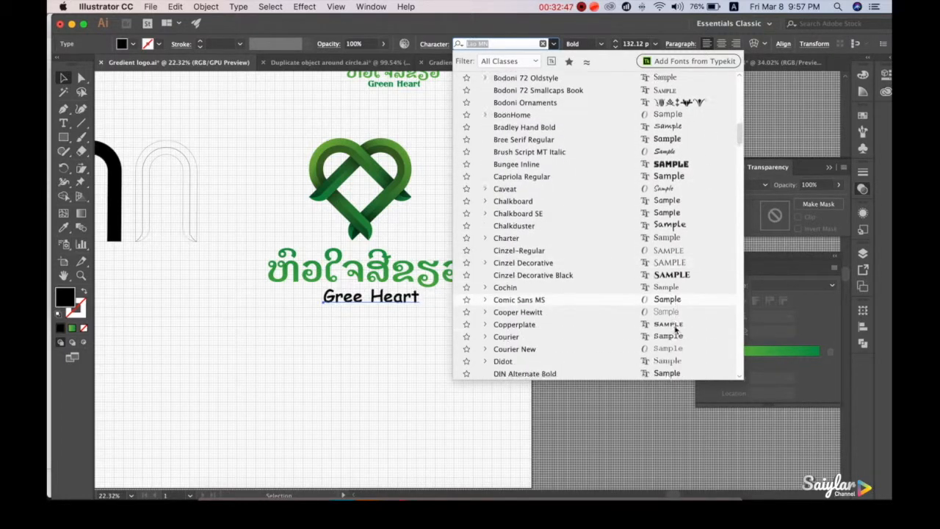
scroll(676, 331, "down", 2)
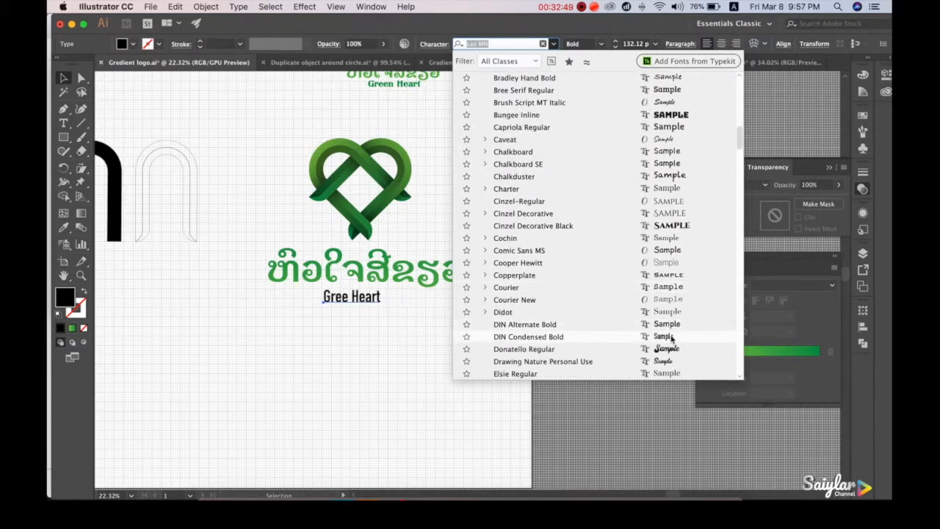
scroll(676, 330, "down", 4)
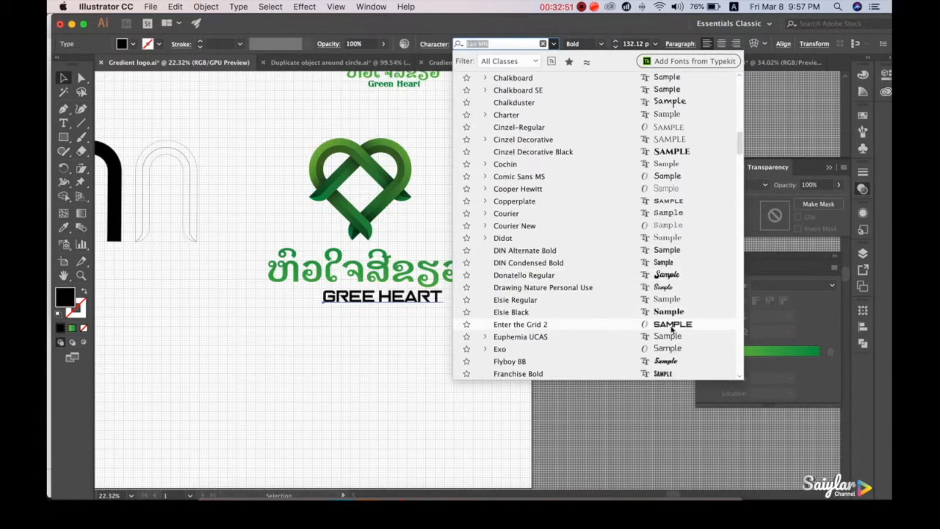
scroll(670, 308, "down", 5)
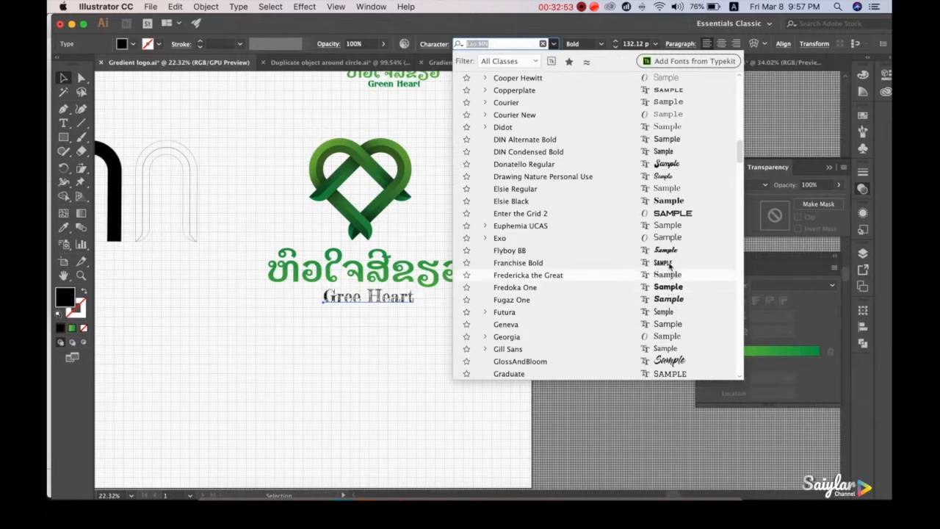
scroll(672, 331, "down", 4)
scroll(672, 331, "down", 4)
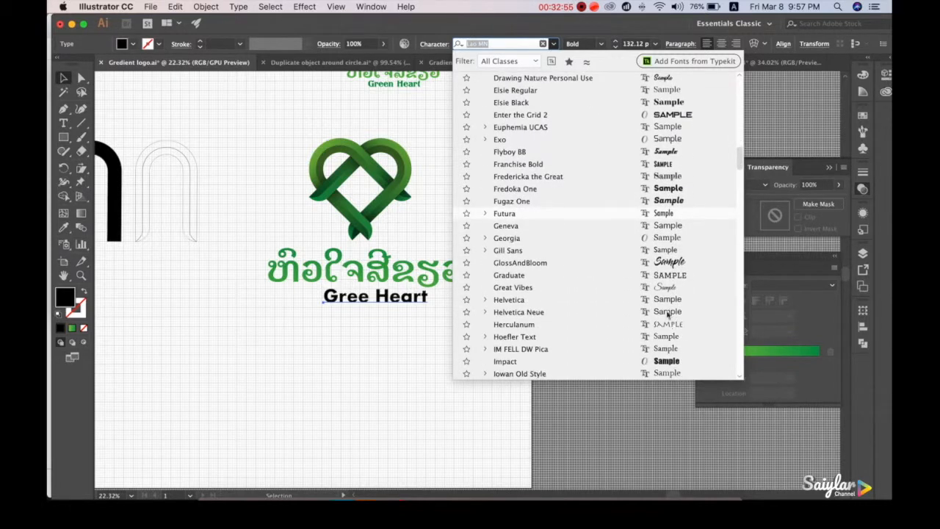
scroll(666, 321, "down", 2)
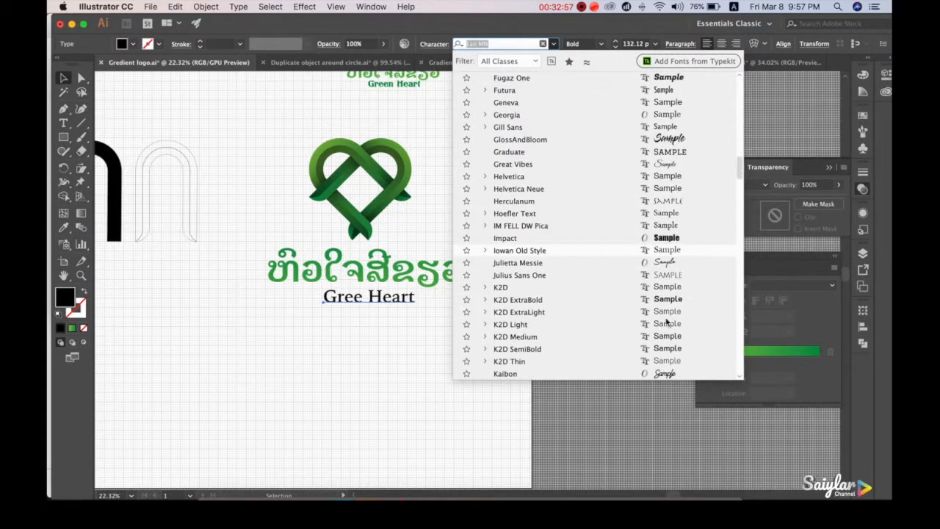
scroll(668, 321, "down", 4)
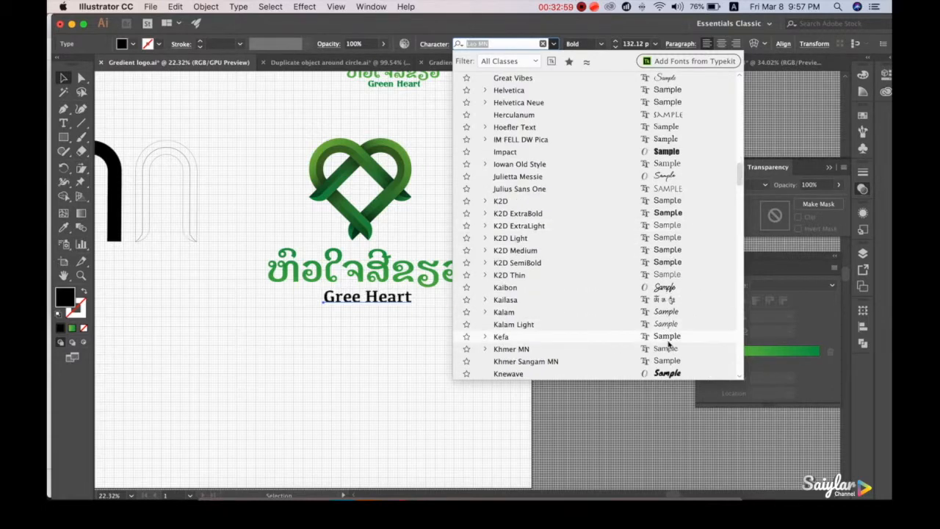
scroll(669, 319, "down", 3)
scroll(671, 317, "down", 5)
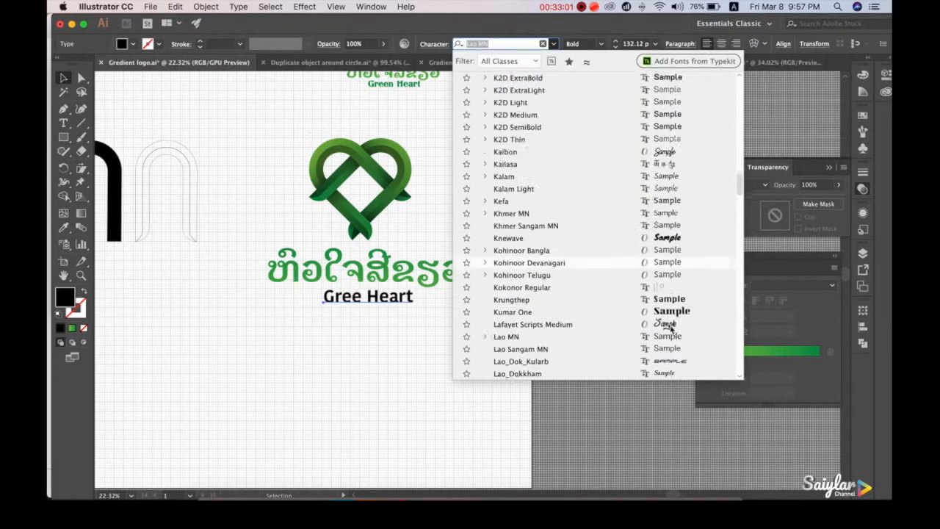
scroll(672, 317, "down", 2)
scroll(672, 317, "down", 2)
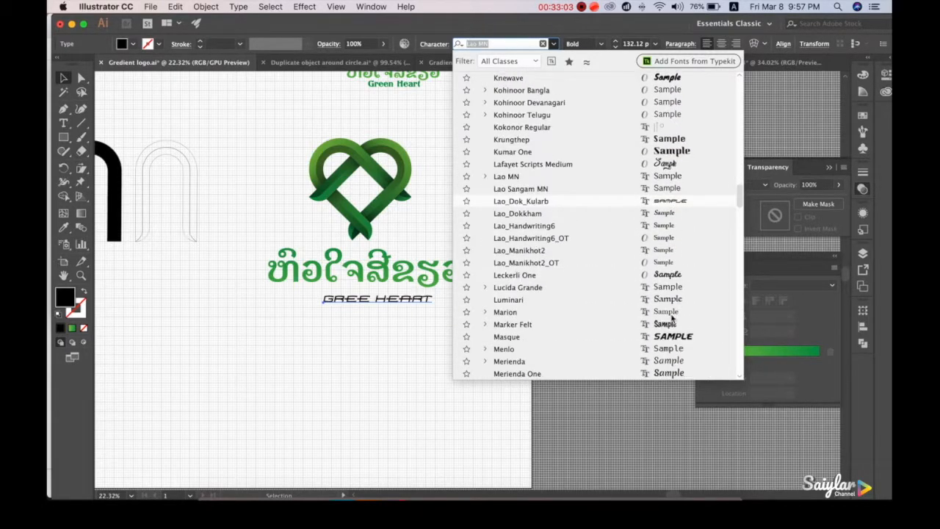
scroll(670, 318, "down", 6)
scroll(669, 317, "down", 2)
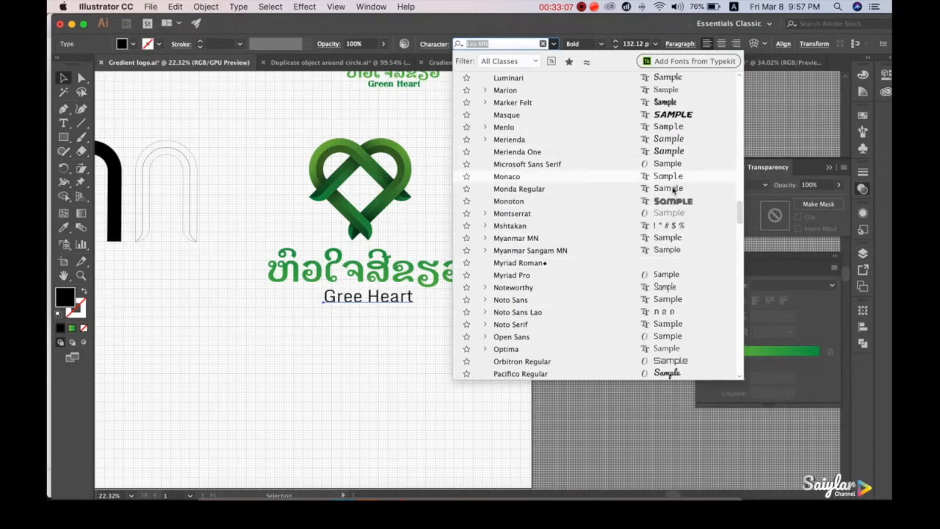
scroll(683, 274, "down", 1)
scroll(683, 274, "down", 1)
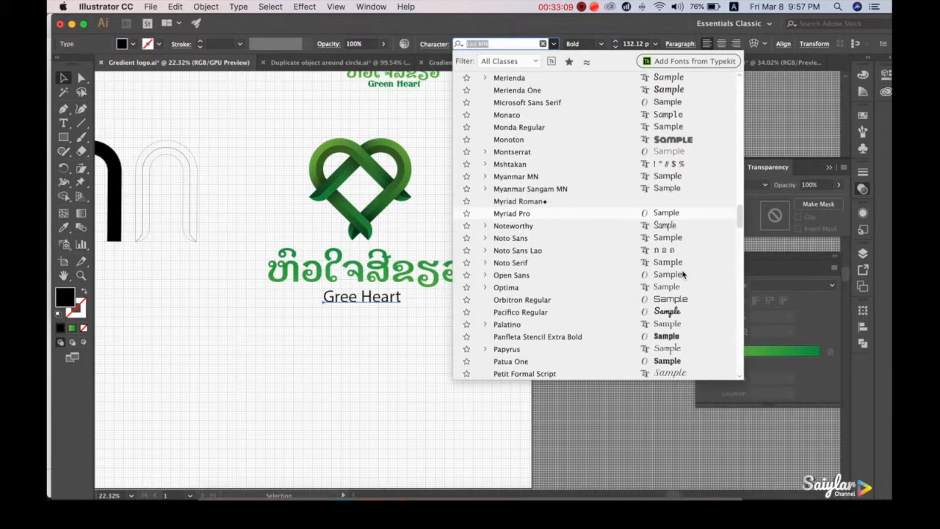
scroll(686, 362, "down", 1)
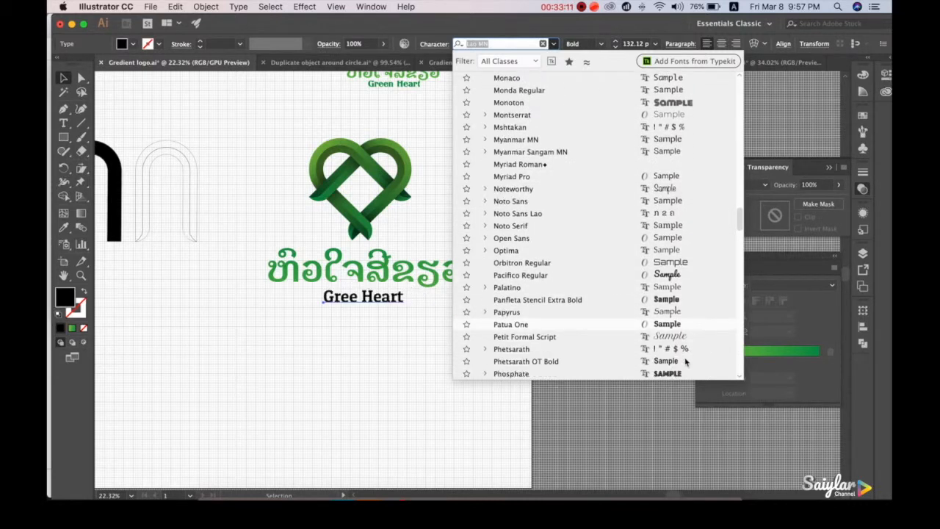
Step: Preview more typefaces beyond Patua One on "Gree Heart" and compare them with the English name of the small reference logo
scroll(686, 361, "down", 1)
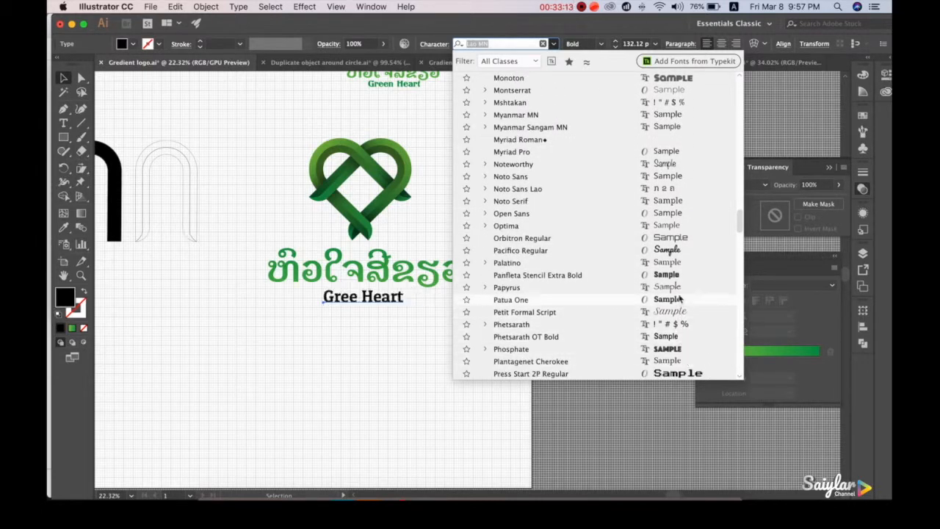
scroll(682, 340, "down", 3)
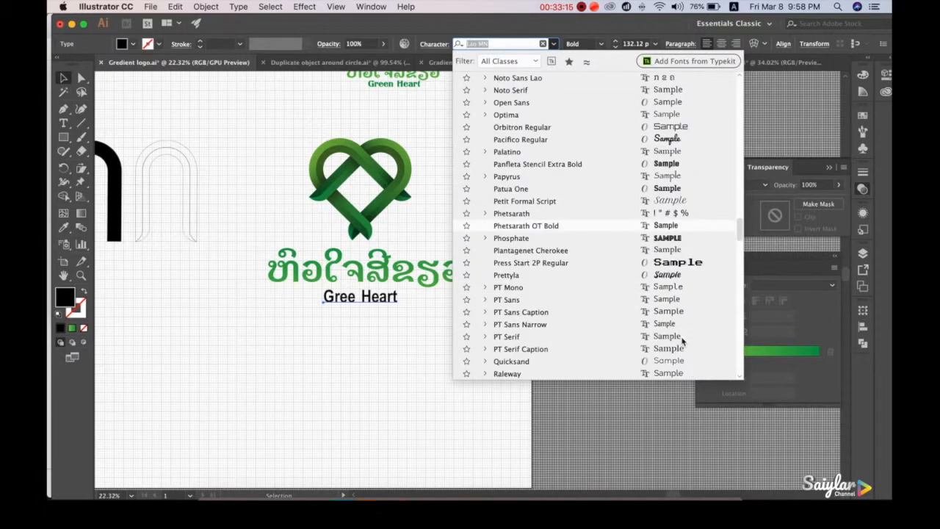
left_click(401, 89)
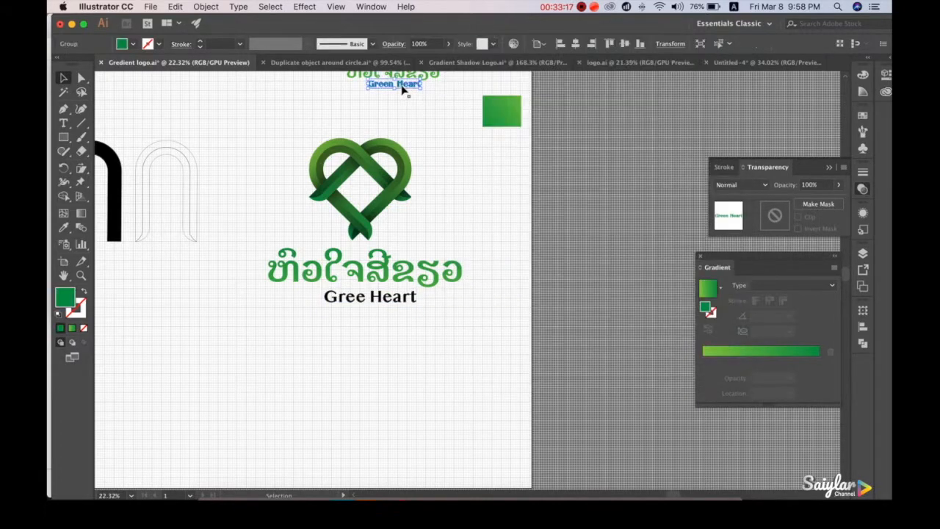
left_click(502, 223)
Step: Set "Gree Heart" in Titania Regular, scale it to about 143 pt and centre it beneath the Lao title
left_click(385, 302)
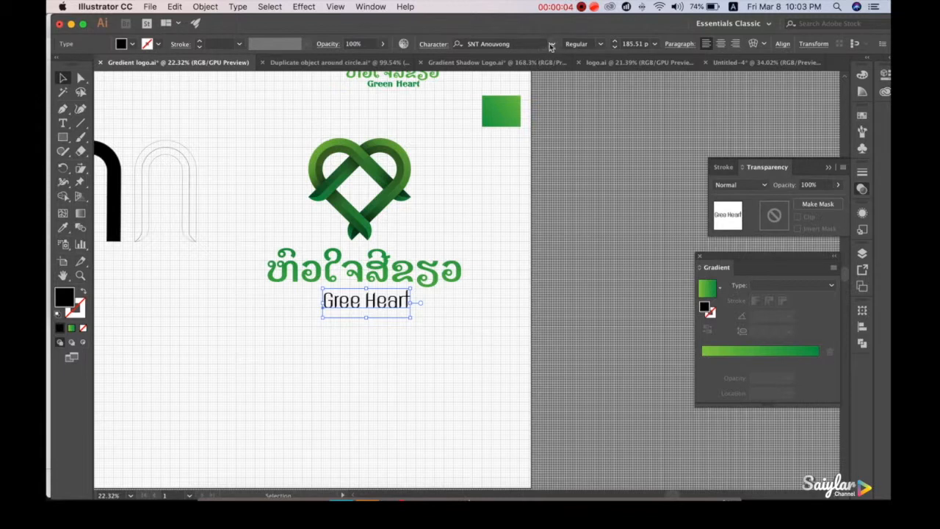
left_click(551, 45)
scroll(563, 133, "down", 5)
scroll(565, 138, "up", 3)
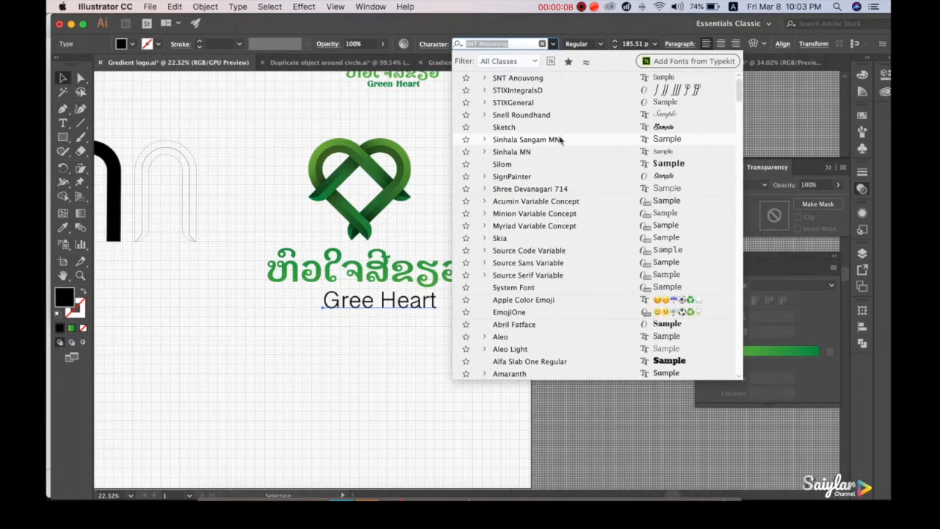
scroll(604, 184, "down", 10)
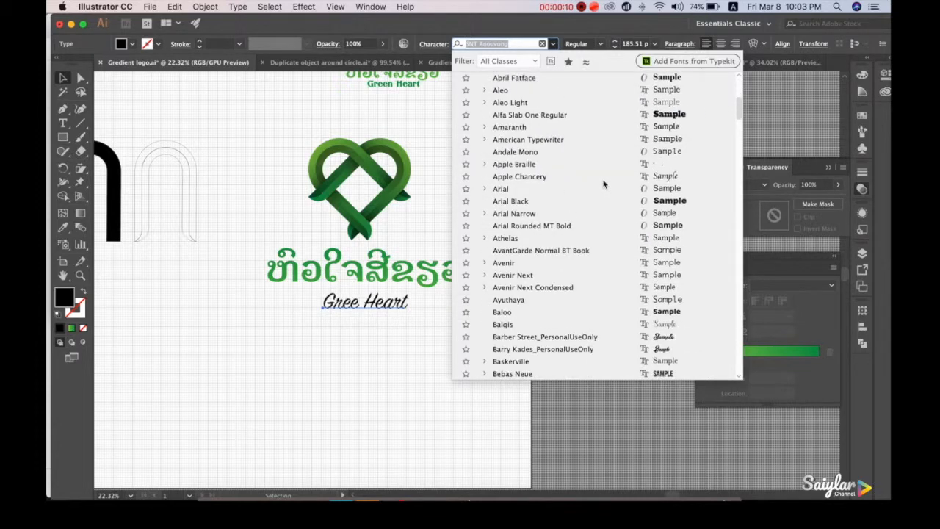
scroll(604, 184, "down", 15)
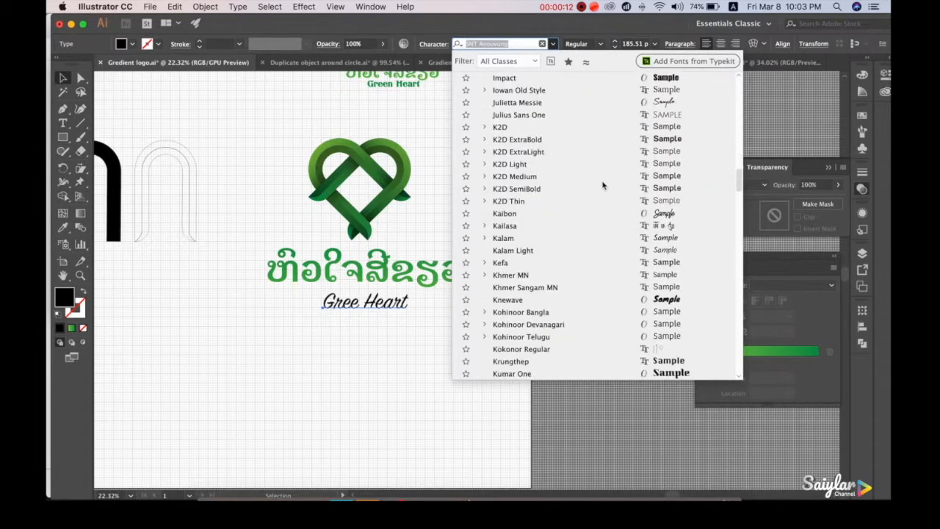
scroll(603, 186, "down", 20)
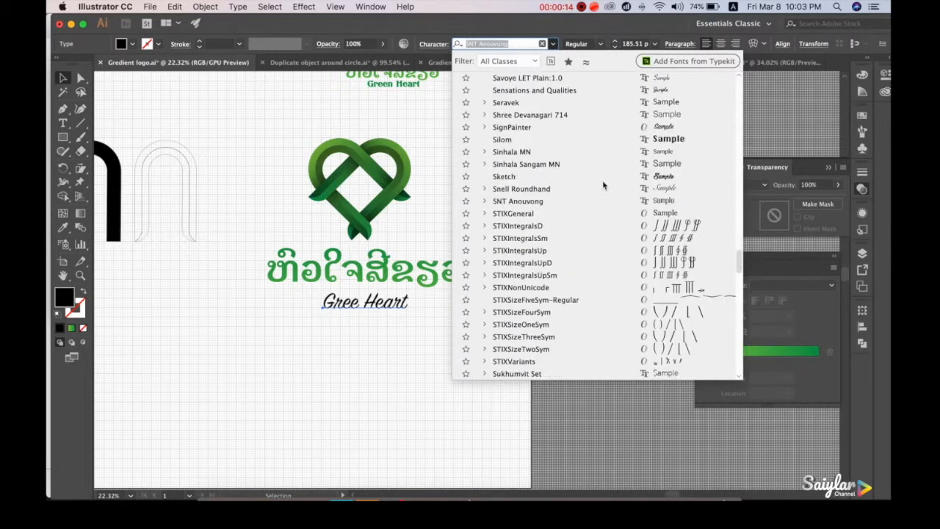
scroll(603, 185, "down", 2)
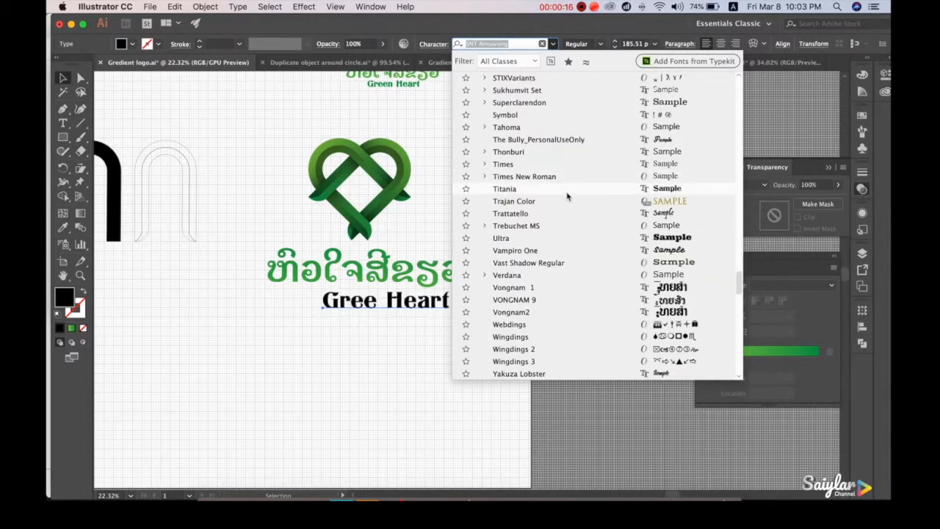
left_click(570, 190)
left_click_drag(450, 311, 408, 303)
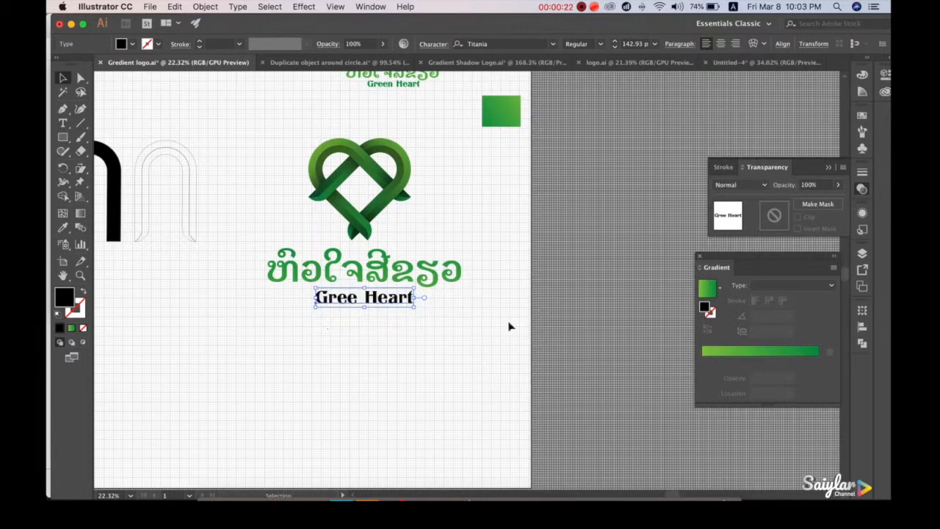
Step: Convert the "Gree Heart" text to outlines
right_click(321, 297)
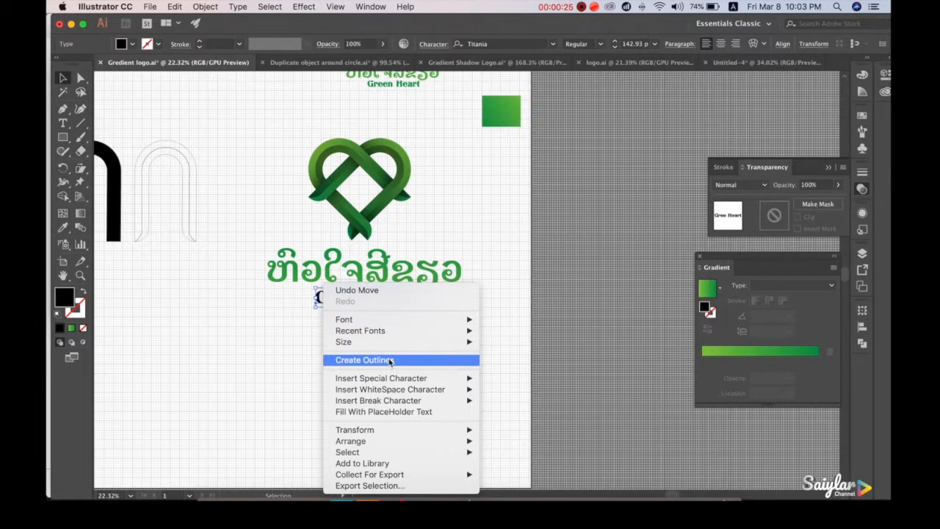
left_click(244, 13)
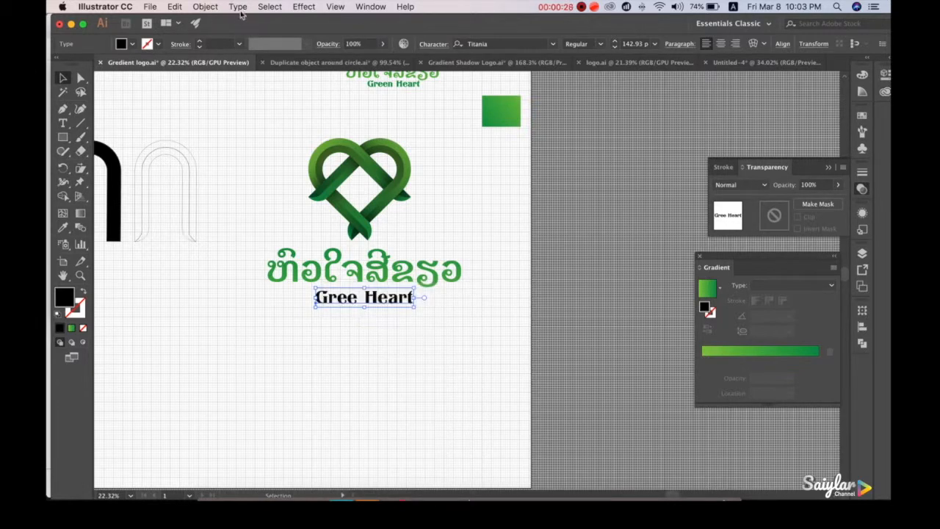
left_click(240, 8)
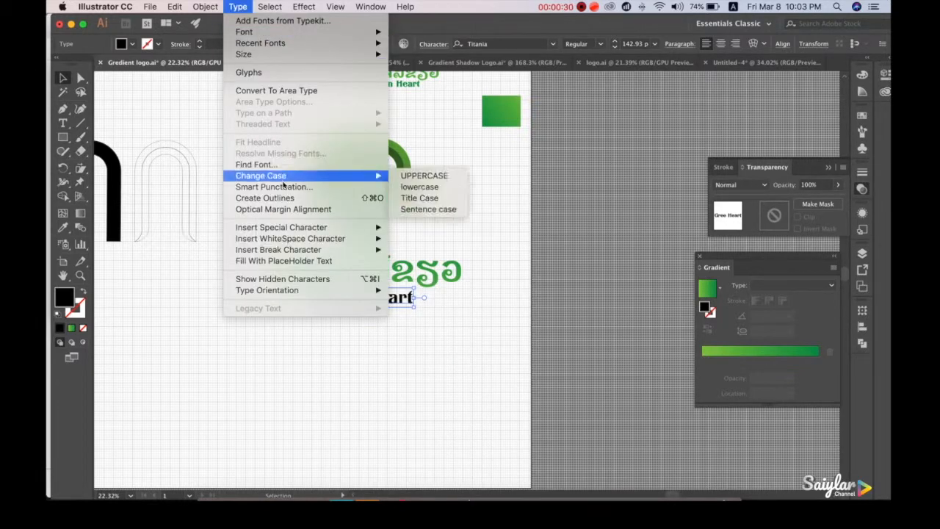
left_click(326, 199)
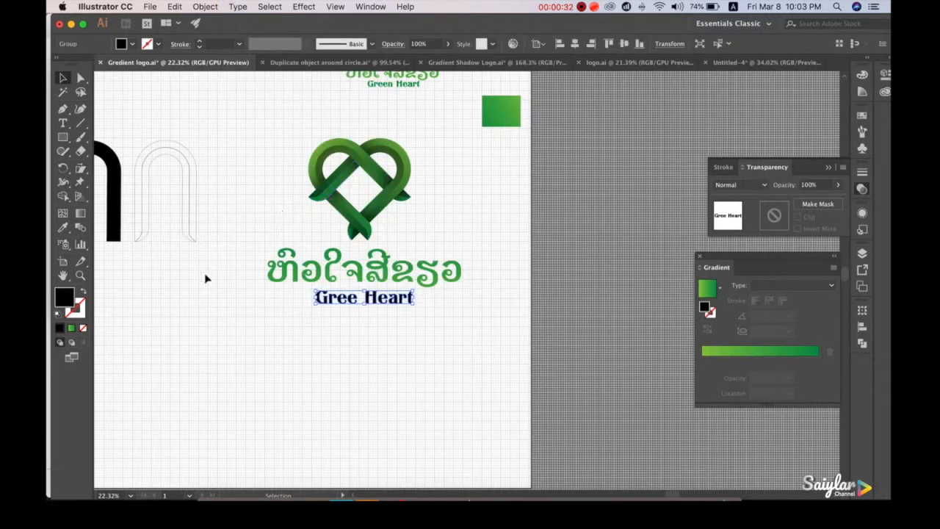
Step: Fill the outlined "Gree Heart" with the green linear gradient, running upward at about 88.8° from light to dark green
left_click(781, 352)
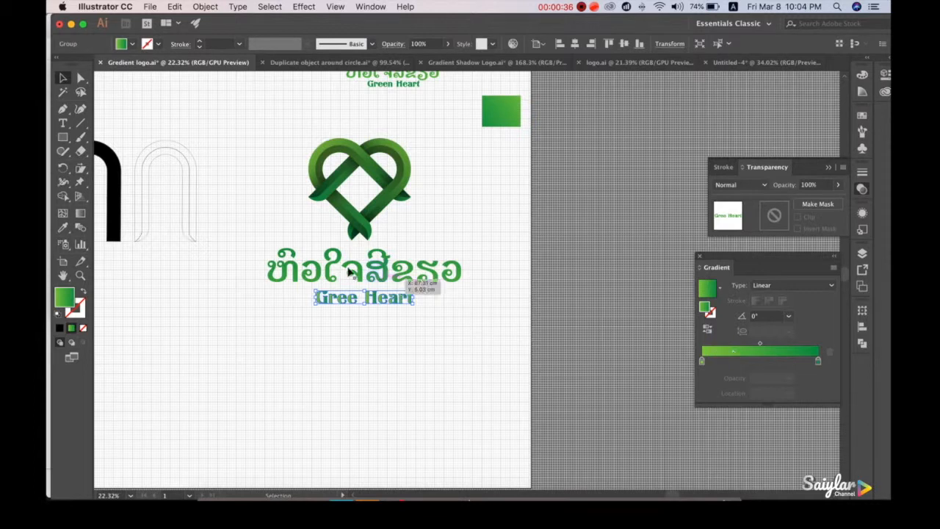
left_click(81, 217)
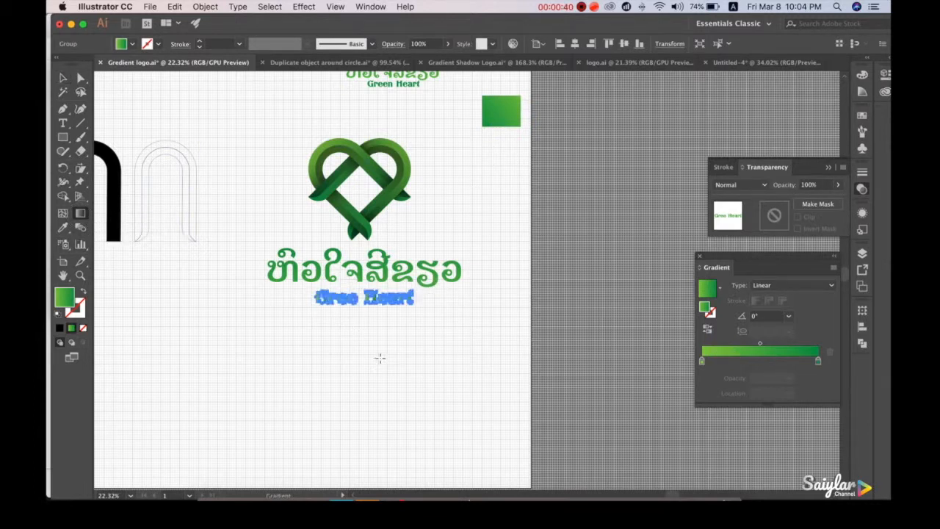
left_click_drag(359, 340, 358, 250)
left_click(63, 79)
left_click(423, 380)
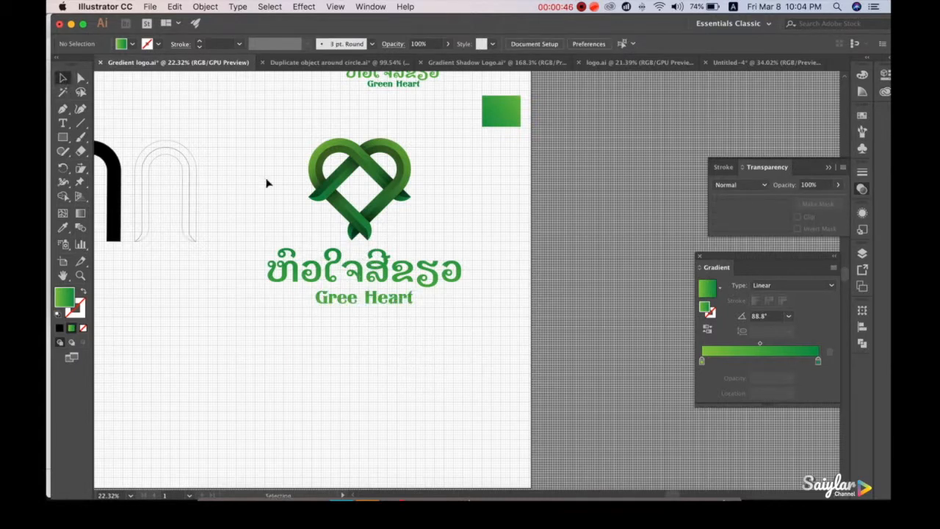
Step: Hide the document grid
left_click(334, 7)
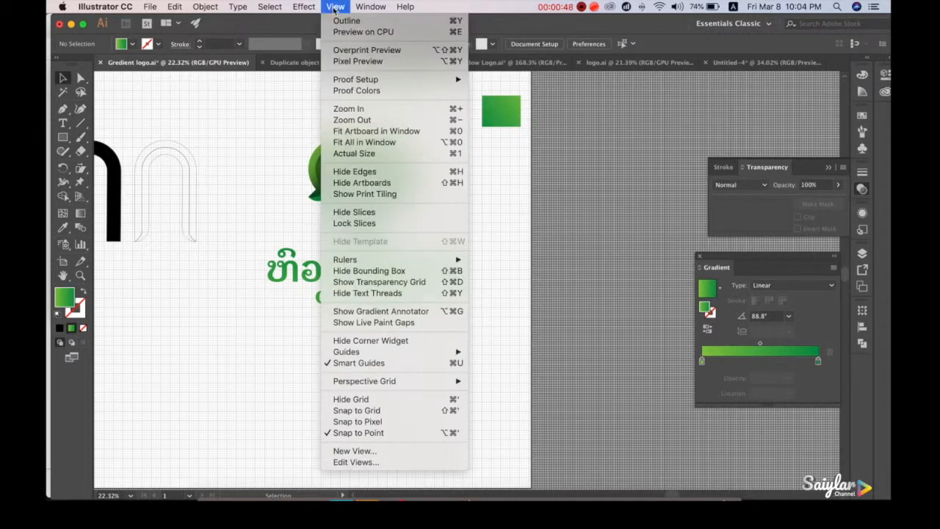
left_click(344, 403)
left_click(356, 364)
Step: Delete the leftover black and outlined arches and the green gradient sample square
left_click_drag(236, 316, 254, 216)
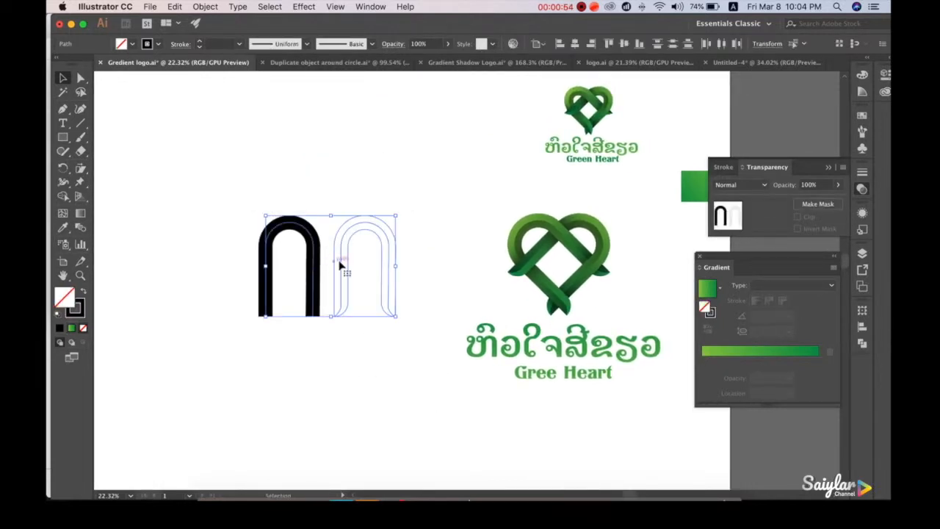
key("Delete")
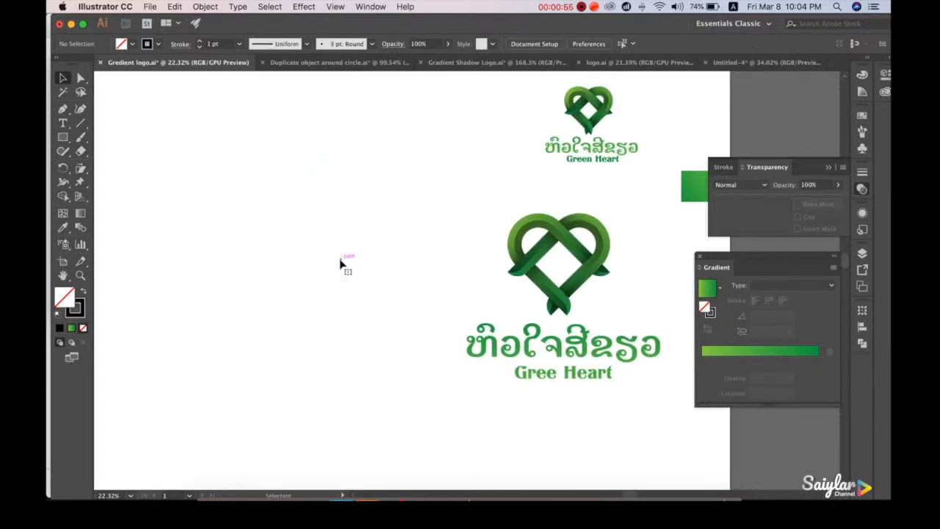
left_click(689, 193)
key("Delete")
Step: Move the large heart together with its Lao and English names leftward to the middle of the artboard's upper half
left_click_drag(425, 224, 621, 383)
left_click_drag(598, 276, 386, 212)
left_click(462, 319)
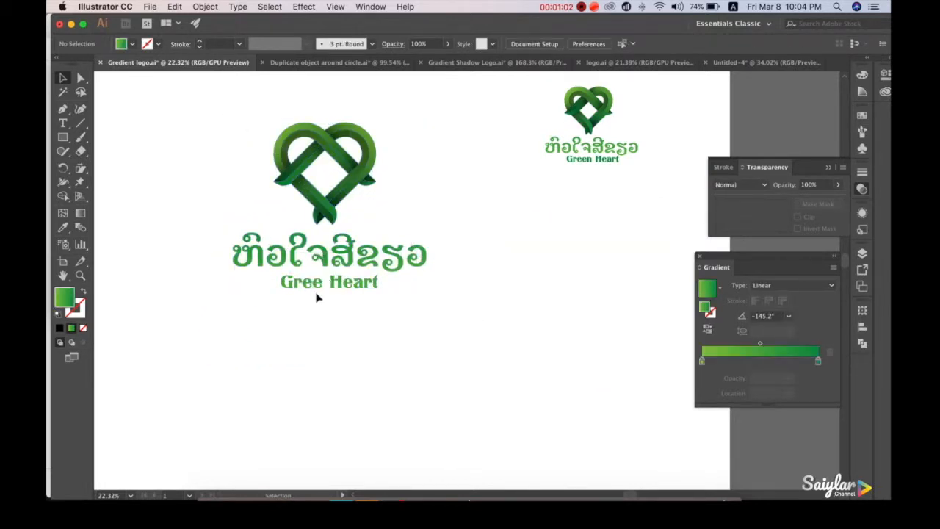
mouse_move(370, 306)
left_mouse_down()
mouse_move(430, 336)
mouse_move(370, 310)
left_mouse_up()
left_click_drag(478, 365, 264, 137)
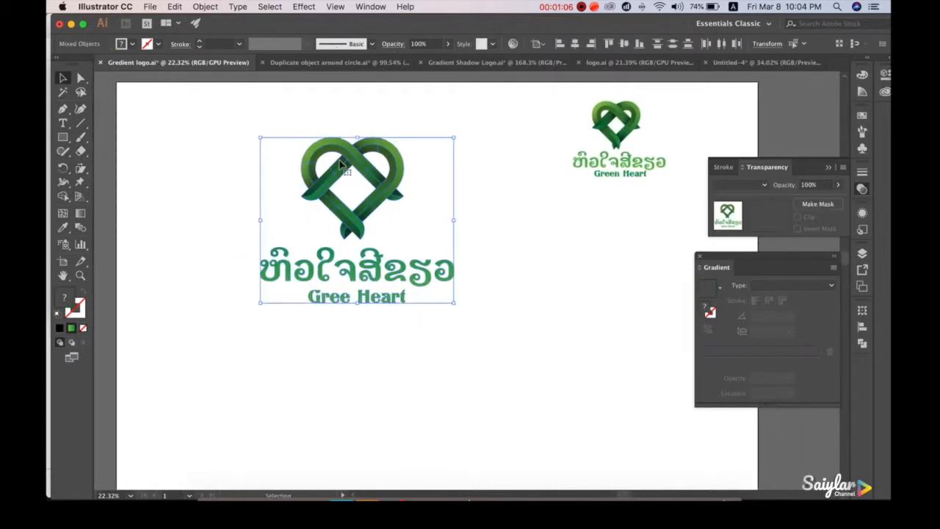
left_click_drag(355, 163, 408, 194)
left_click(573, 346)
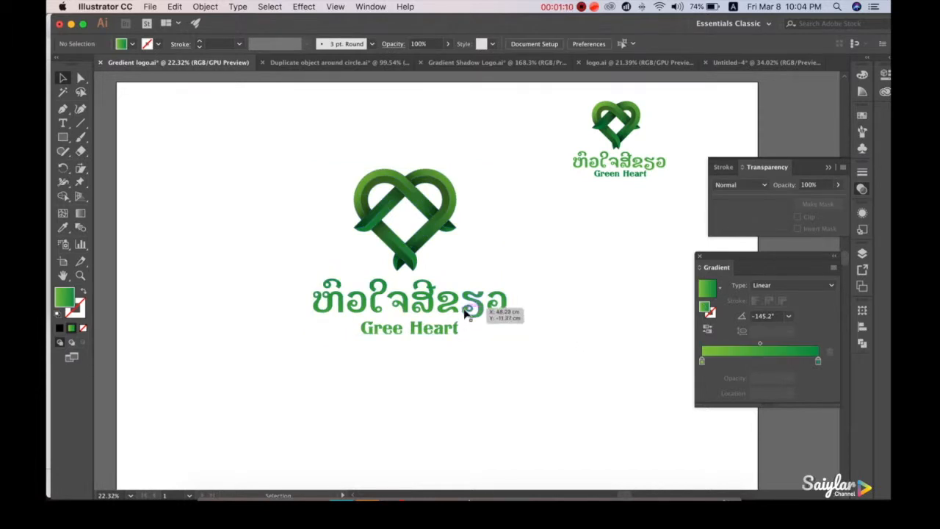
Step: Shift "Gree Heart" slightly left to align it centrally beneath the heart and the Lao title
left_click(504, 311)
left_click_drag(438, 331, 430, 335)
left_click(457, 369)
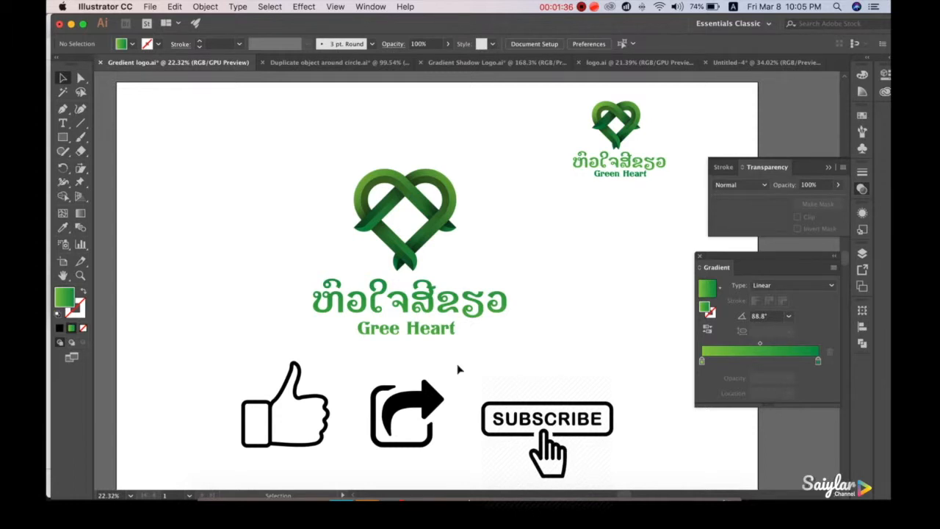
scroll(441, 360, "down", 2)
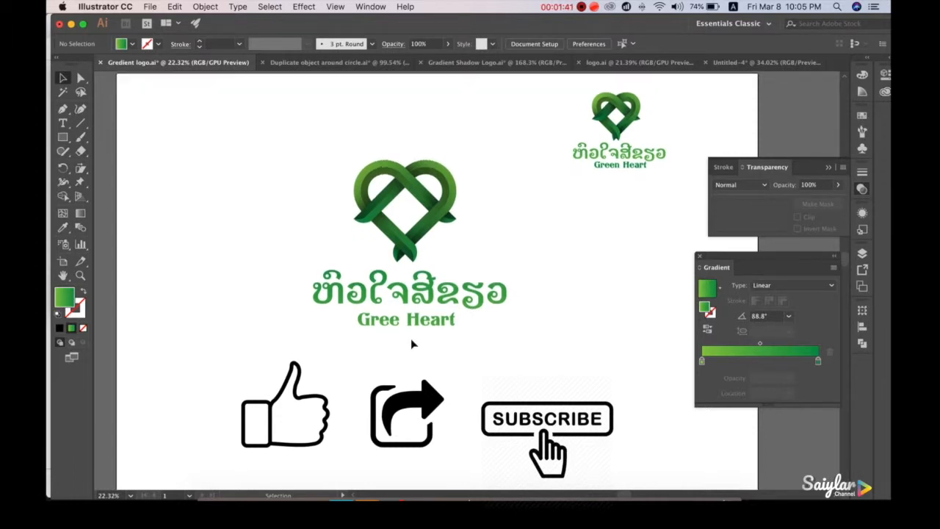
scroll(412, 343, "down", 3)
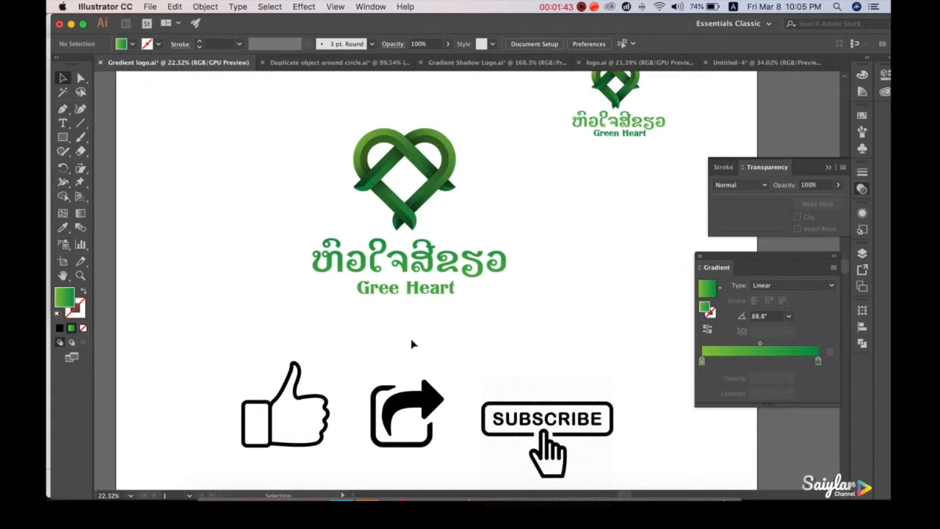
scroll(412, 344, "up", 3)
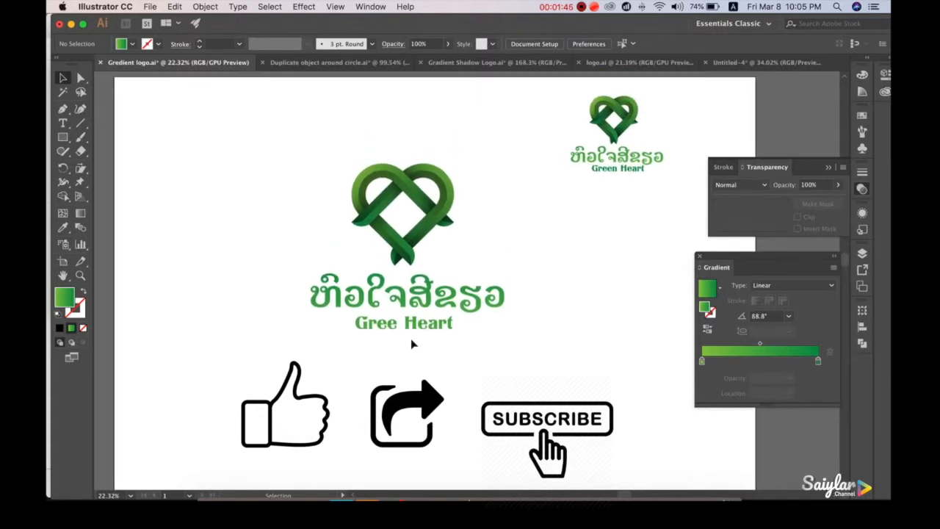